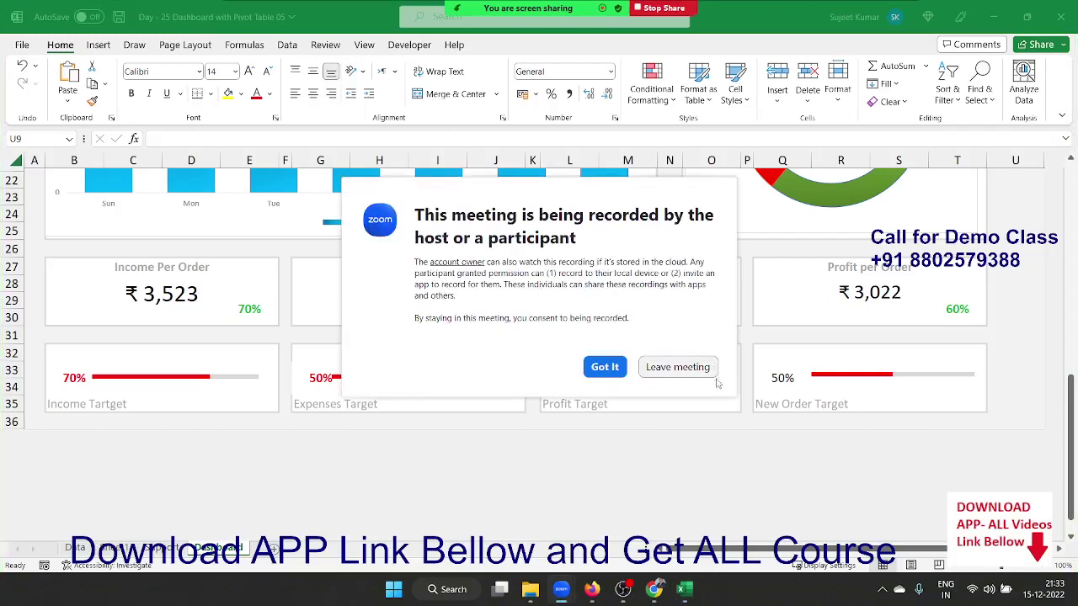
Dismiss the Zoom recording notice and start switching to the DS-2 Google Sheets window
click(614, 367)
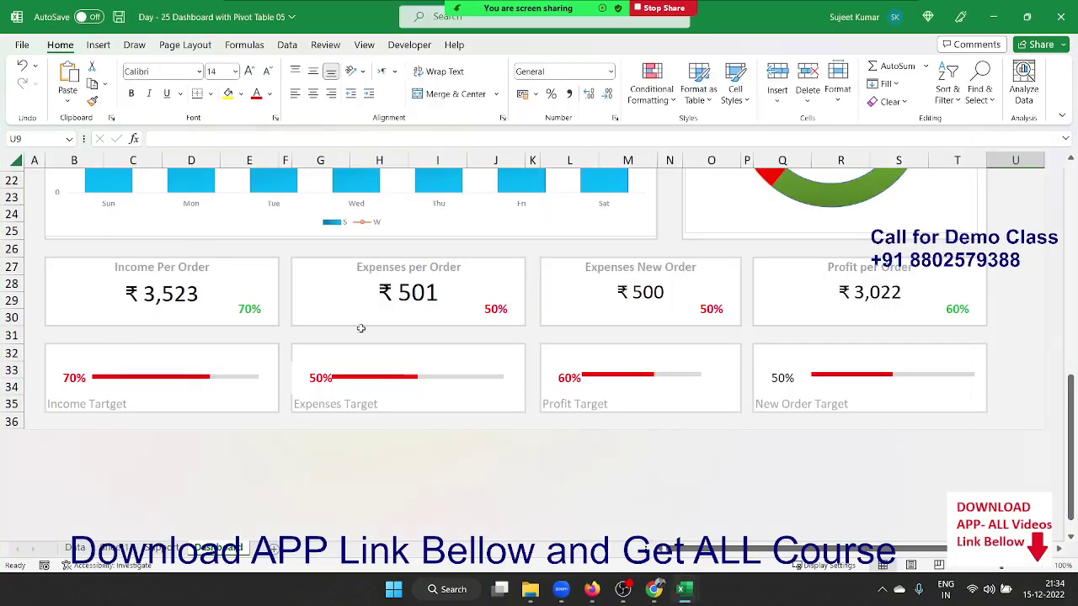
key(alt+Tab)
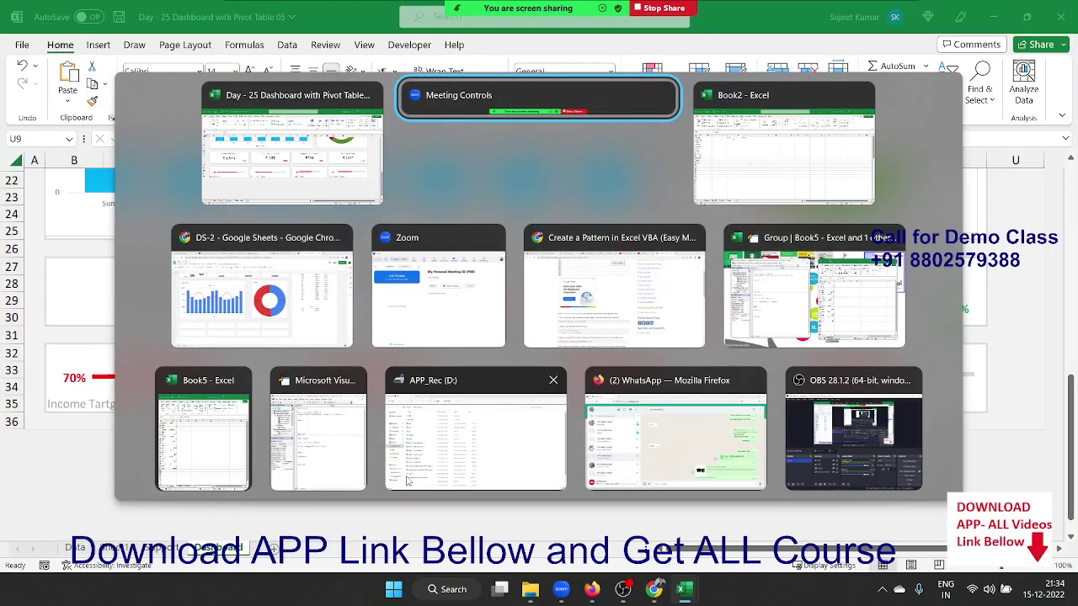
Bring up the DS-2 dashboard and select B32:D32 in the first empty KPI card
click(283, 343)
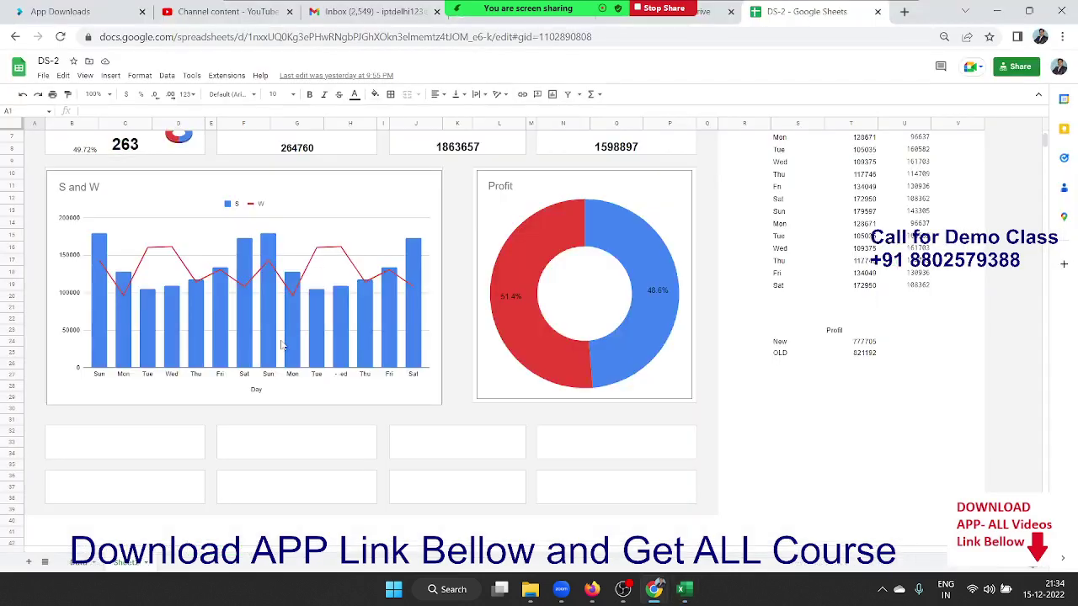
scroll(397, 340, up, 2)
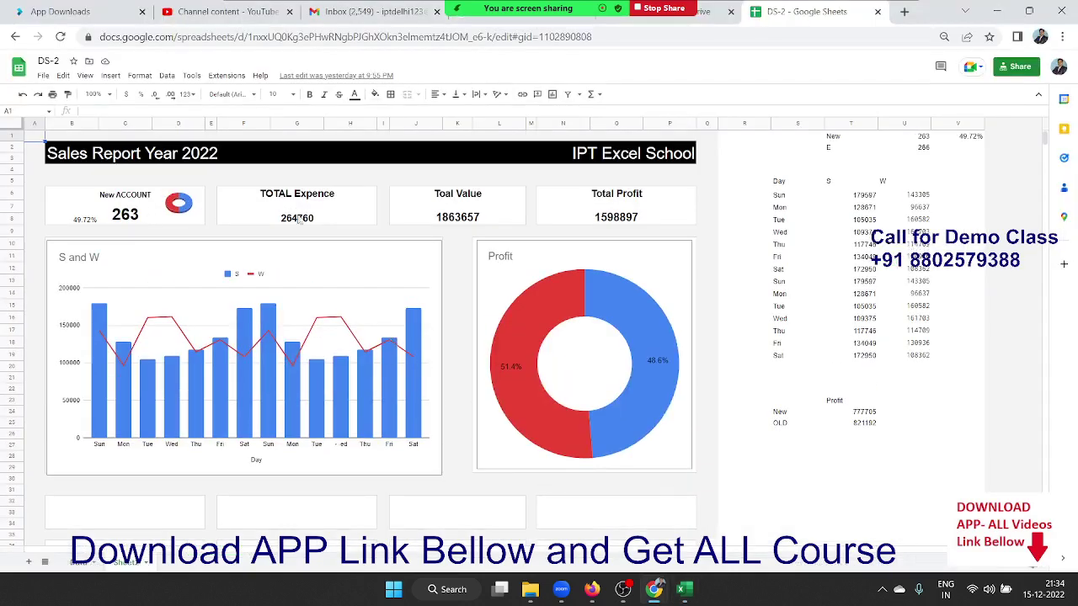
scroll(552, 244, down, 1)
scroll(512, 267, down, 2)
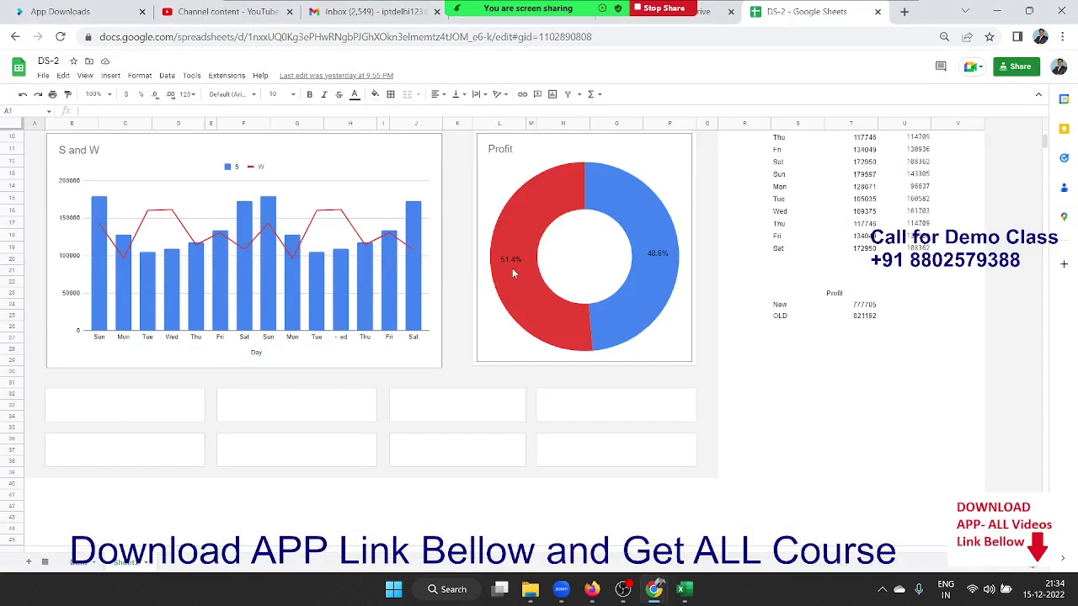
click(139, 395)
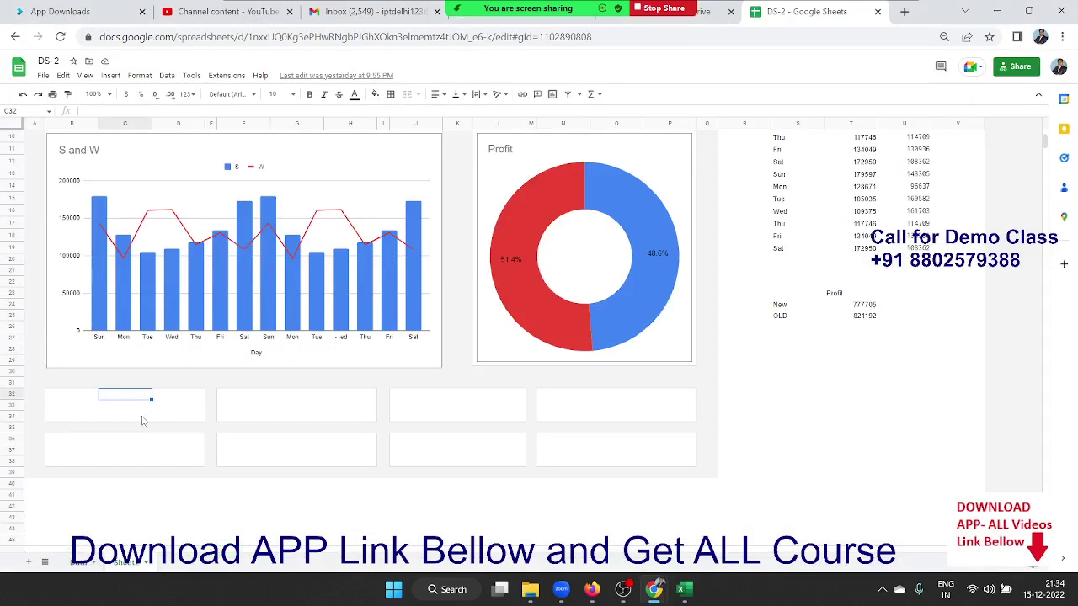
mouse_move(82, 399)
mouse_down()
mouse_move(171, 405)
mouse_move(124, 407)
mouse_move(165, 396)
mouse_up()
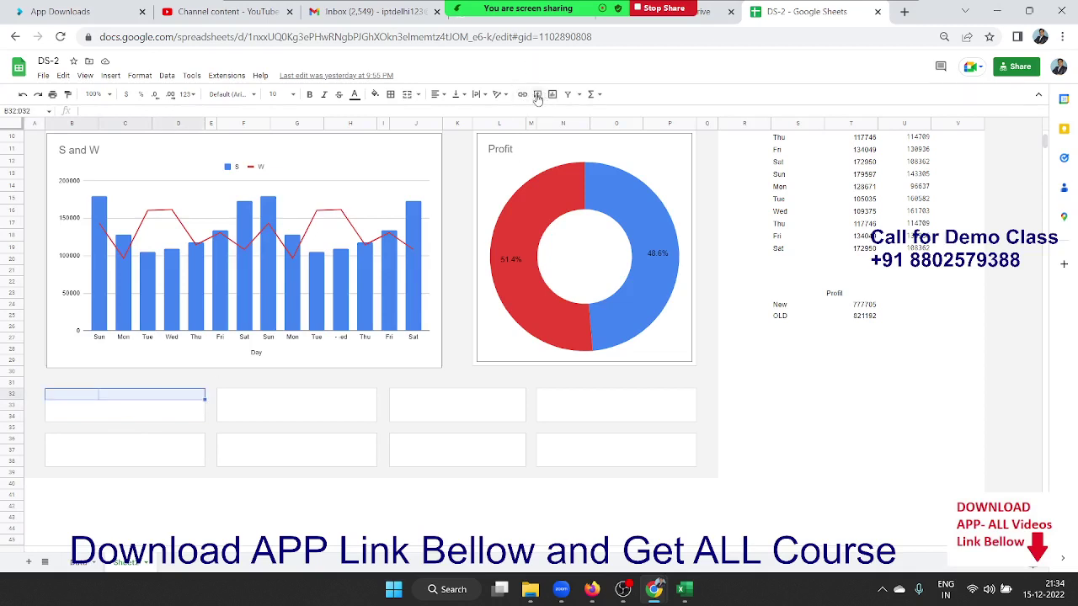
Merge B32:D32 and enter the title 'Income Per Order' in it
click(537, 98)
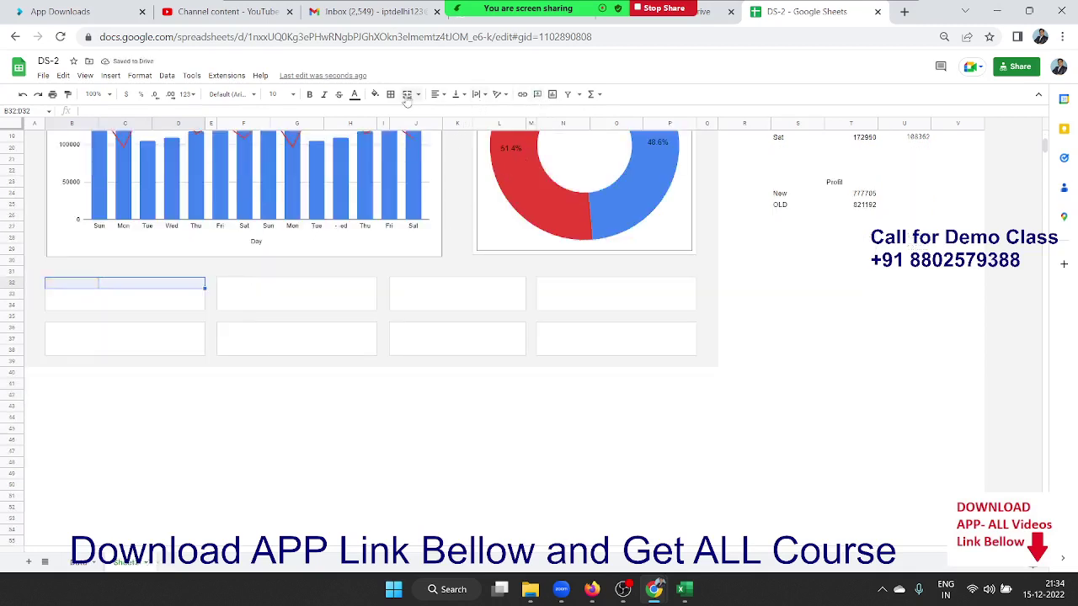
key(alt+Tab)
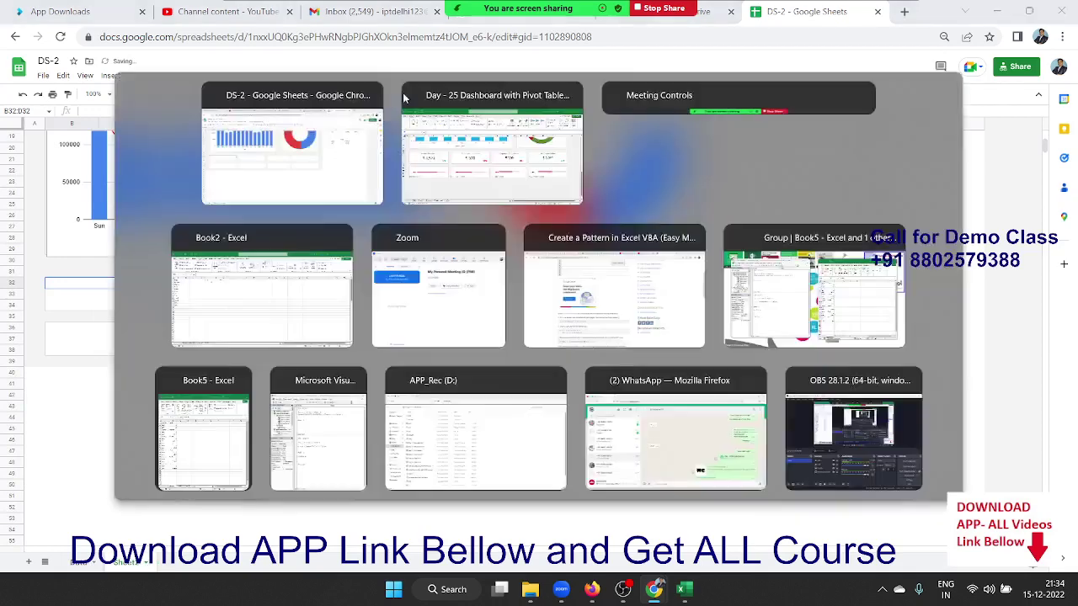
key(alt+Tab)
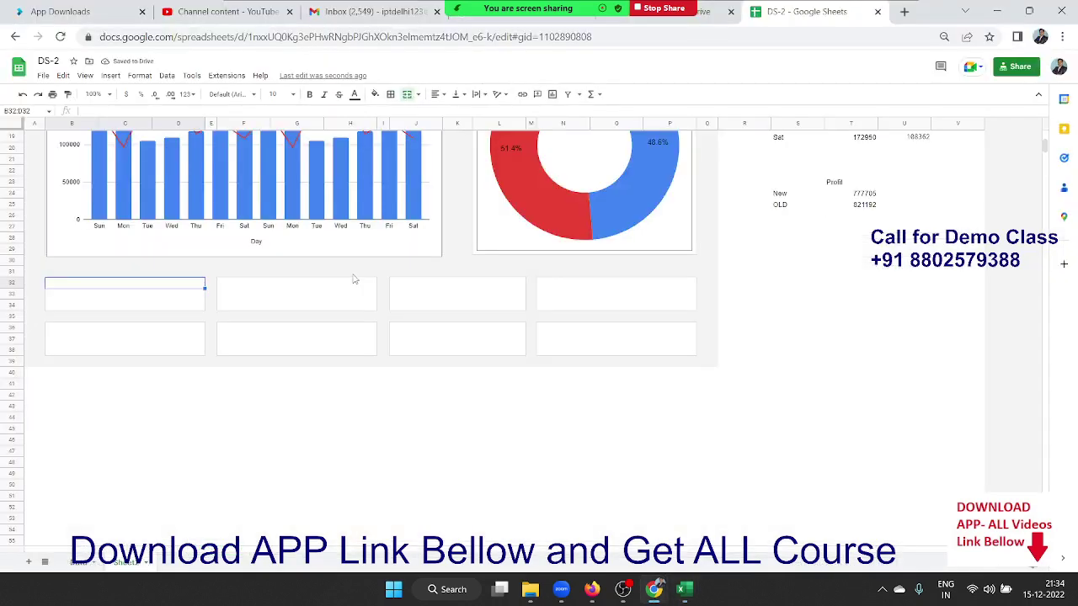
key(Return)
text(IN)
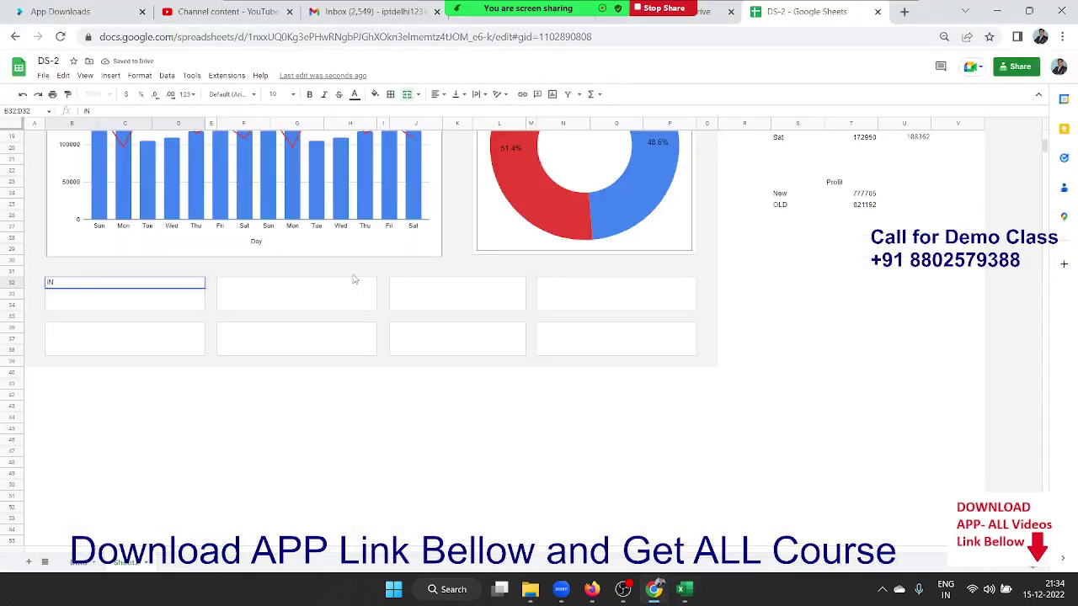
key(Escape)
key(Tab)
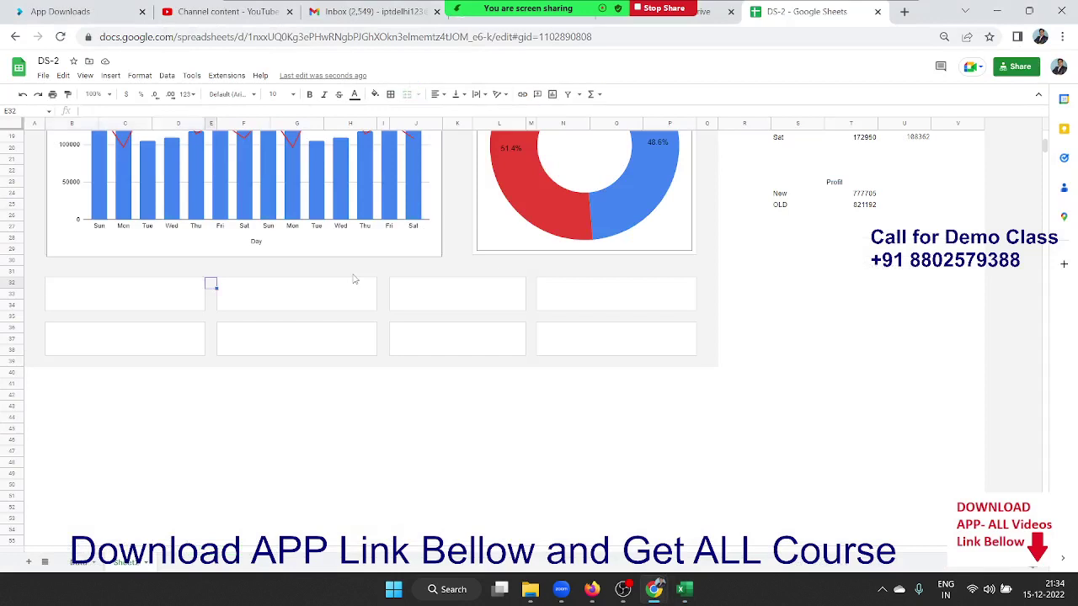
text(In)
key(Escape)
key(Left)
text(I)
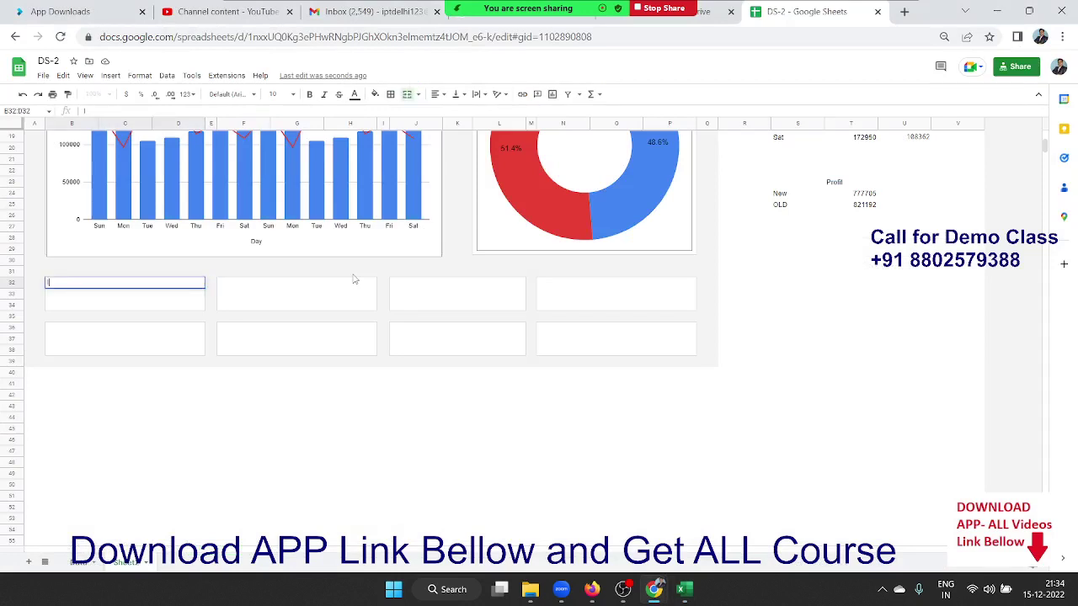
text(ncome P)
text(er Order)
key(Return)
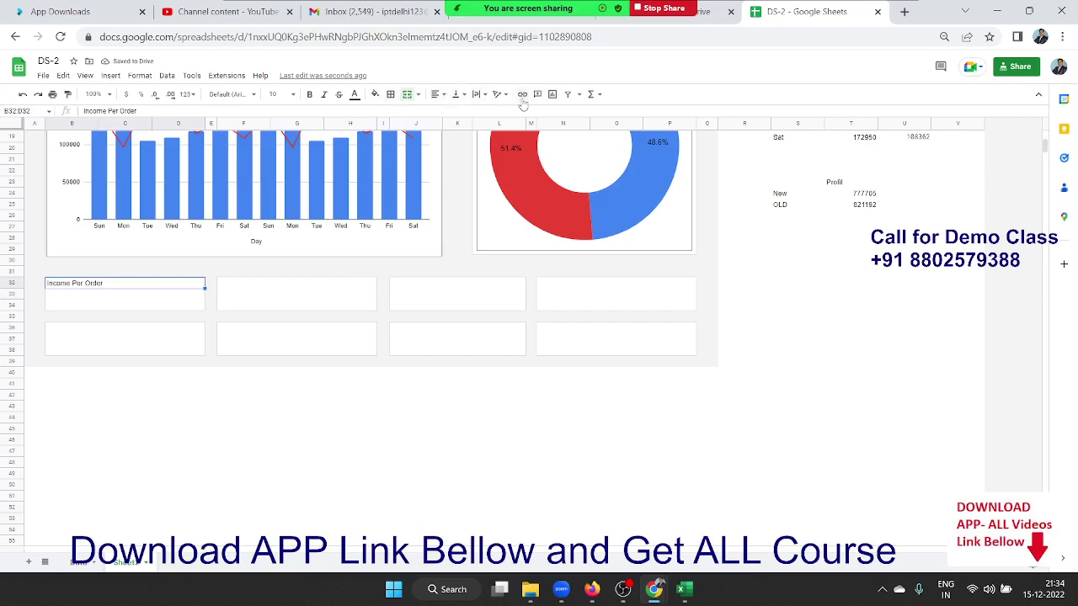
Centre and bold the title, then merge B33:C34 beneath it for the value
click(437, 95)
click(449, 111)
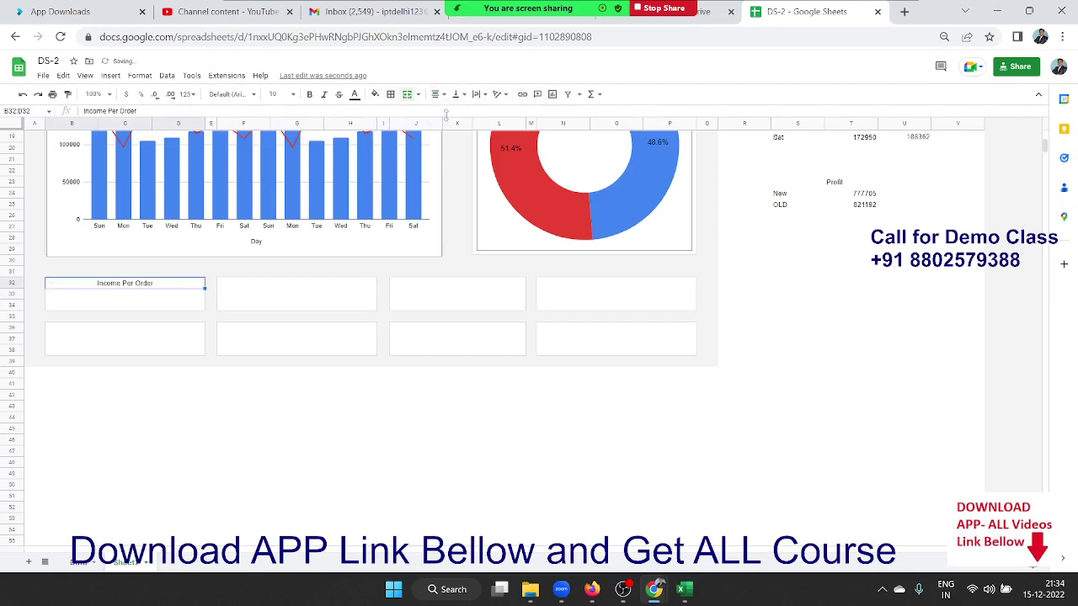
key(ctrl+b)
key(Return)
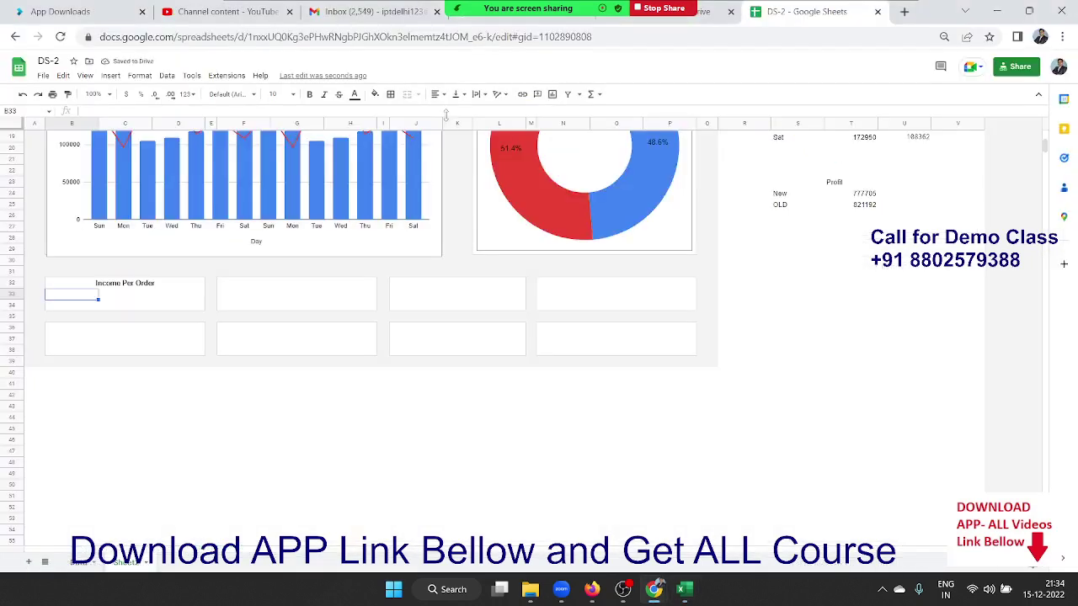
key(shift+Right)
key(shift+Down)
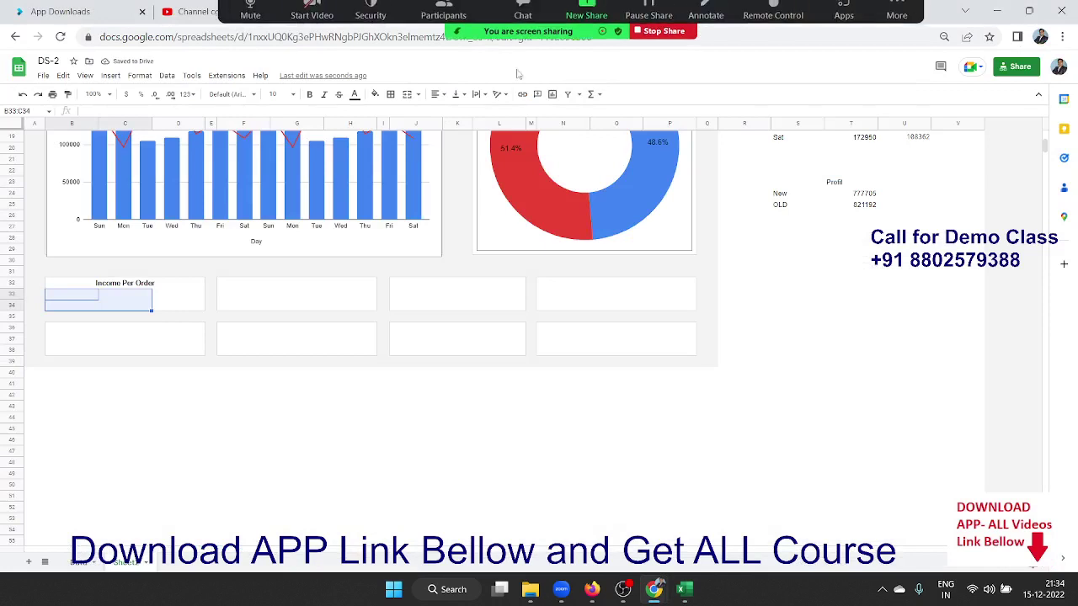
click(406, 95)
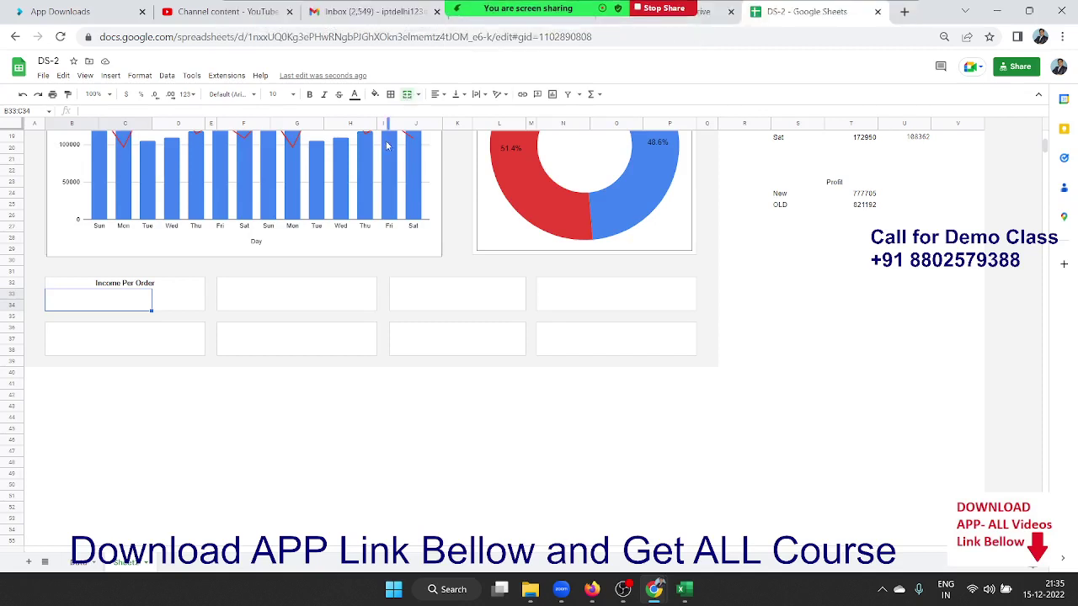
Begin the value formula as =SUM(Data!H:H), referencing the Data sheet's column H
scroll(578, 164, up, 1)
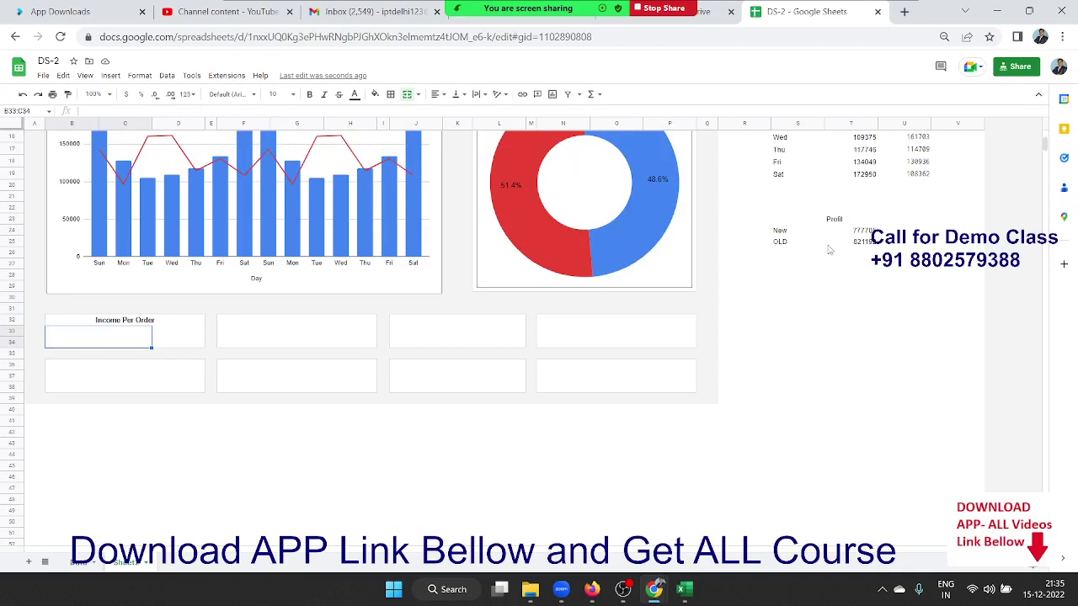
scroll(829, 251, up, 1)
scroll(829, 249, up, 1)
scroll(830, 249, up, 2)
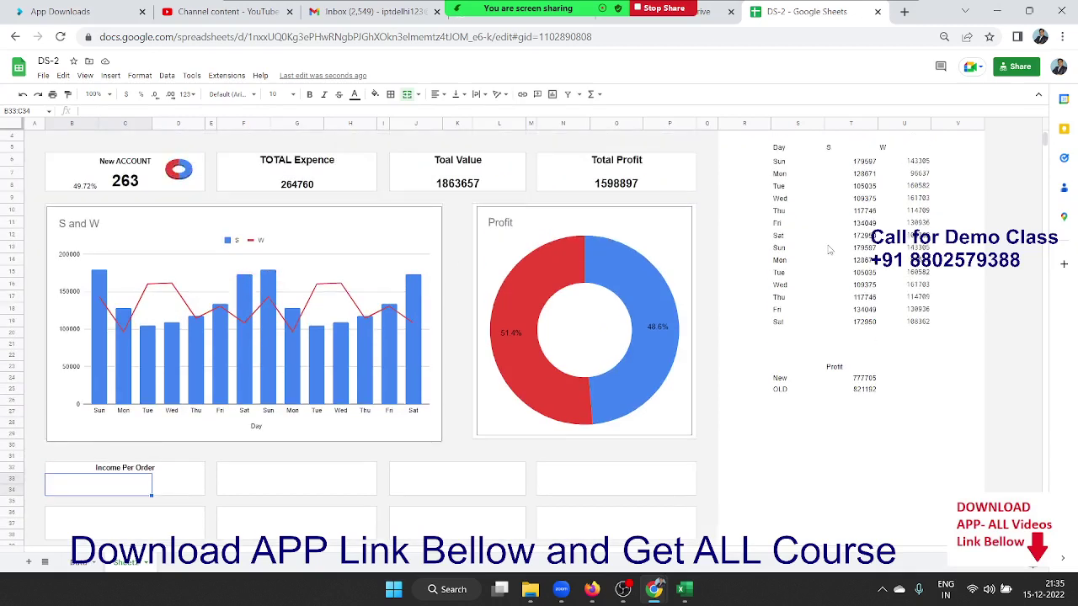
scroll(830, 249, up, 1)
scroll(829, 250, down, 3)
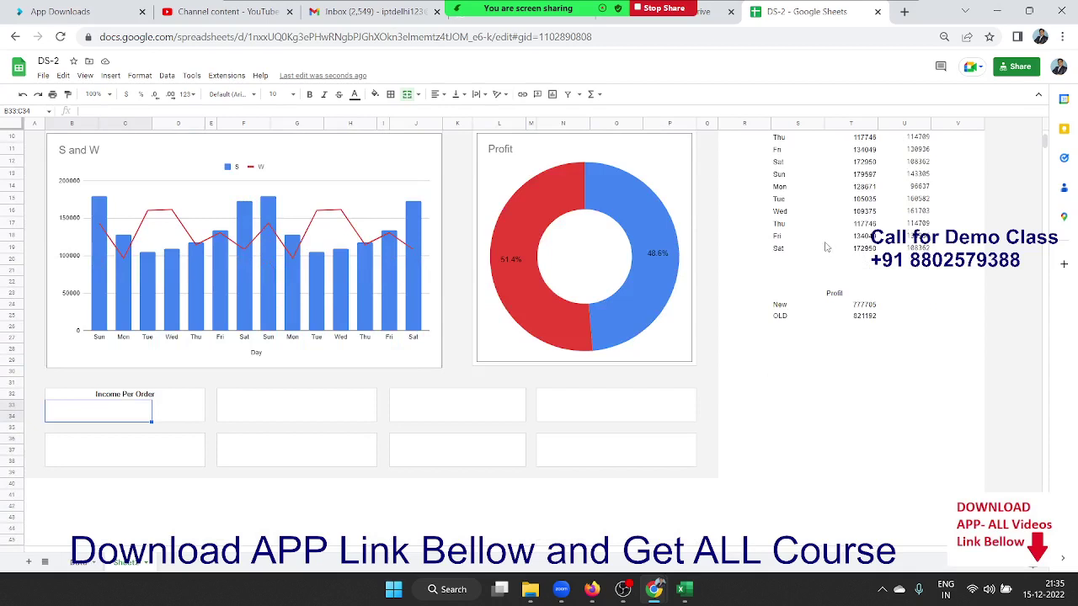
text(=sum)
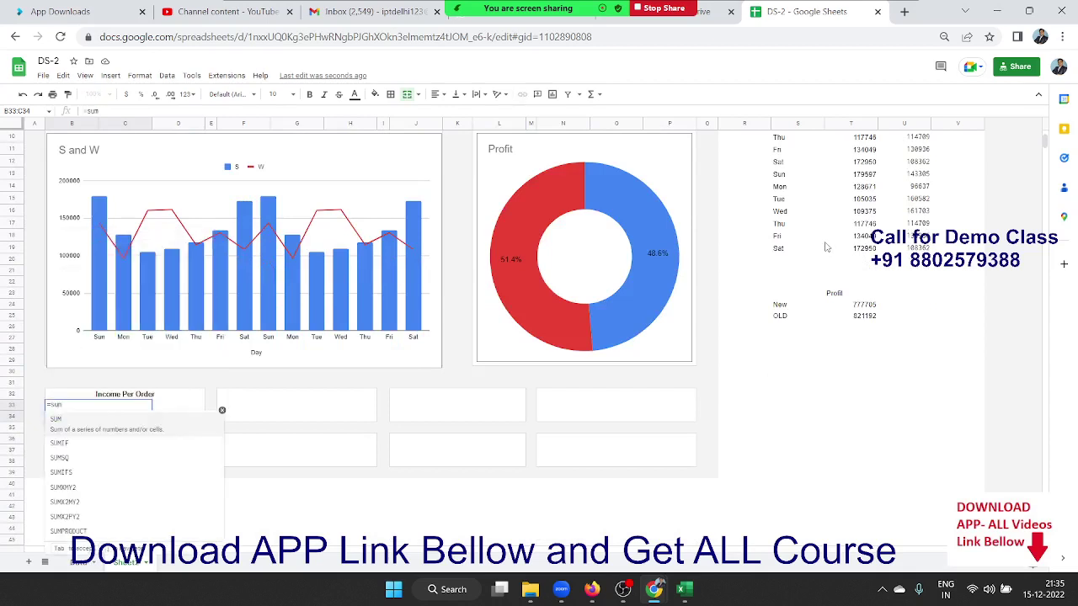
key(Tab)
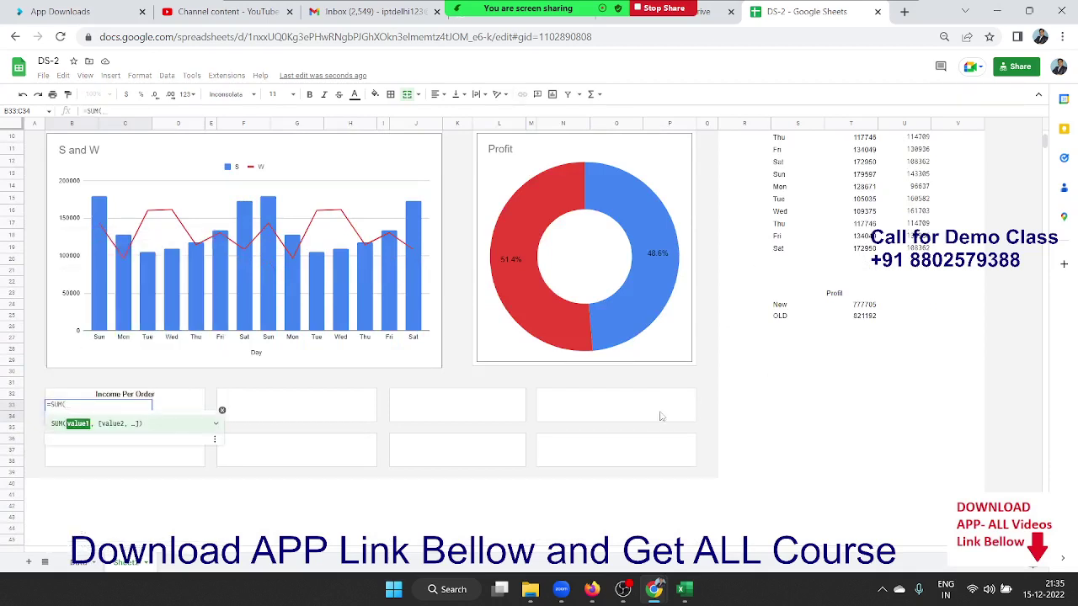
click(93, 564)
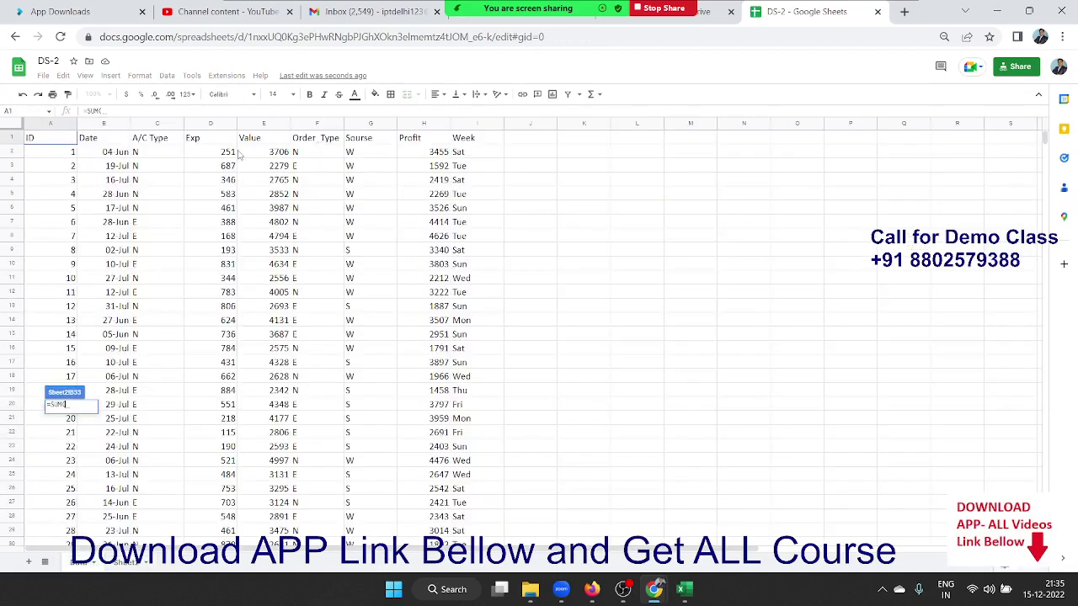
click(426, 125)
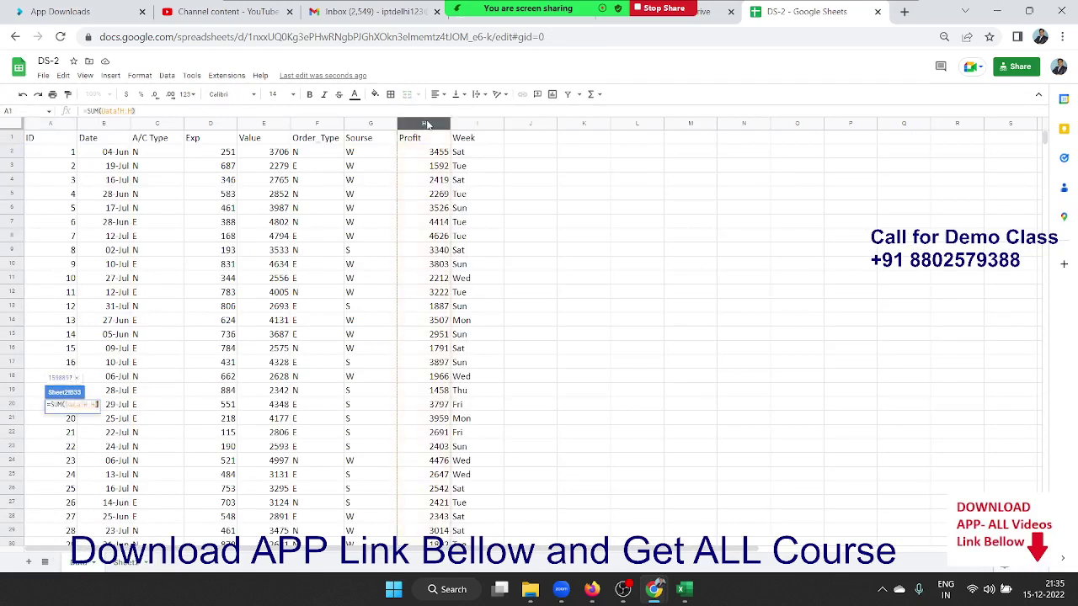
Divide it by COUNT(Data!A:A) and commit the income-per-order formula
text(/)
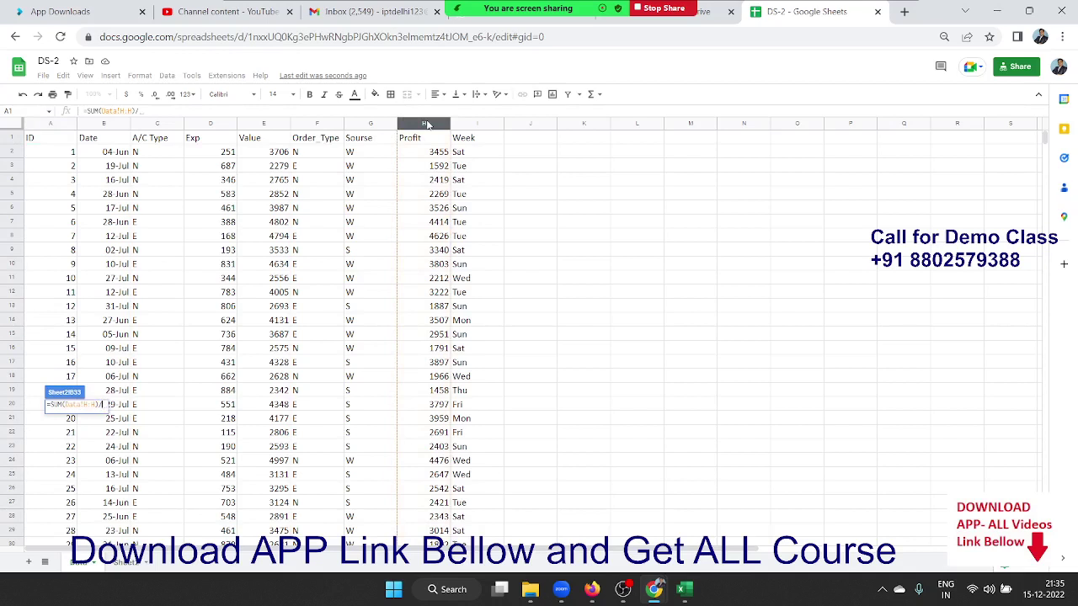
text(coun)
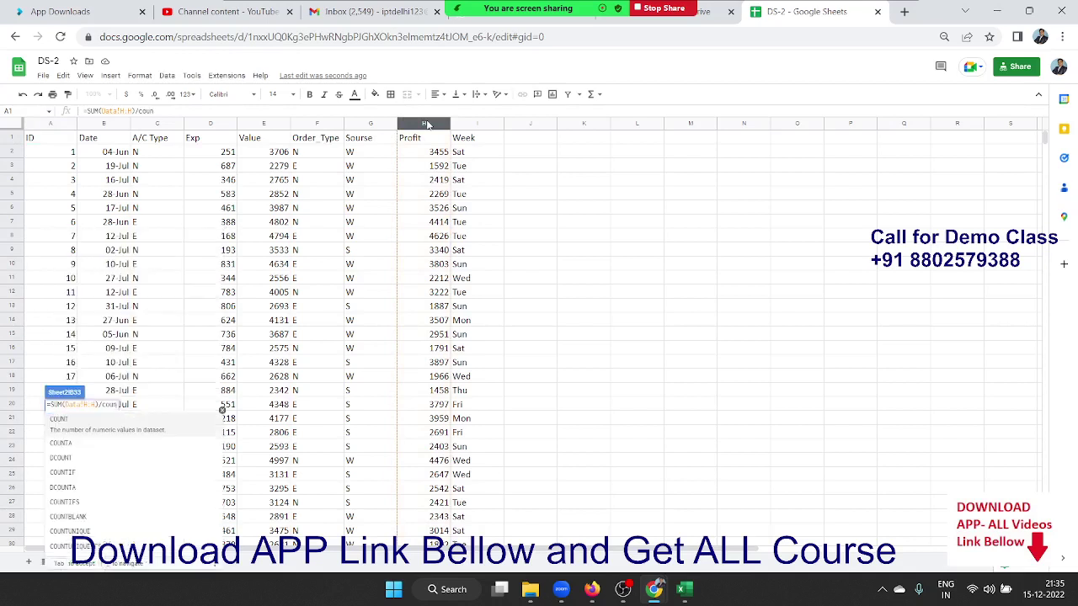
key(Tab)
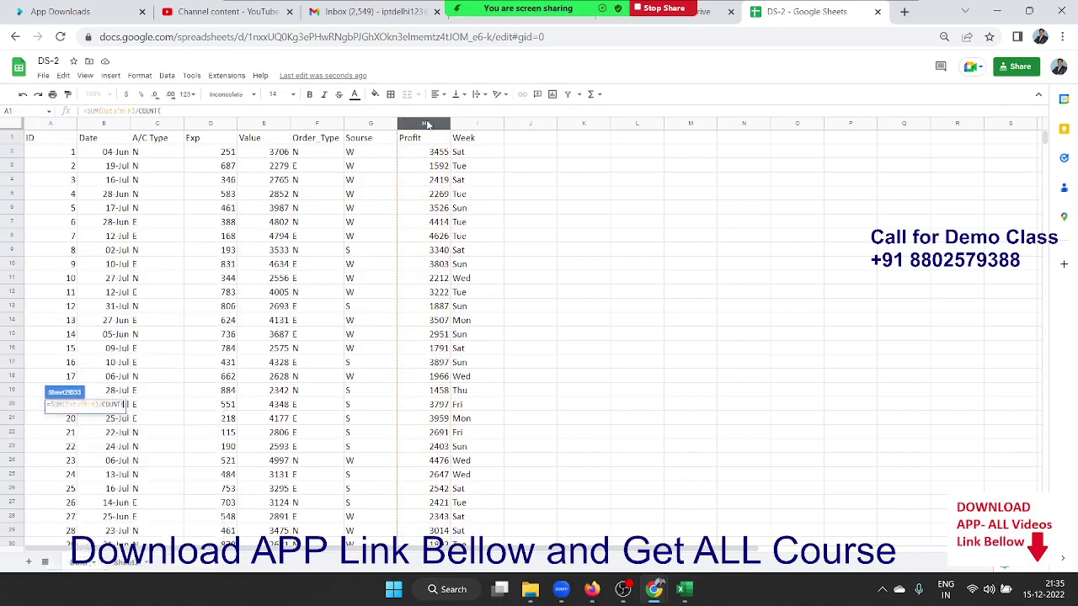
click(56, 124)
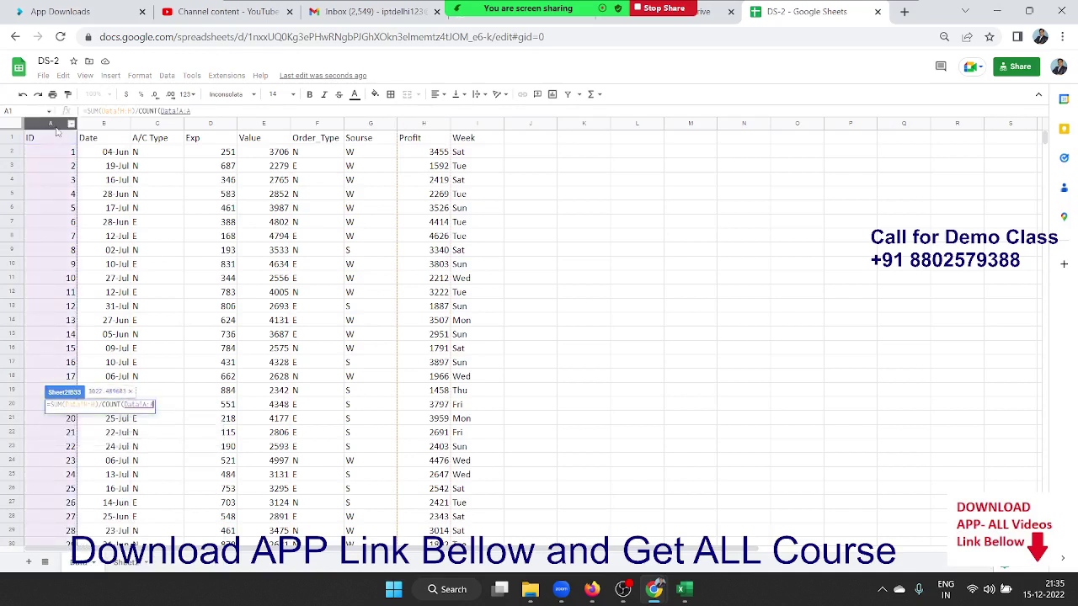
text())
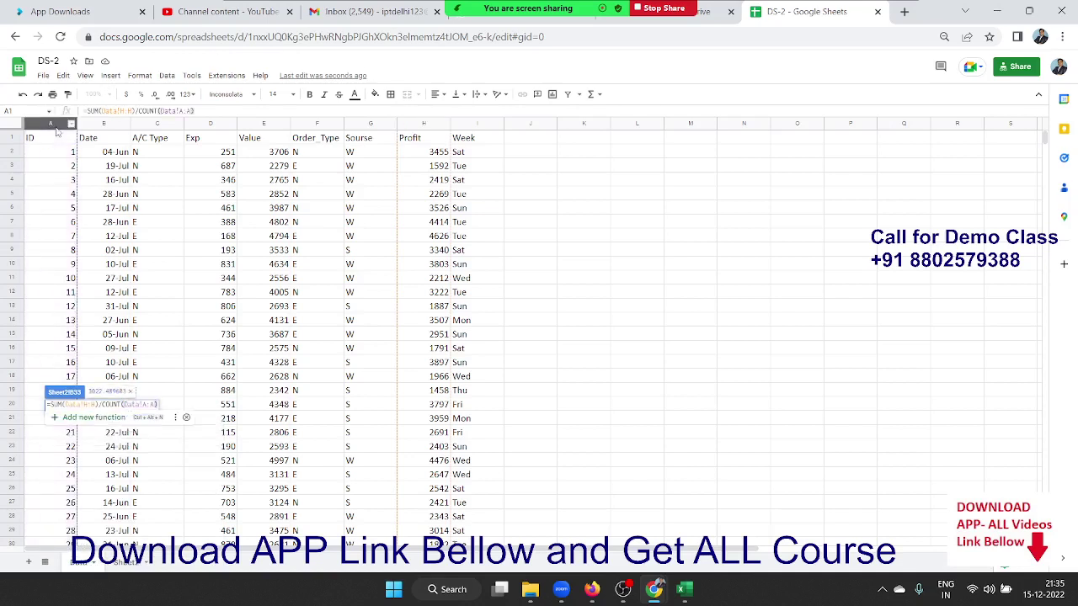
key(Return)
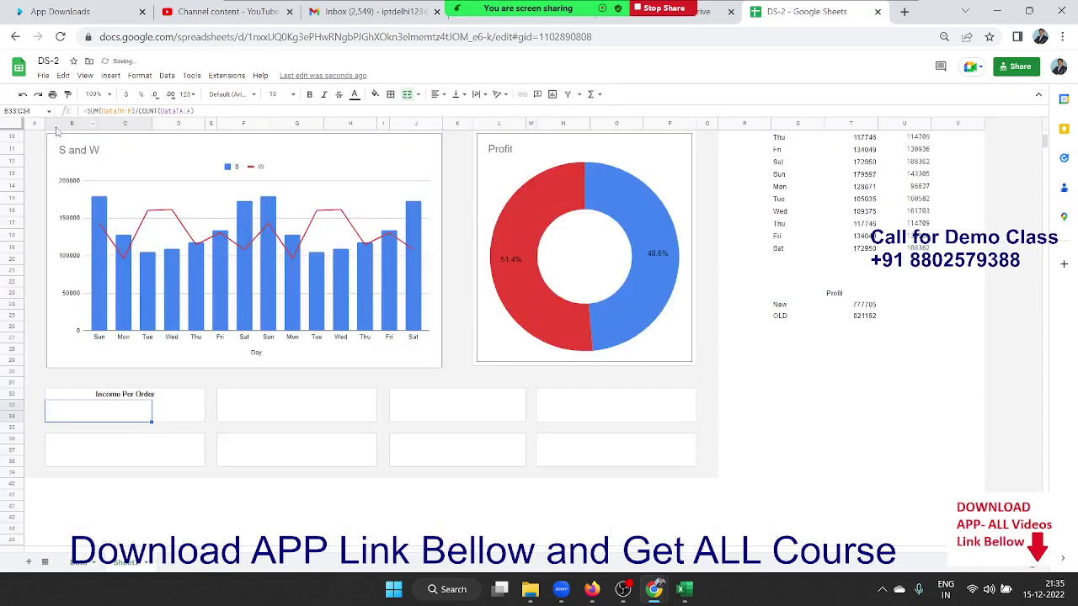
Wrap the formula as =round(SUM(Data!H:H)/COUNT(Data!A:A),0) so it shows 3022
key(Up)
click(88, 110)
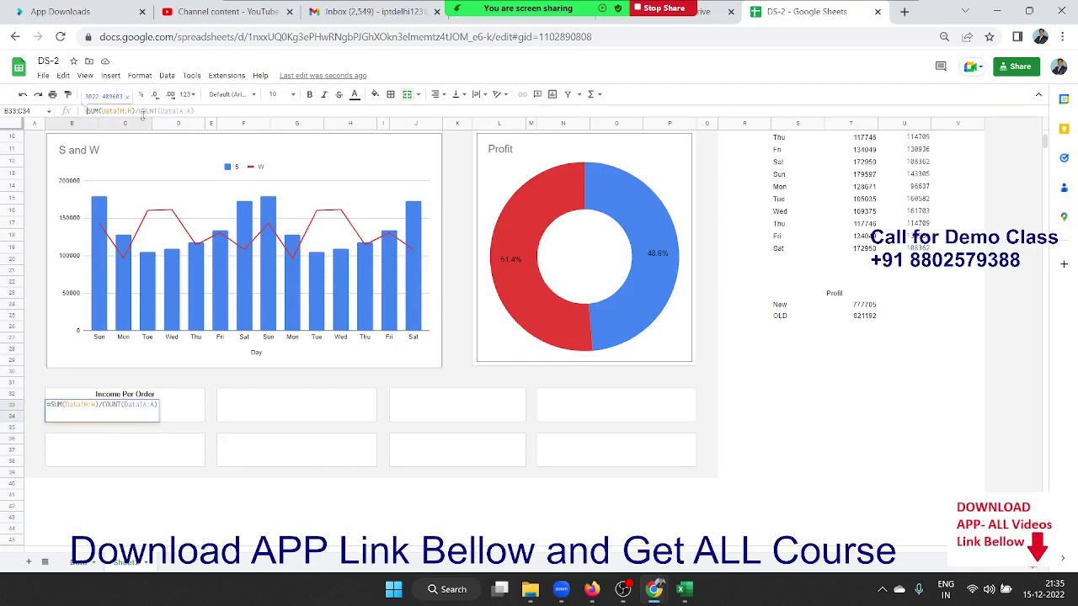
text(round(SUM)
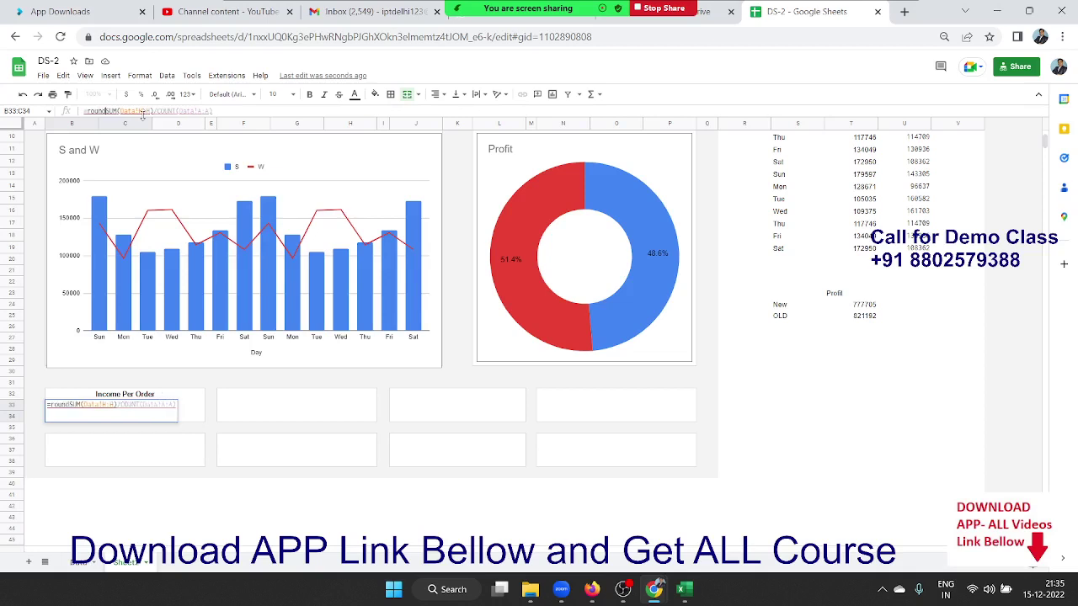
text(()
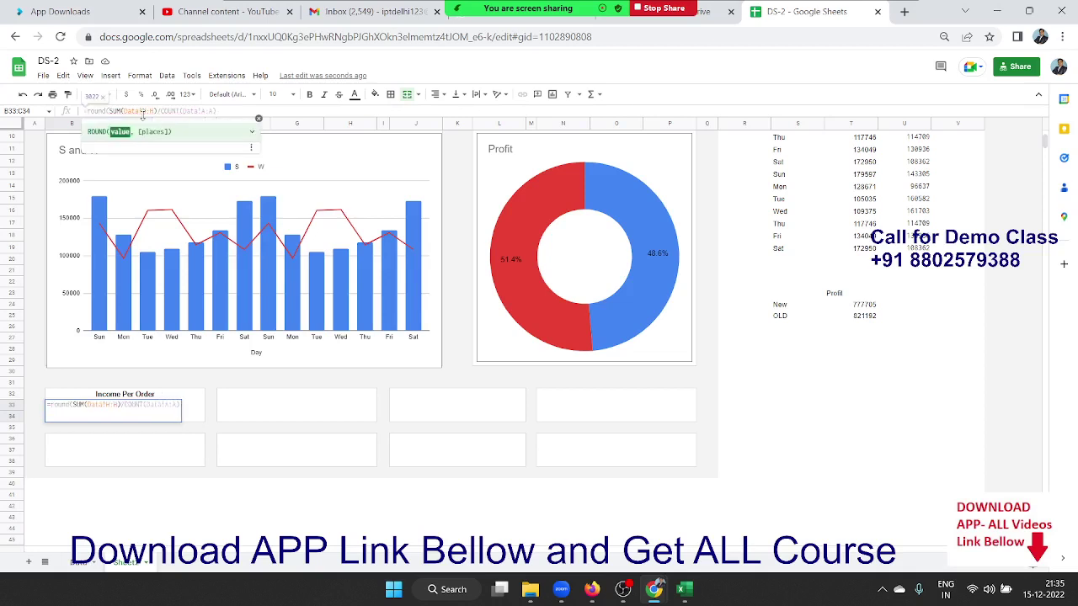
click(237, 110)
text(,0))
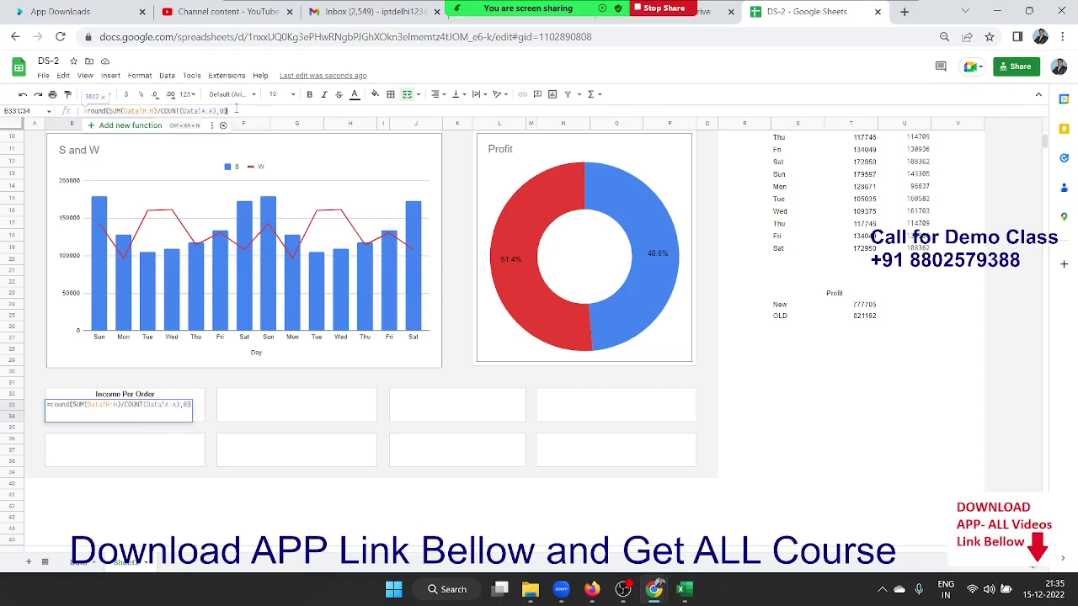
key(Return)
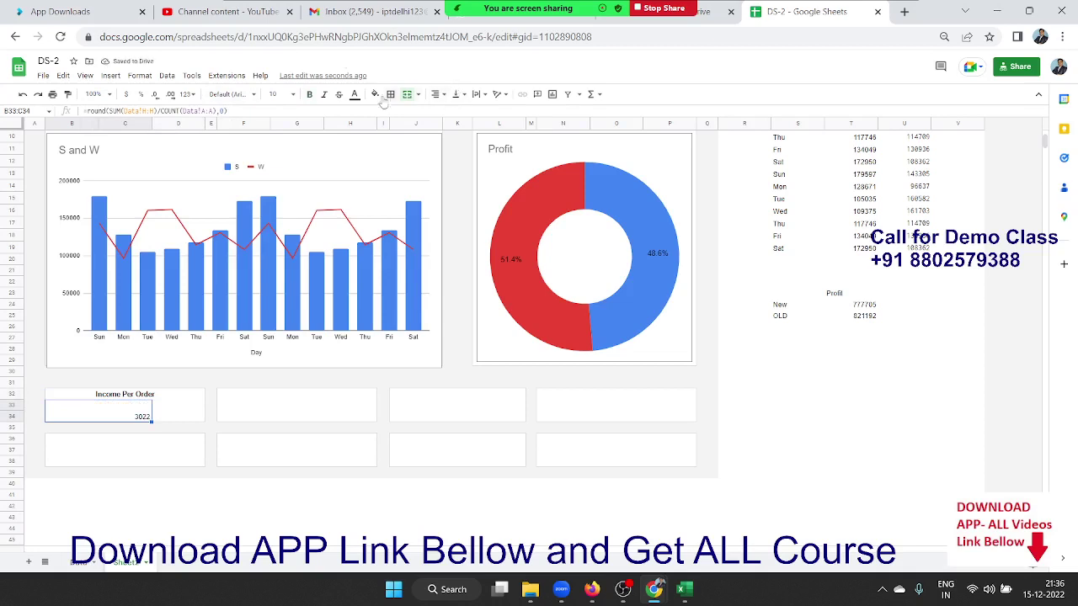
Make 3022 centred, bold and size 16, then open the Data sheet with column A selected
click(435, 95)
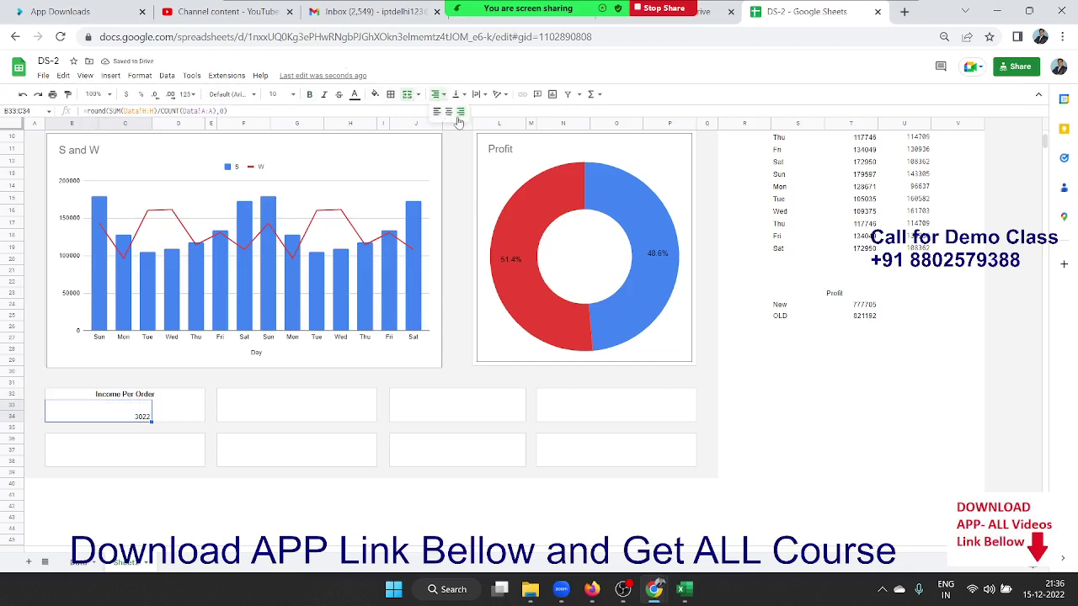
click(448, 111)
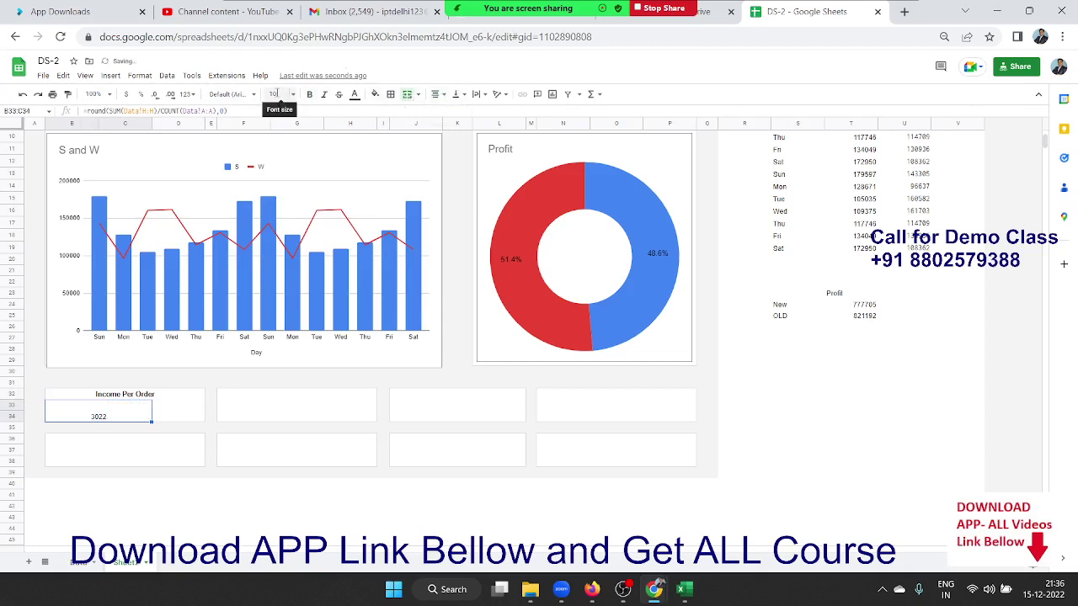
click(286, 94)
text(8)
key(Return)
click(308, 95)
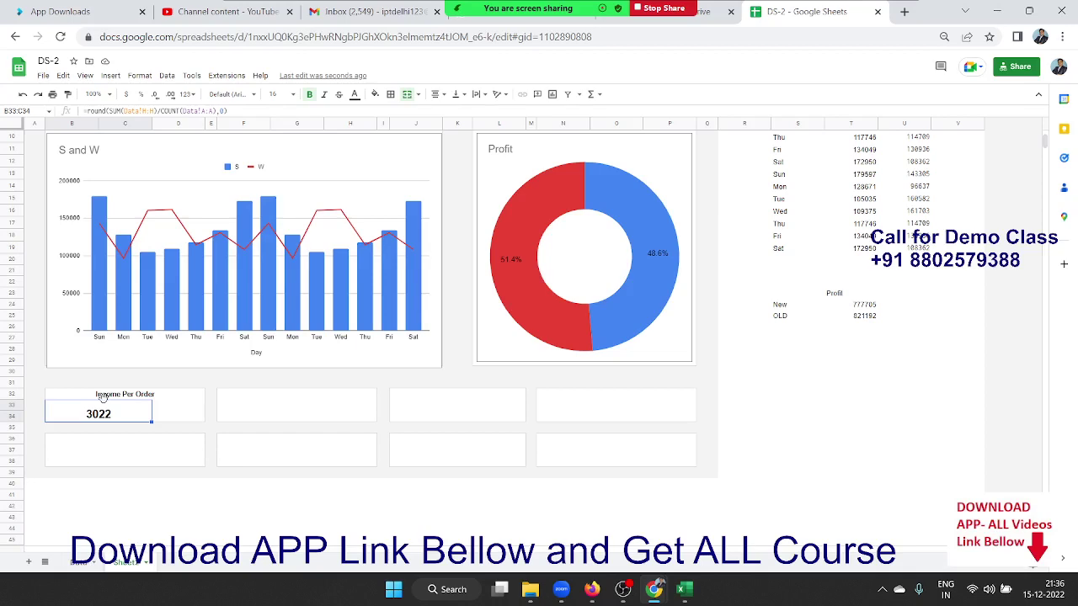
click(76, 562)
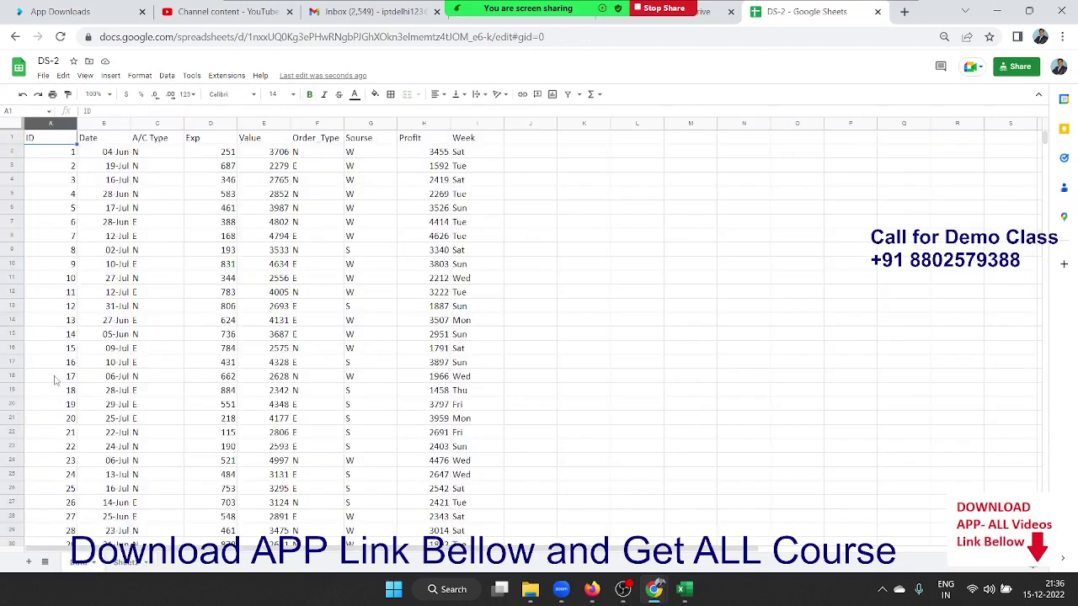
click(50, 124)
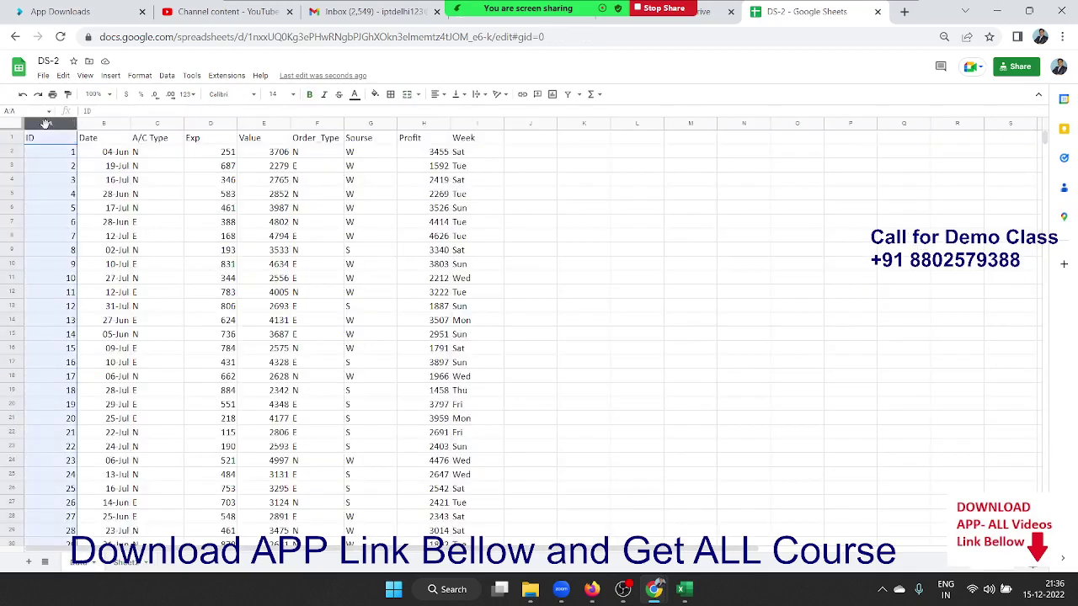
Return to the dashboard sheet, select D33 beside 3022, and switch to the Excel dashboard
click(119, 567)
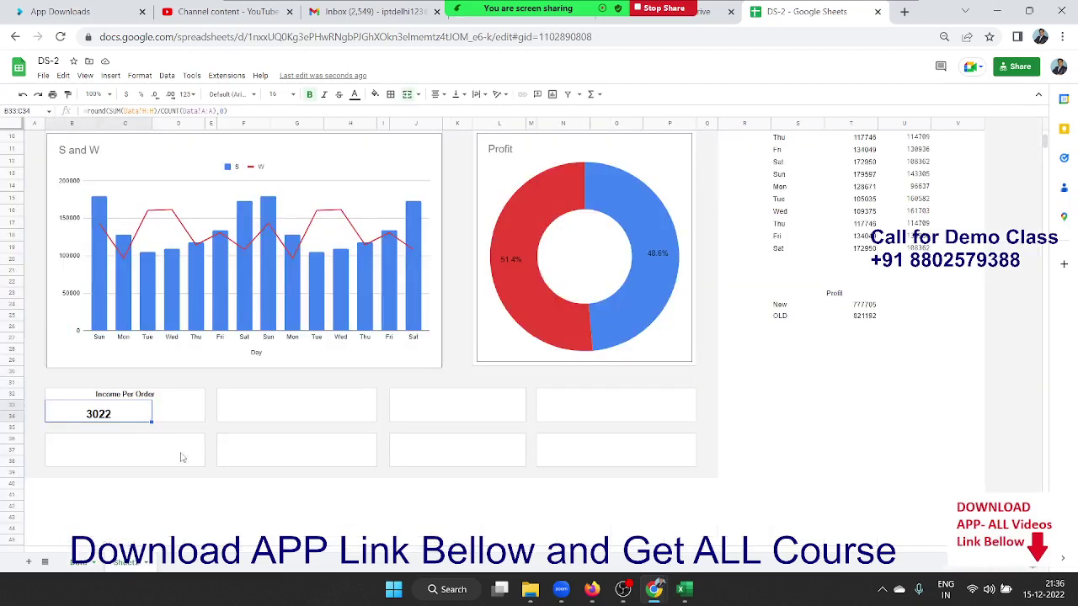
click(202, 410)
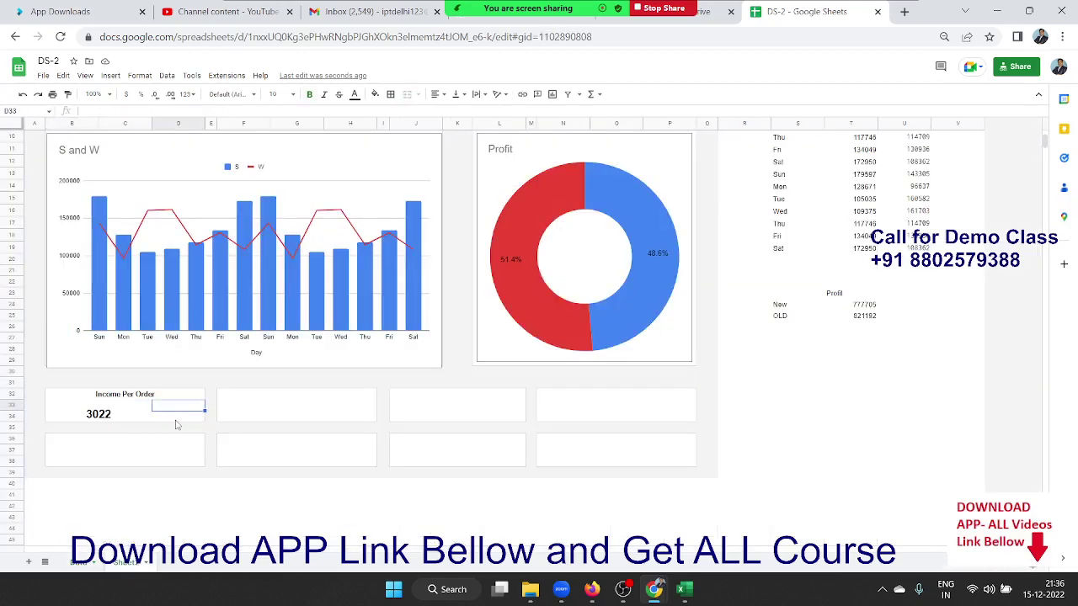
key(alt+Tab)
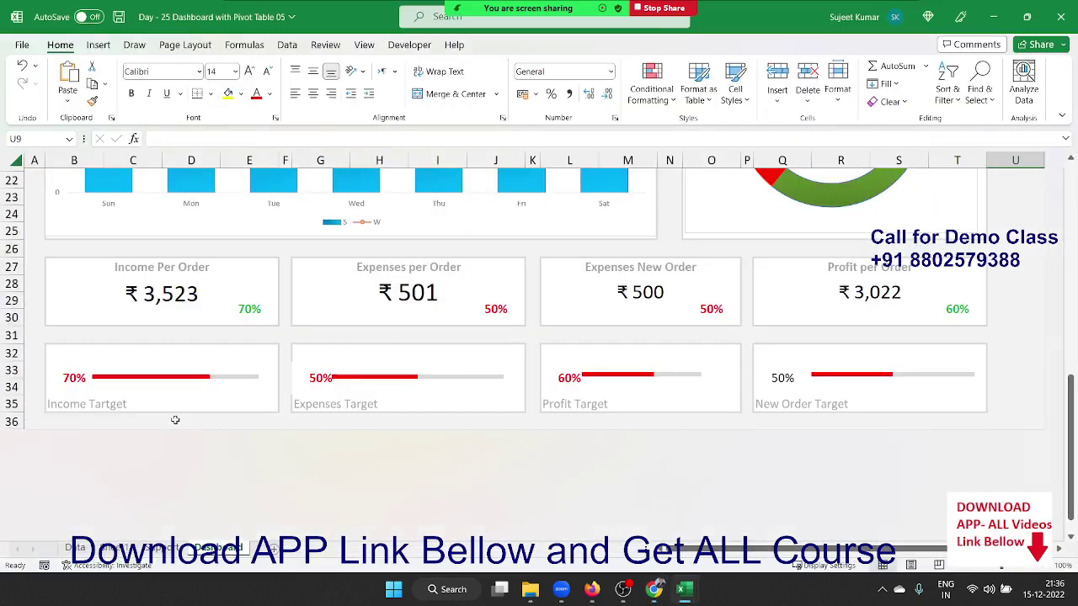
Inspect Excel's 70% badge formula =C28/5000, then return to the Google Sheets dashboard
click(250, 314)
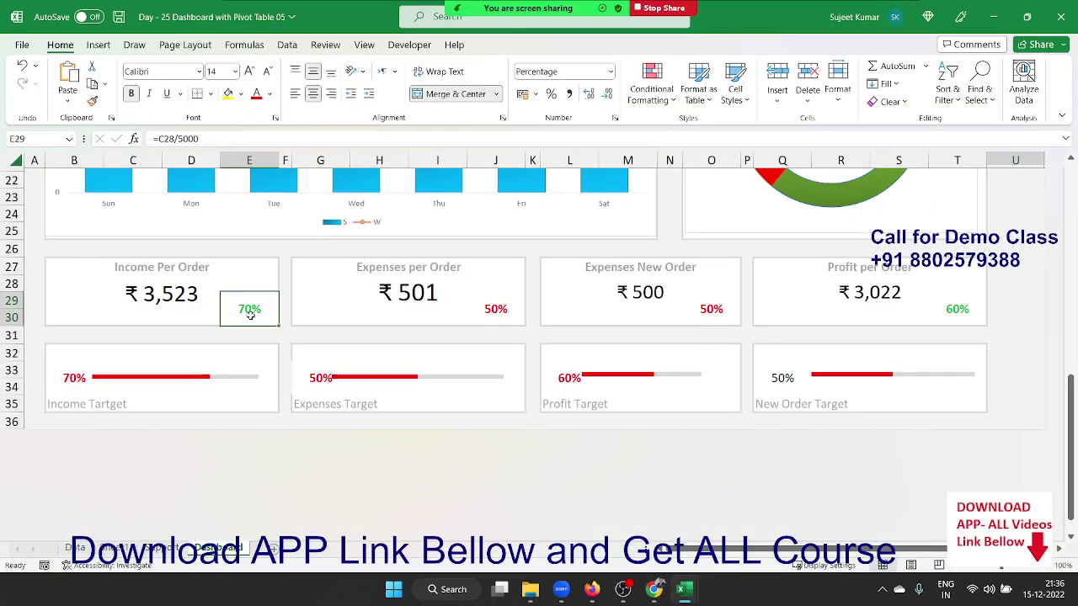
key(alt+Tab)
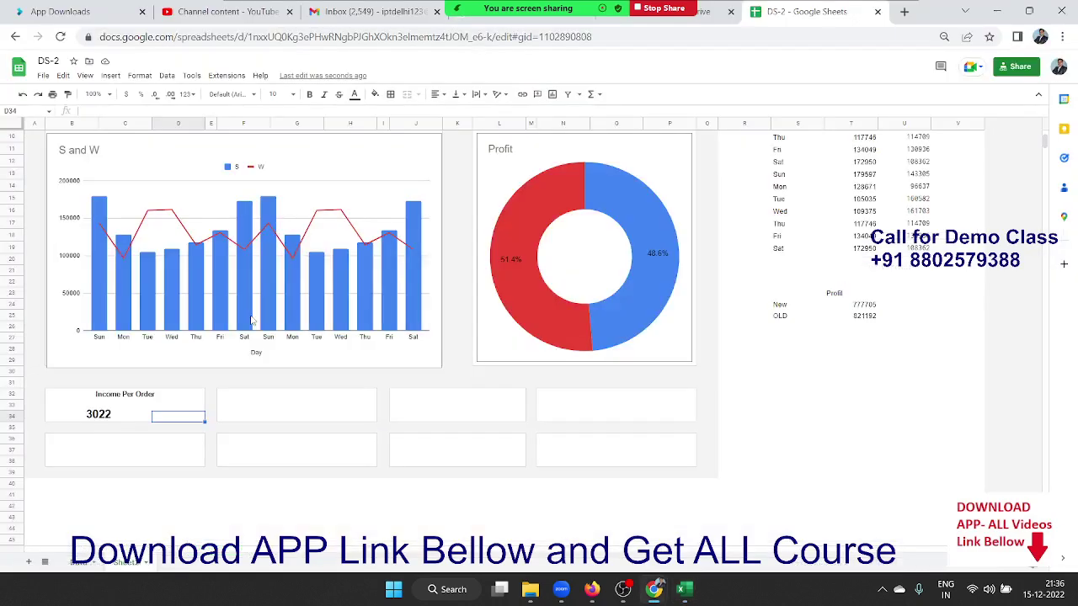
key(alt+Tab)
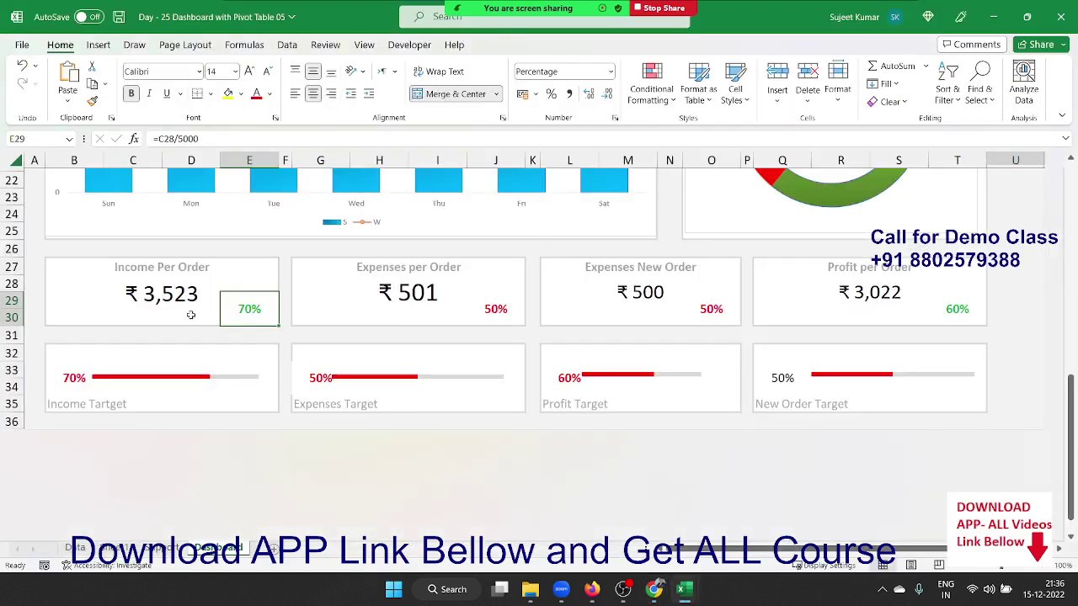
double_click(183, 140)
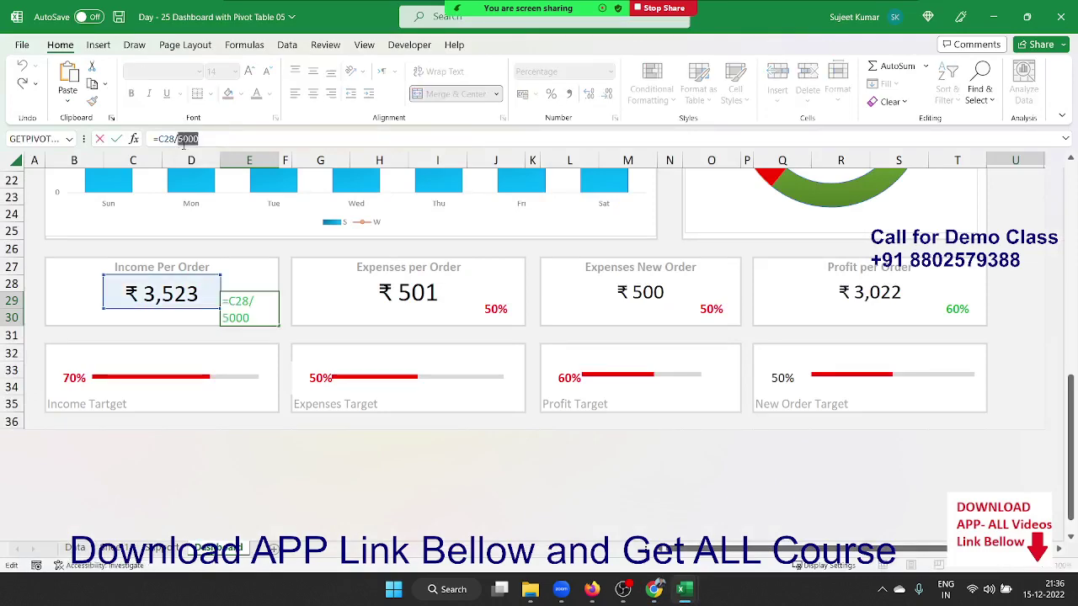
key(Escape)
key(alt+Tab)
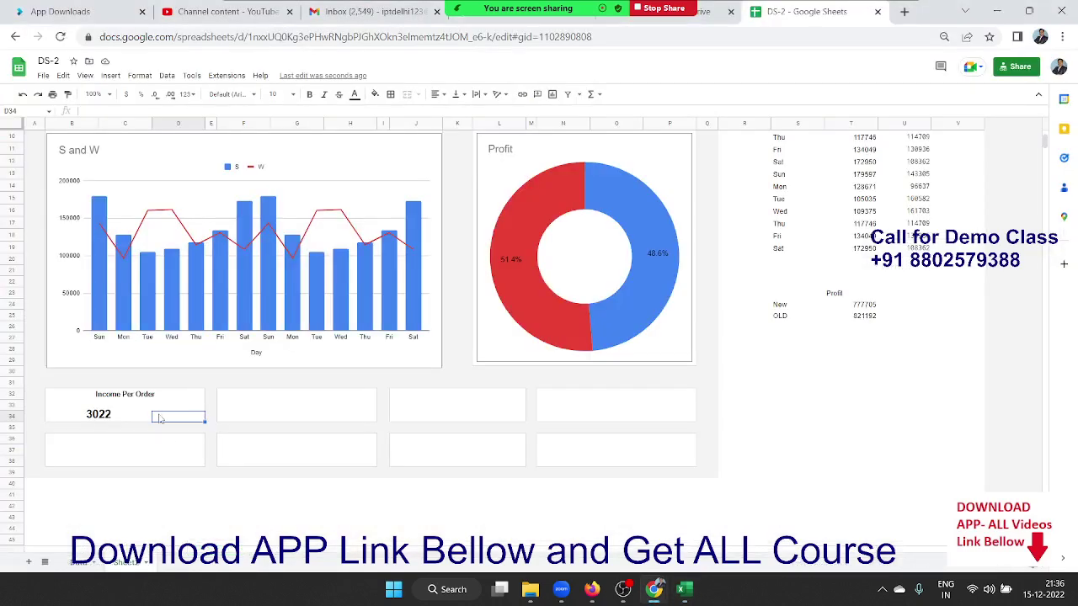
Merge D33:D34 and enter =B33/5000 beside the 3022 value
drag(159, 418, 173, 407)
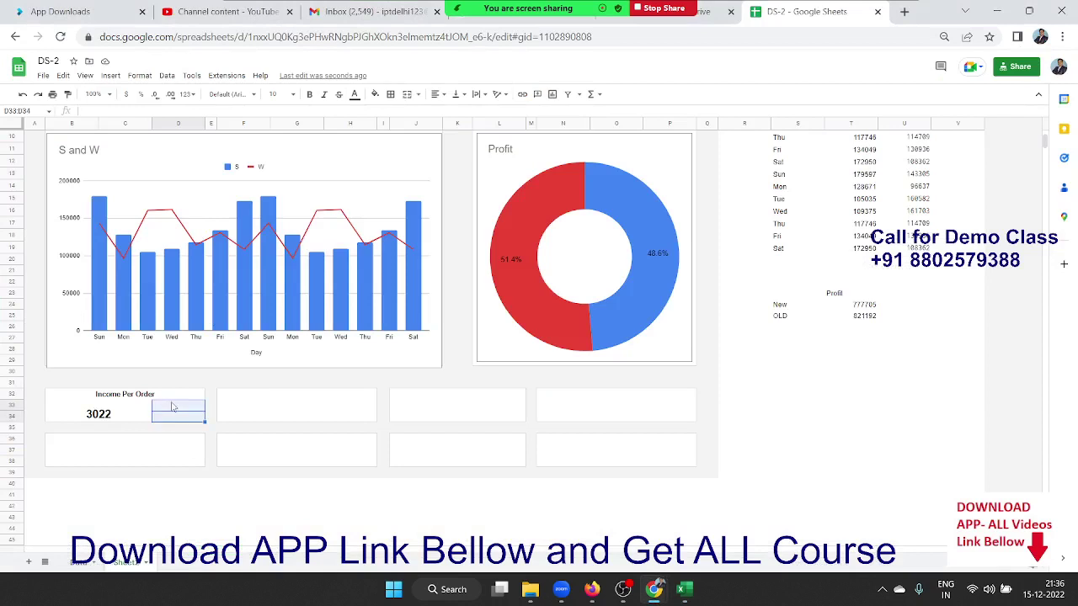
click(408, 96)
text(=)
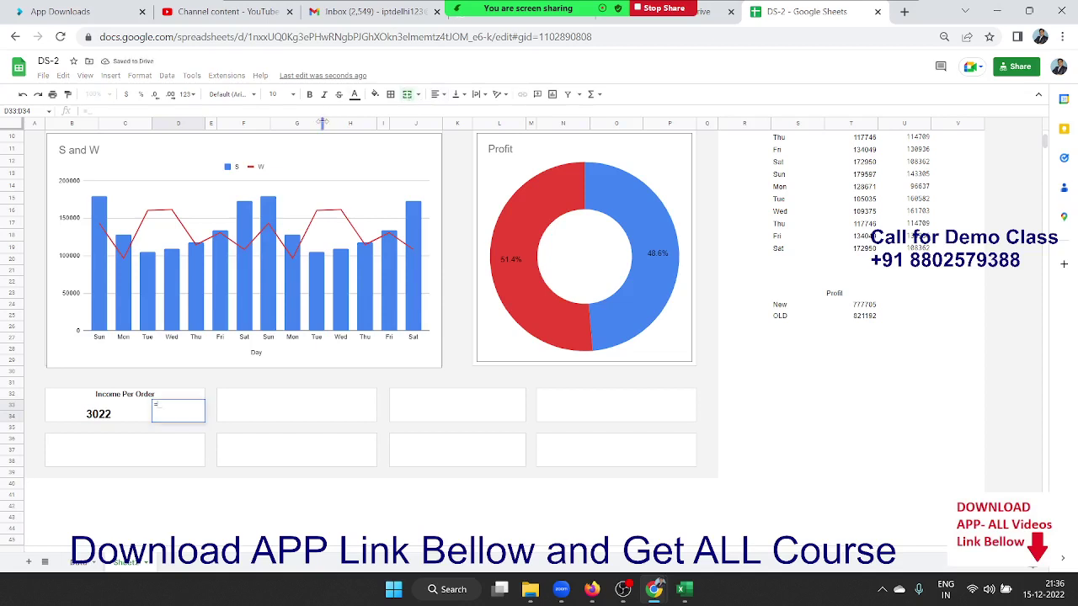
click(99, 414)
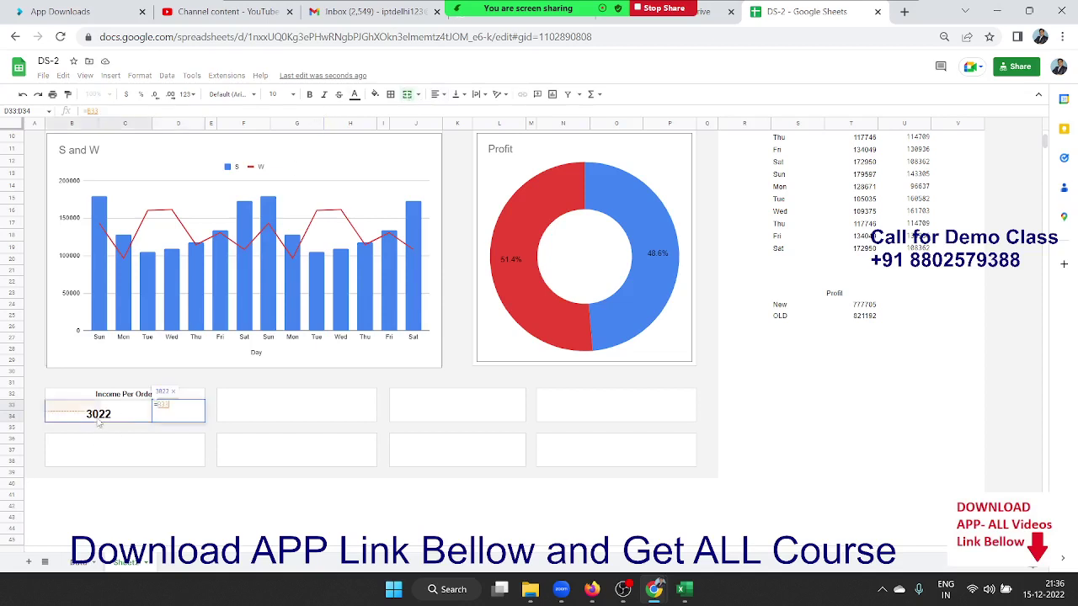
text(/5000)
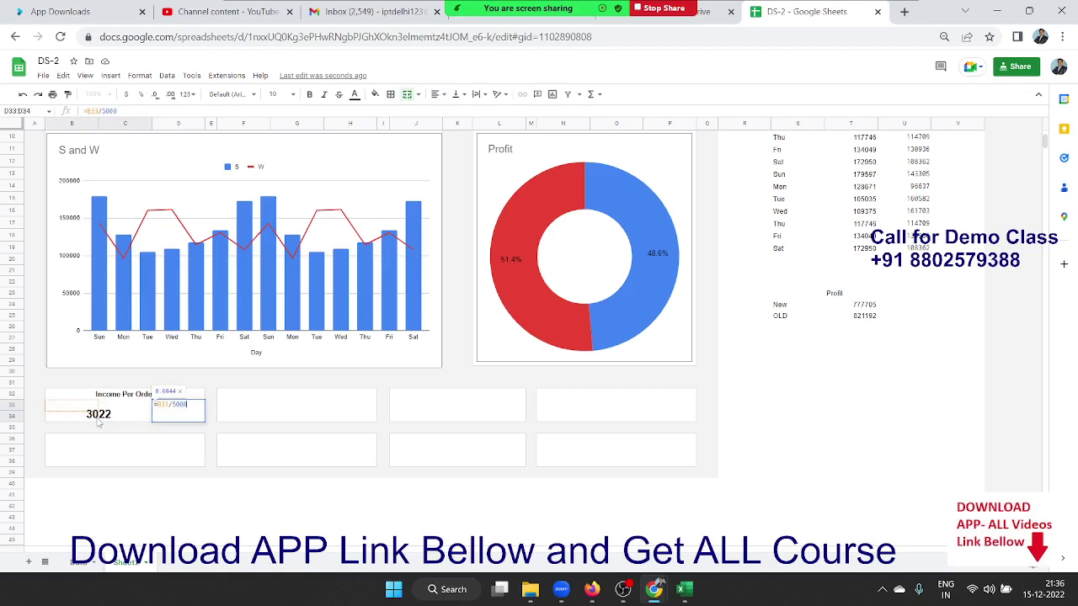
key(Return)
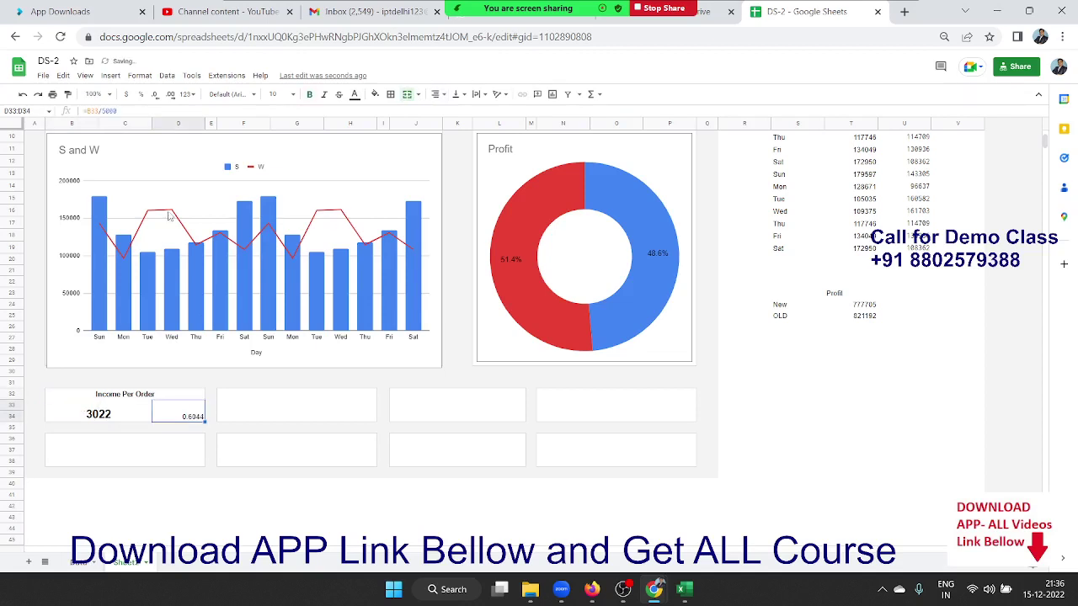
Format the result as a bold 60.44% percentage at font size 14
click(141, 96)
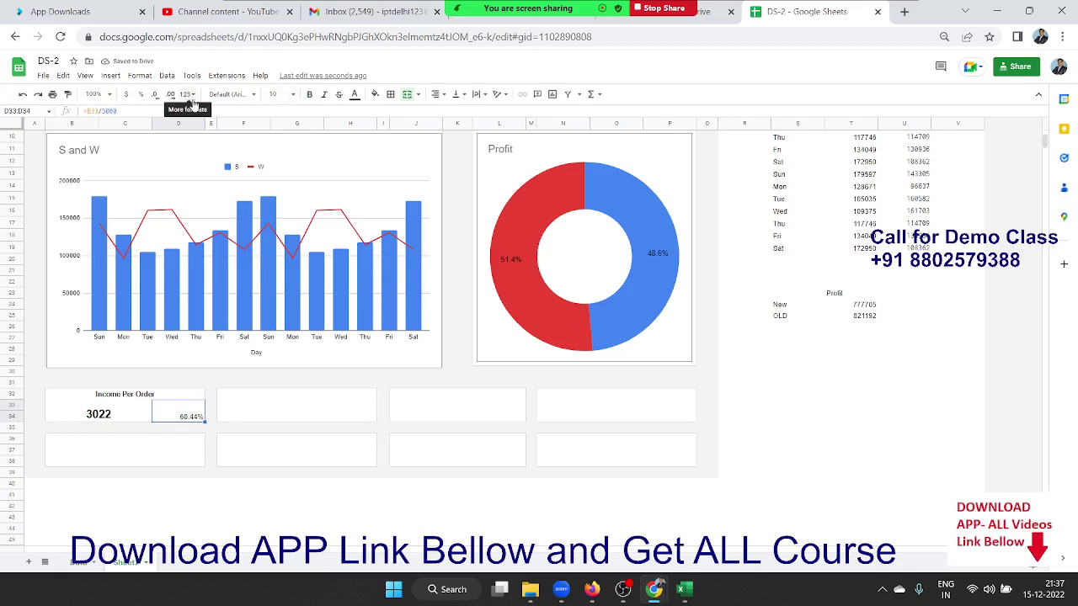
click(278, 94)
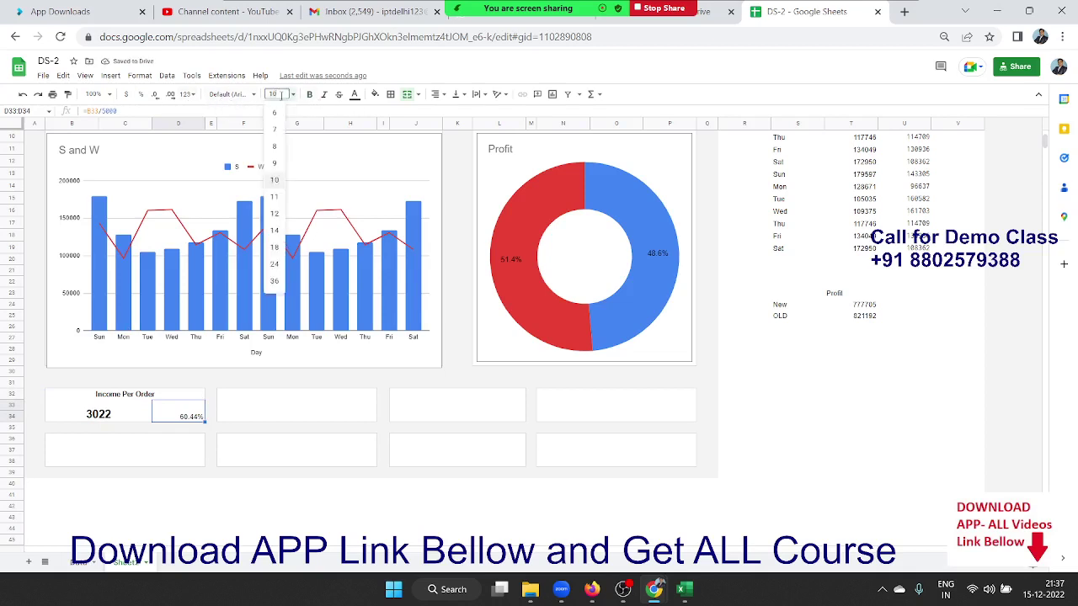
text(14)
key(Return)
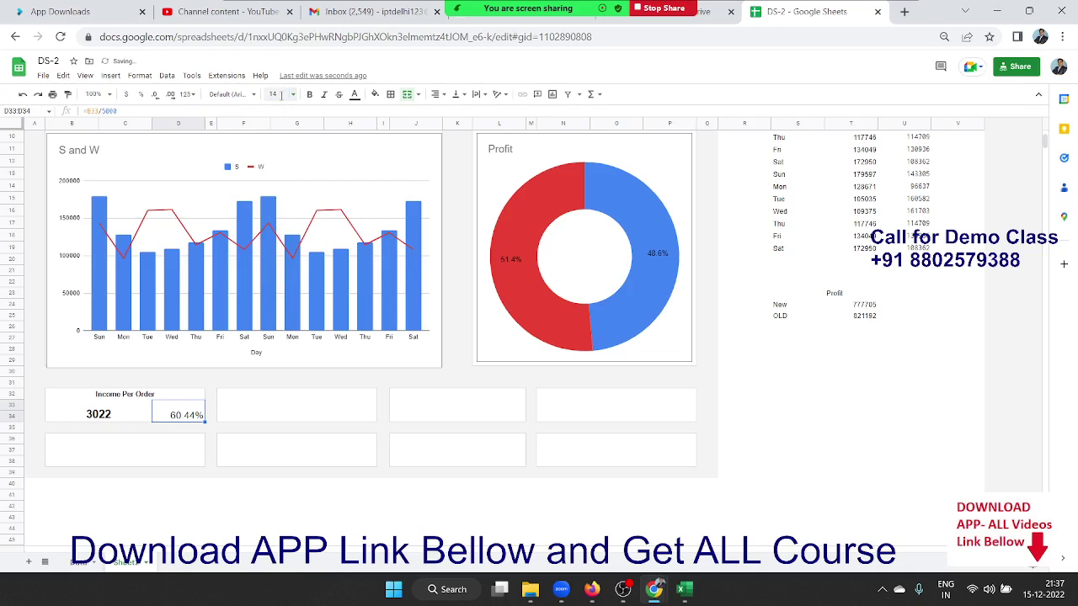
key(ctrl+b)
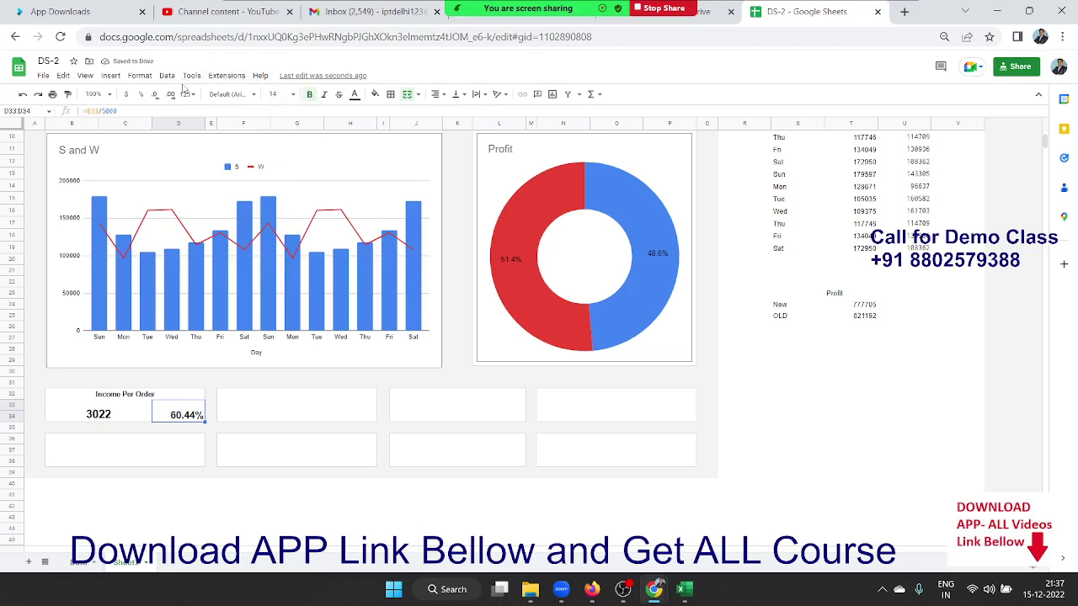
click(142, 77)
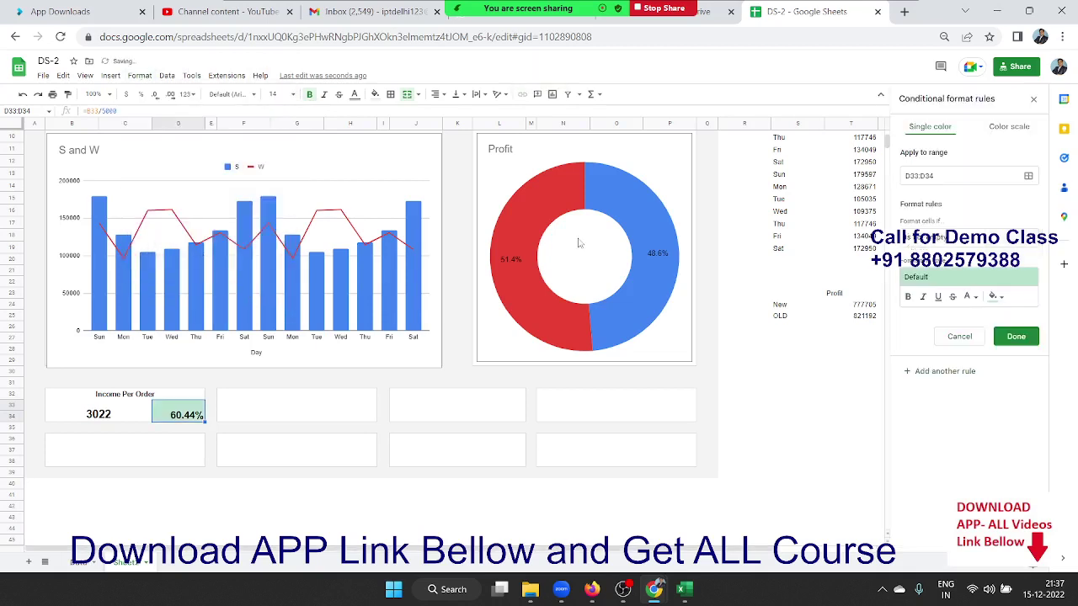
Add a rule on D33:D34 giving values less than 50% a bright green fill
click(959, 240)
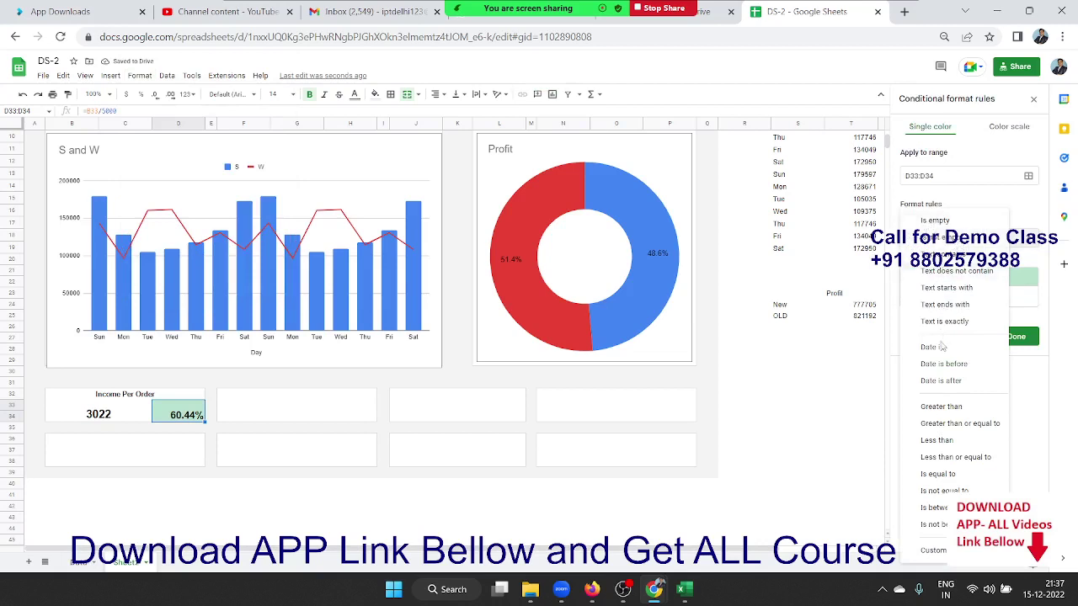
click(937, 440)
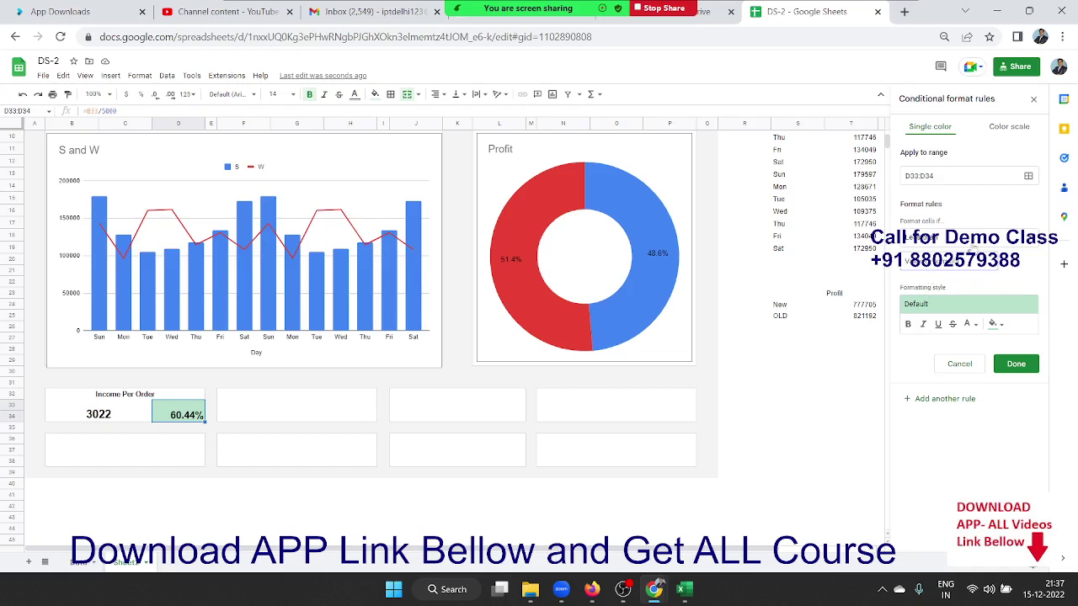
text(5)
text(0%)
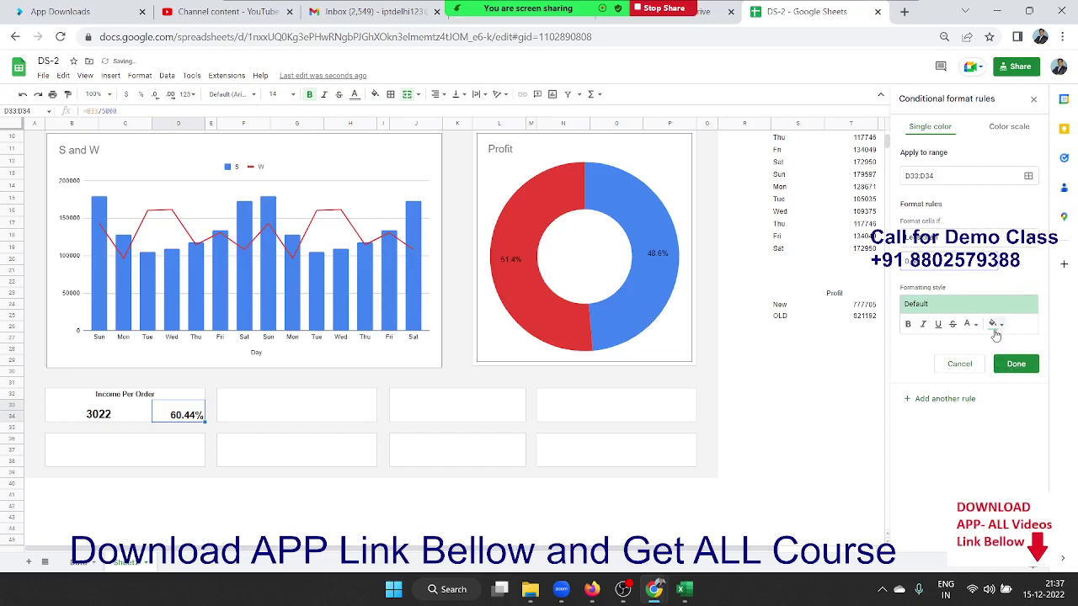
click(995, 328)
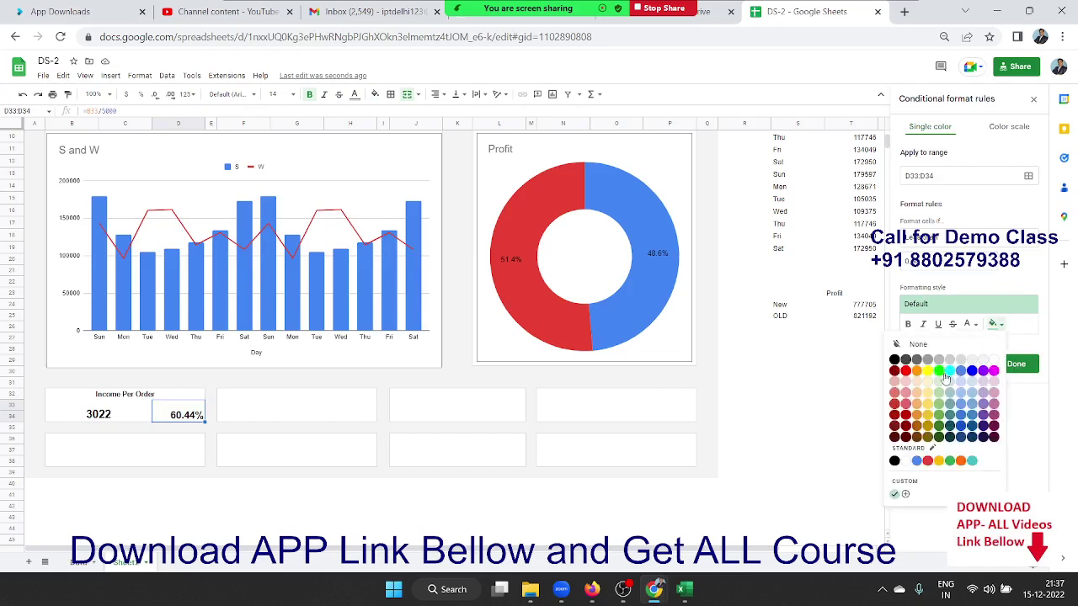
click(938, 371)
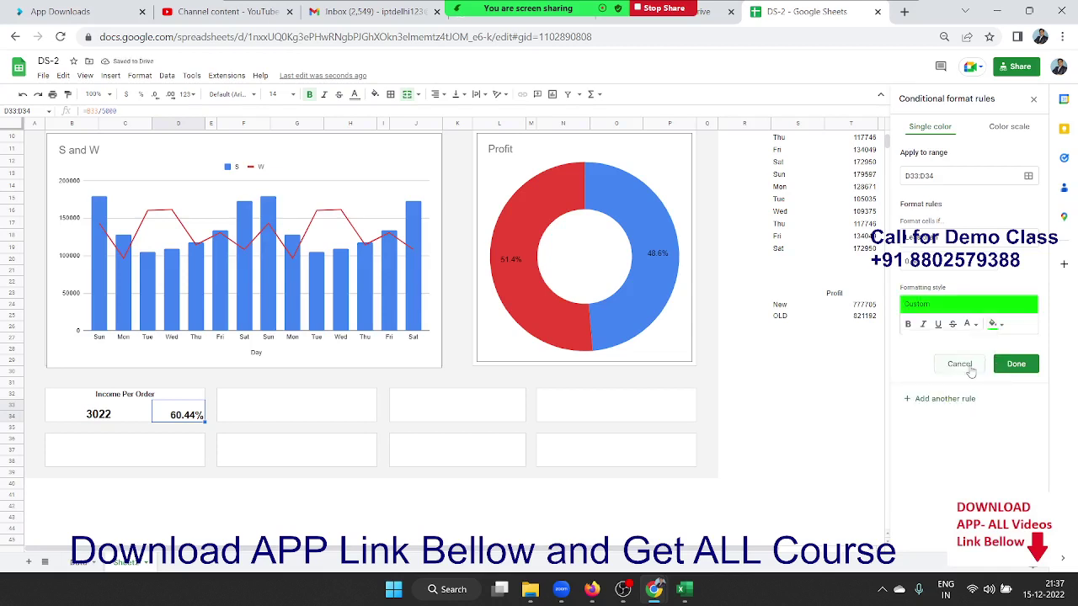
click(1016, 365)
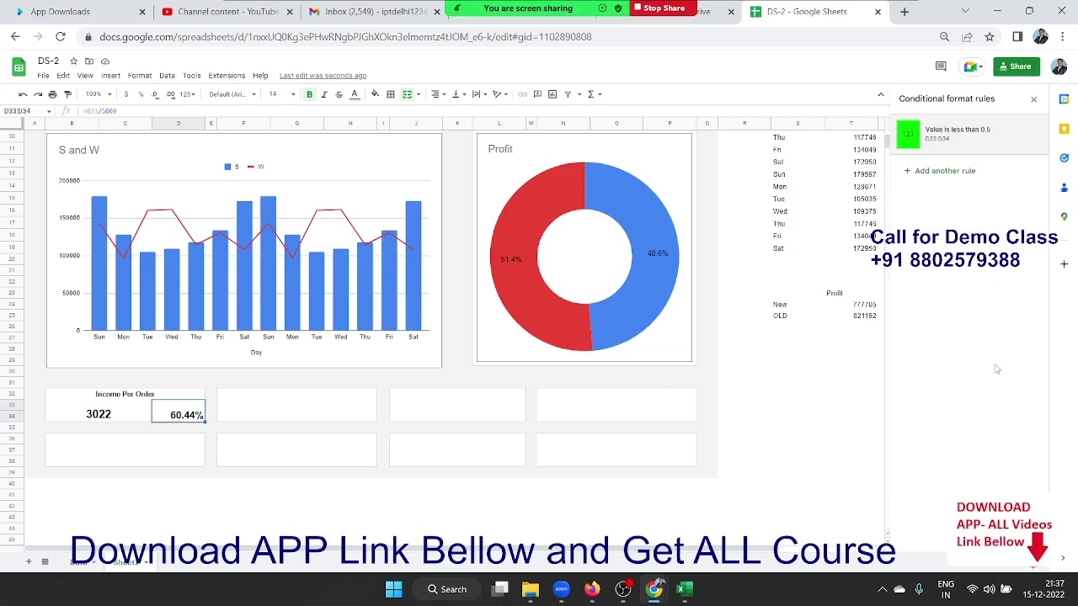
Change the rule's condition so 60.44% qualifies, keeping the bright green fill
mouse_move(969, 134)
click(913, 145)
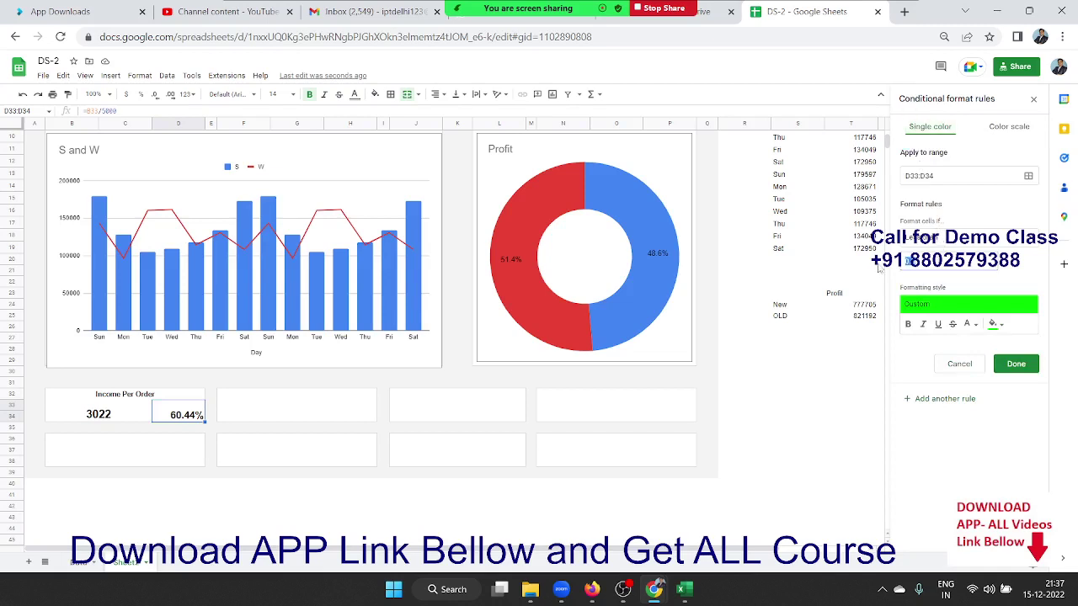
click(907, 244)
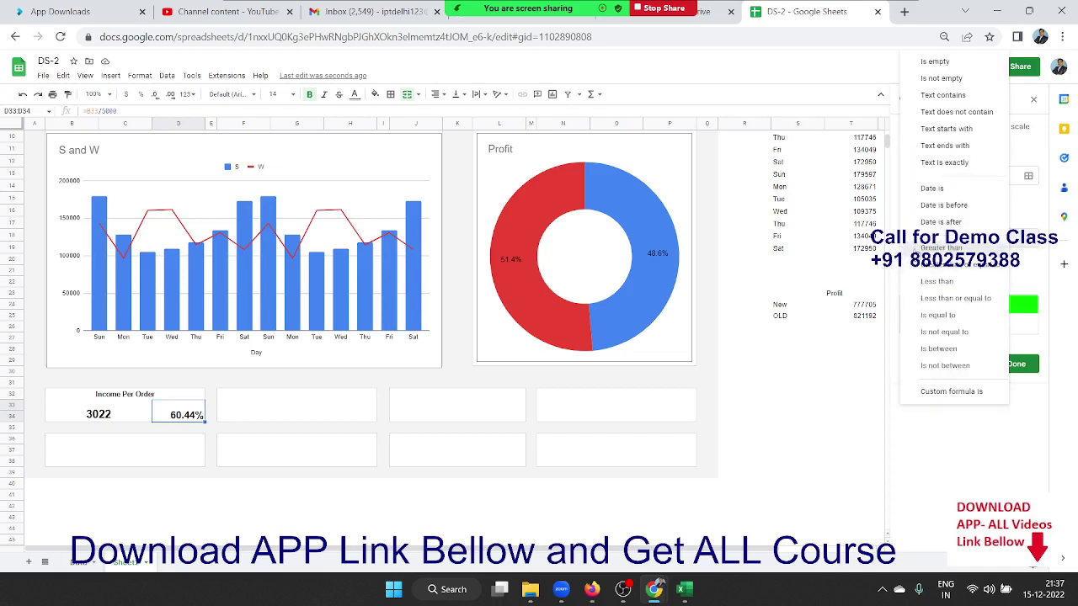
click(926, 248)
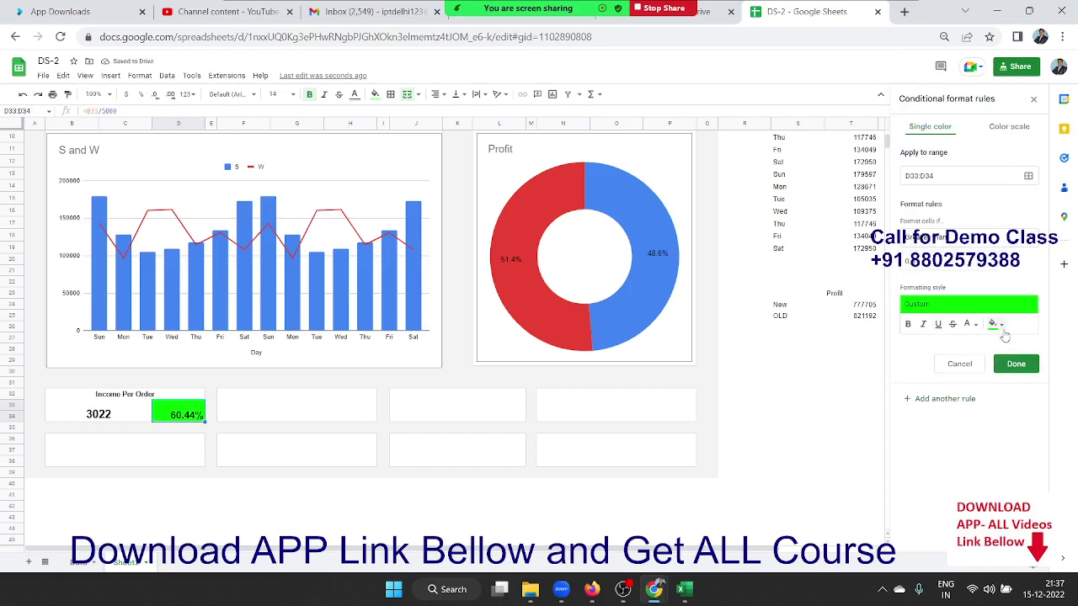
click(995, 324)
click(940, 370)
Remove the rule's green fill and give the 60.44% text a green font colour instead
click(995, 324)
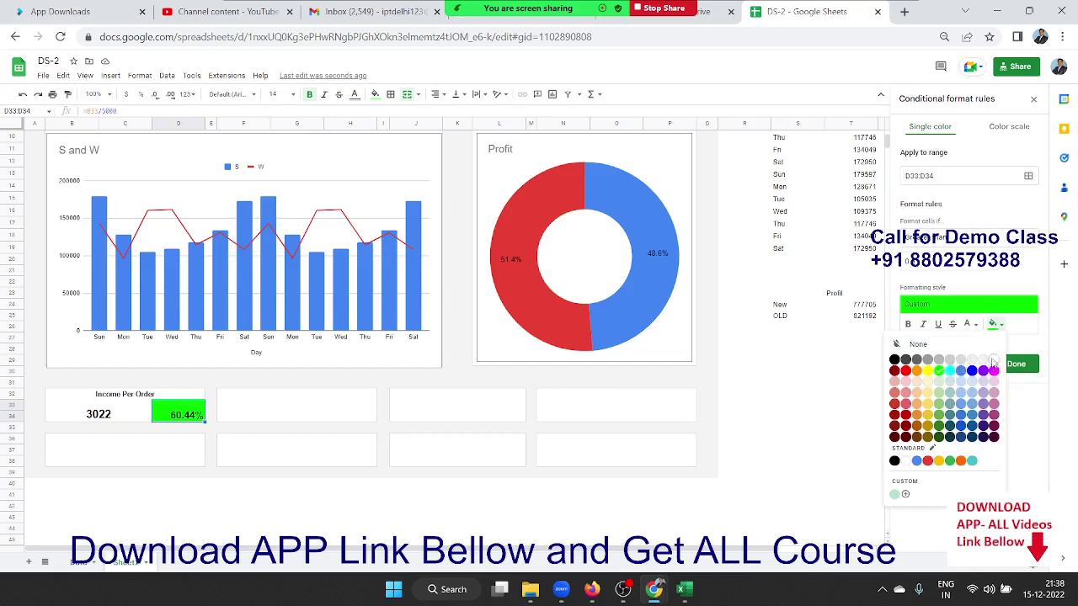
click(987, 364)
click(975, 328)
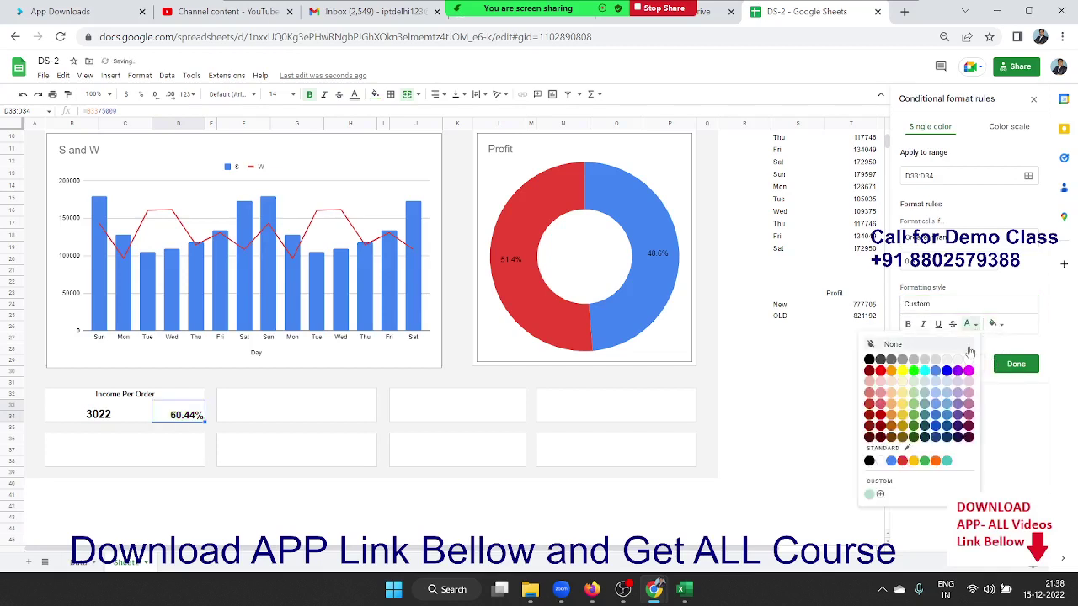
click(917, 376)
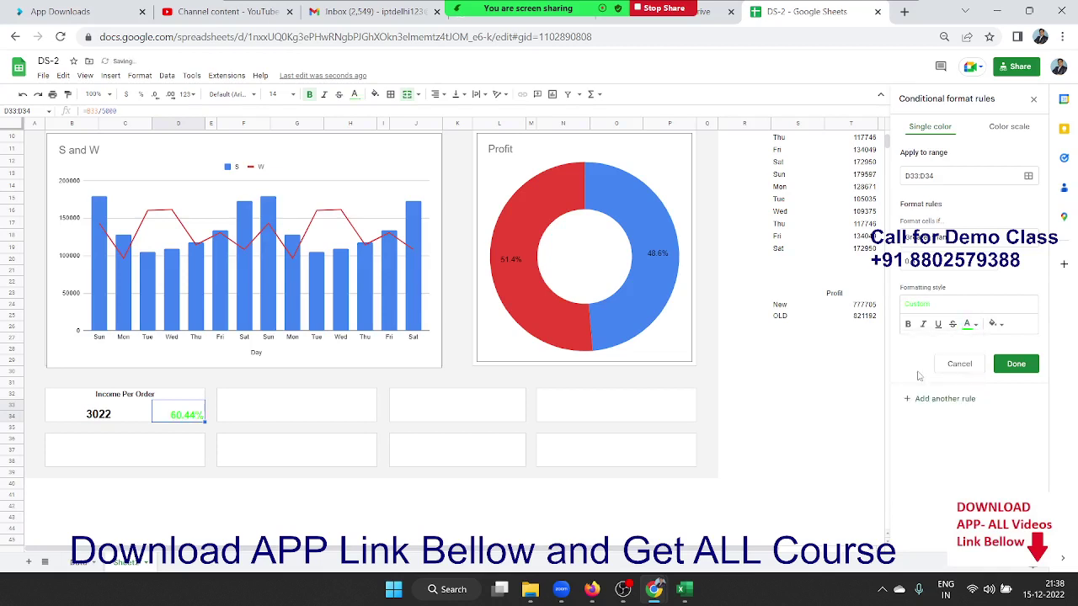
click(970, 324)
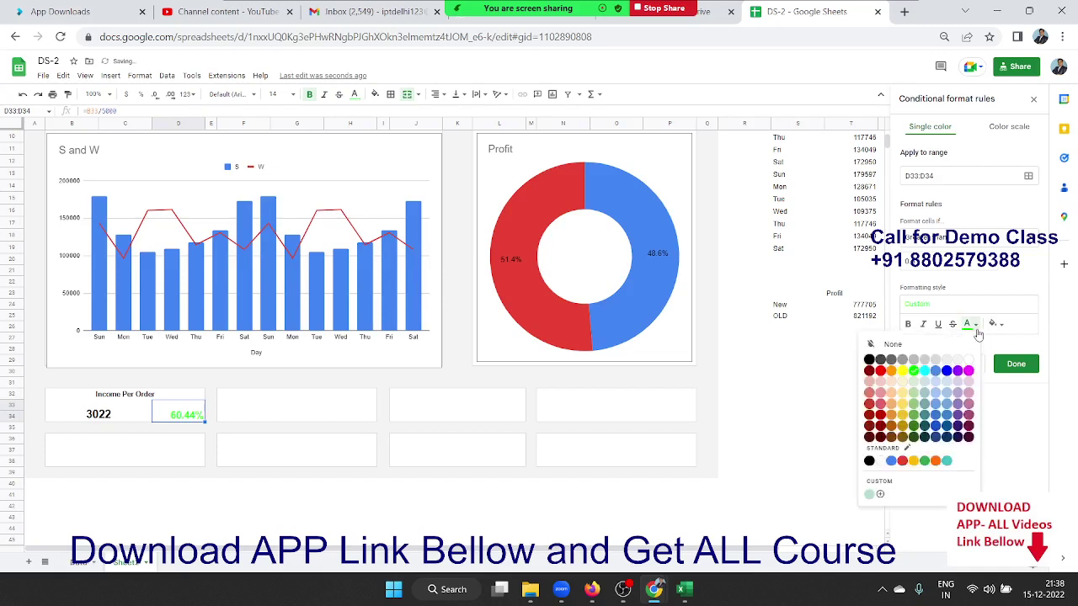
click(952, 376)
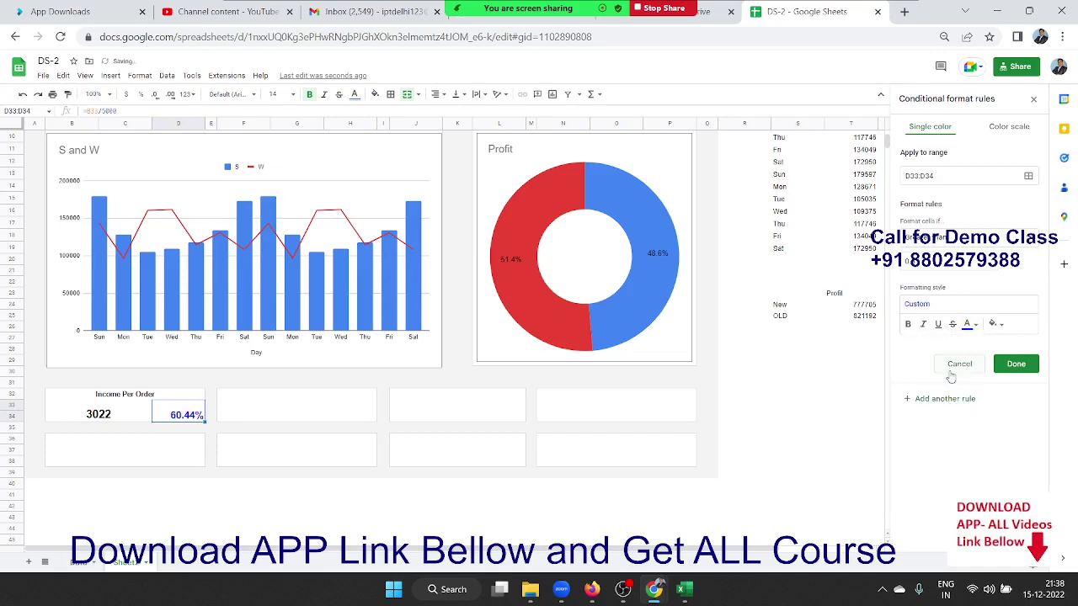
click(970, 324)
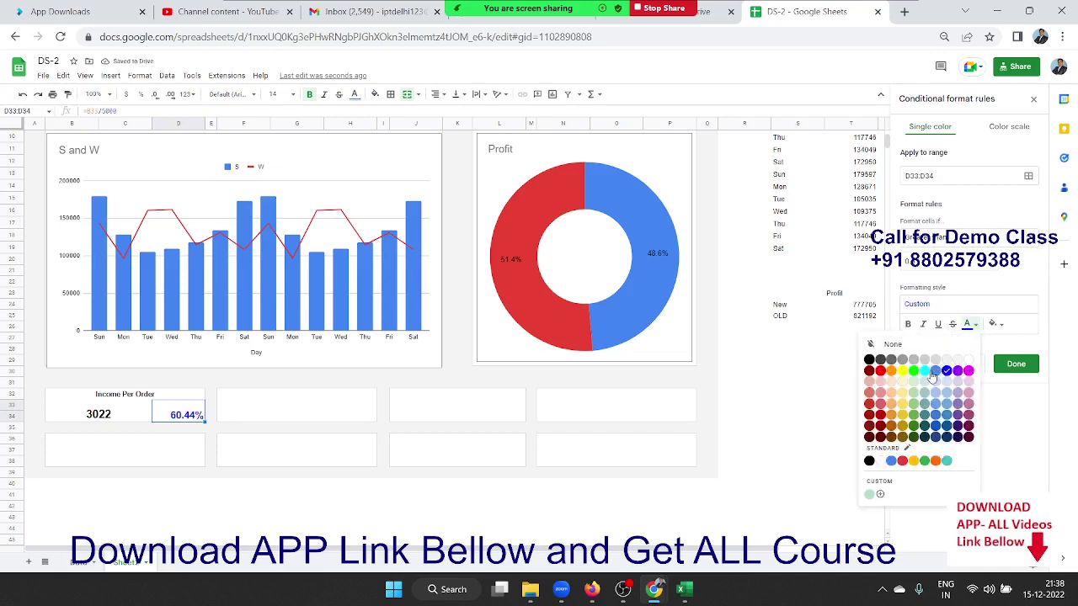
click(916, 417)
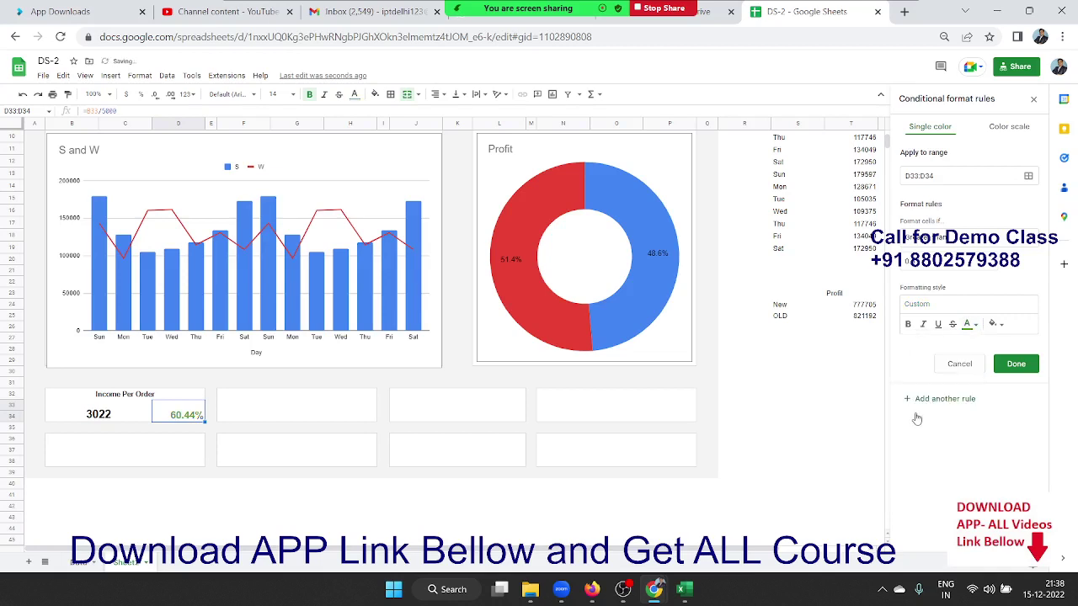
click(252, 430)
Test entering 10 and 0.1 in F33:F34, cancelling a re-entry of 50
click(236, 408)
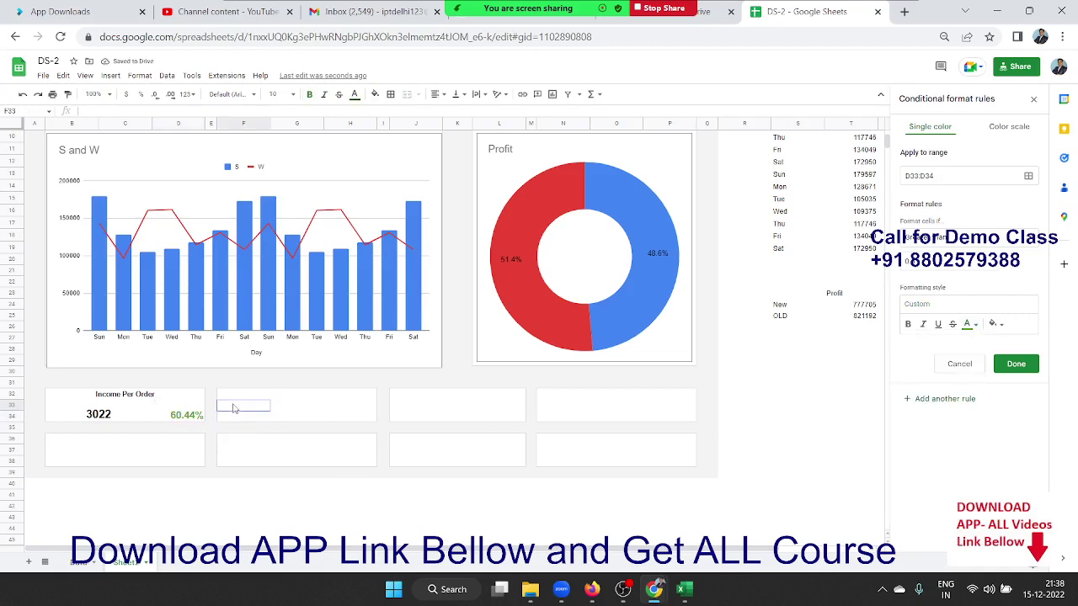
text(10)
key(Return)
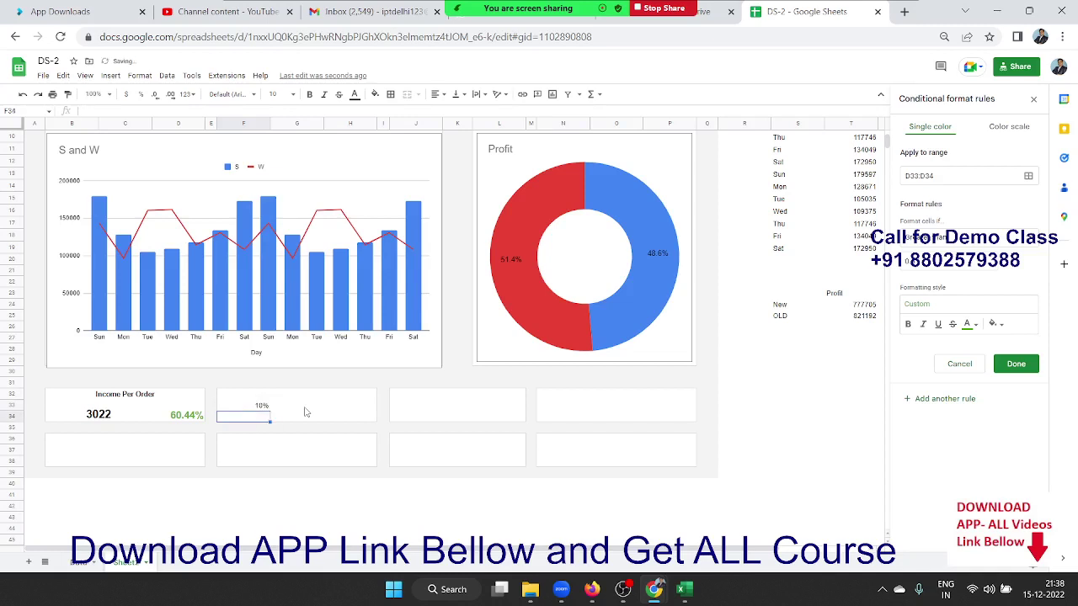
text(0.1)
key(Return)
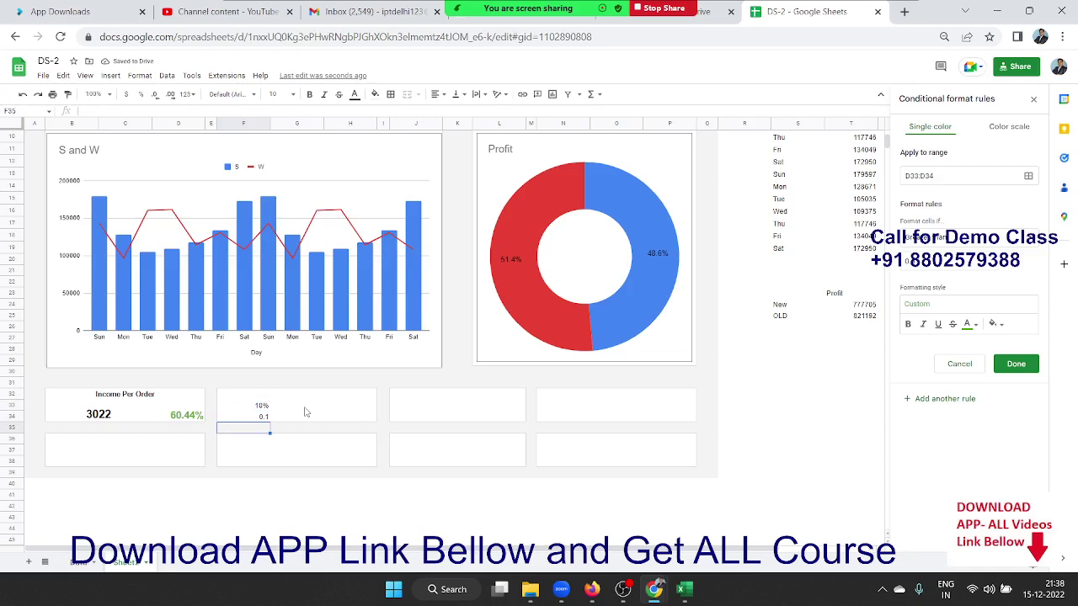
key(Up)
text(50)
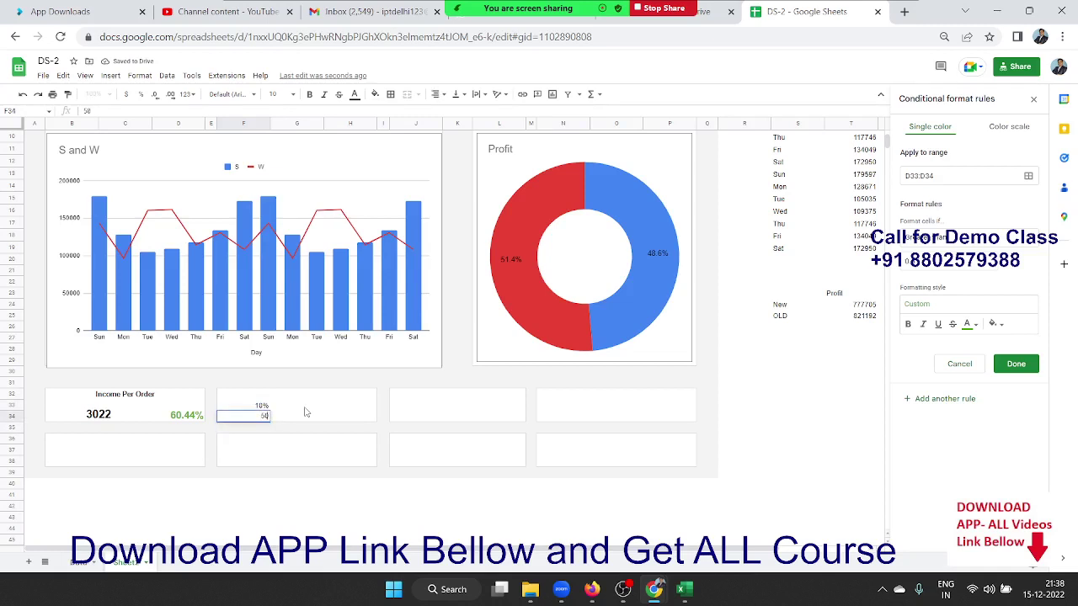
key(Escape)
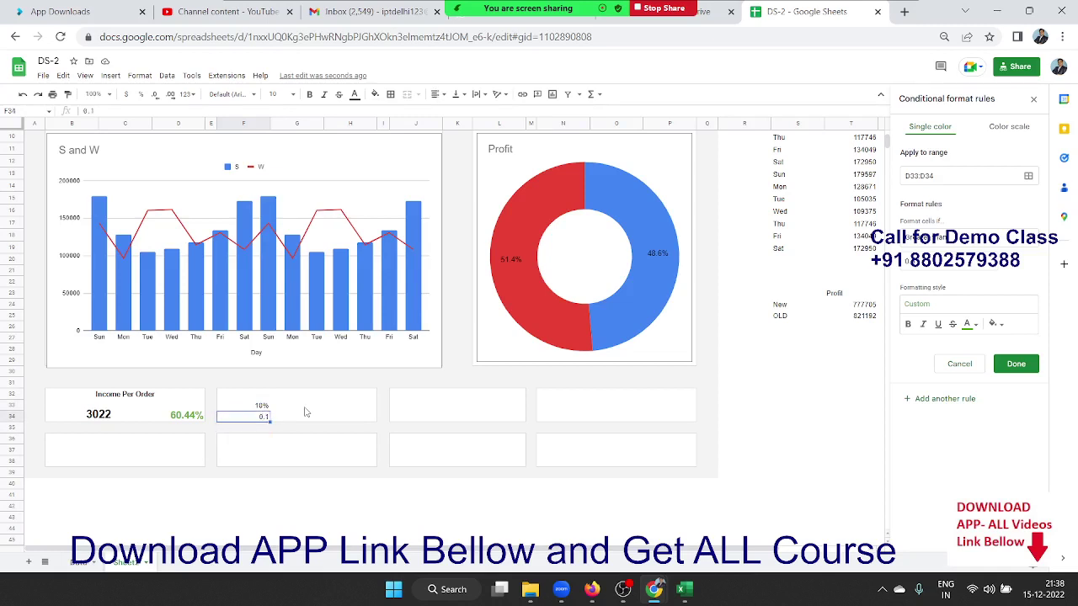
Switch F33 to Number format, delete the trial value, and close the conditional format rules
key(Up)
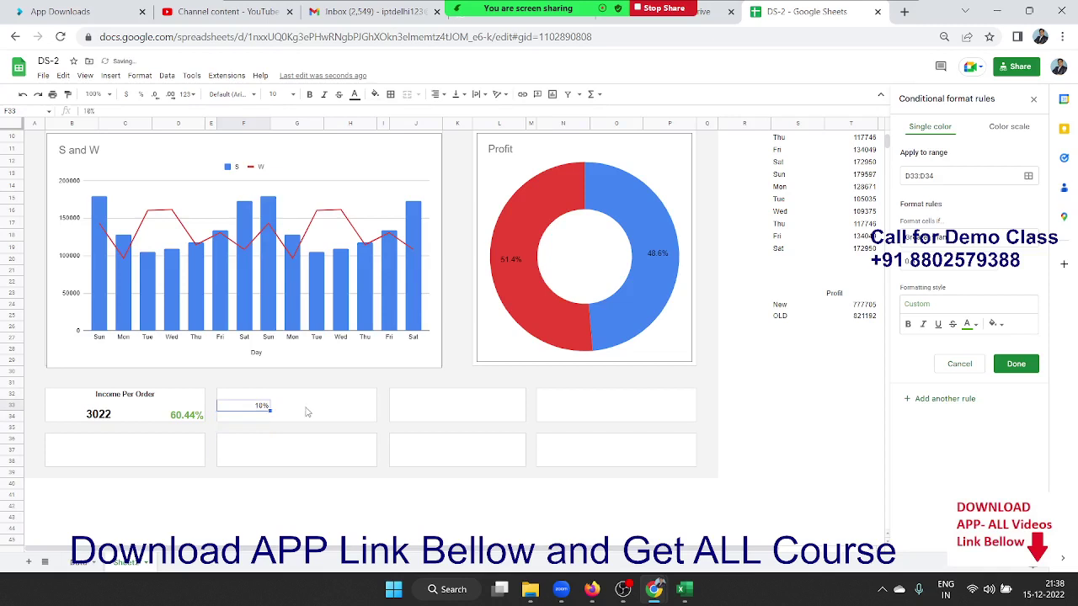
click(187, 93)
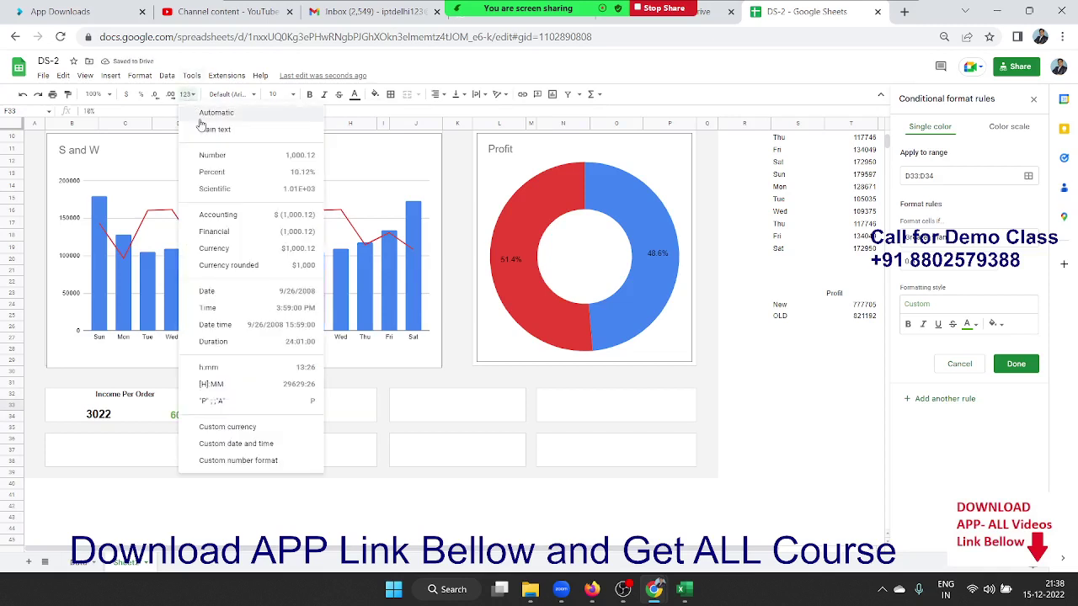
click(212, 155)
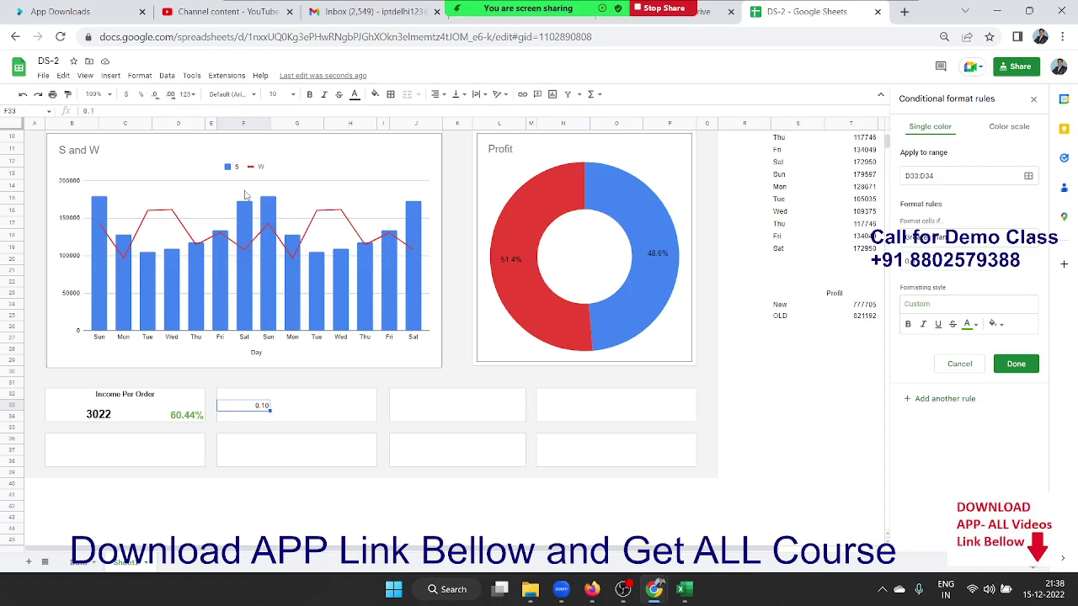
key(Delete)
click(1033, 98)
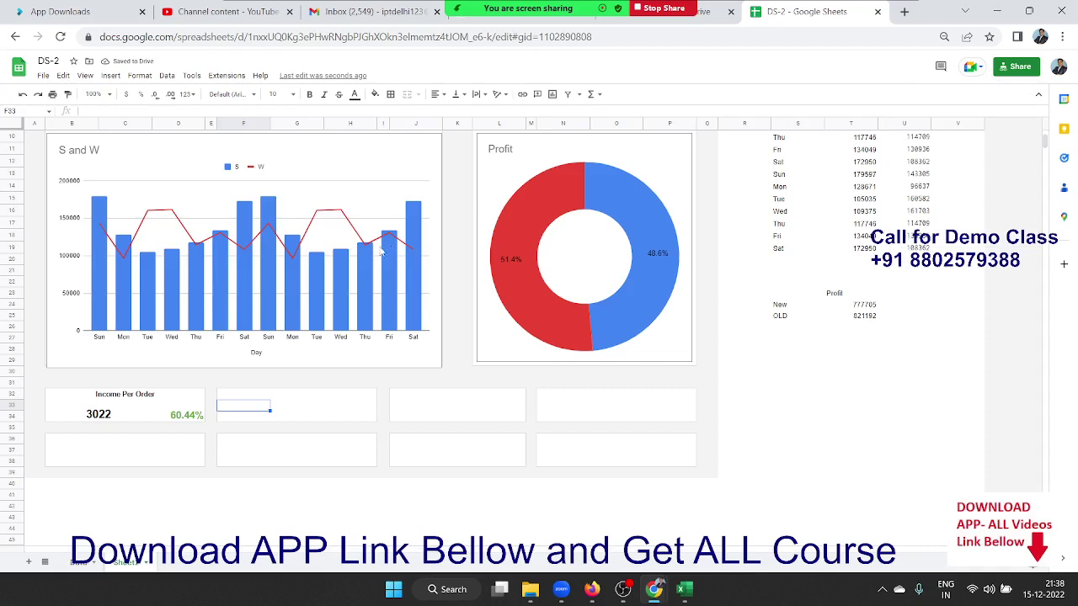
click(135, 417)
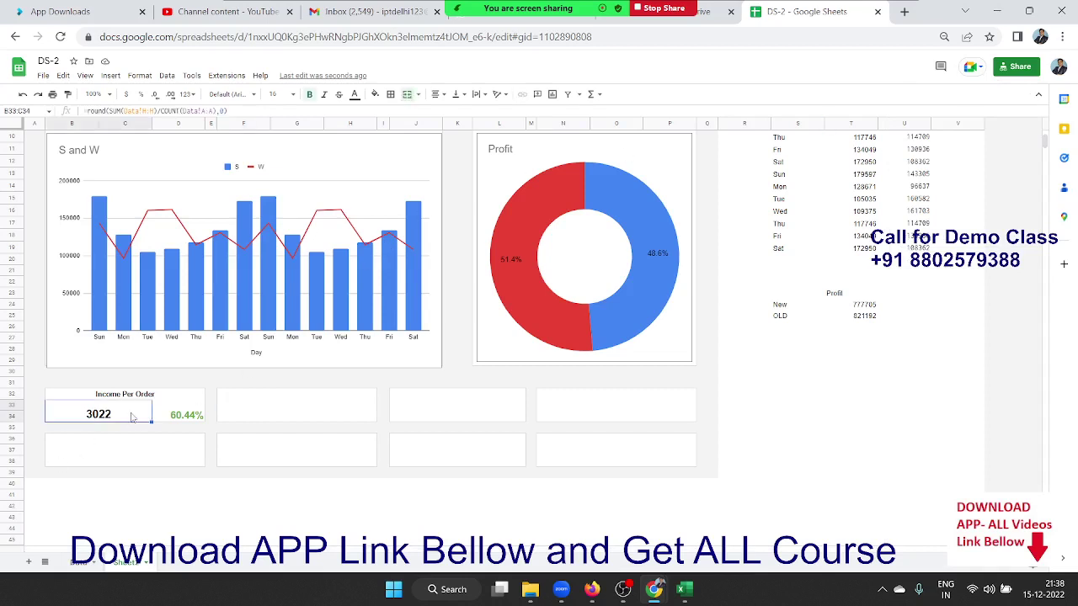
Resize the height of row 32, which holds the Income Per Order title
click(177, 421)
click(126, 401)
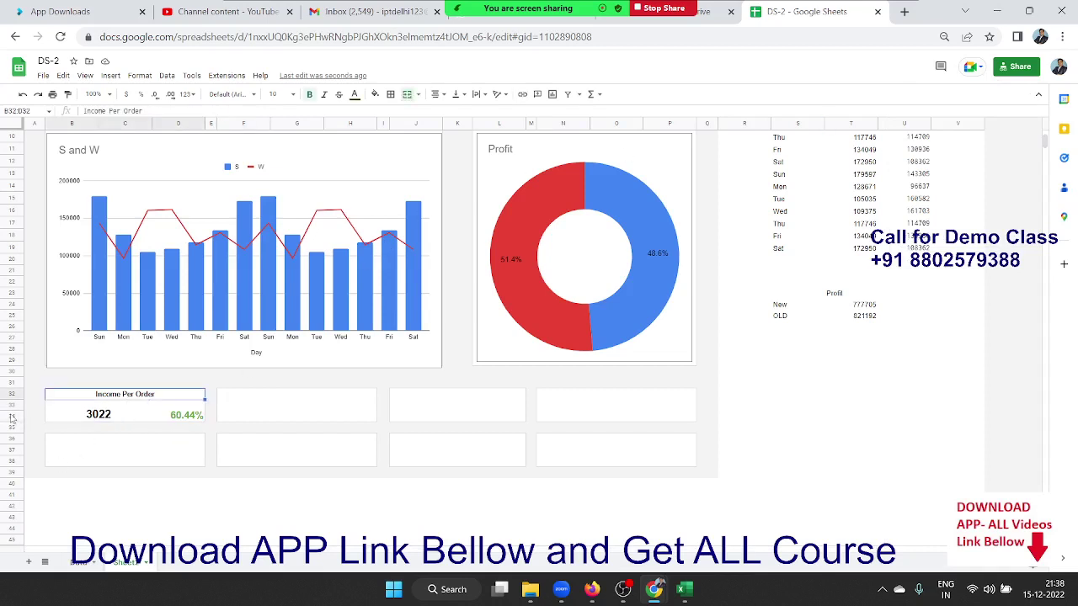
drag(19, 396, 19, 398)
drag(19, 400, 15, 397)
Copy the Income Per Order card into the second slot at F32:H34
click(205, 393)
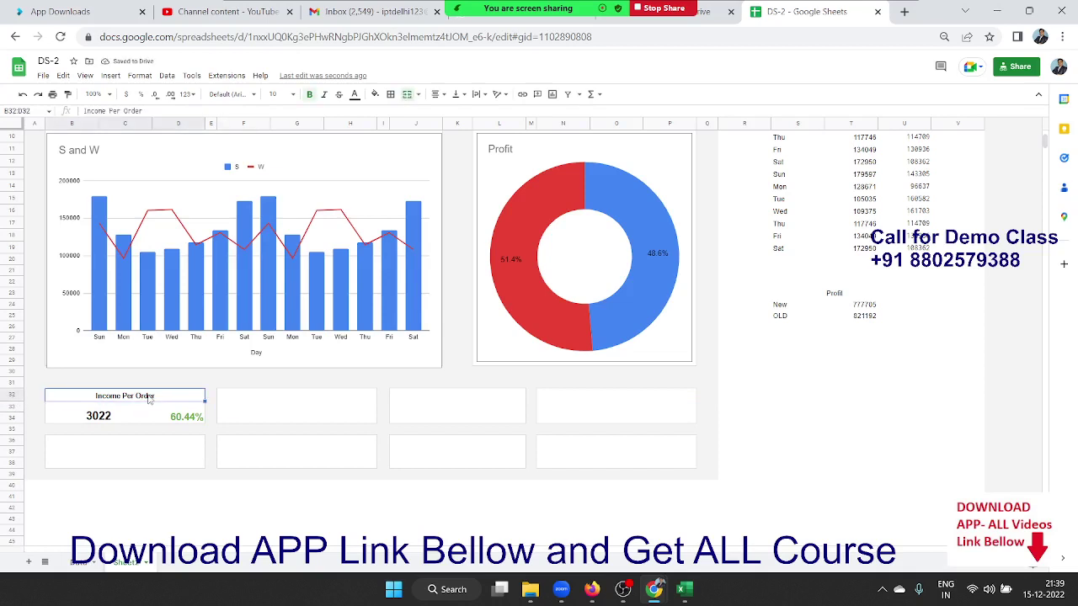
key(shift+Down)
key(shift+Down)
key(ctrl+c)
key(Right)
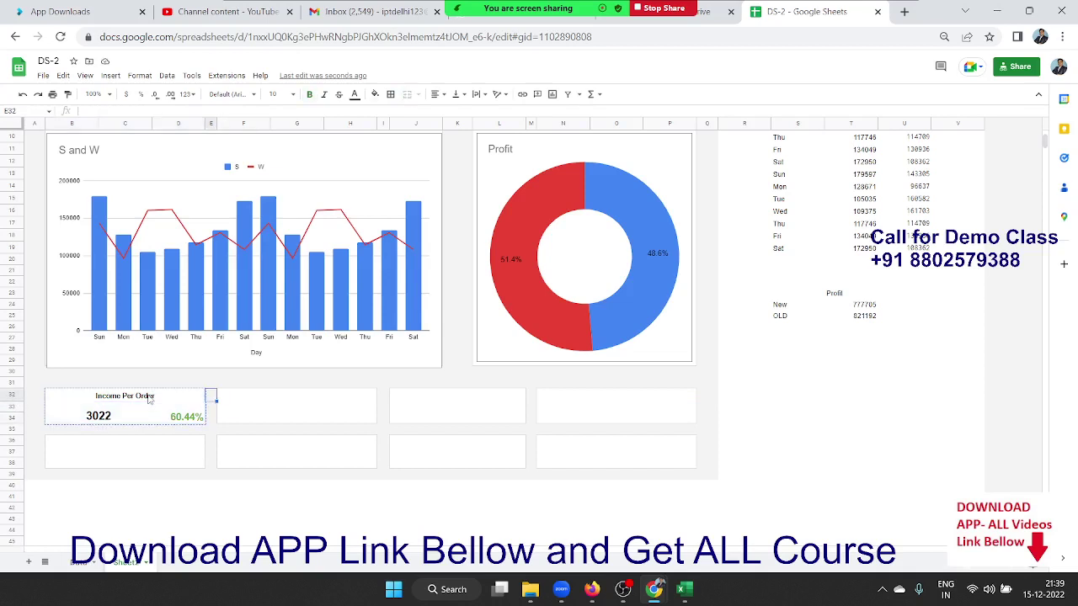
key(Right)
key(ctrl+v)
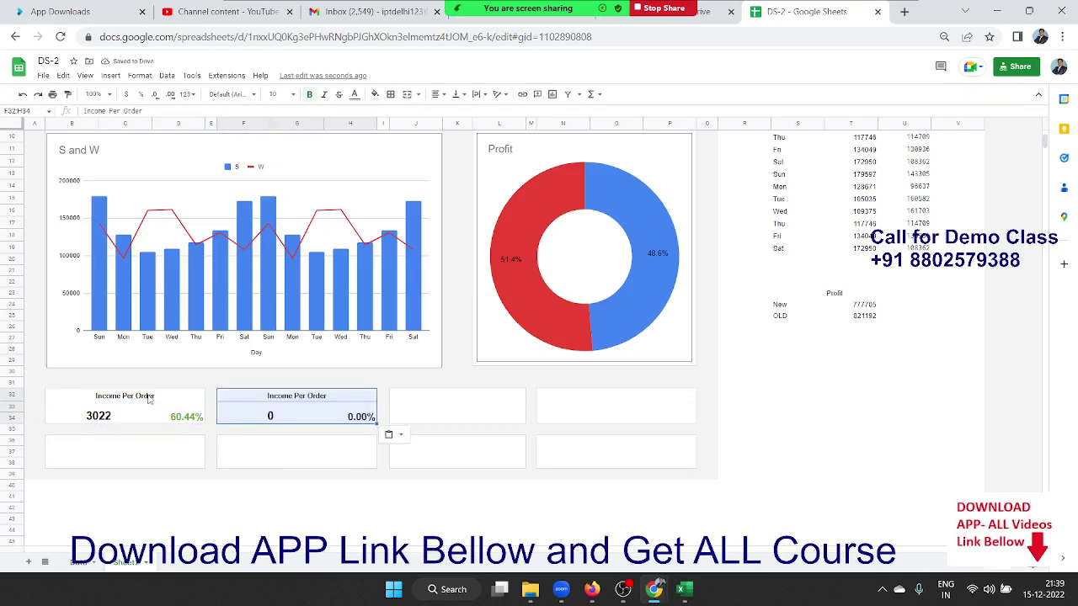
Delete the copied card's number and percentage, leaving its value cells empty
key(Down)
key(Delete)
key(Right)
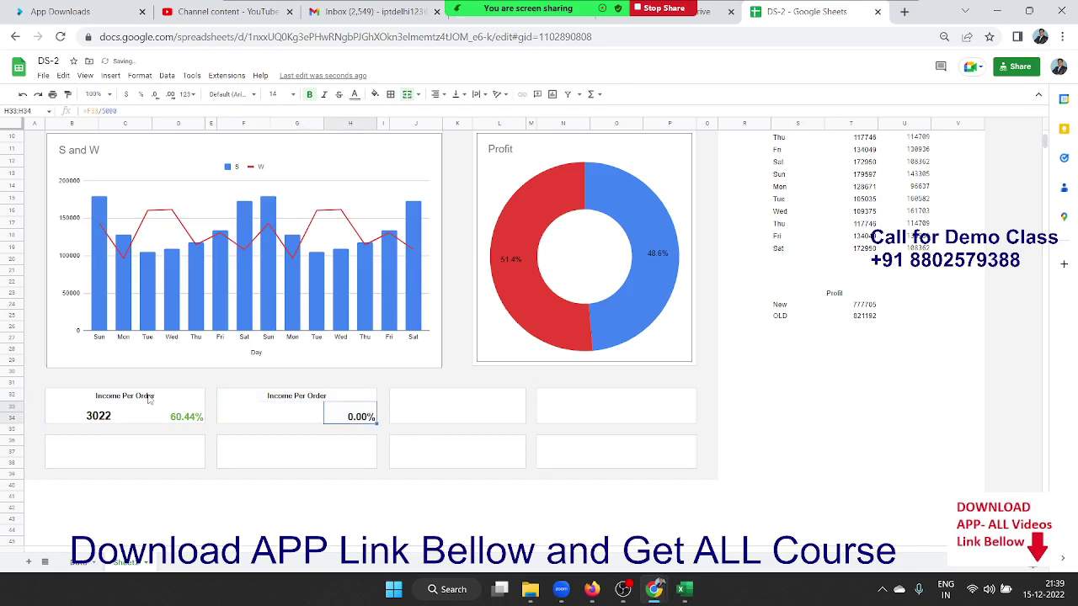
key(Delete)
key(Left)
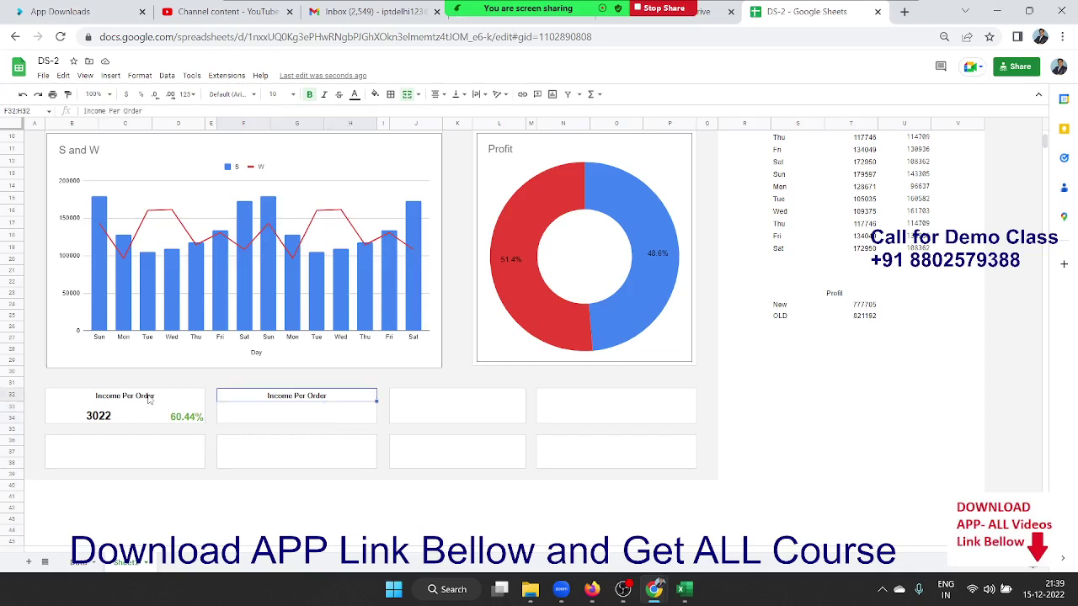
key(alt+Tab)
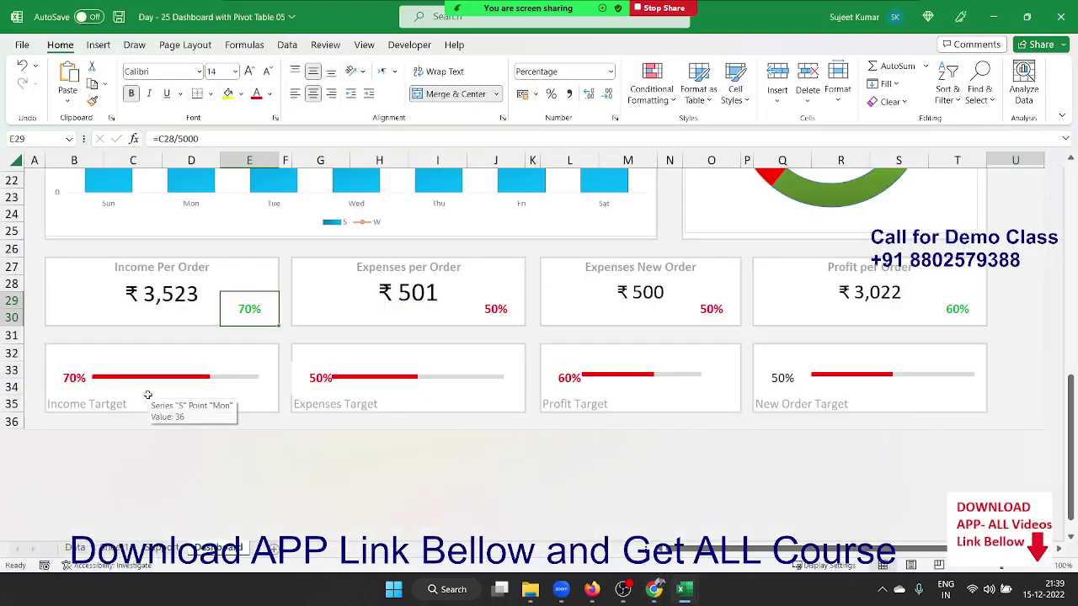
key(alt+Tab)
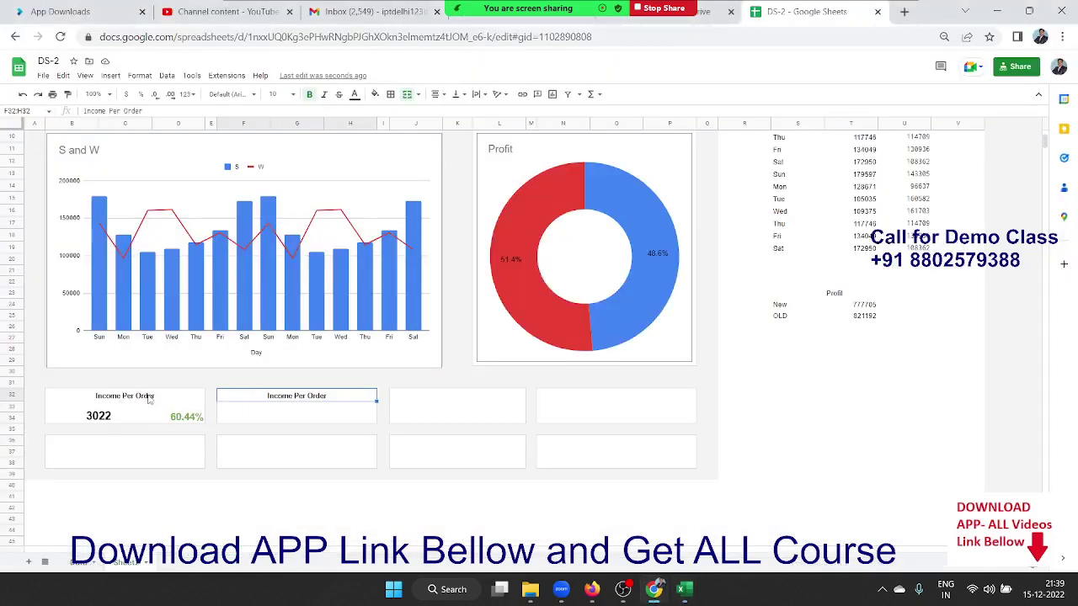
Retitle the second card 'Expence Per Order'
text(E)
text(xp)
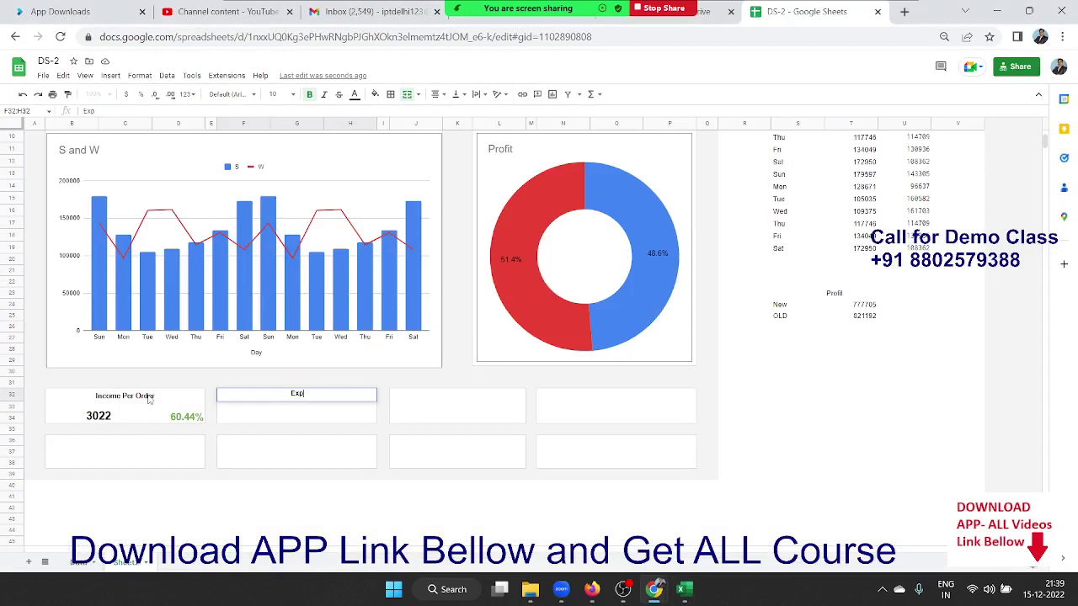
text(endi)
key(BackSpace)
key(BackSpace)
text(c)
text(e)
text( Per )
text(Order)
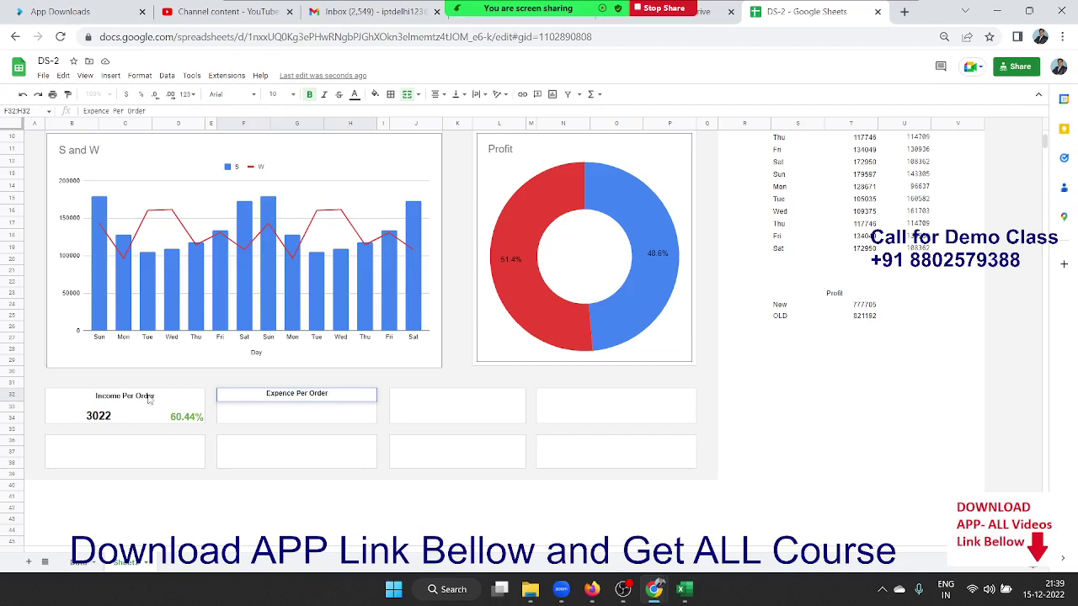
key(Return)
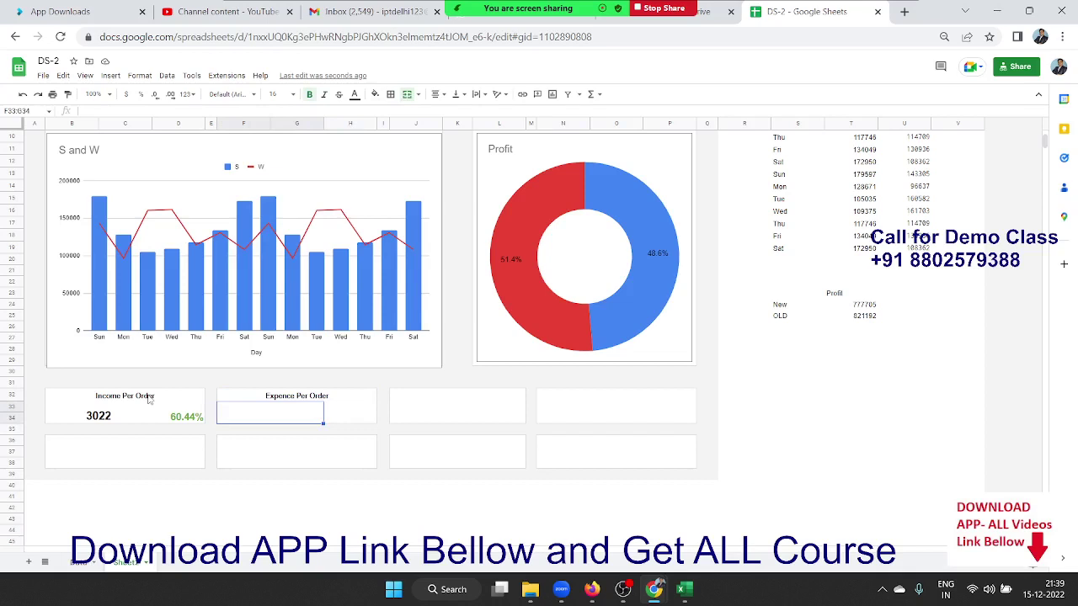
Copy the ROUND(SUM/COUNT) income-per-order formula from B33 into F33
key(Left)
key(Left)
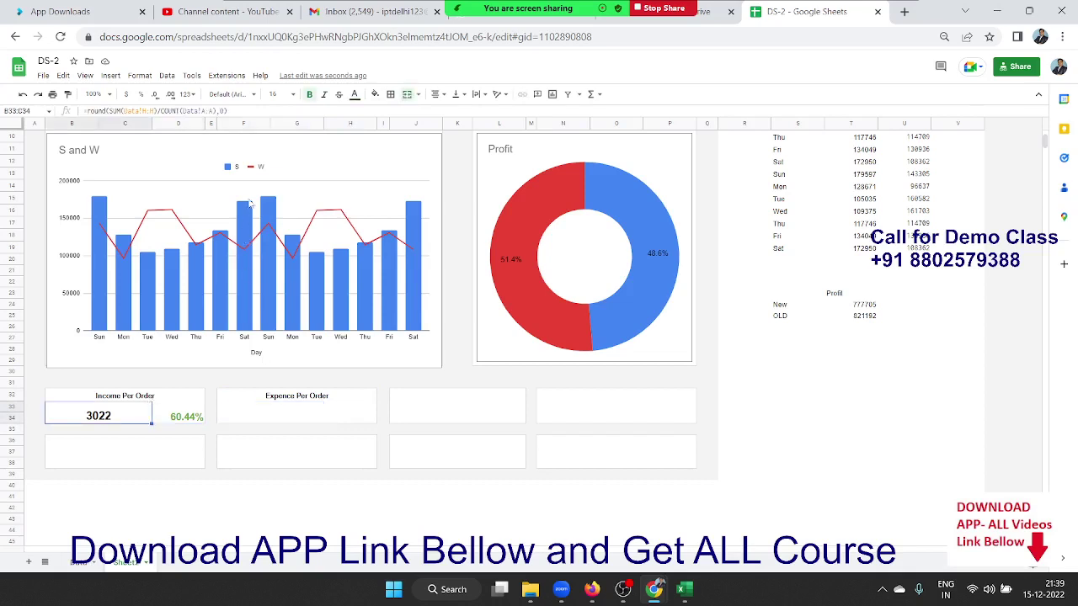
key(F2)
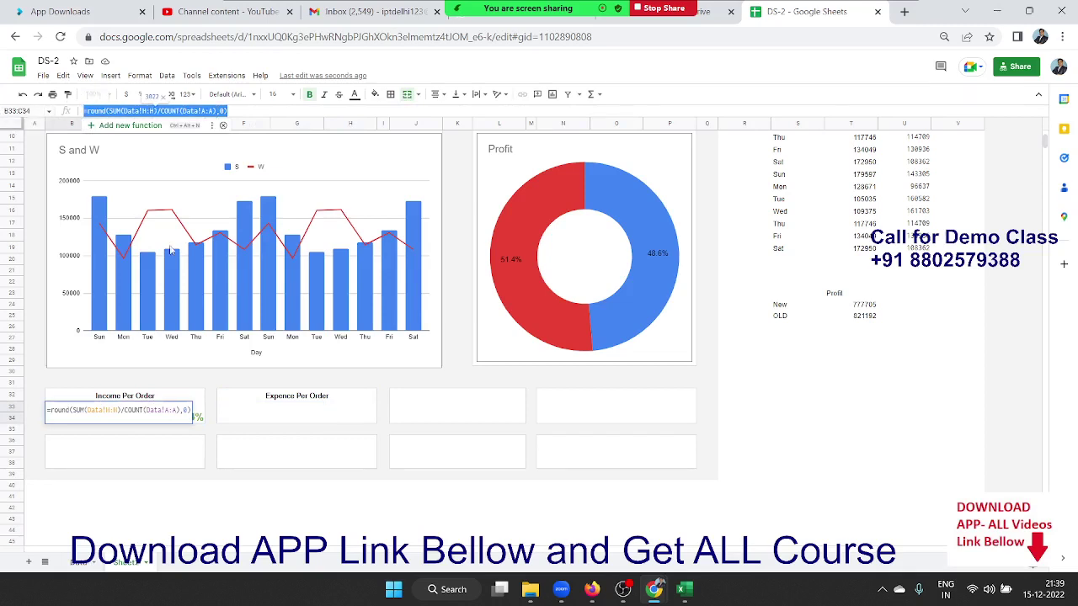
key(Escape)
click(261, 415)
key(ctrl+v)
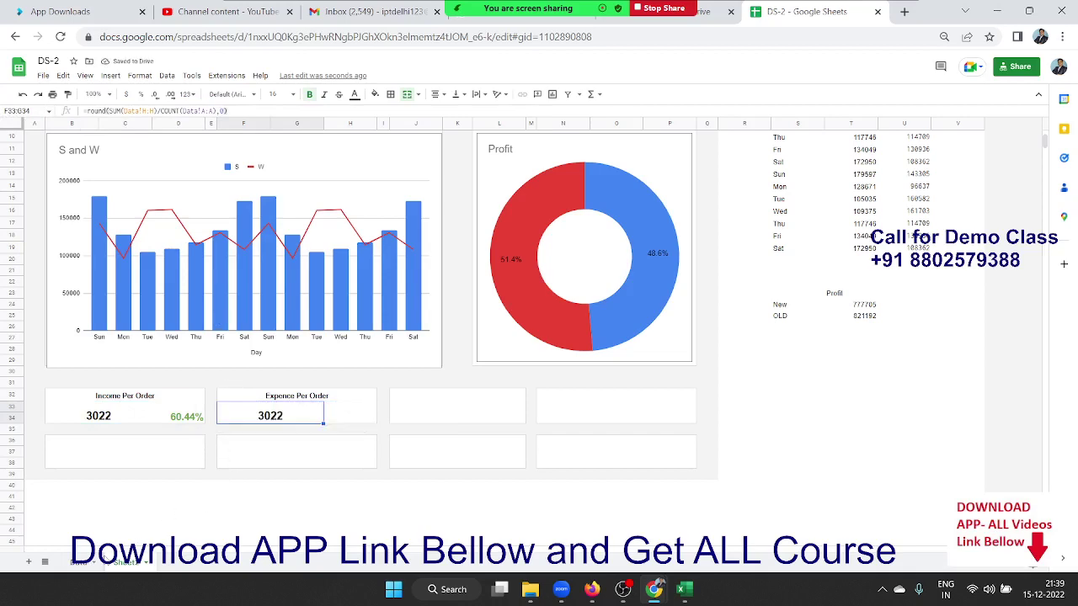
Change the pasted formula's summed range from Data!H:H to Data!D:D, giving 500
click(74, 562)
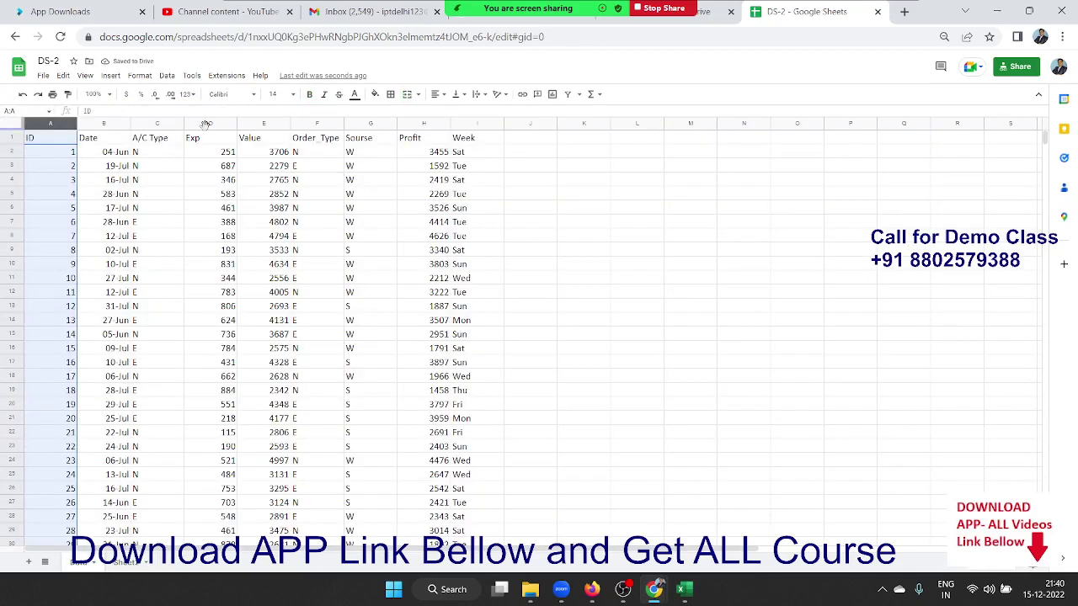
click(128, 562)
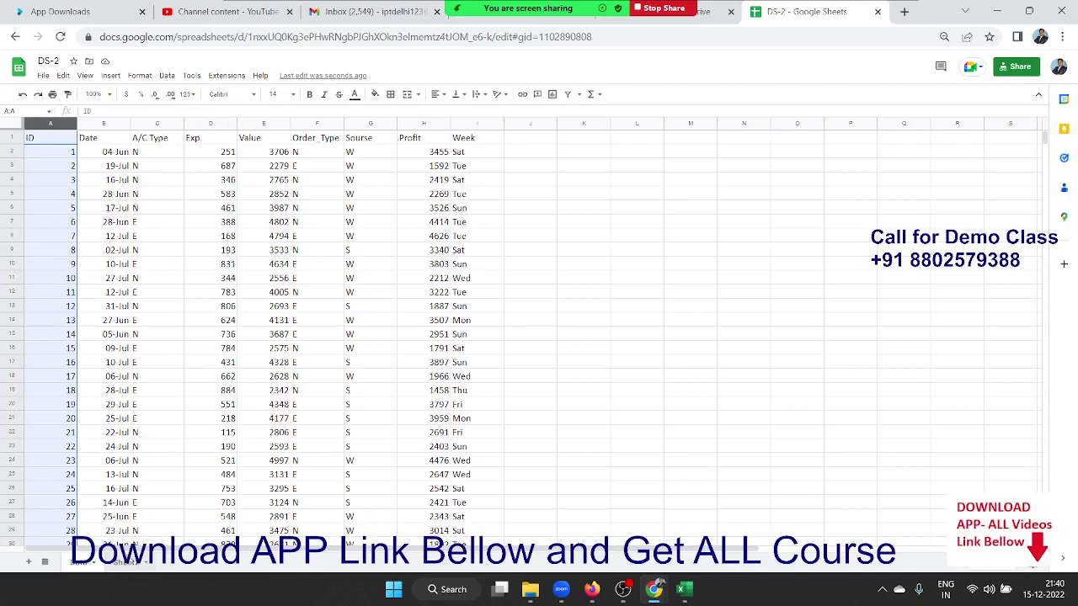
double_click(256, 419)
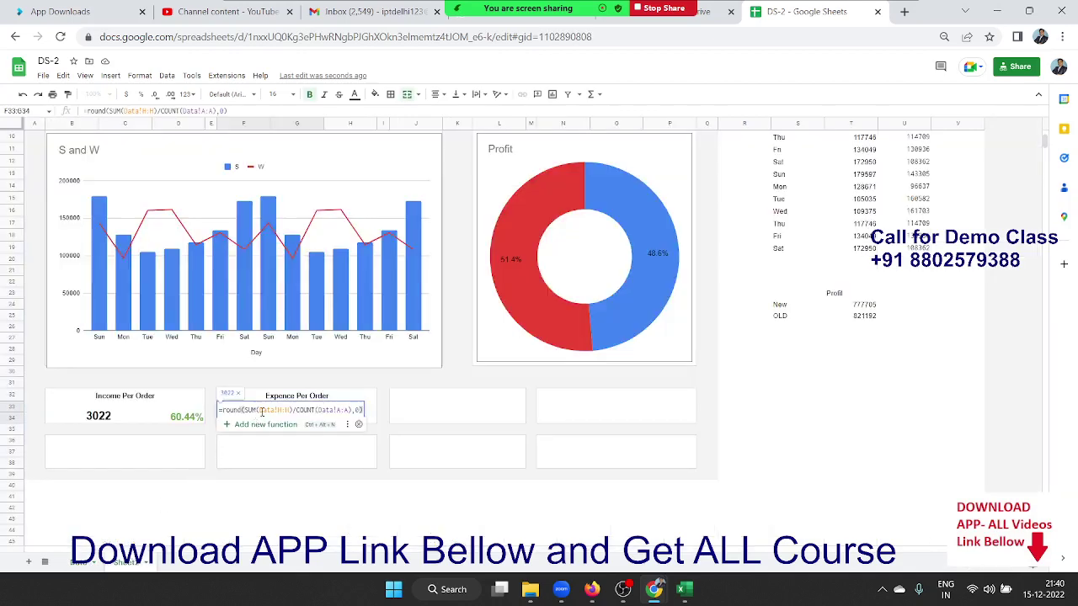
click(282, 410)
key(BackSpace)
key(BackSpace)
key(BackSpace)
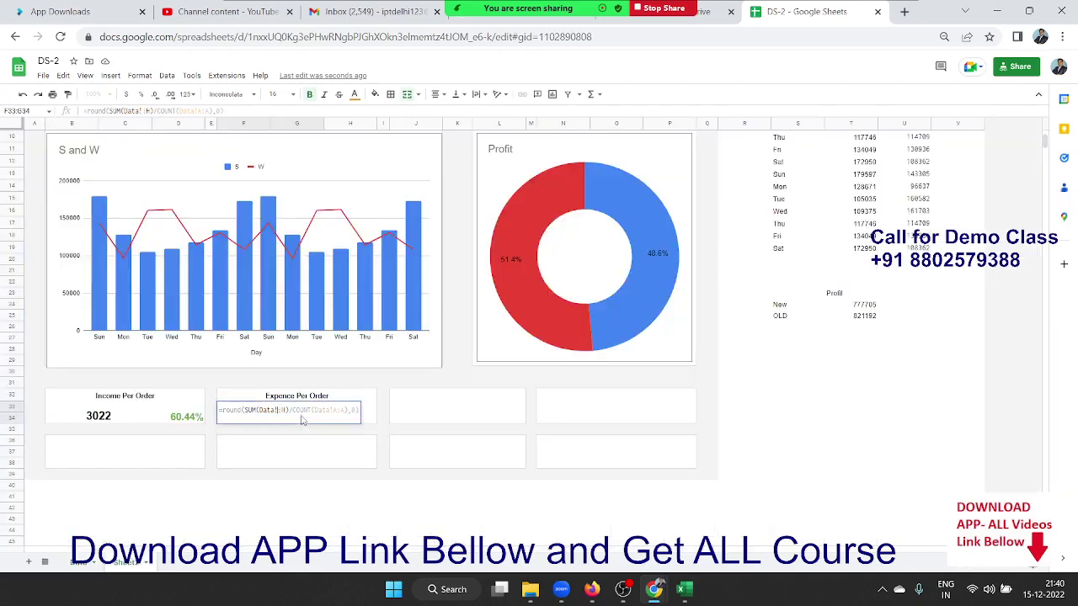
text(D:D)
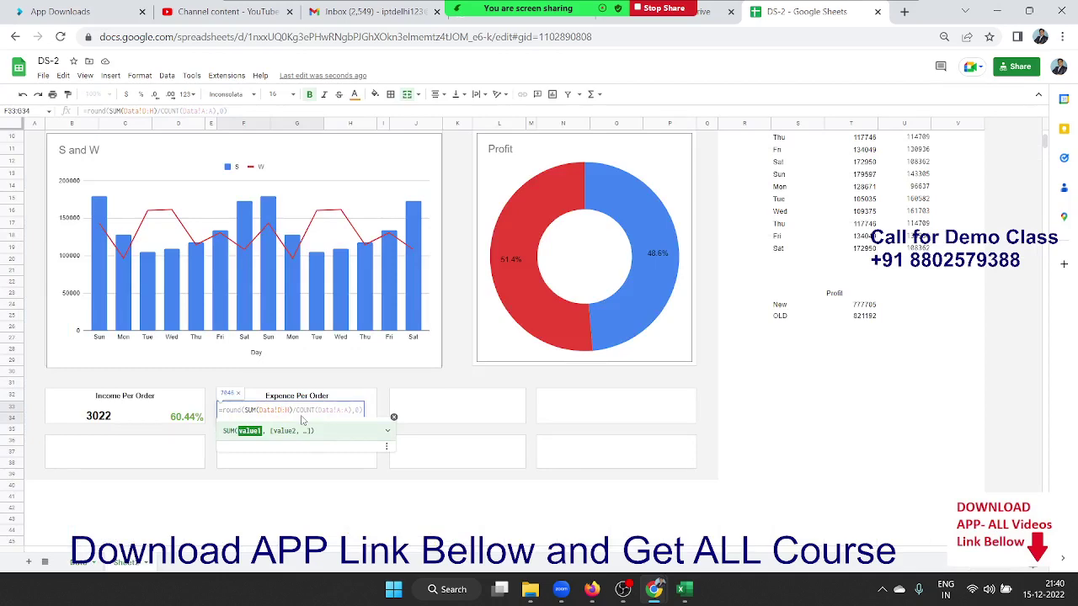
key(Return)
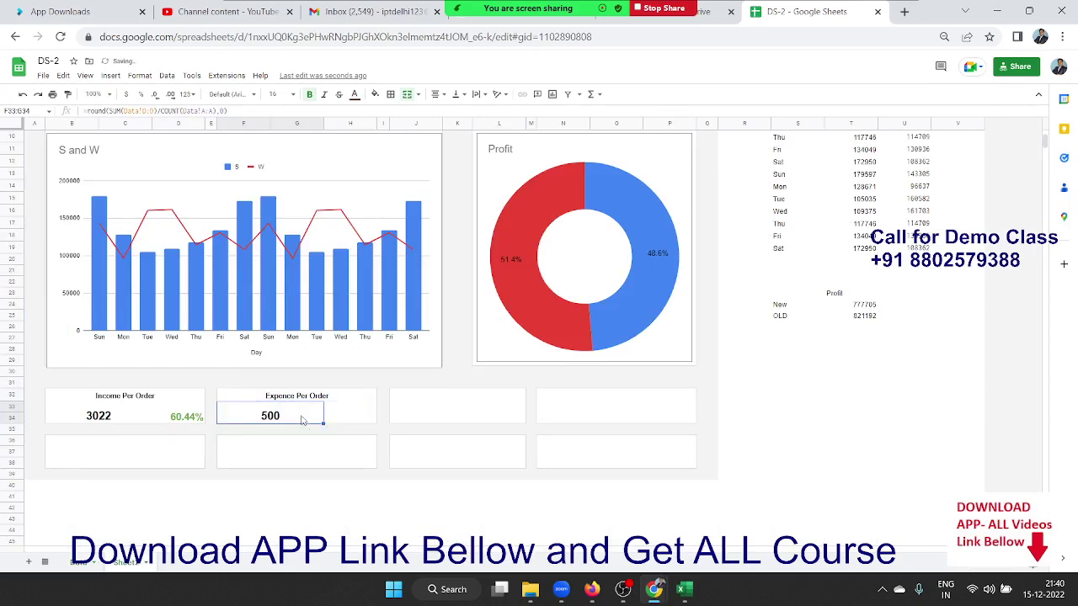
key(alt+Tab)
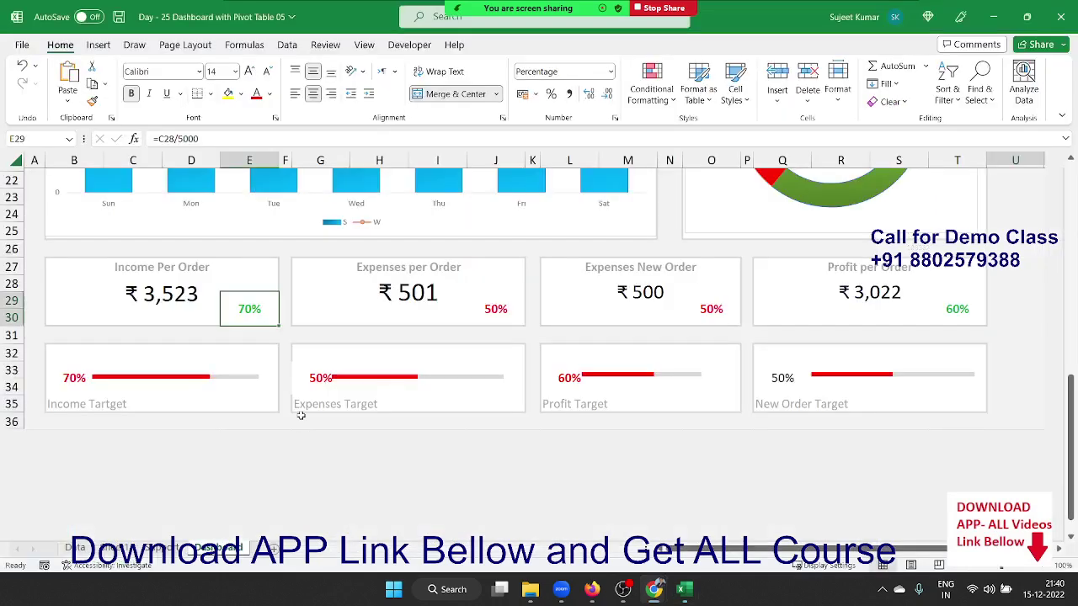
click(499, 308)
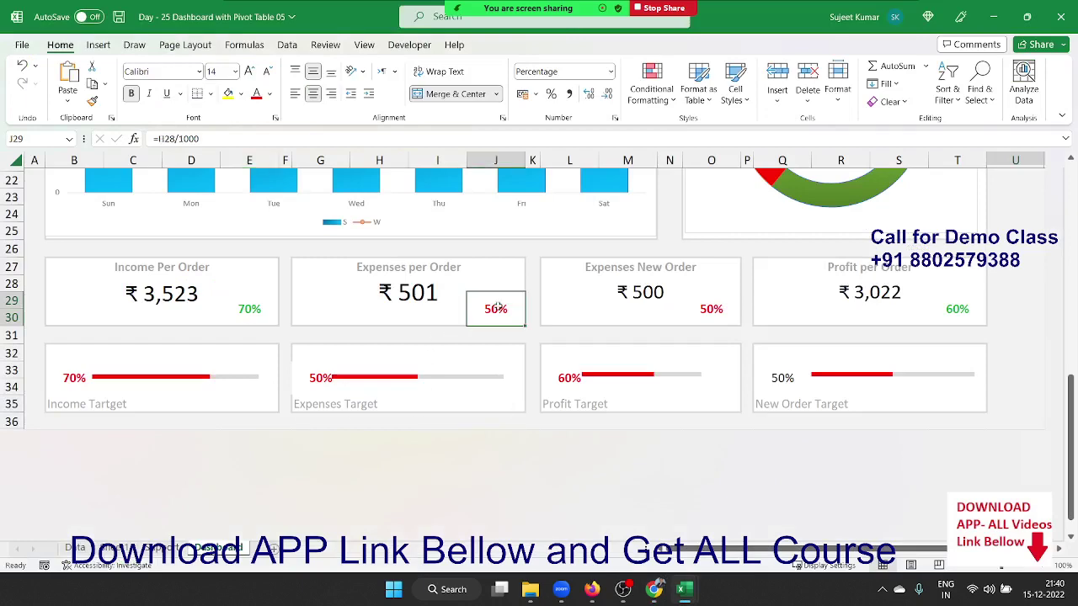
Enter =F33/1000 in H34 so the expense card shows 50.00%
key(alt+Tab)
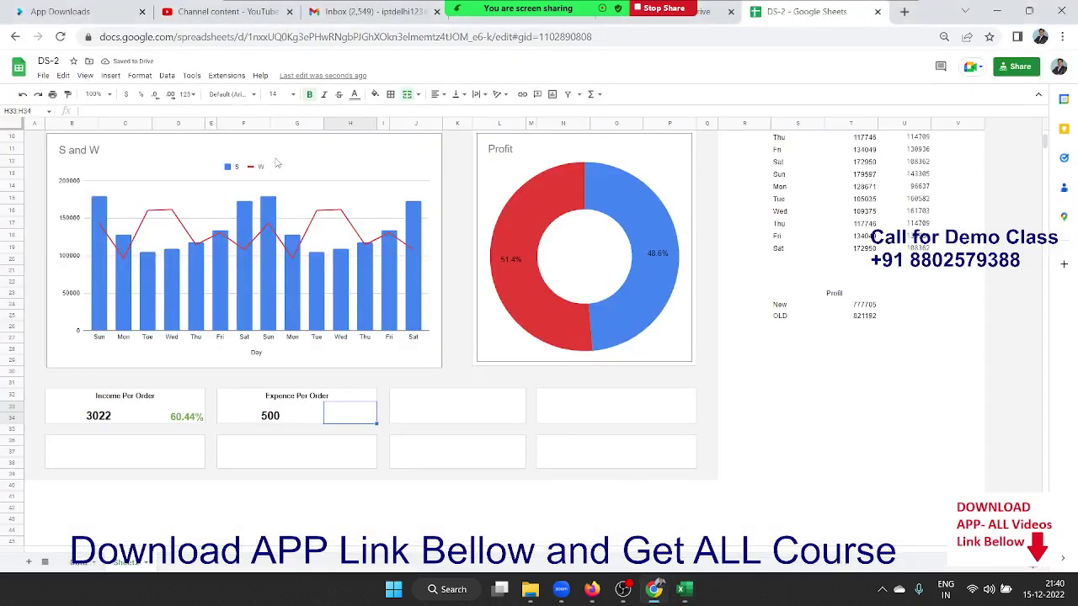
text(=)
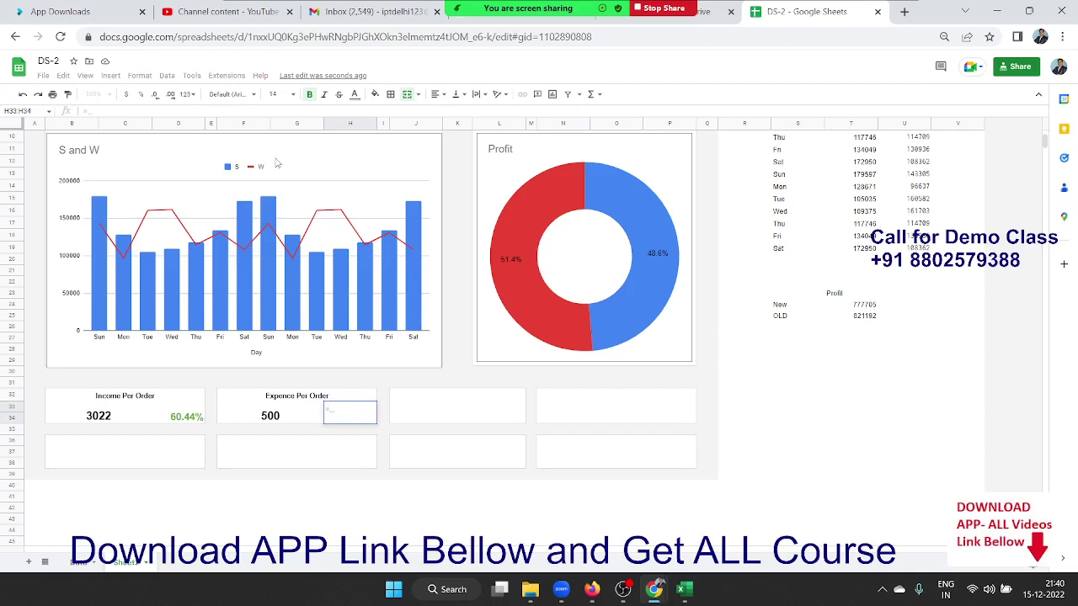
key(Left)
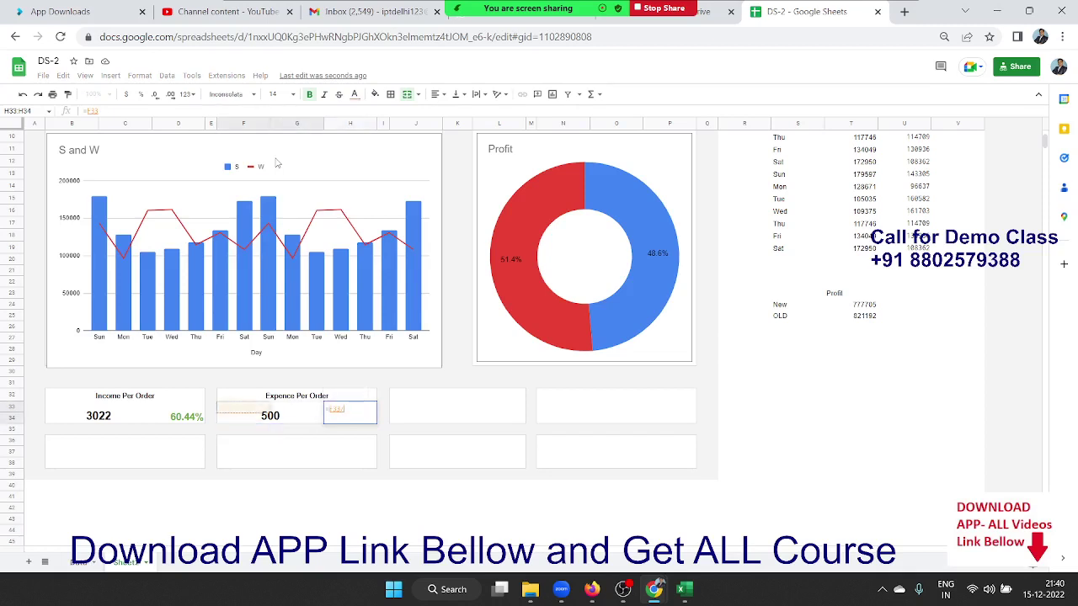
text(/1000)
key(Return)
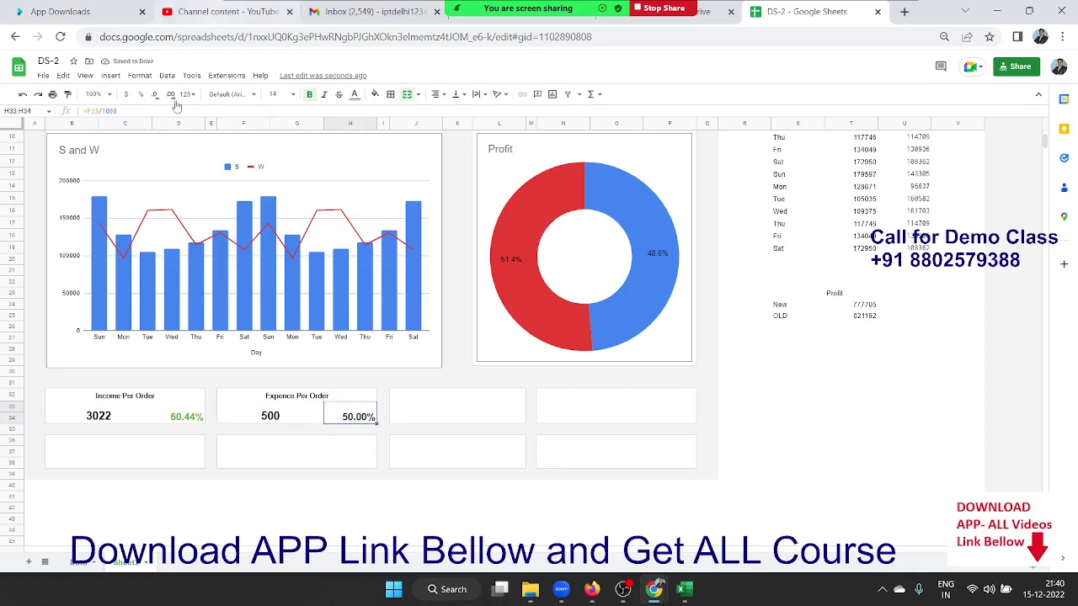
click(140, 75)
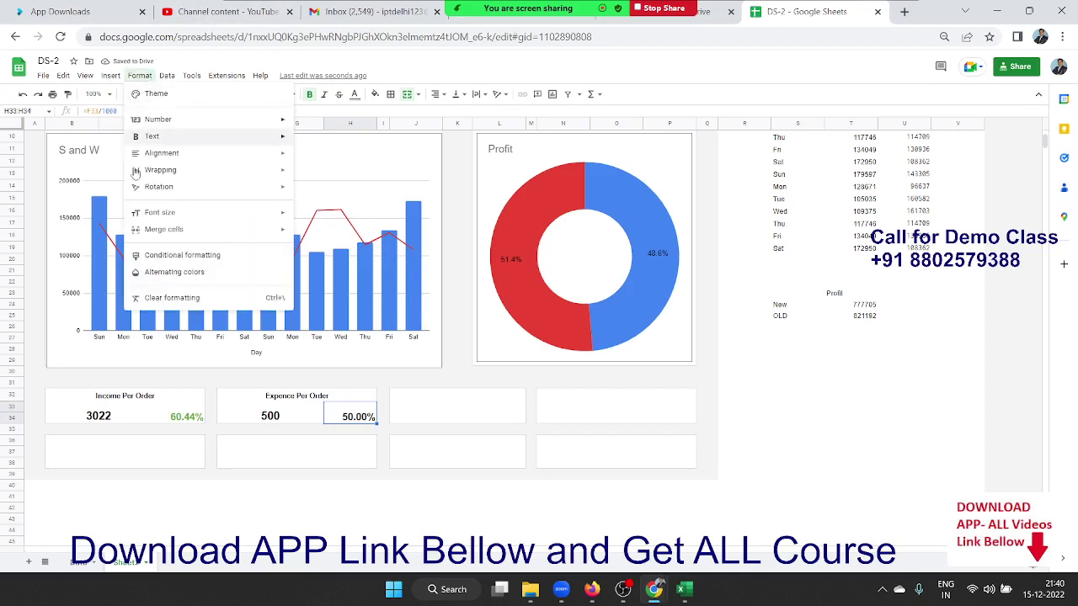
Change the existing greater-than rule's range from D33:D34,H33:H34 to H33:H34
click(160, 257)
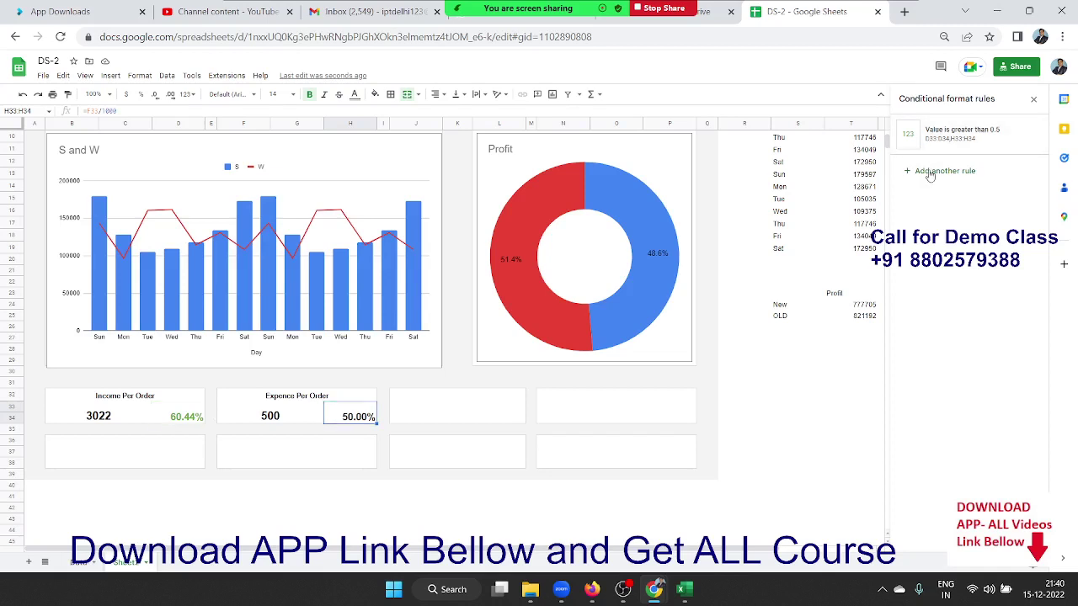
mouse_move(969, 134)
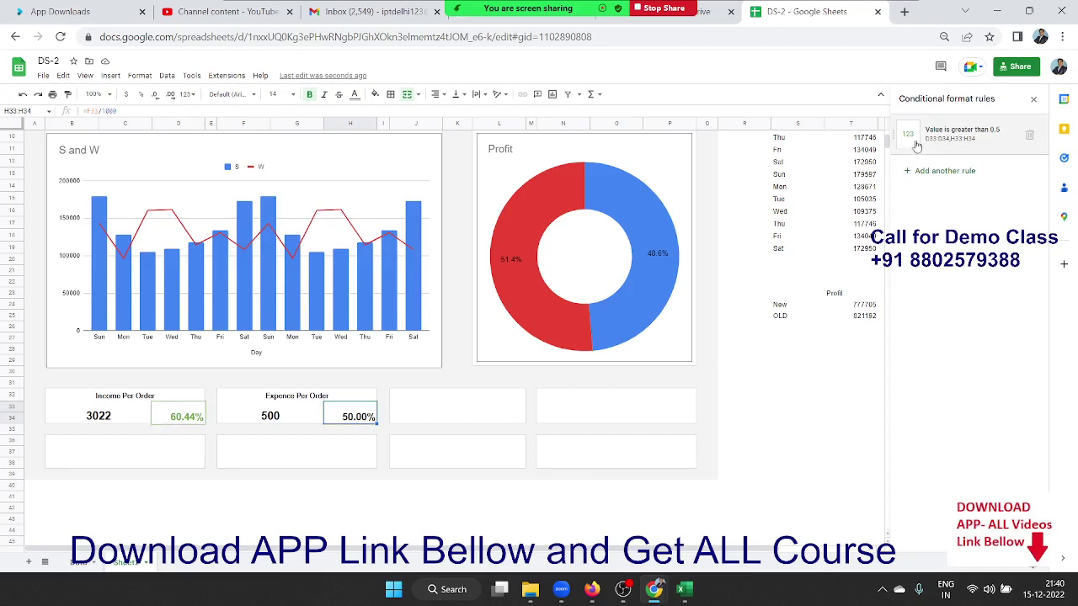
click(914, 176)
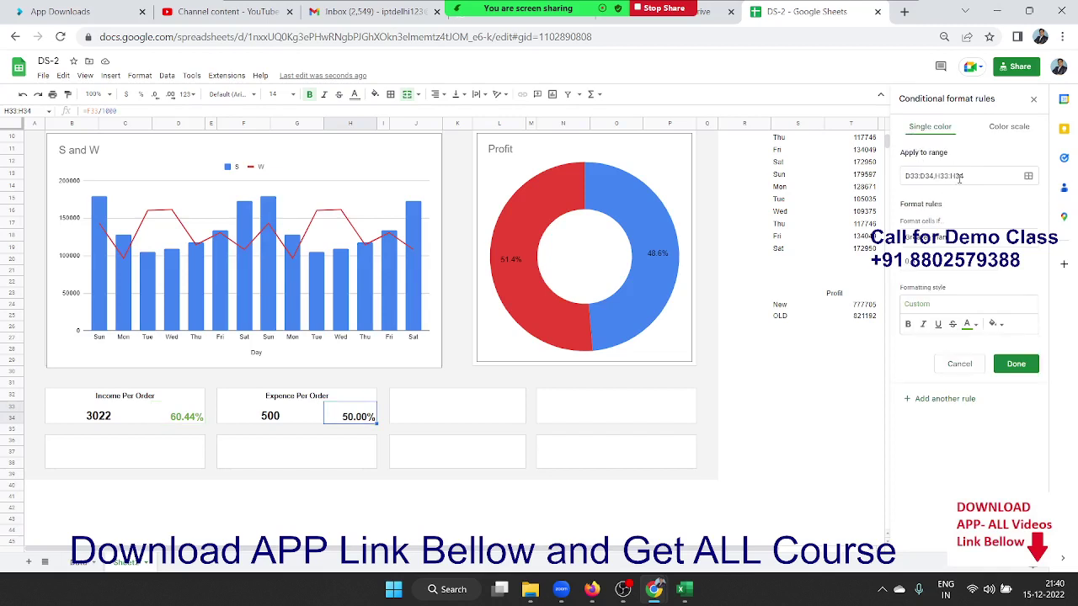
drag(969, 176, 925, 175)
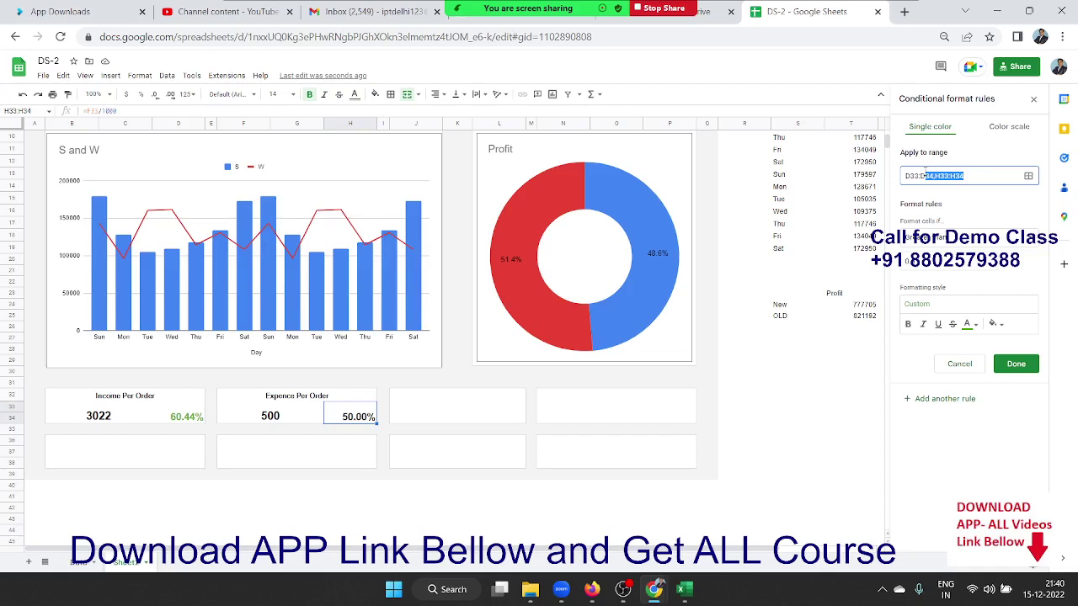
drag(925, 171, 891, 181)
key(BackSpace)
click(337, 420)
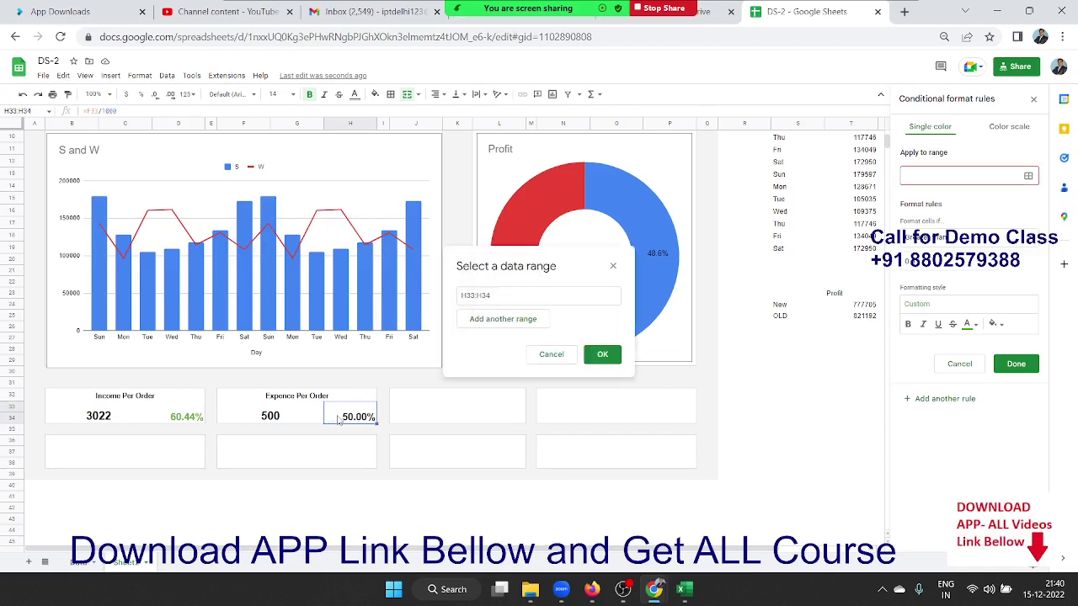
click(603, 355)
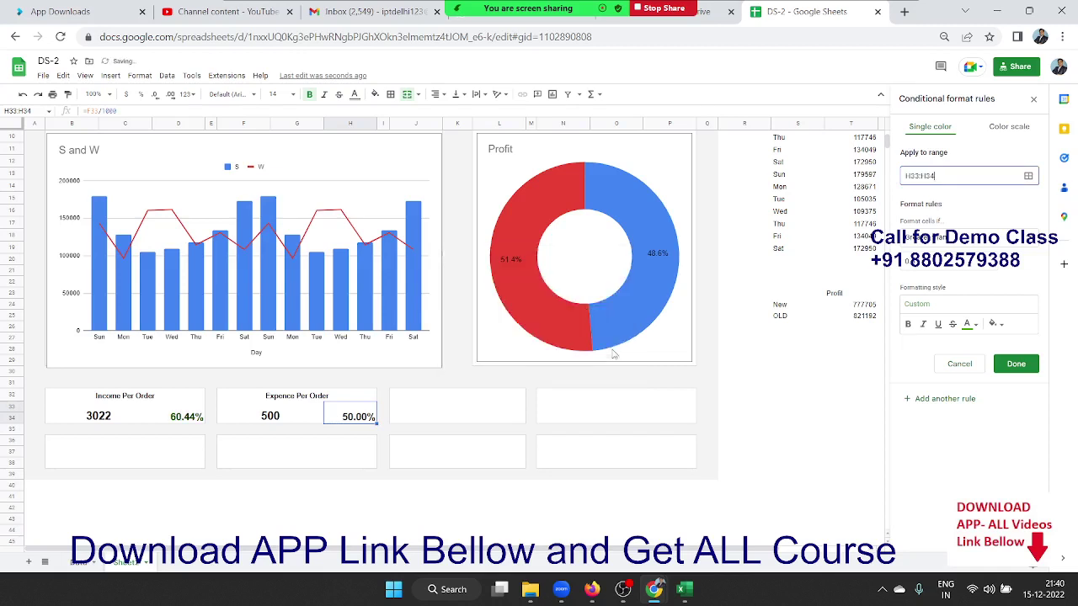
Make values greater than 0.4 show red text and save the rule
click(932, 257)
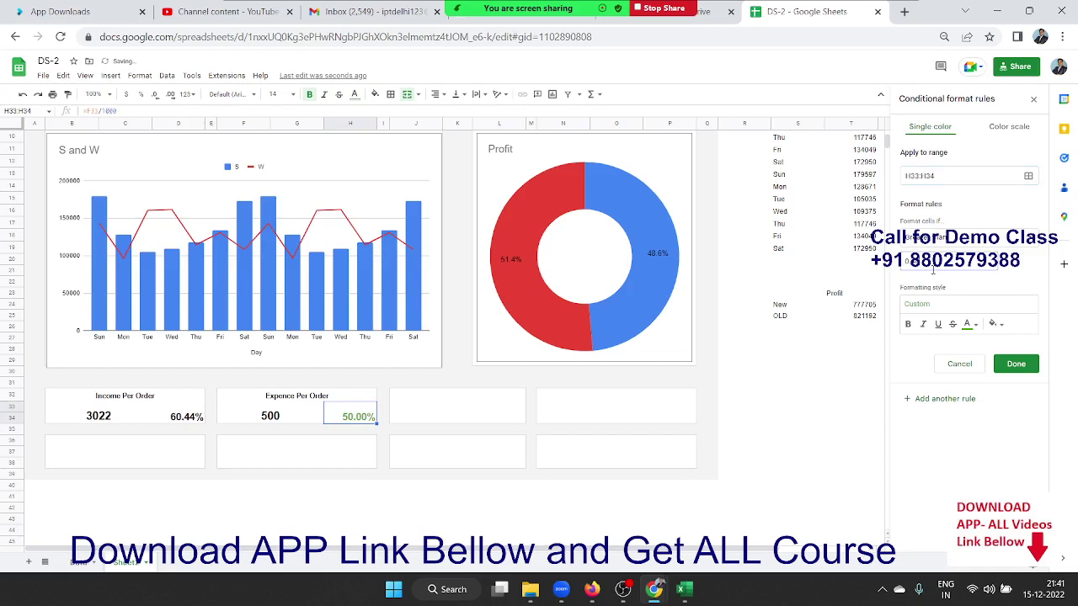
click(970, 330)
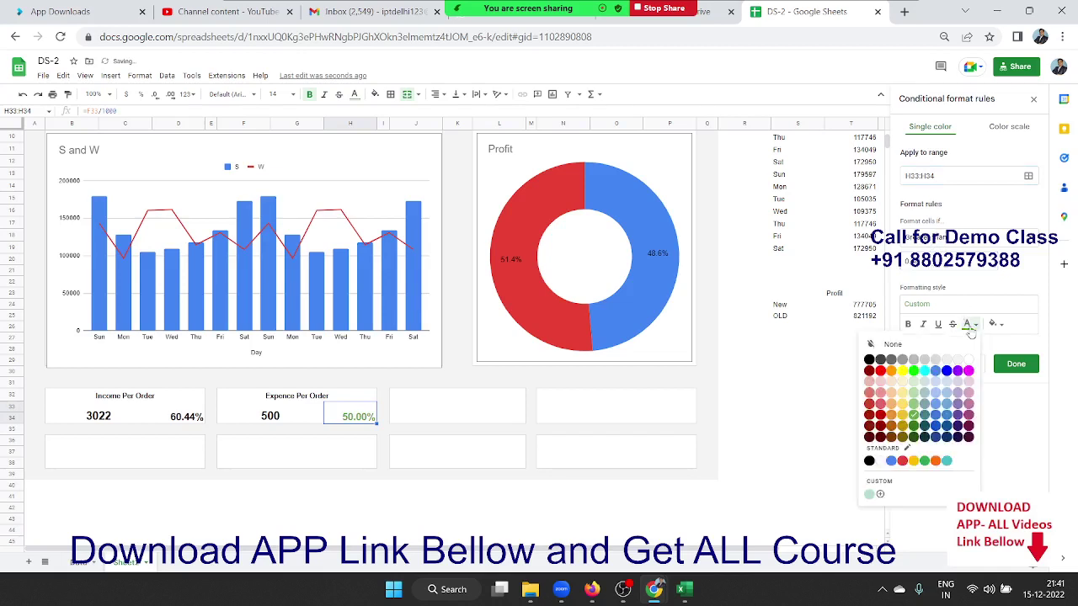
click(879, 372)
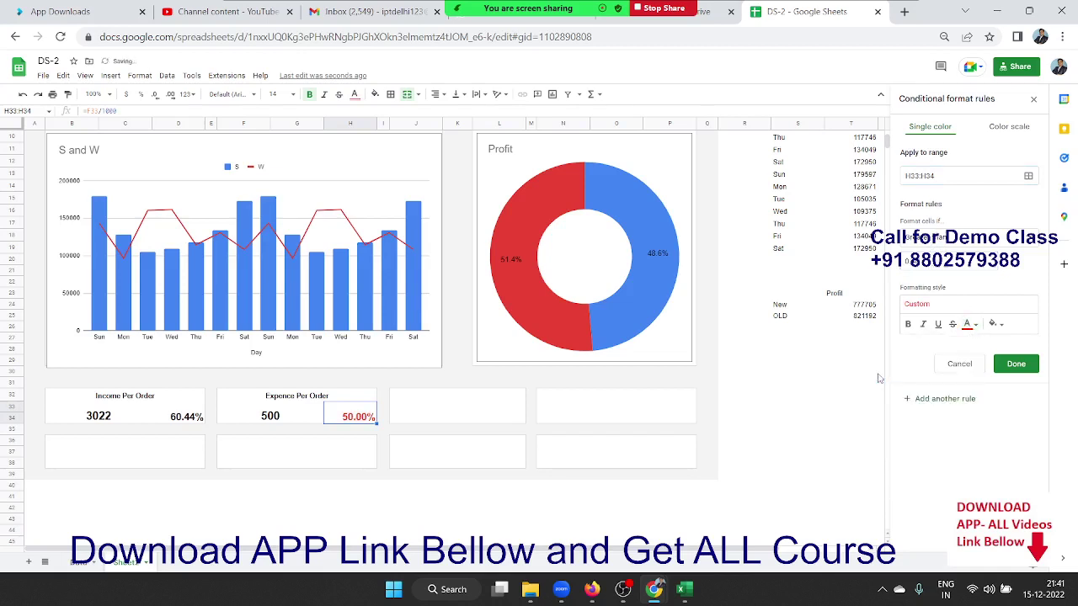
click(1015, 365)
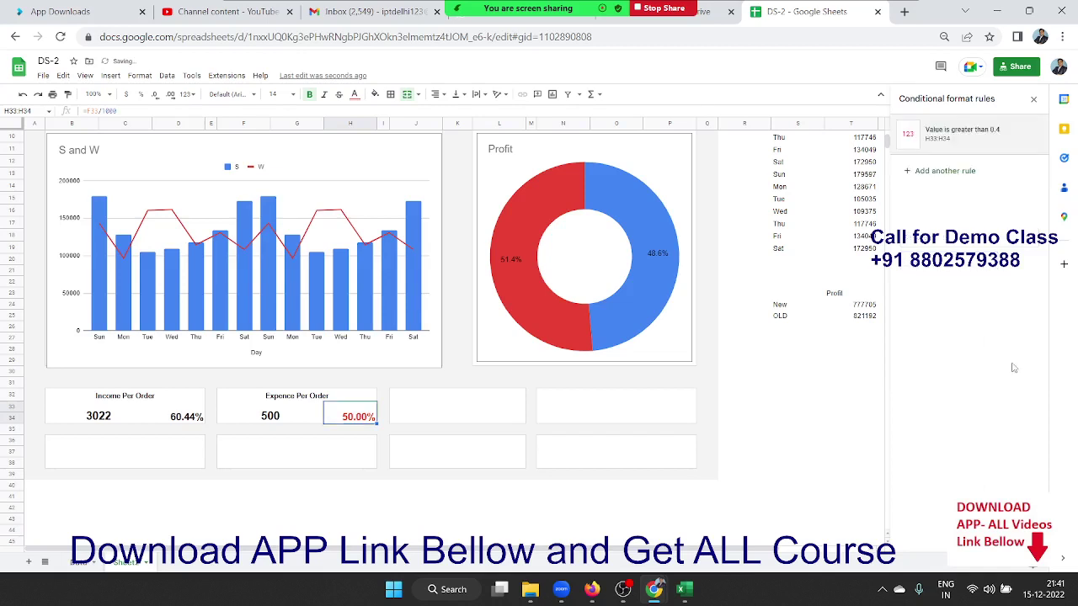
click(409, 401)
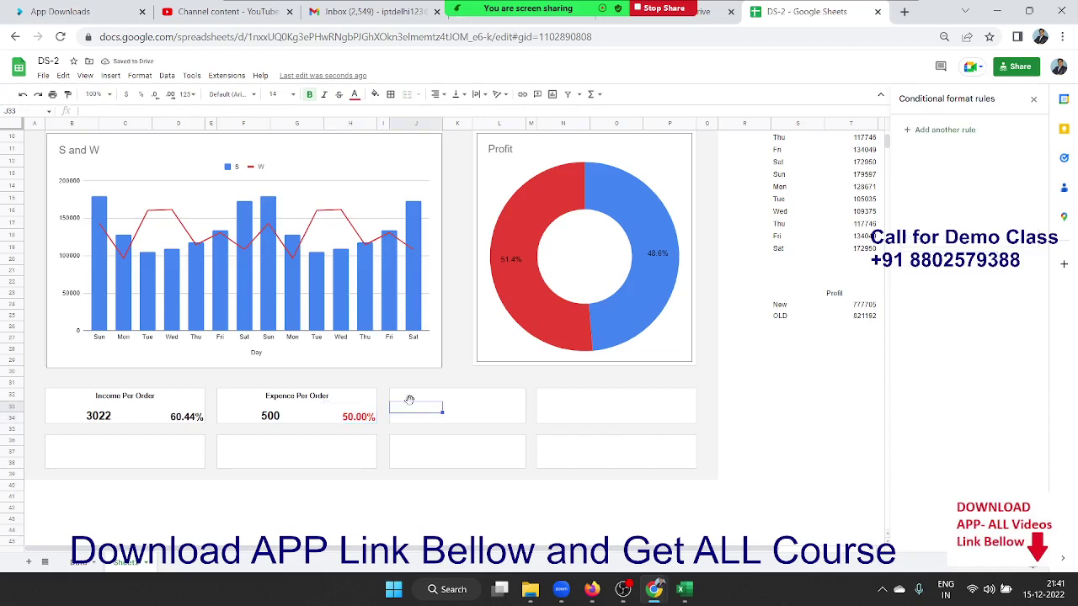
key(Left)
Copy the Expence Per Order card F32:H34 and paste it at J32
key(Up)
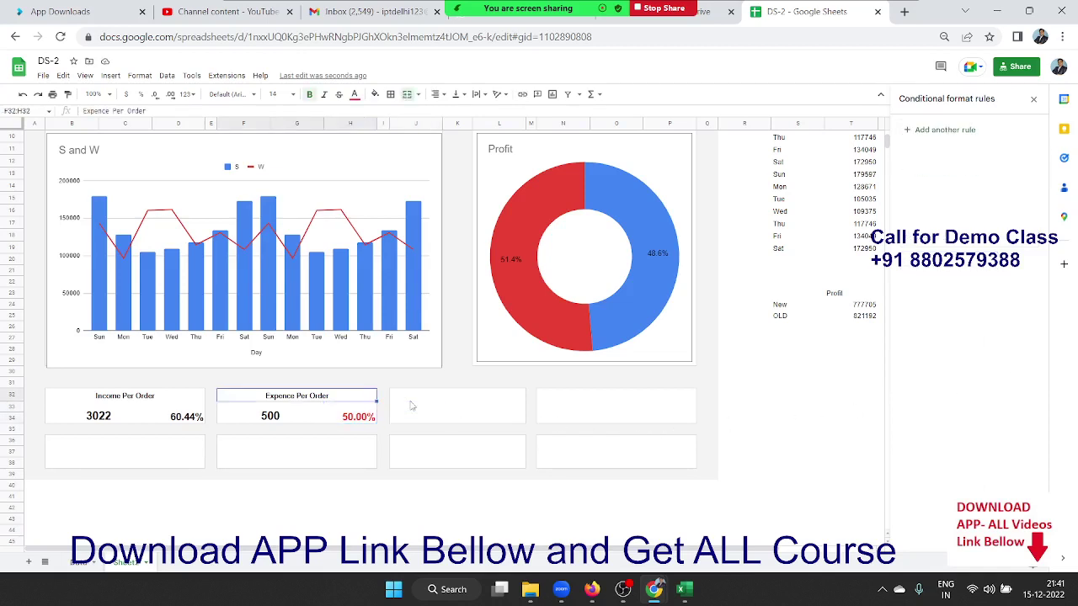
key(Left)
key(Right)
key(shift+Down)
key(shift+Down)
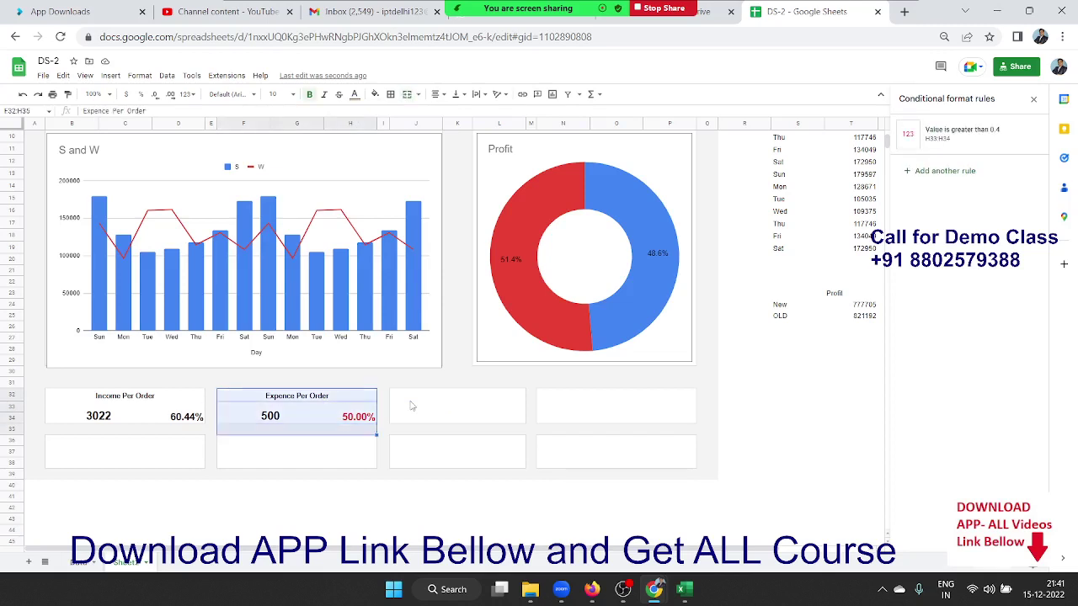
key(ctrl+c)
click(409, 399)
key(ctrl+v)
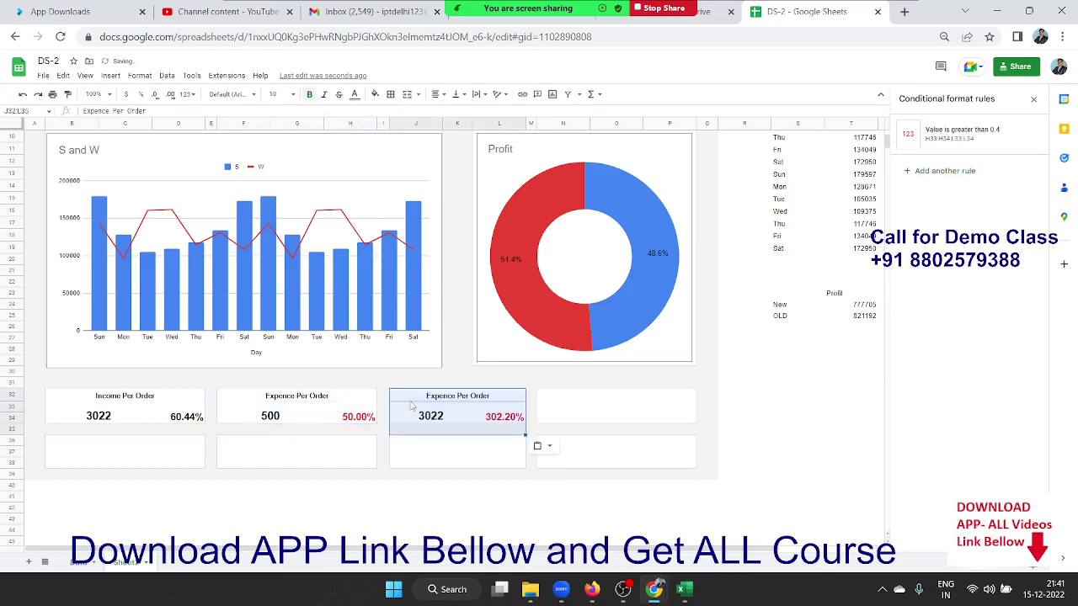
click(410, 399)
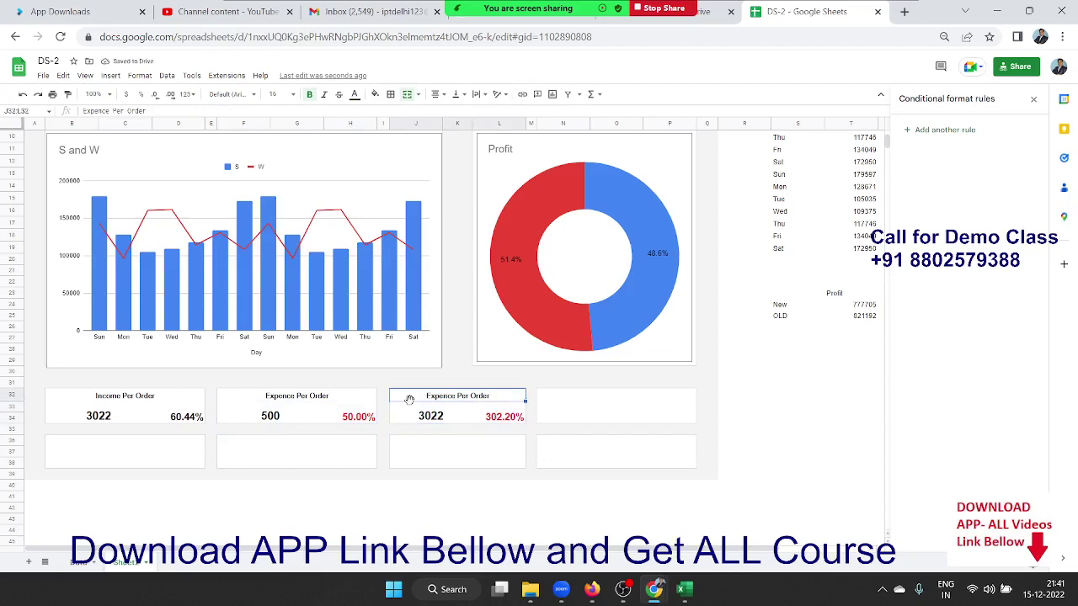
key(alt+Tab)
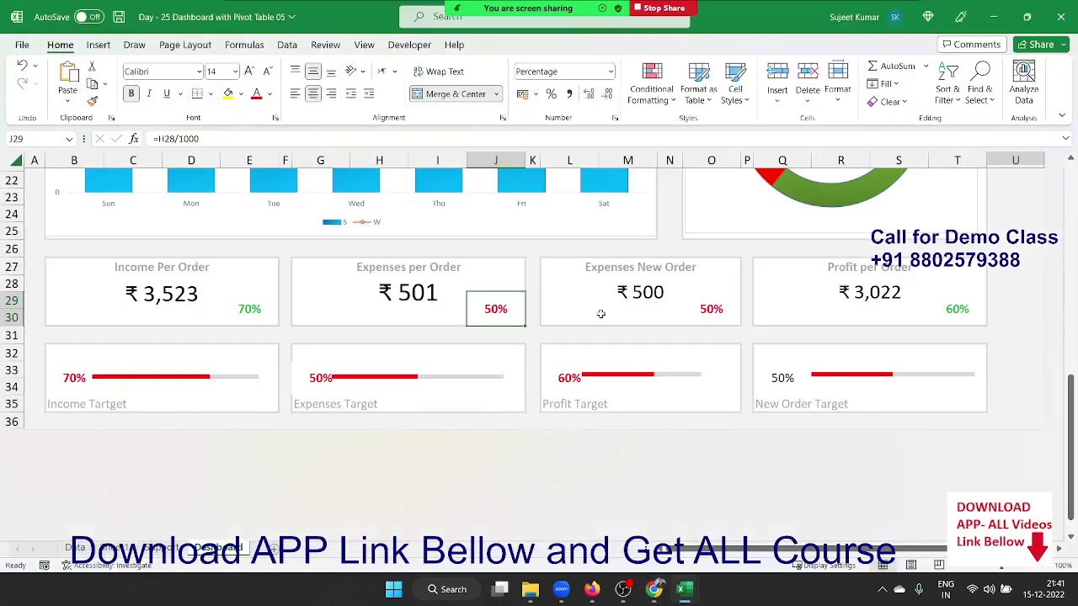
click(610, 267)
key(alt+Tab)
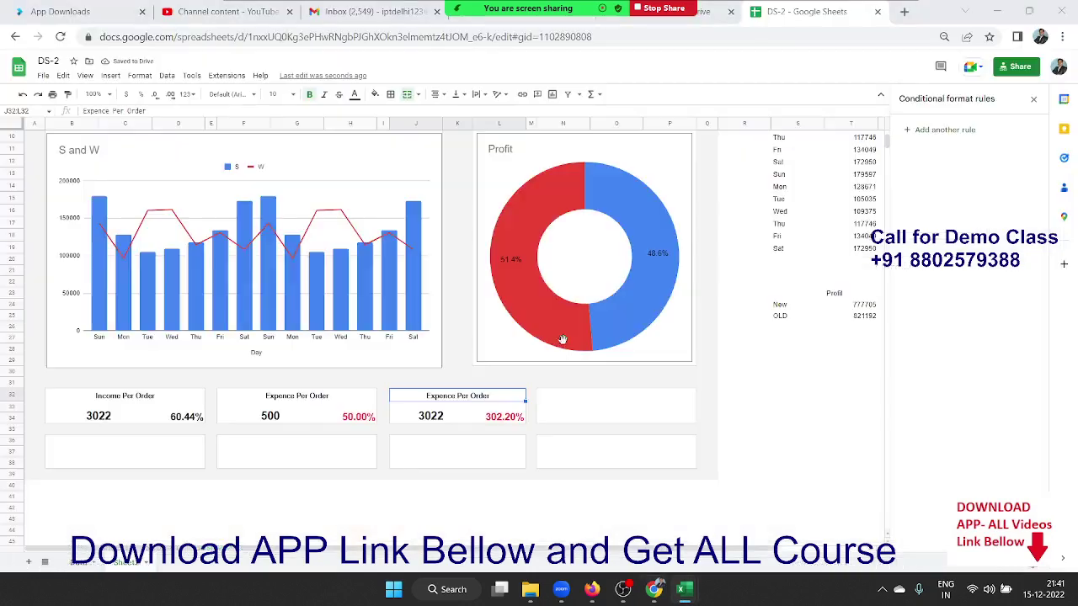
Retitle the third card 'Expence Per New Order'
double_click(466, 394)
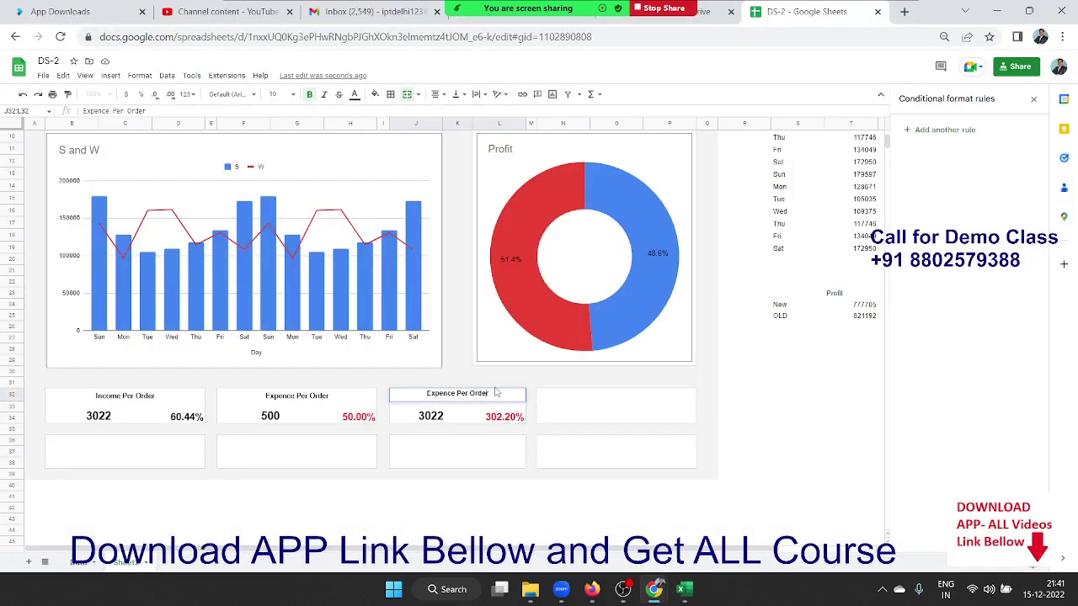
text(N)
text(EW)
key(BackSpace)
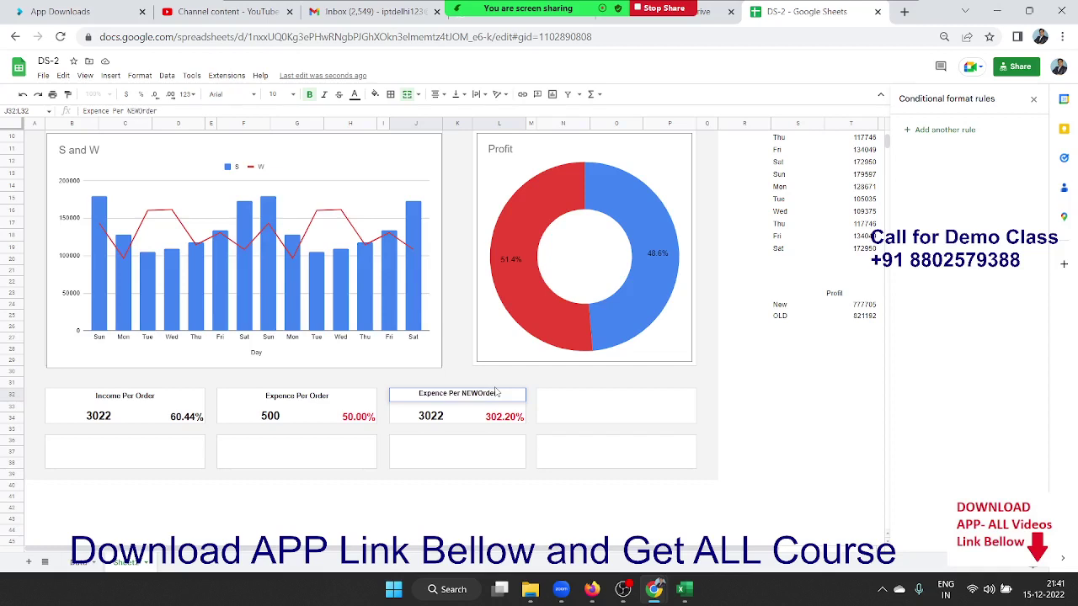
key(BackSpace)
key(BackSpace)
text(ew)
key(Return)
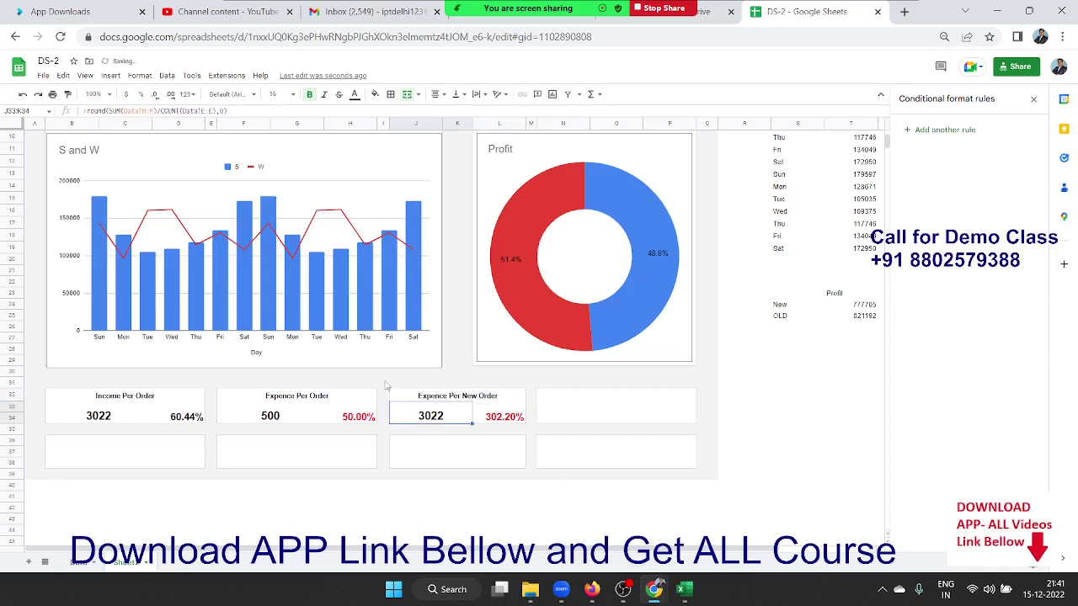
Clear the third card's copied value and start an =AVERAGEIF( formula from the suggestions
key(Delete)
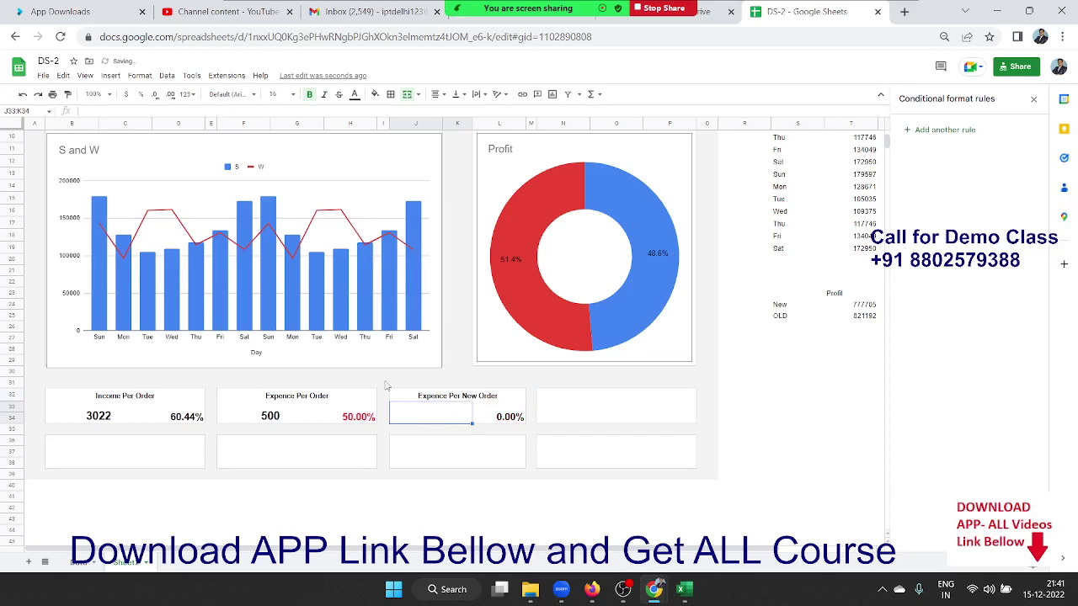
text(=)
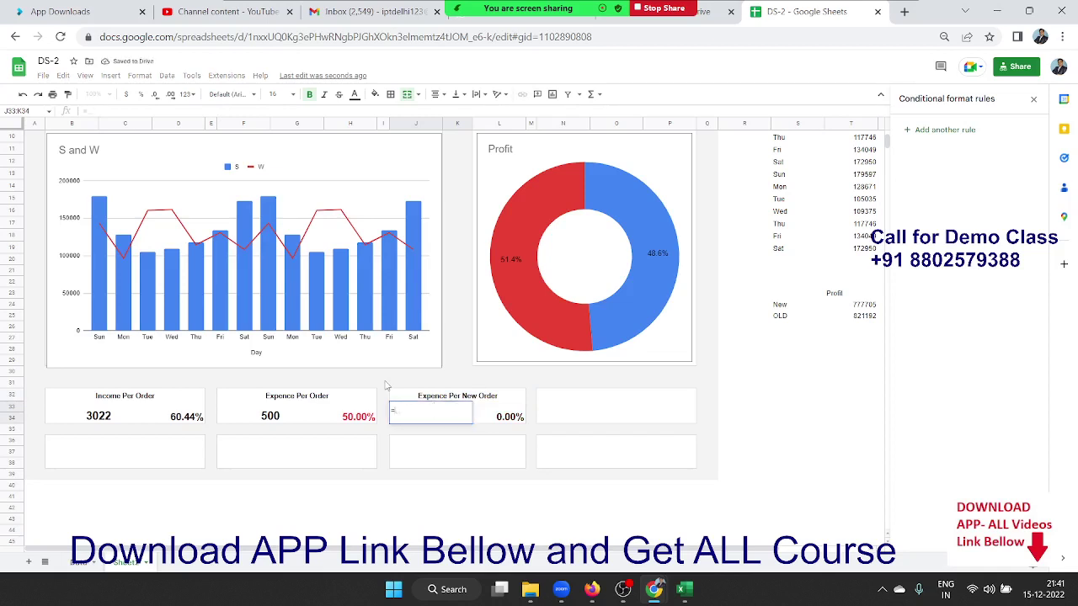
text(()
text(av)
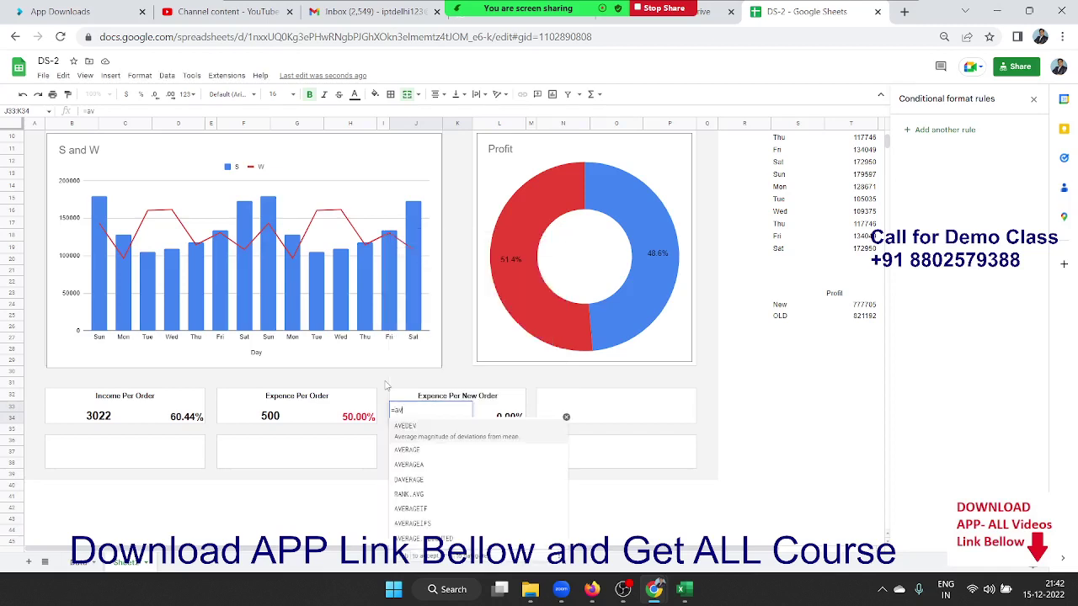
key(Down)
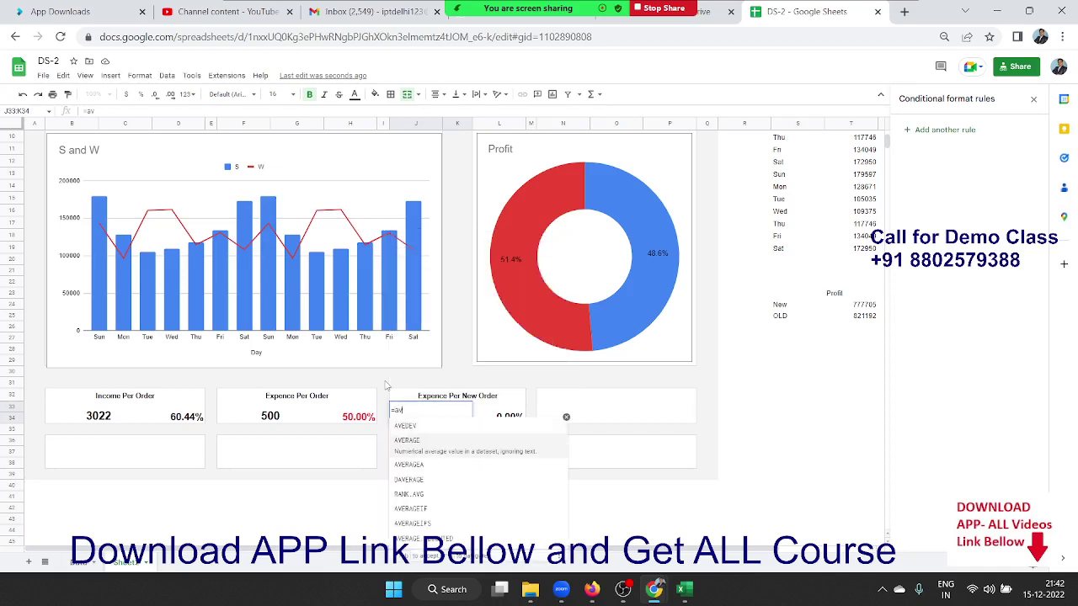
key(Down)
key(Down)
key(Down)
key(Down)
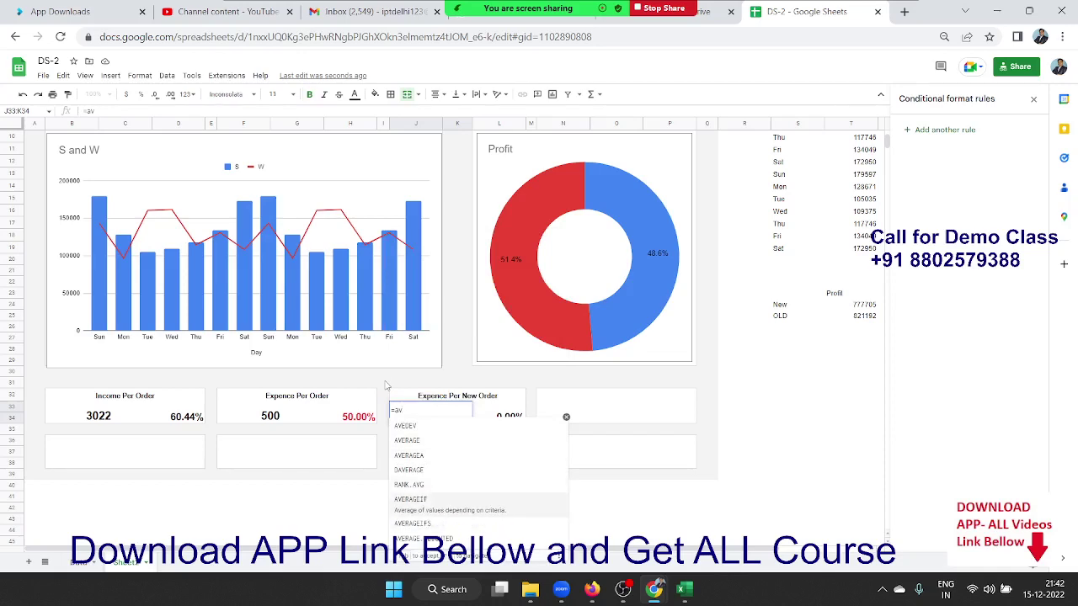
key(Tab)
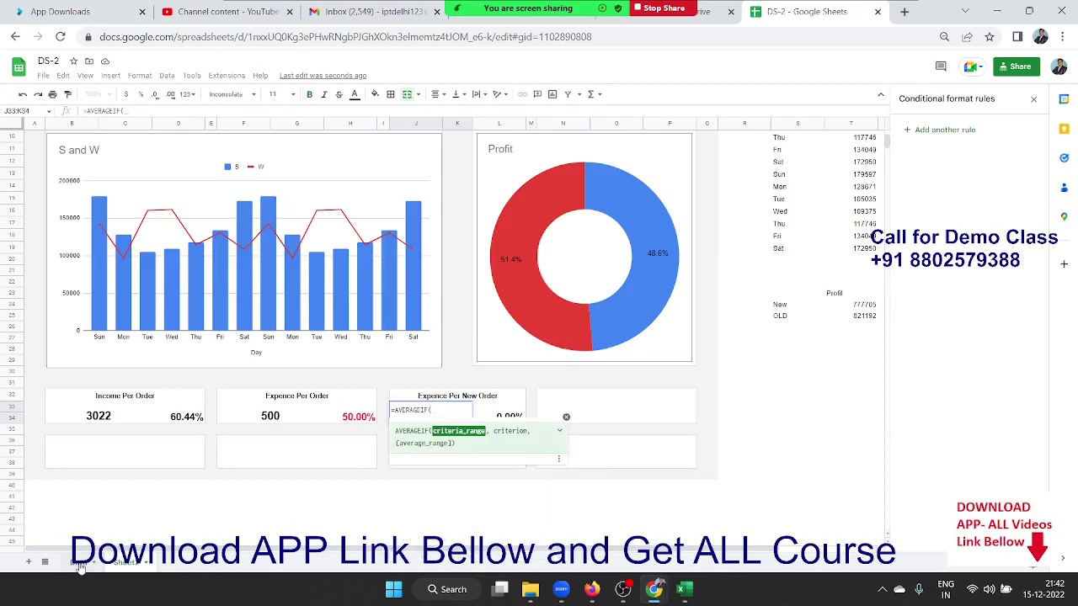
Complete =AVERAGEIF(Data!F:F,"N",Data!D:D) using the Data sheet's Order_Type and Exp columns
click(80, 564)
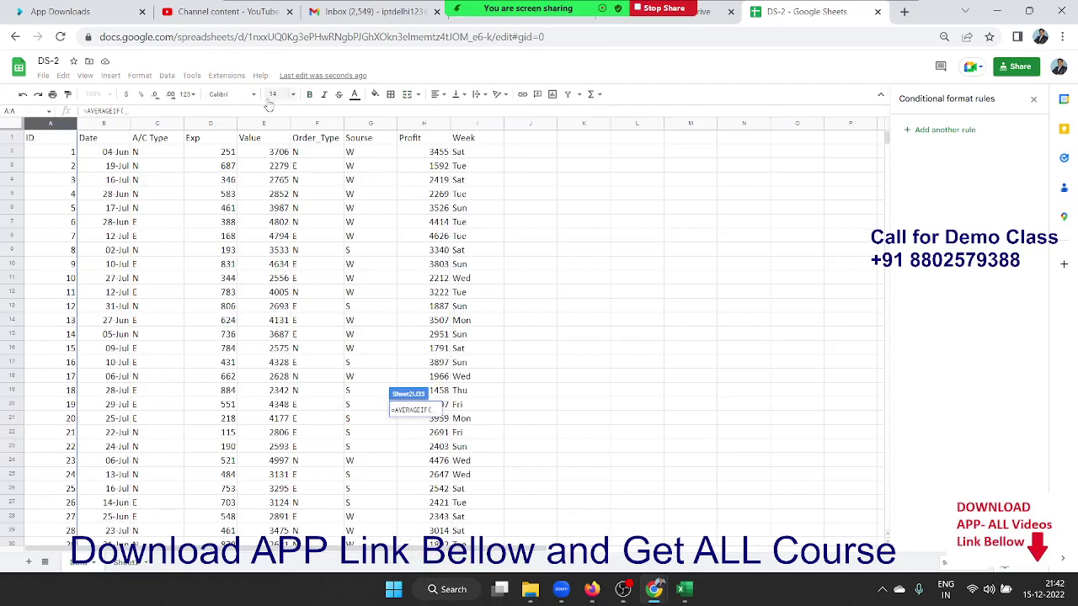
click(308, 125)
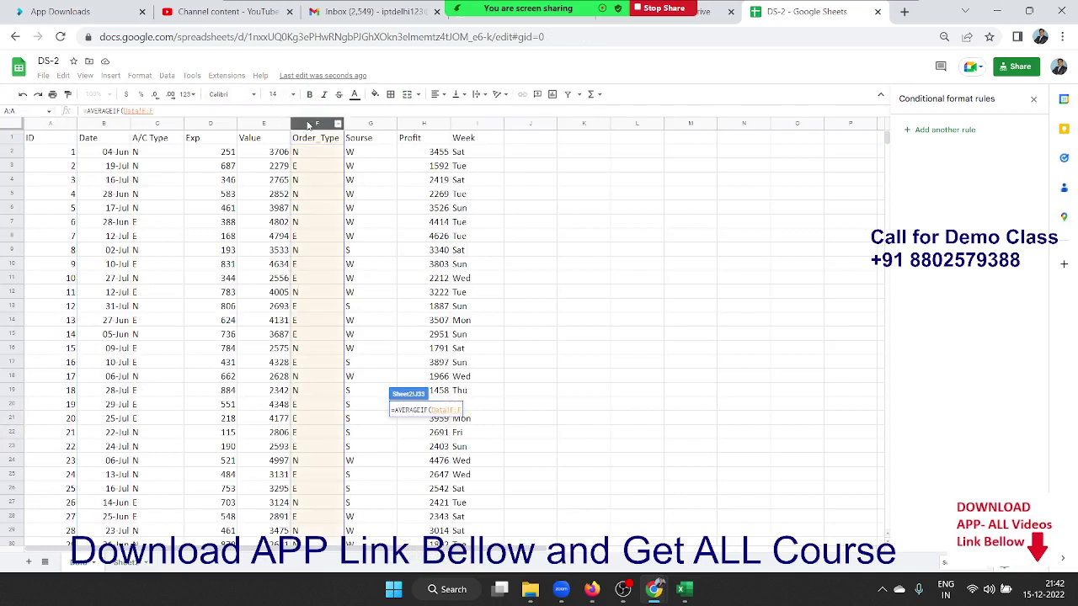
text(,"N")
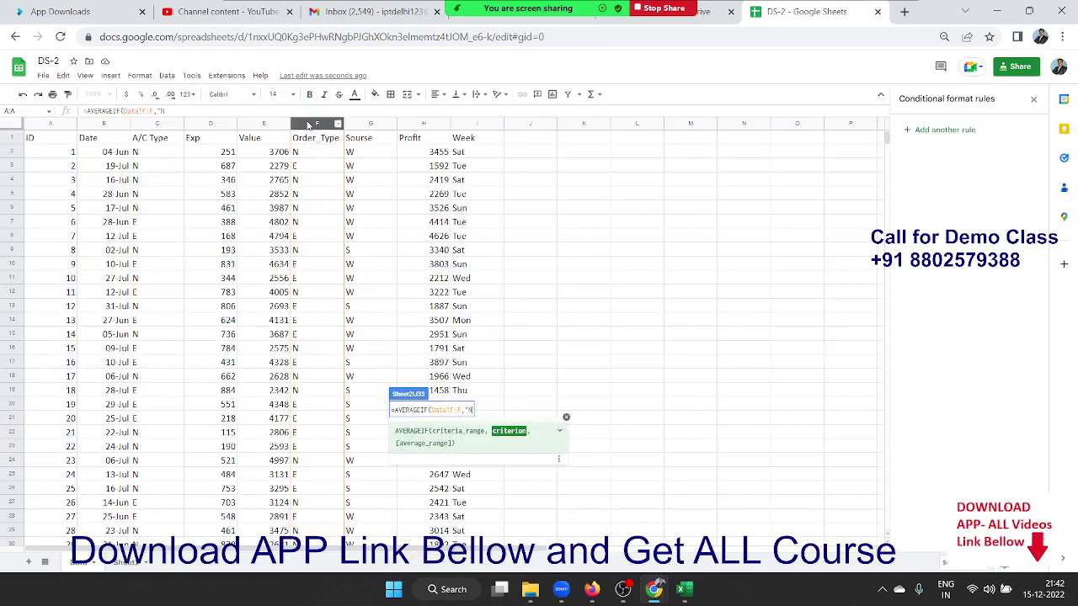
text(,)
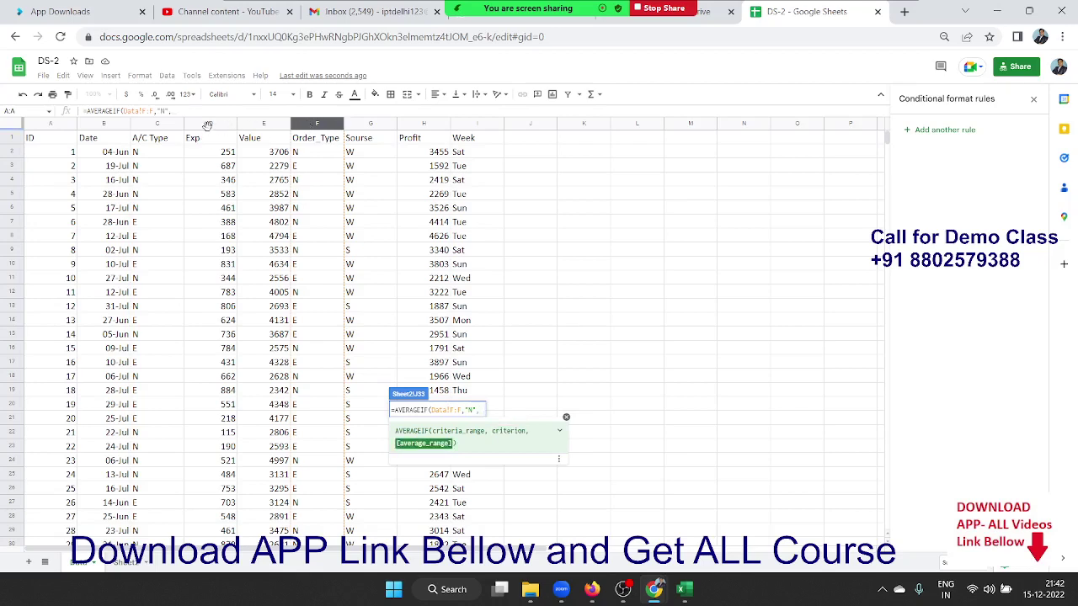
click(209, 125)
key(Return)
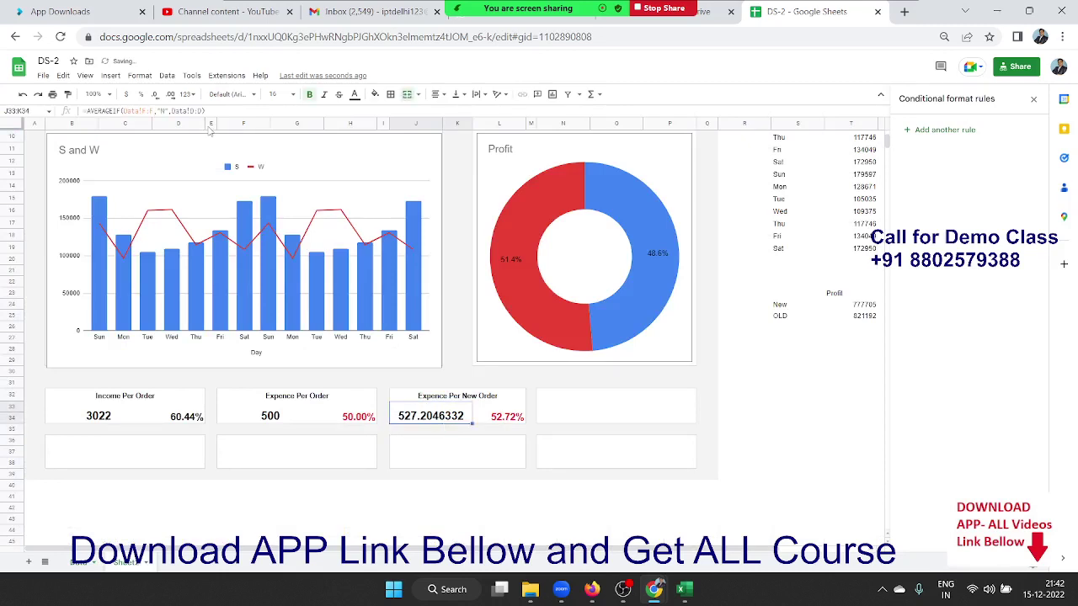
key(Right)
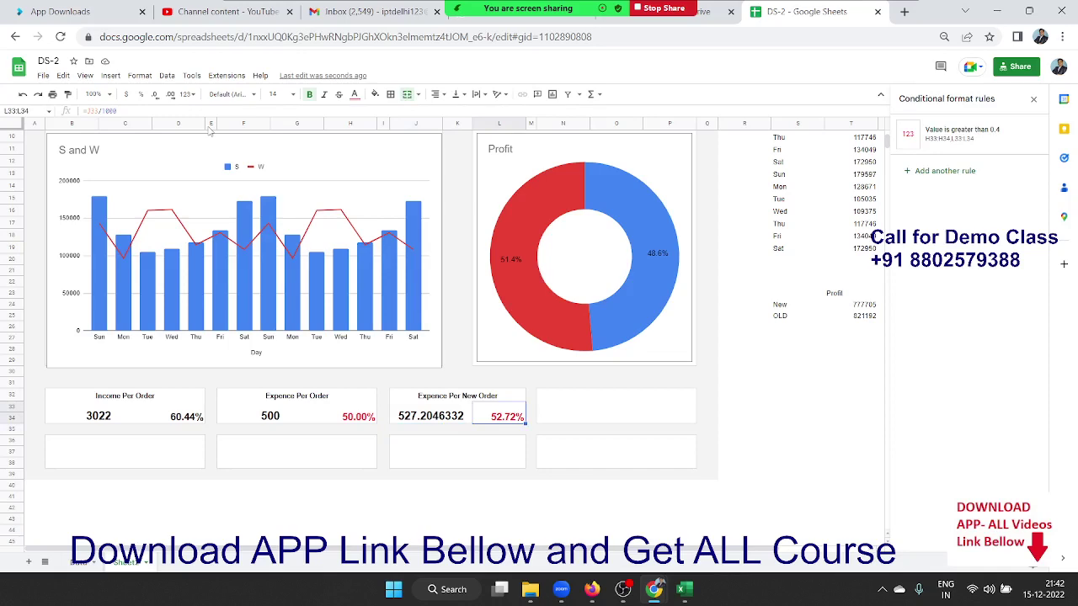
key(Right)
key(alt+Tab)
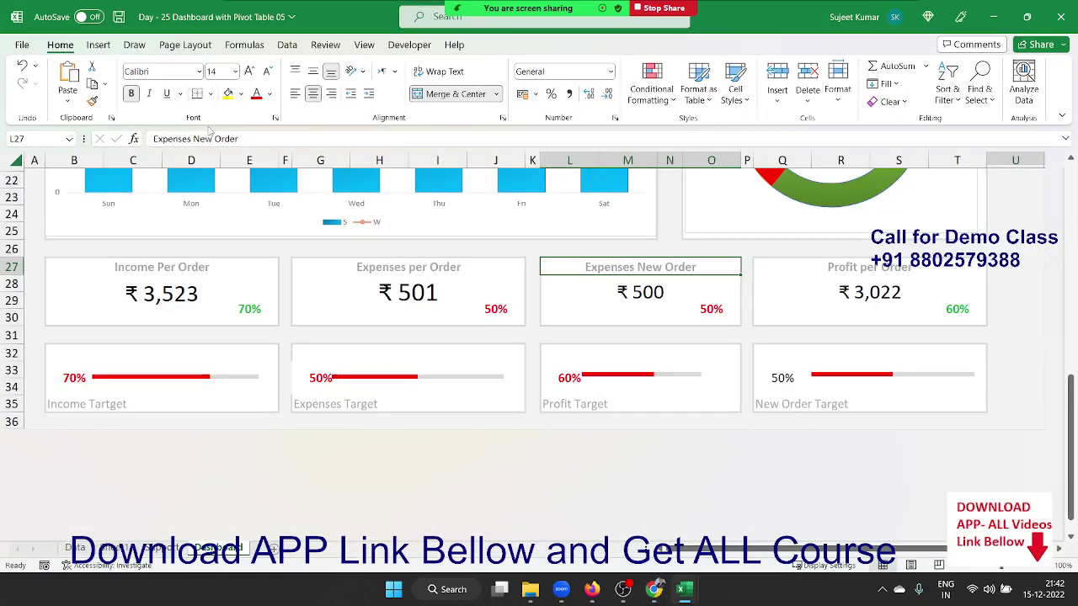
key(alt+Tab)
key(Right)
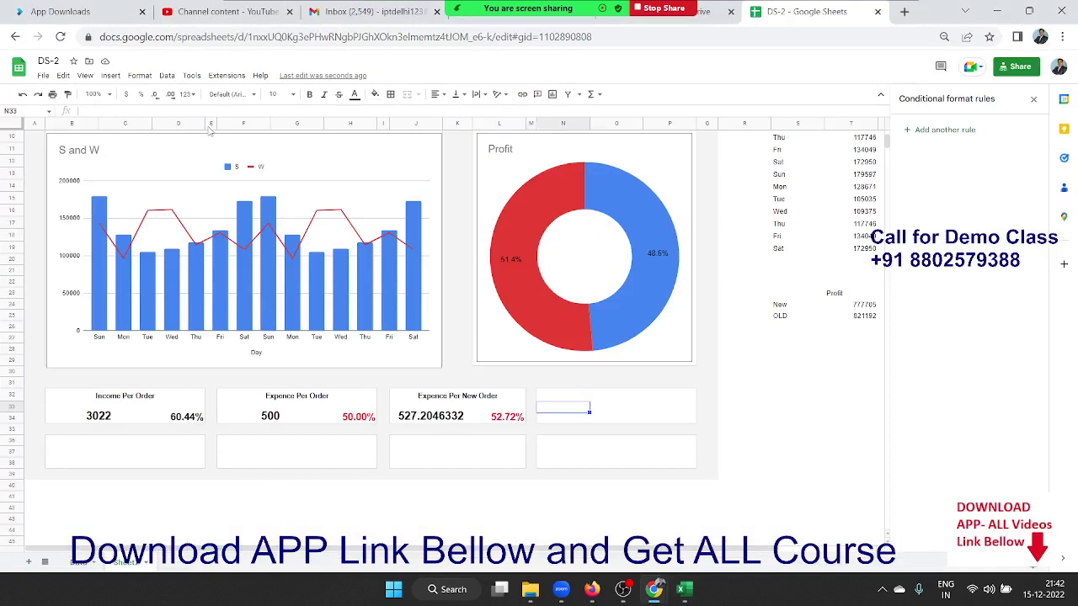
key(Up)
click(103, 410)
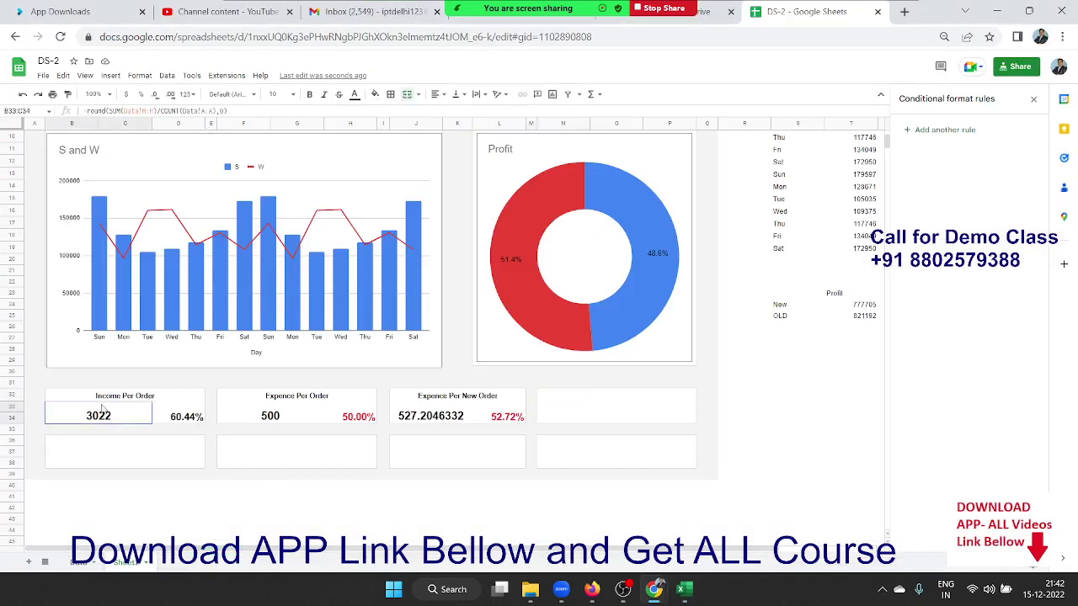
click(440, 421)
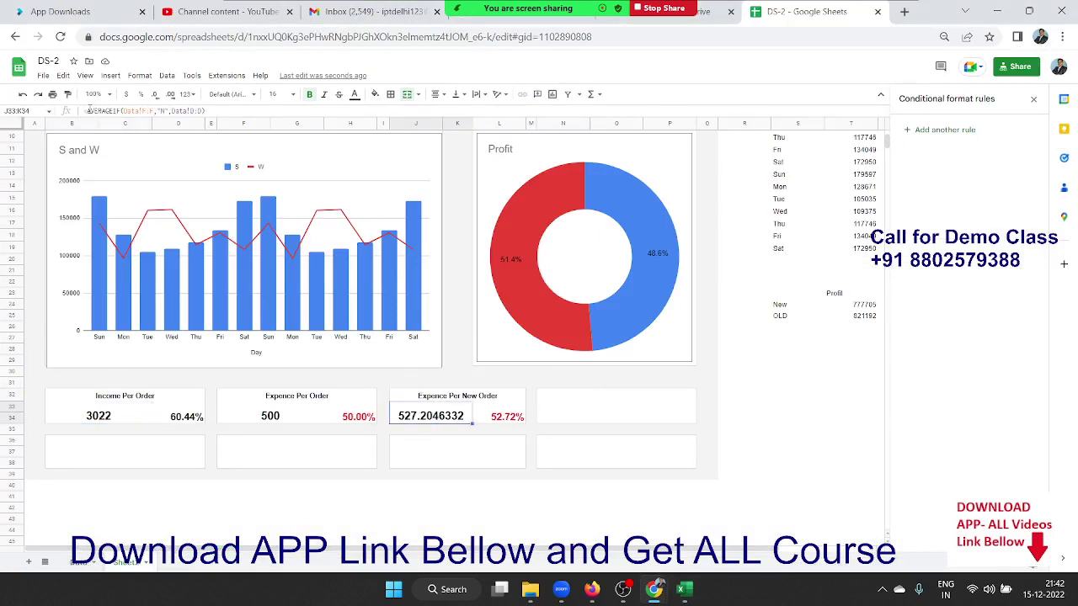
click(88, 110)
Wrap the AVERAGEIF in ROUND(...,0) so the card shows 527 and 52.70%
text(ro)
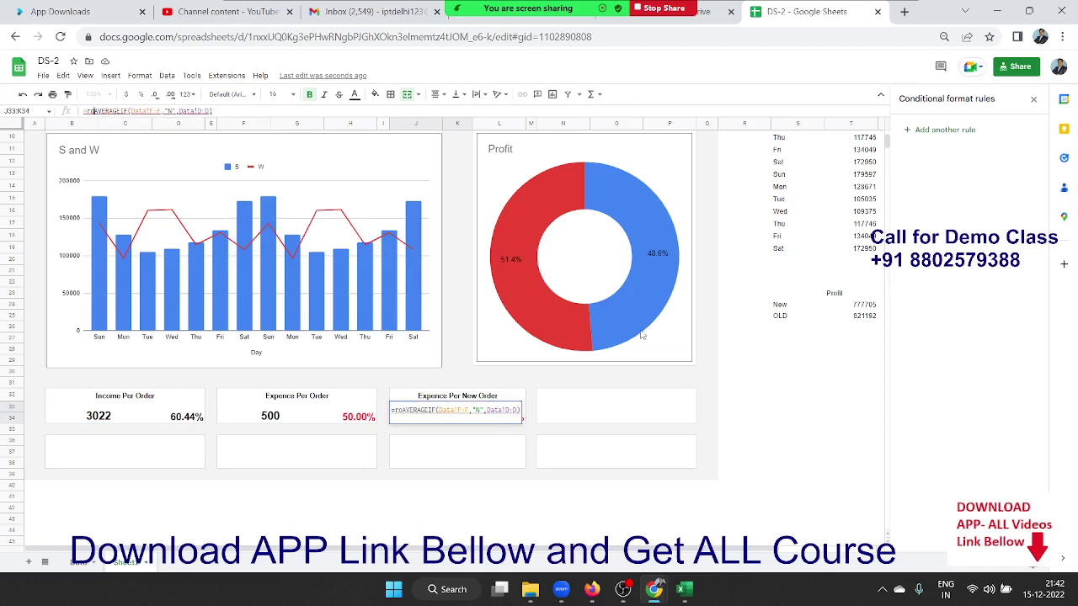
text(und)
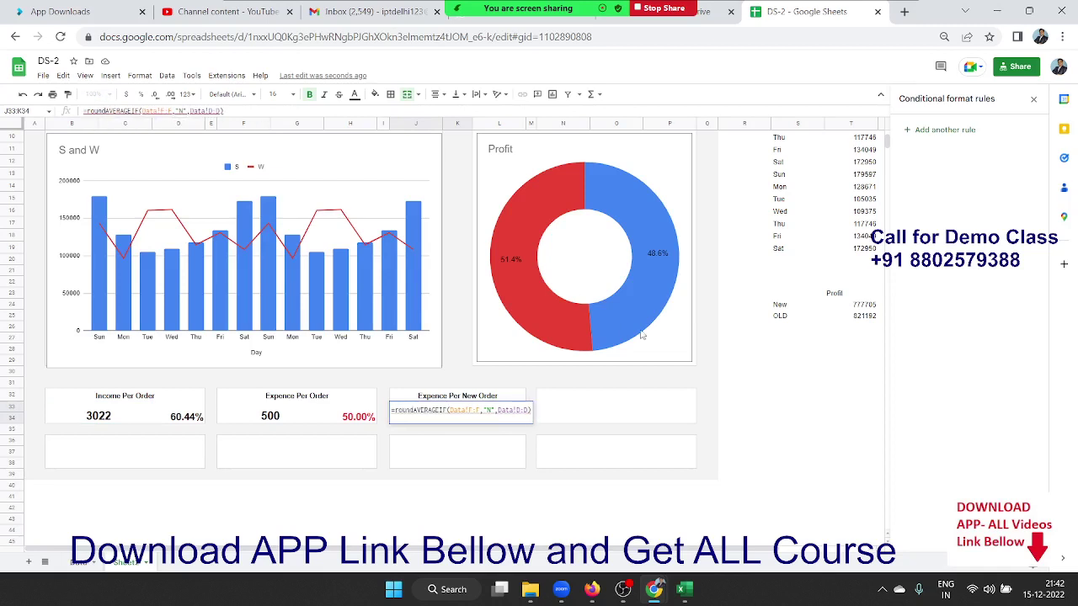
text(()
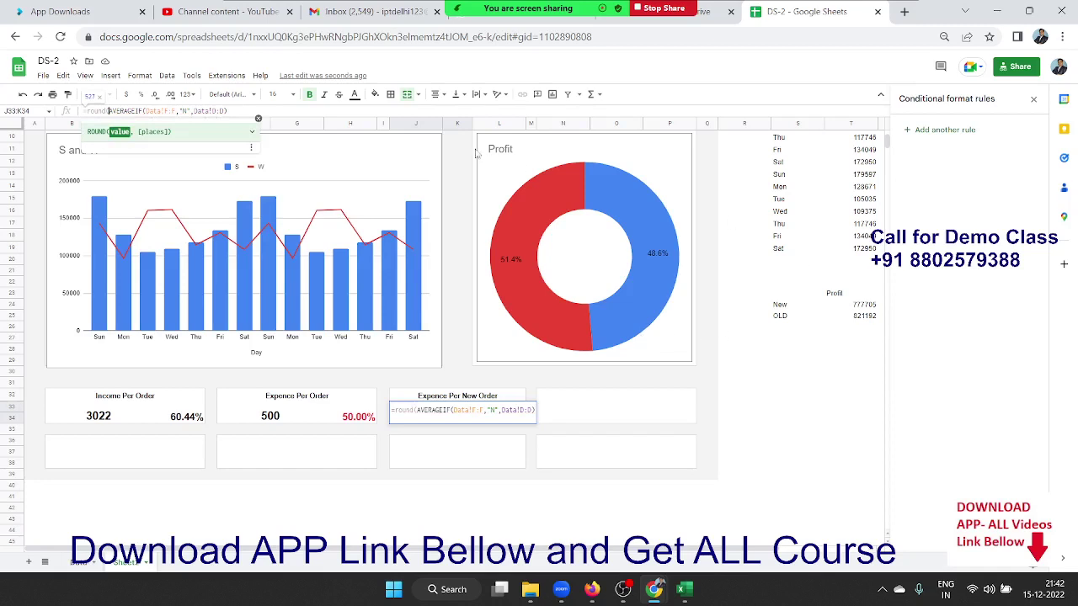
click(236, 111)
text(,0))
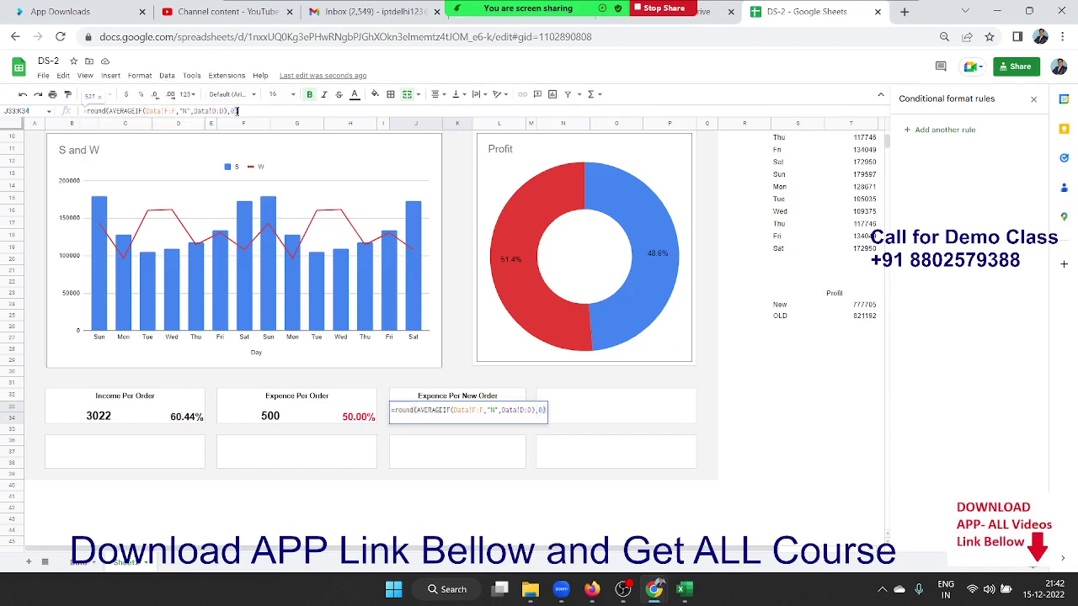
key(Return)
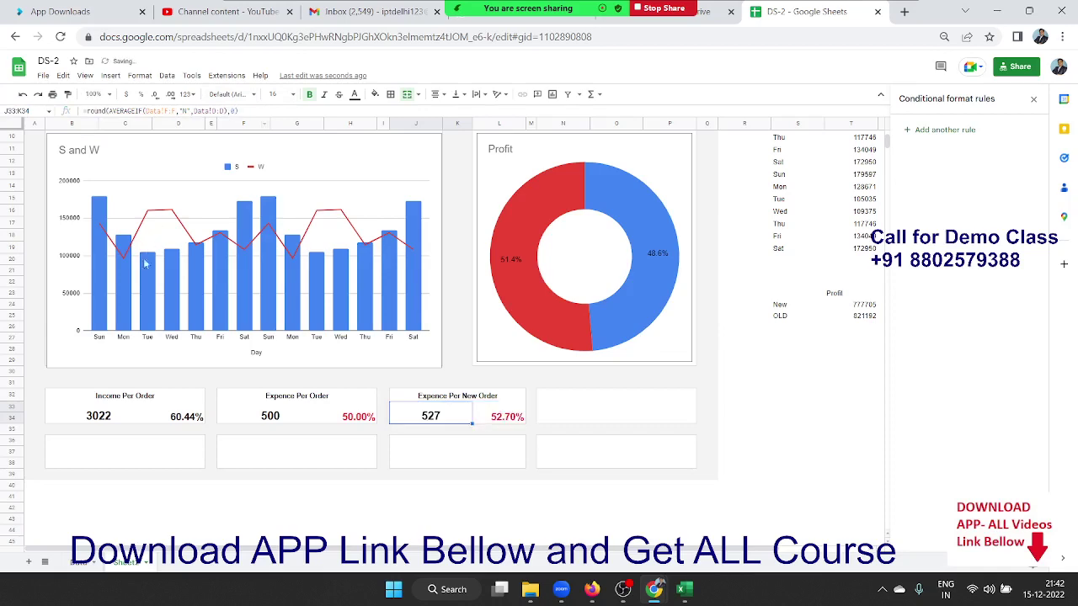
click(96, 421)
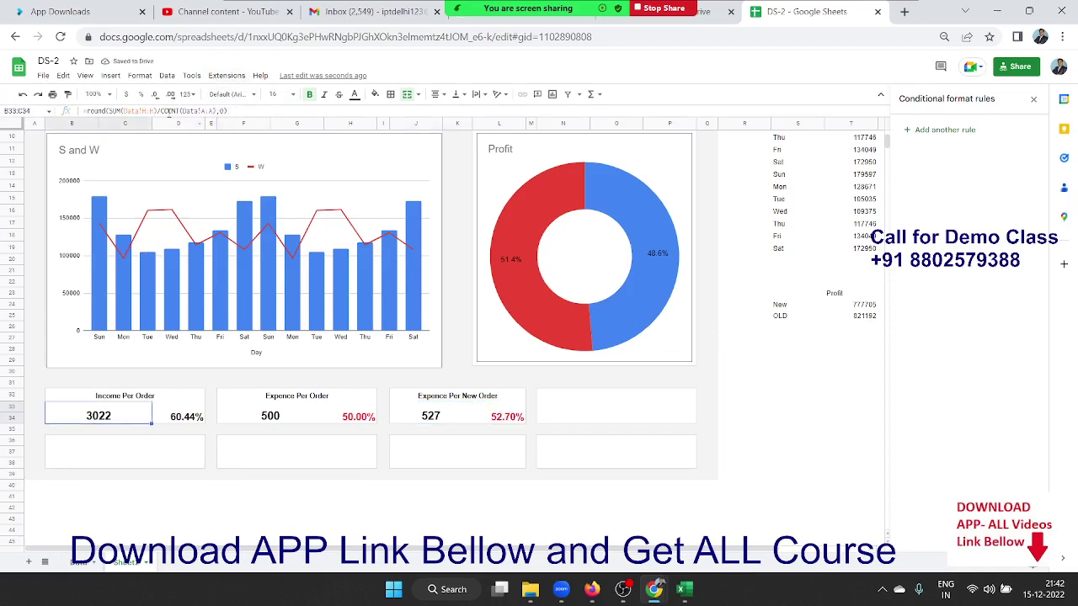
Change B33 to SUM(Data!E:E) after checking the Value column, so Income Per Order shows 3523
click(84, 564)
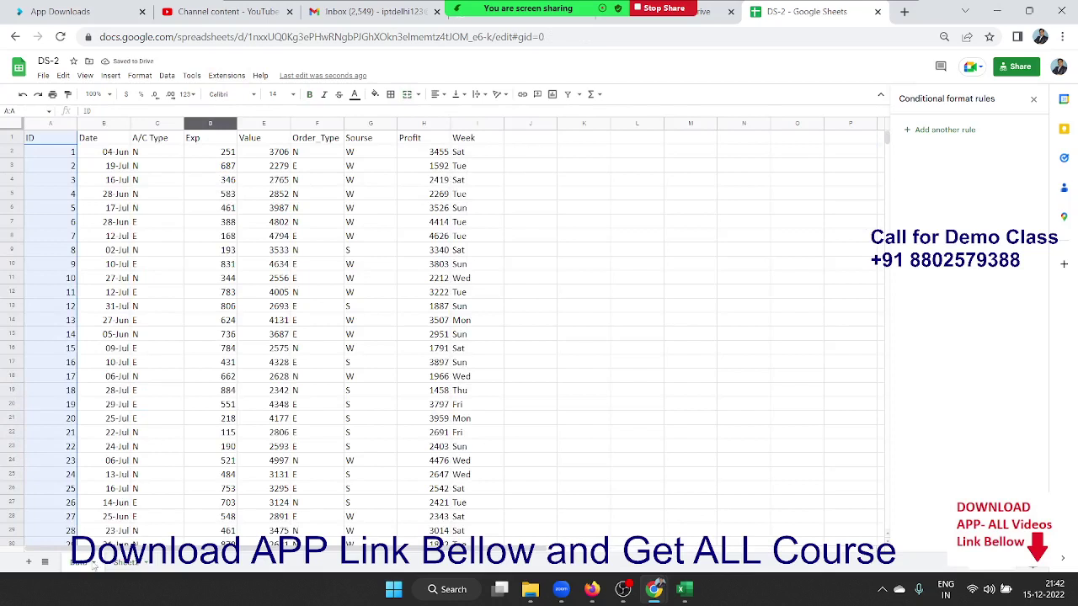
click(261, 123)
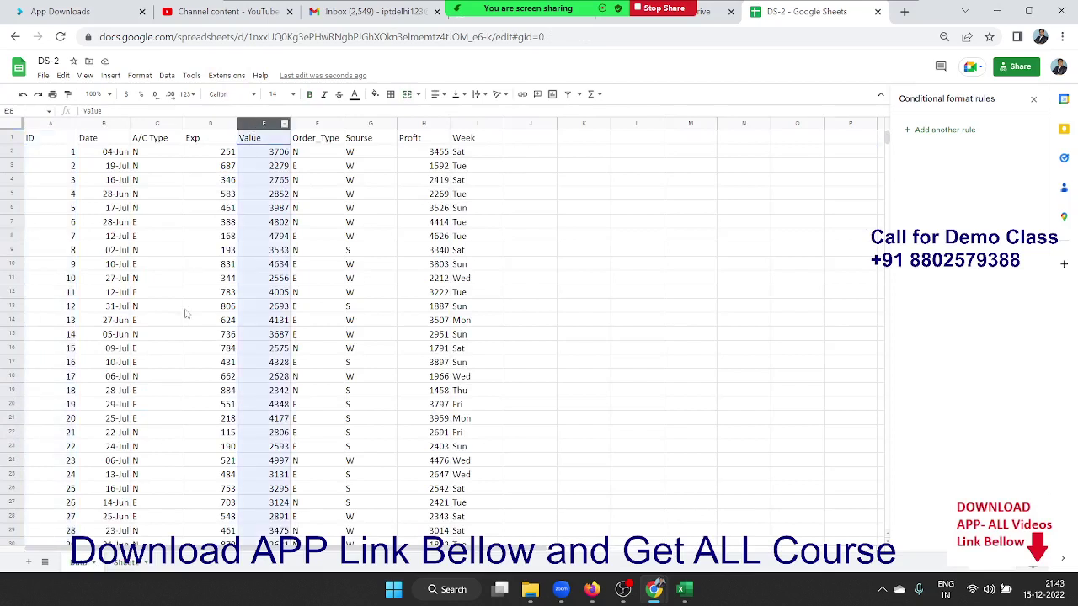
click(141, 564)
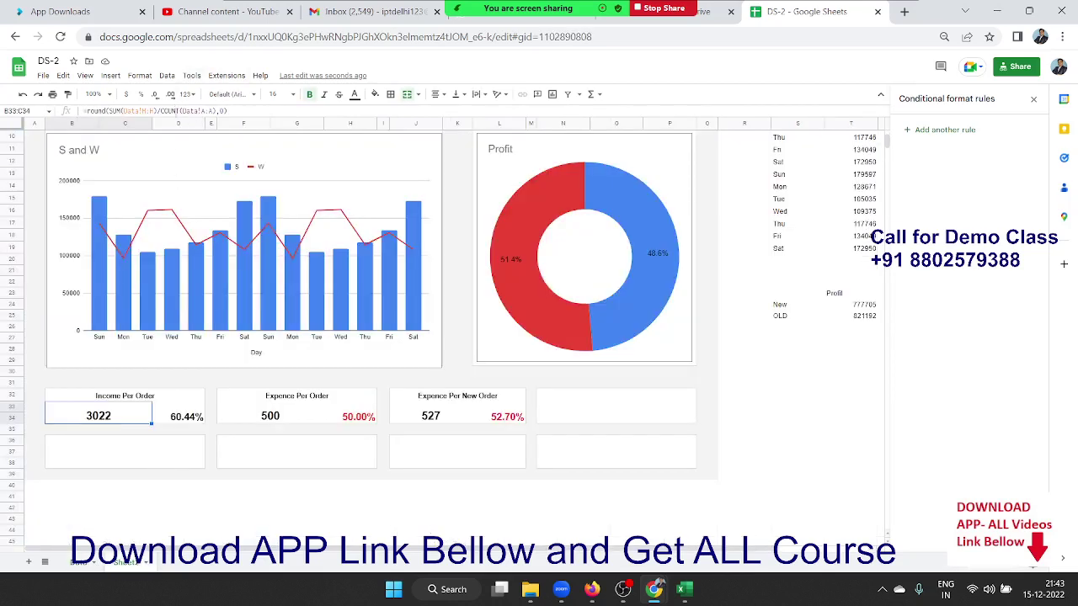
click(149, 110)
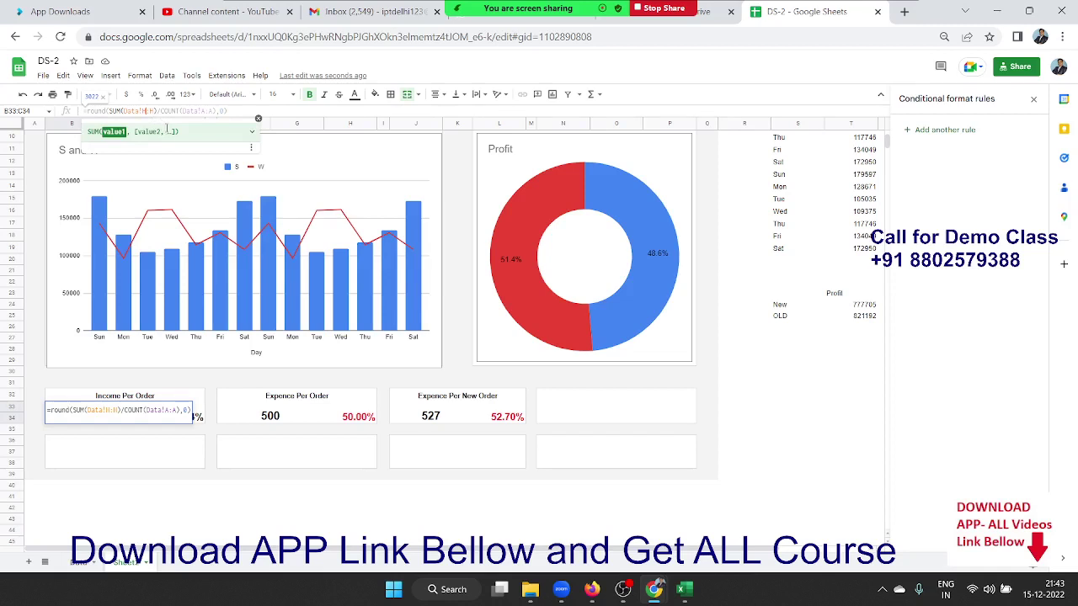
key(BackSpace)
text(E)
key(BackSpace)
text(E)
key(Return)
key(Right)
key(Right)
key(Right)
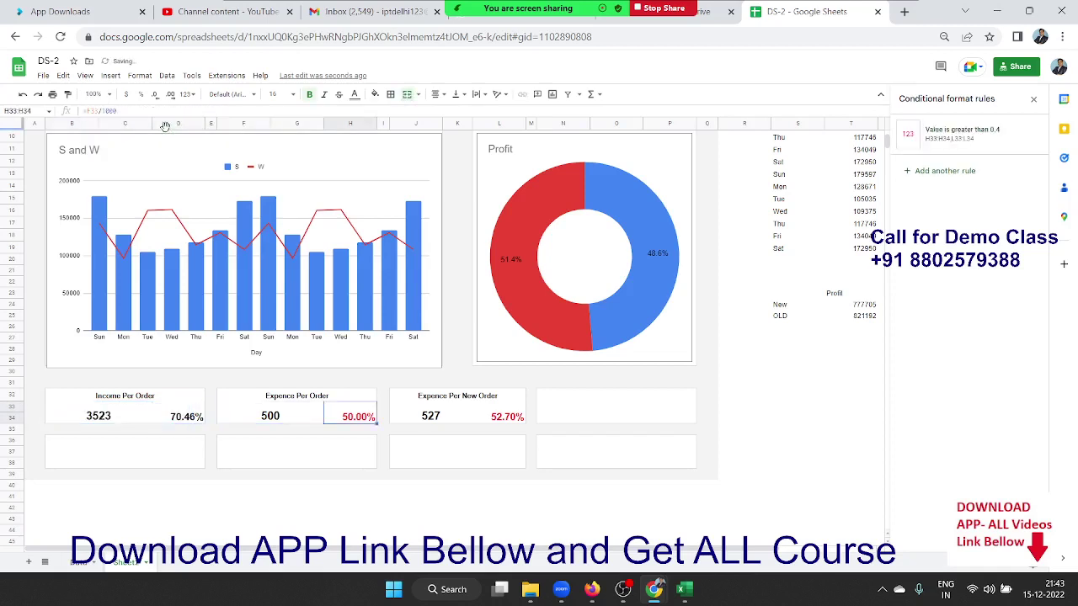
key(Right)
key(Right)
Copy the Expence Per New Order card J32:L34 into the fourth card slot at M32
key(Left)
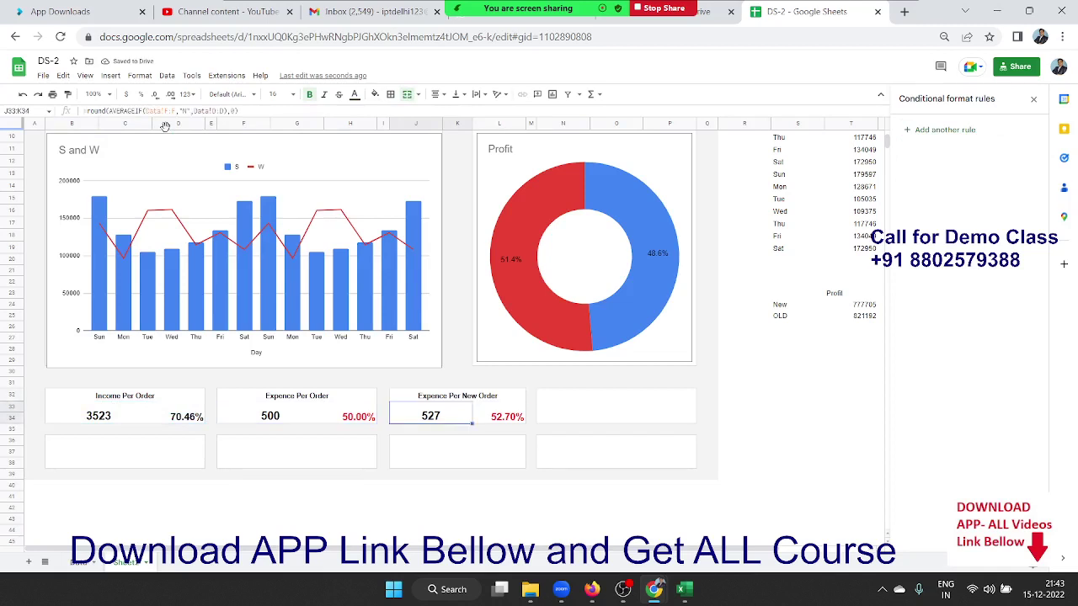
key(Right)
key(Left)
key(Left)
key(Left)
key(Left)
key(Left)
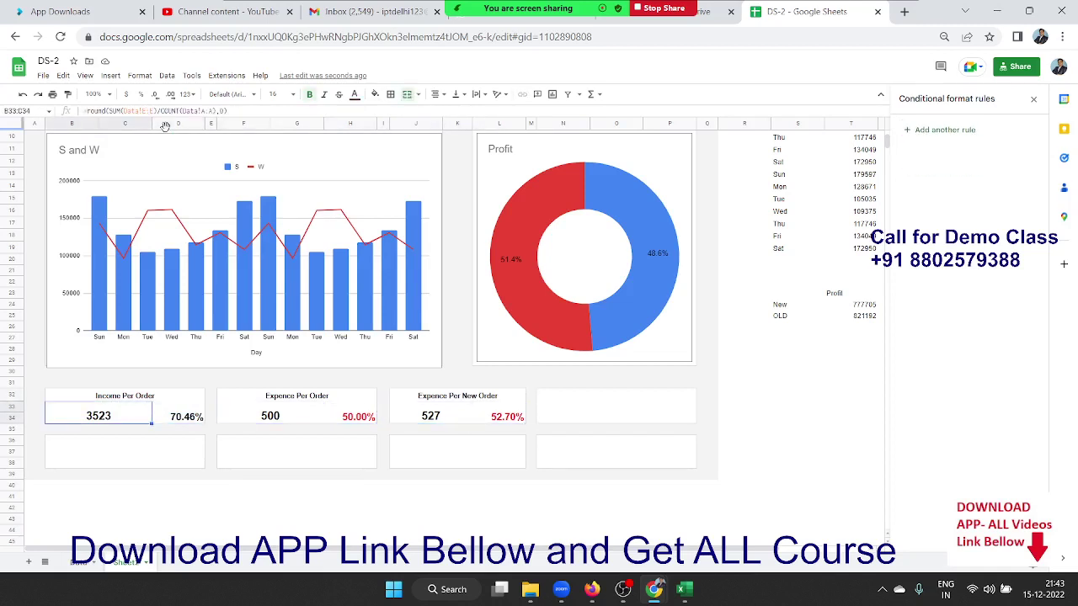
key(Right)
key(Right)
key(Right)
key(Right)
key(shift+Up)
key(shift+Right)
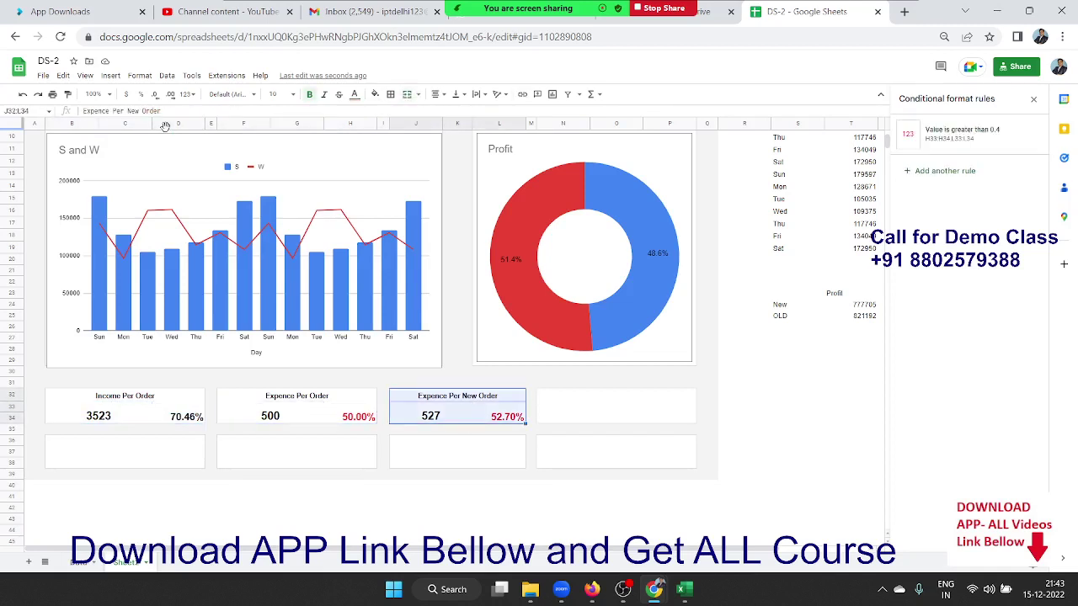
key(ctrl+c)
key(Right)
key(Right)
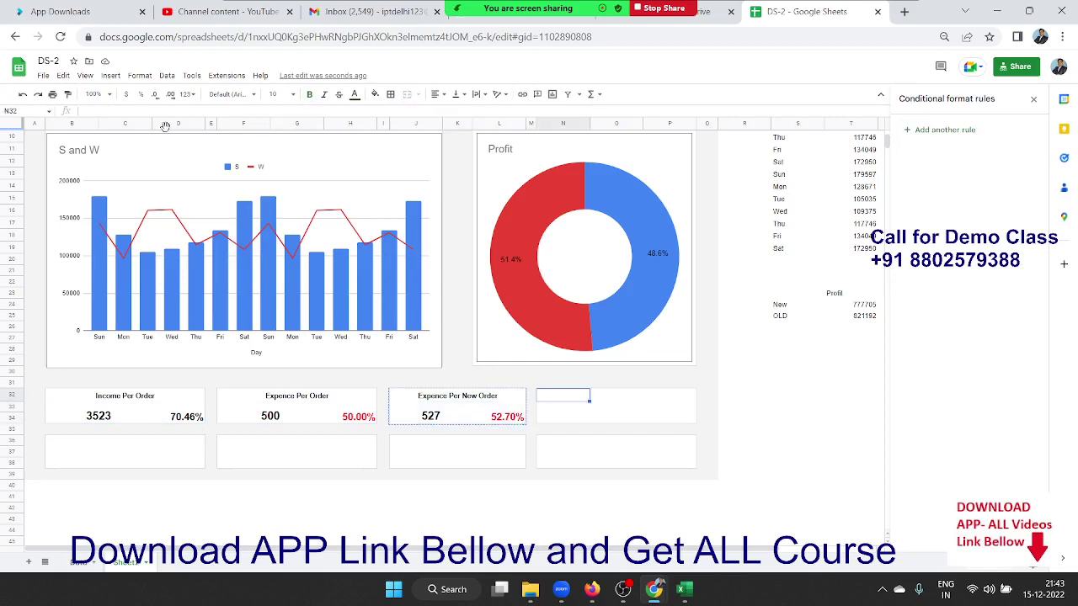
key(ctrl+v)
Select the Income Per Order 70.46% percentage cell in D33
key(Down)
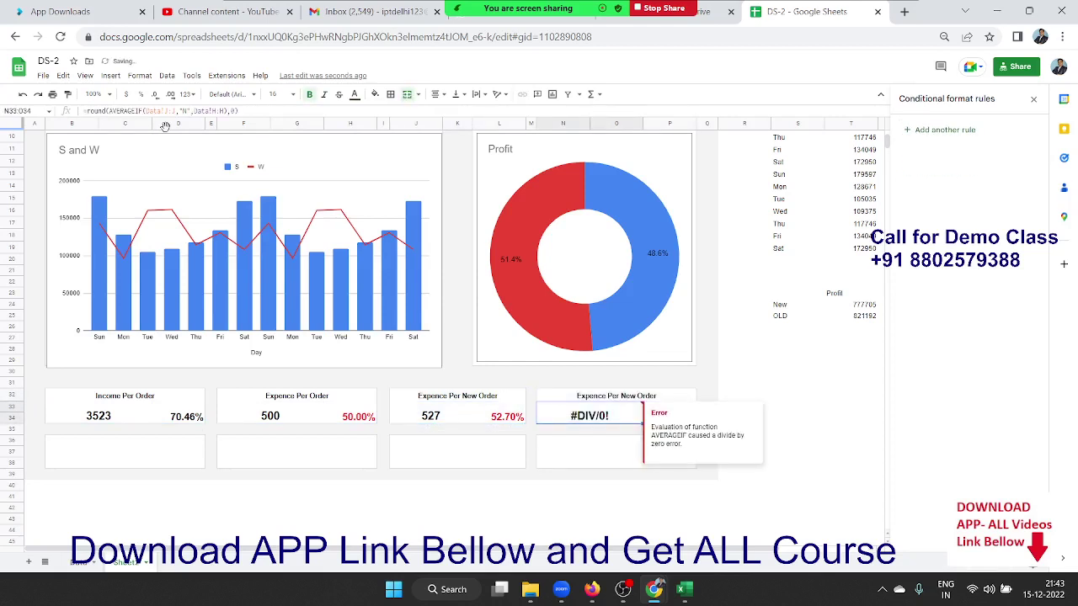
key(Left)
key(Left)
key(Left)
key(Left)
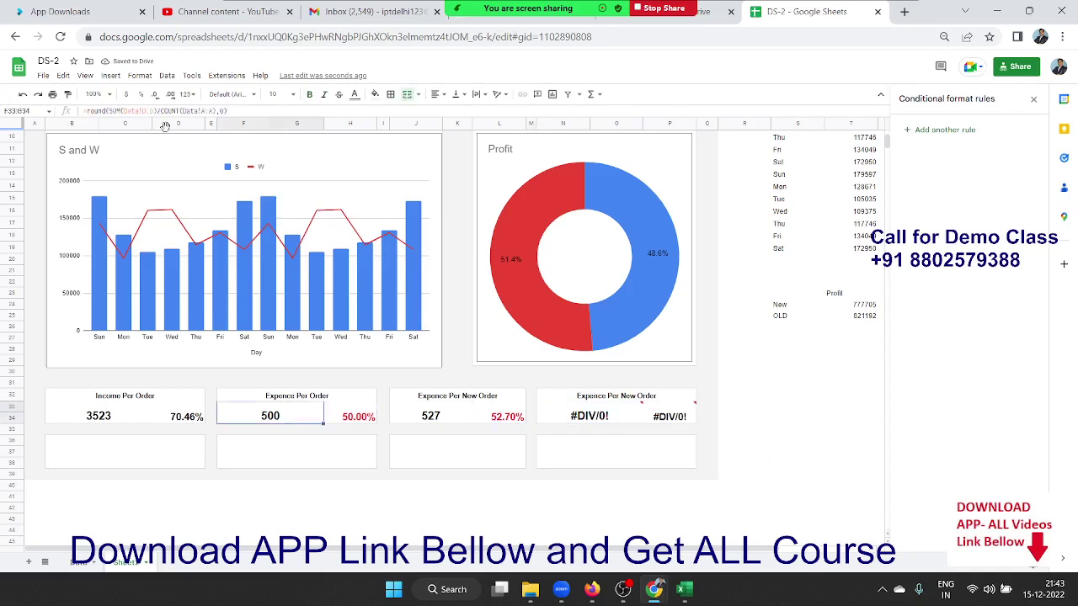
key(Left)
key(Left)
key(Right)
key(Right)
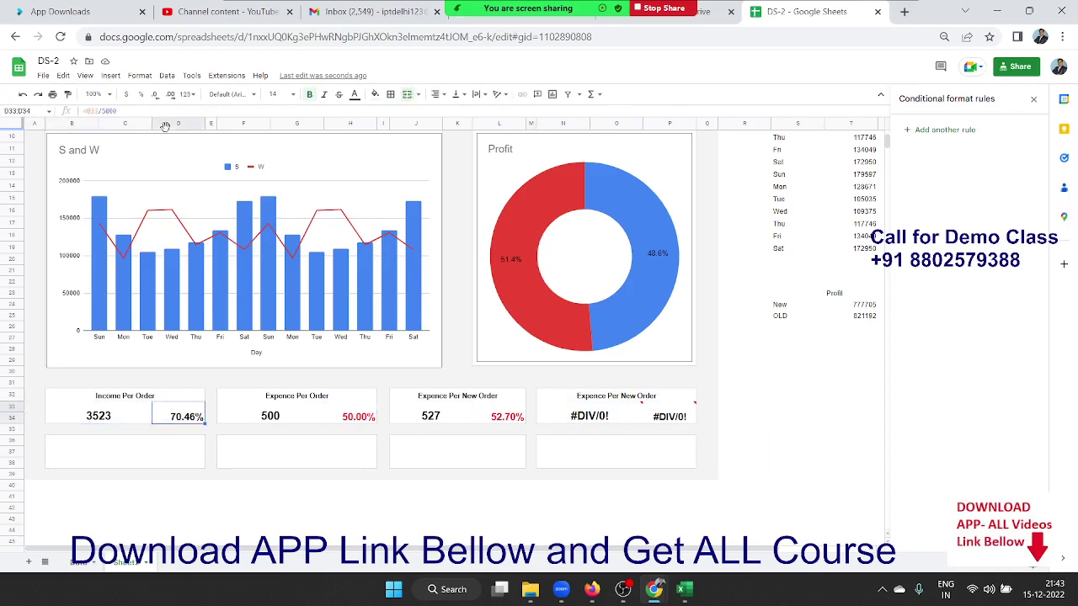
key(Right)
key(Right)
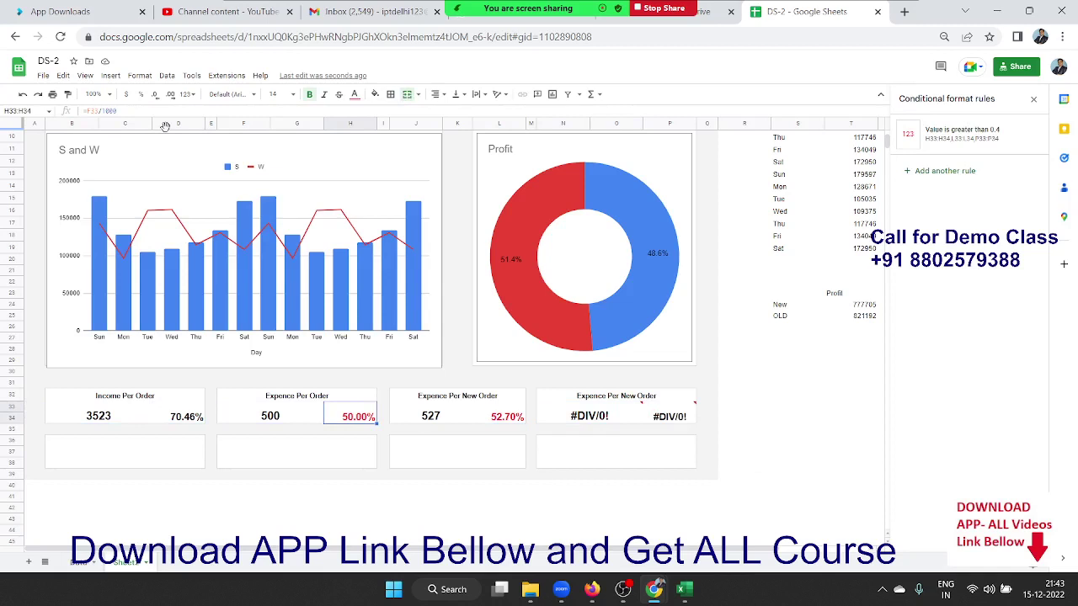
key(Left)
key(Left)
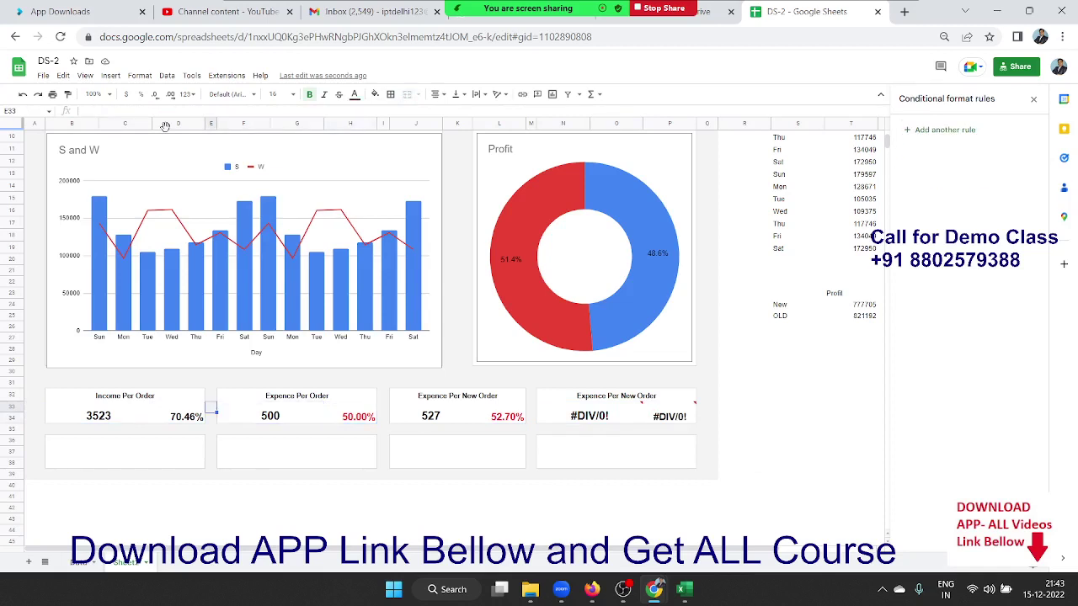
key(Left)
key(Right)
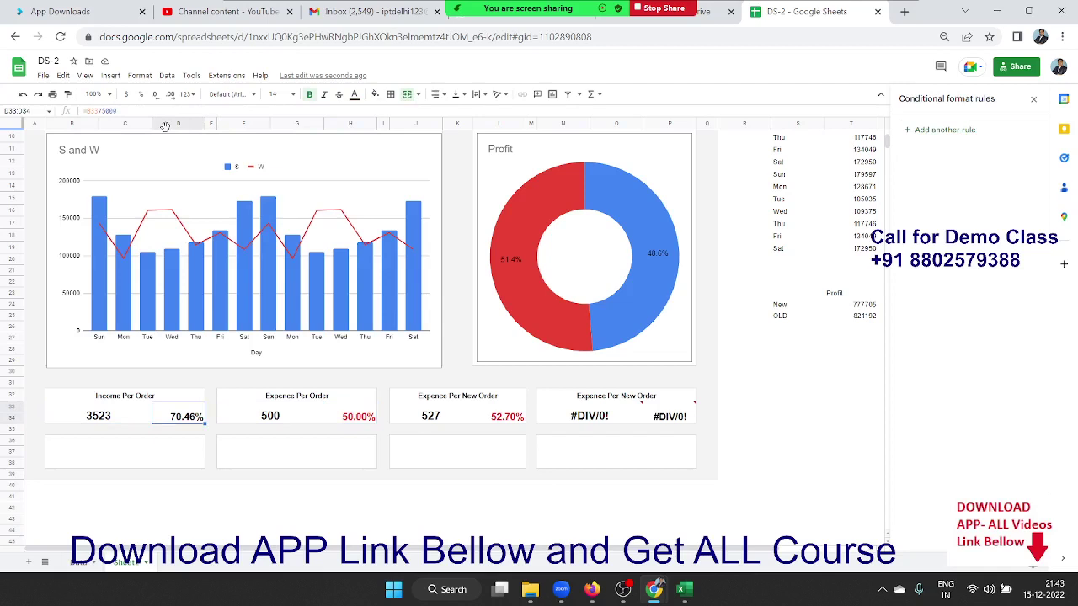
key(Left)
key(Right)
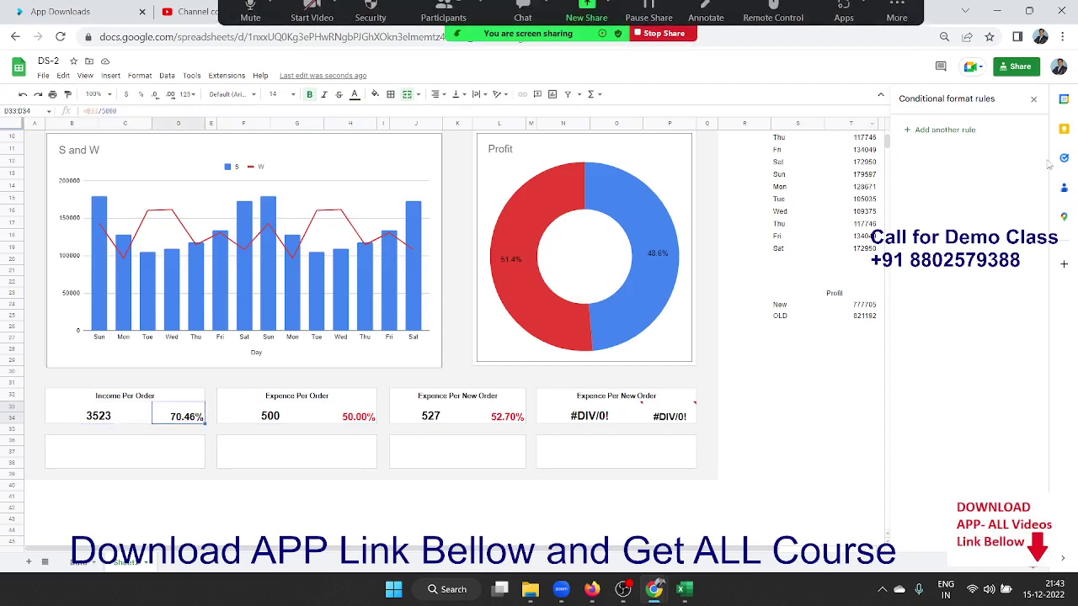
Add a 'greater than 0.5' conditional rule giving light green text with no fill
click(948, 130)
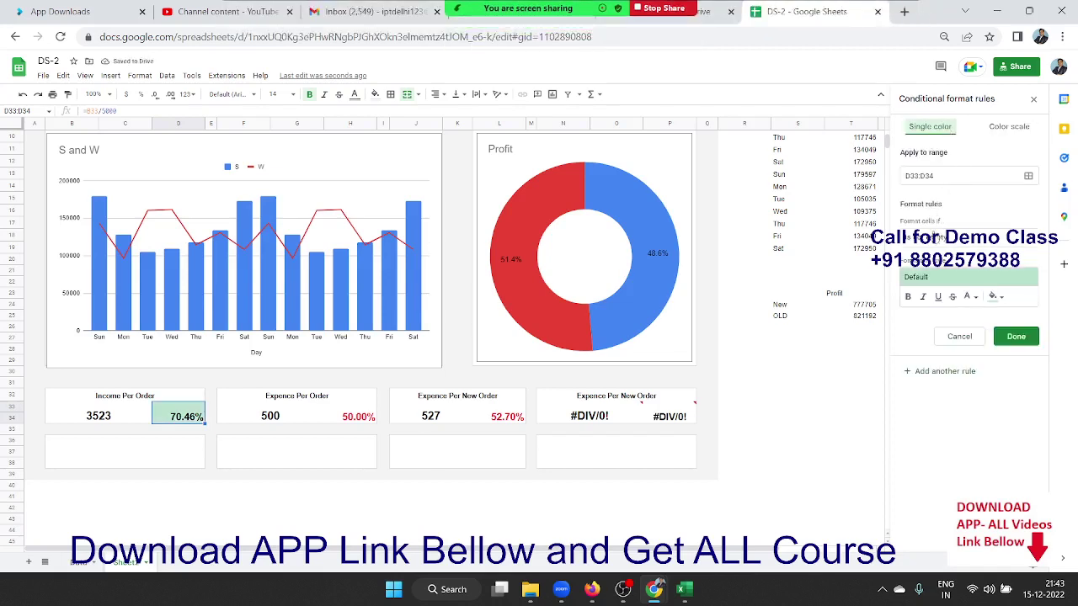
click(933, 239)
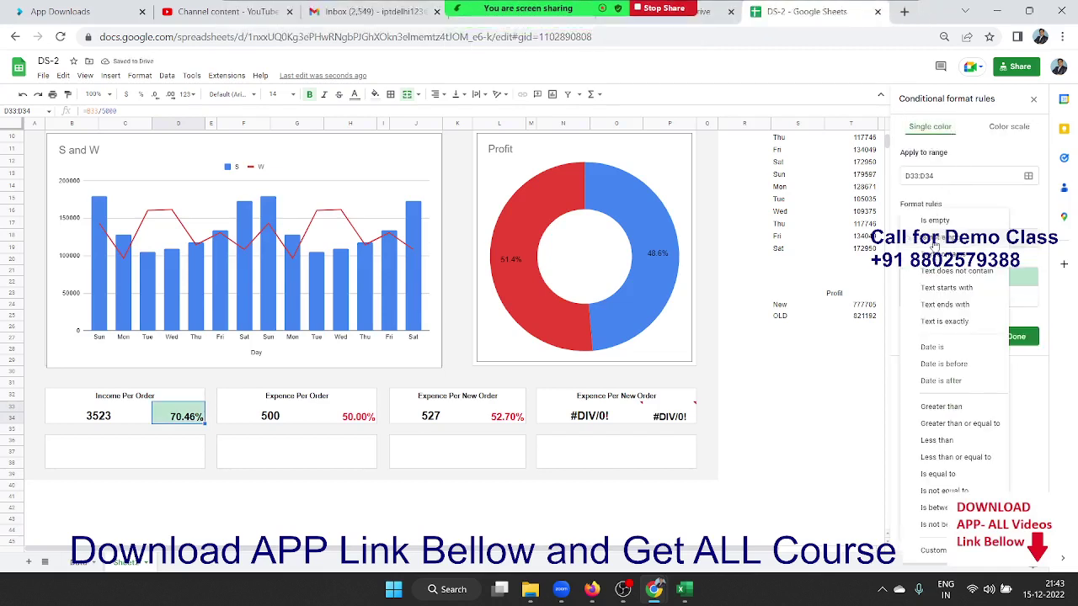
click(943, 408)
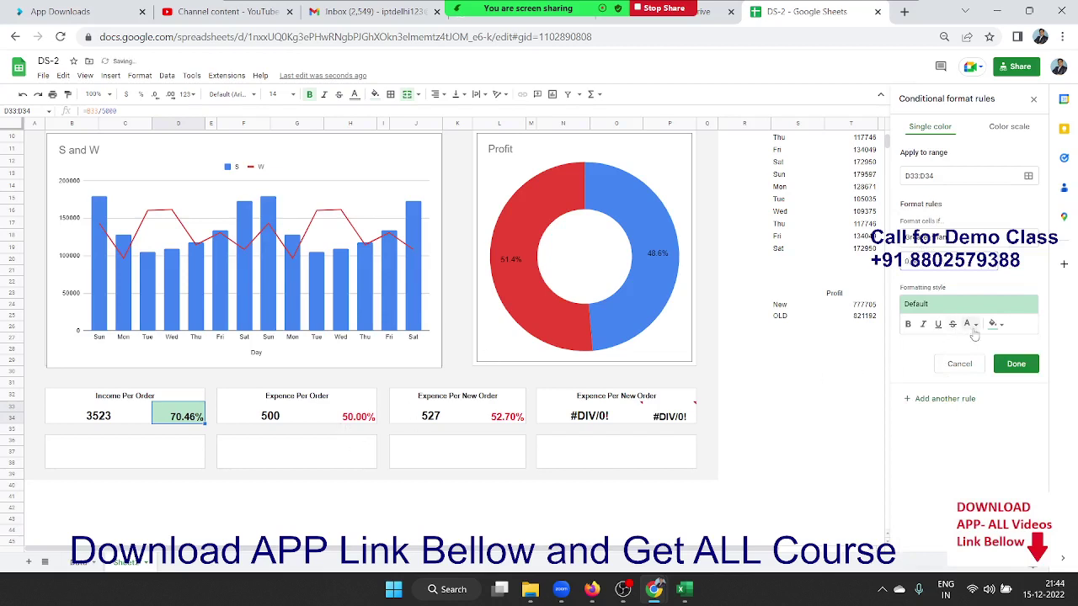
click(994, 323)
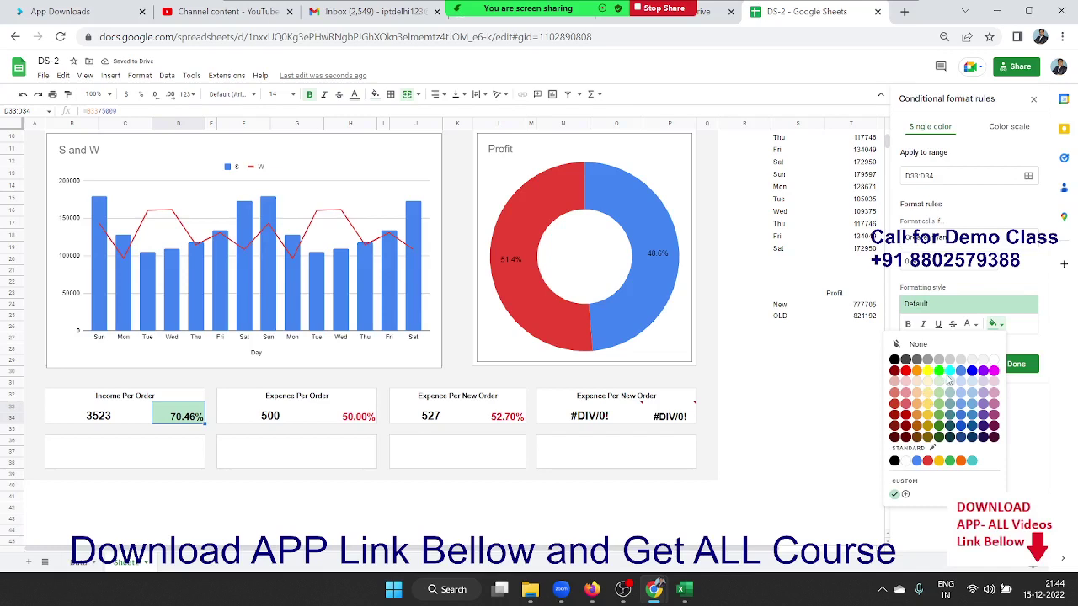
click(939, 418)
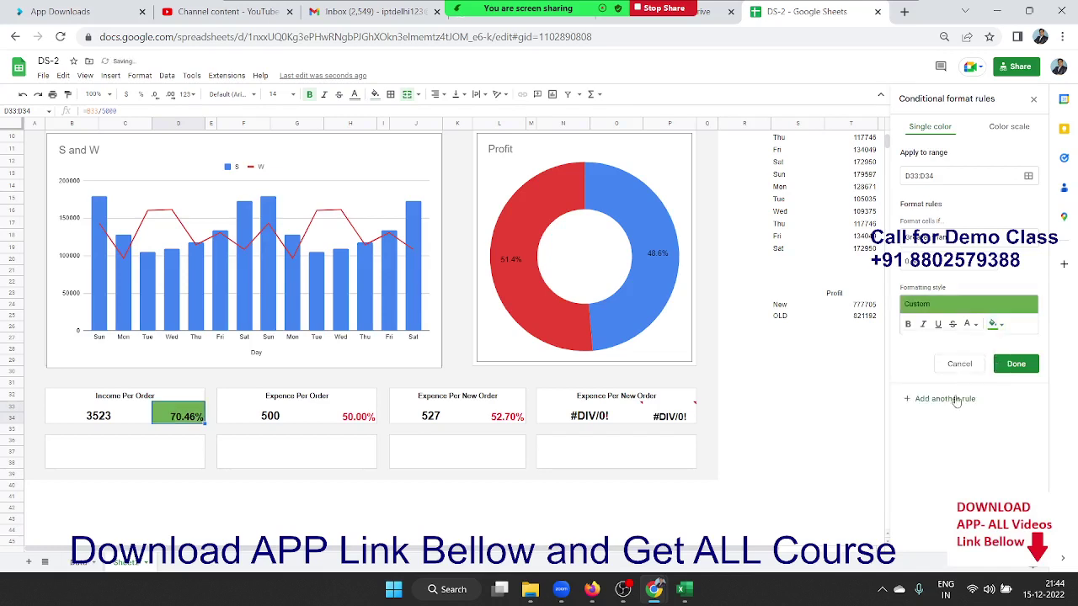
click(994, 325)
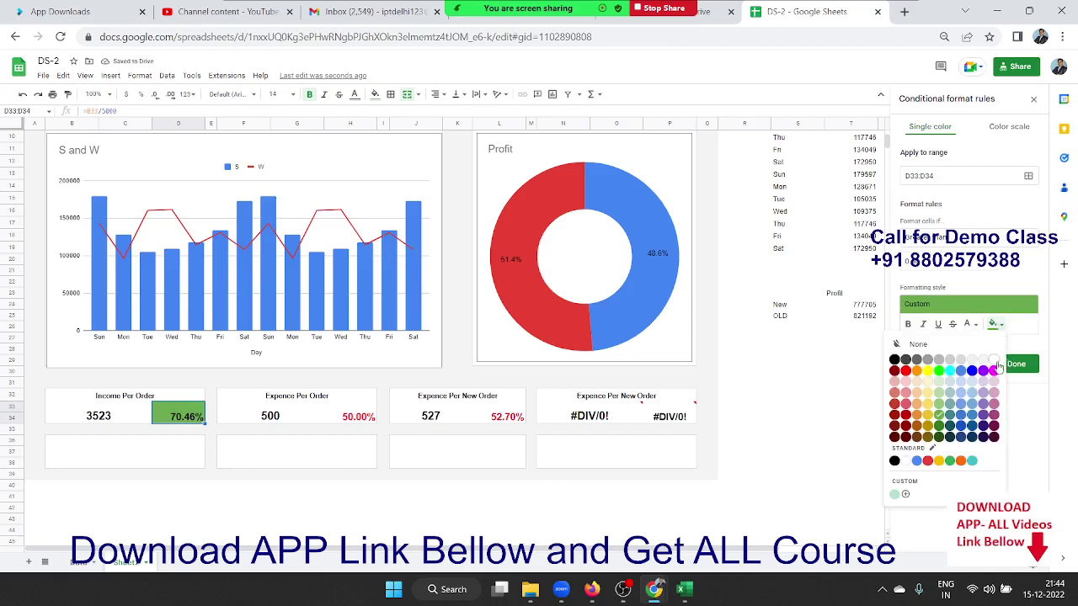
click(995, 360)
click(970, 324)
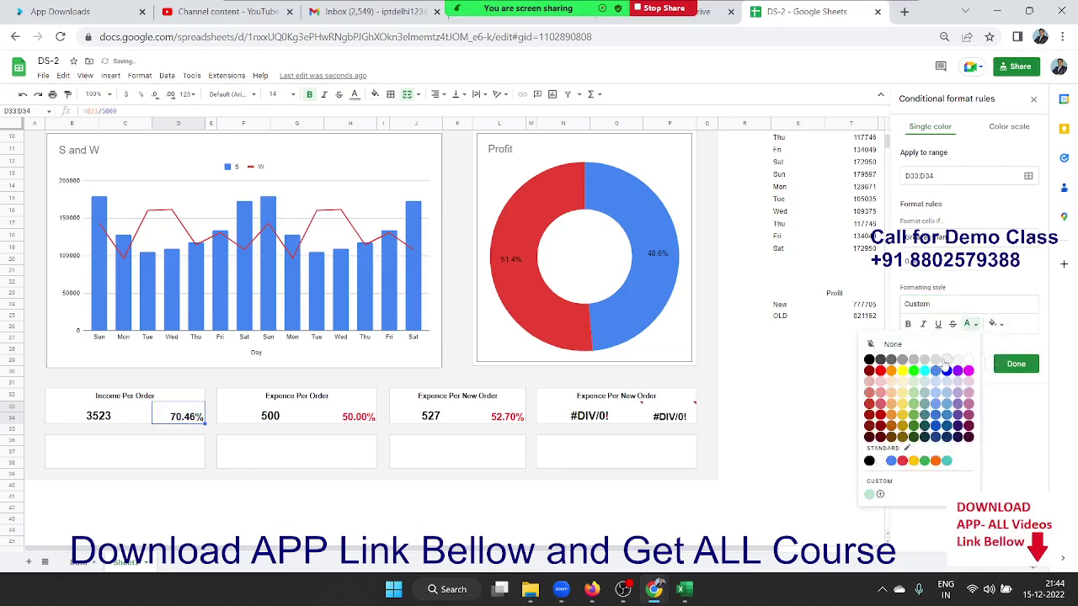
click(915, 413)
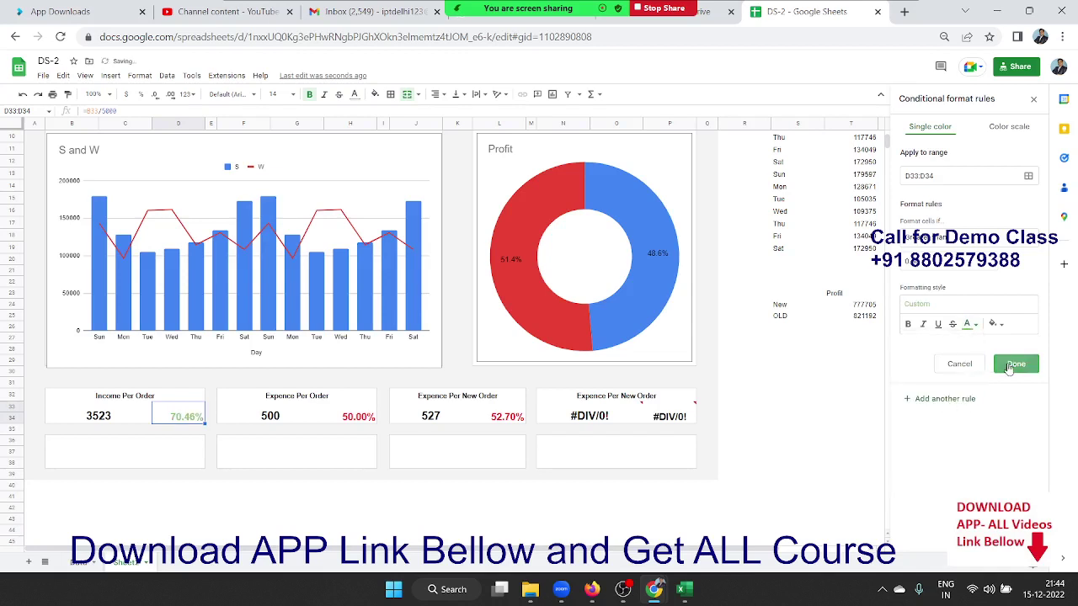
click(1013, 364)
click(663, 473)
Title the fourth card 'Profit Per Order'
click(609, 427)
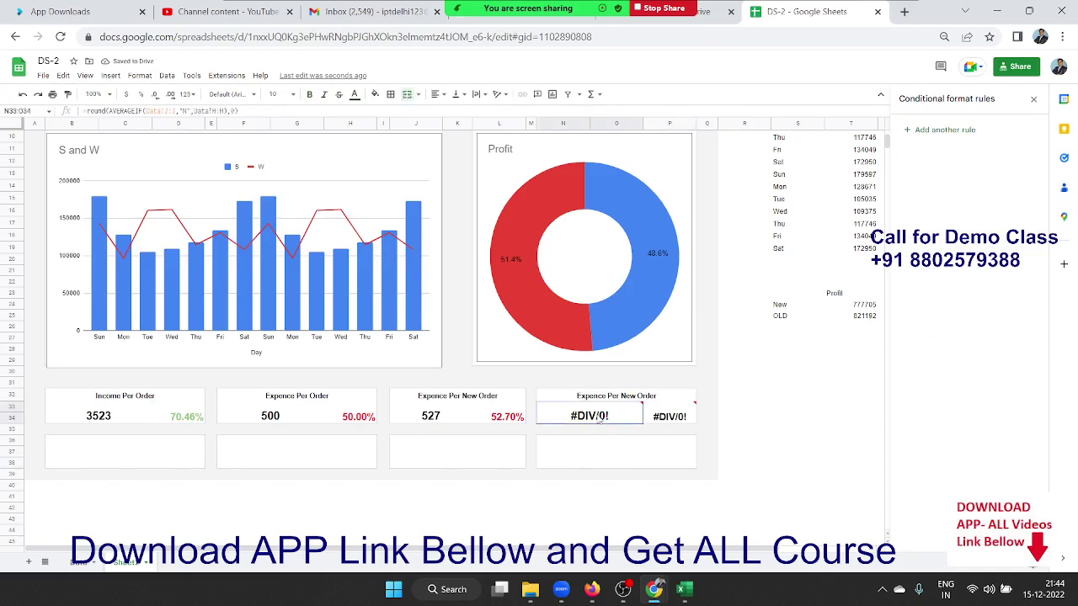
click(608, 402)
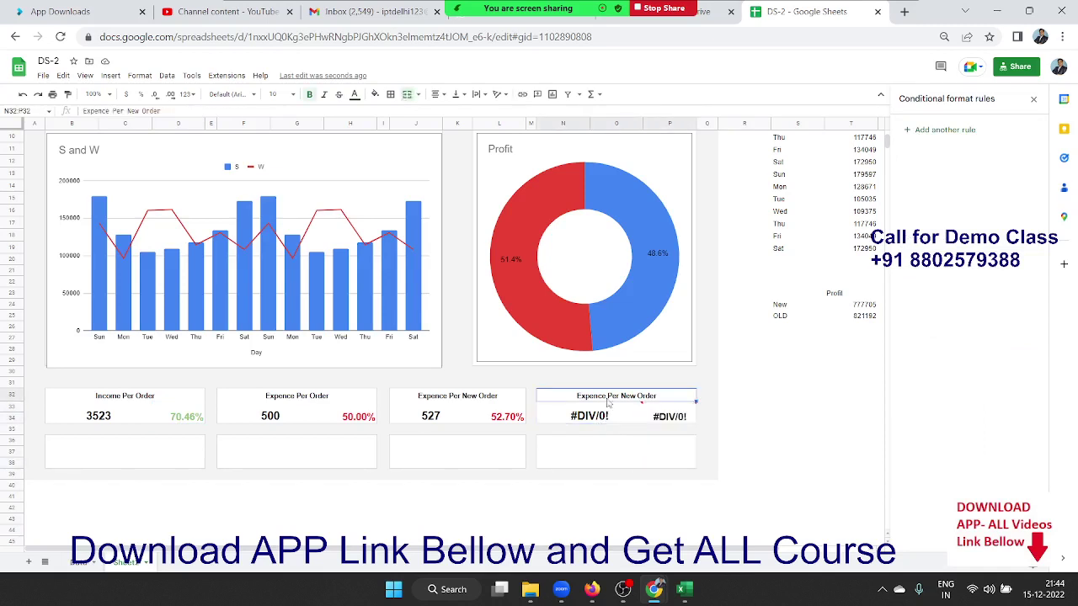
text(Pro)
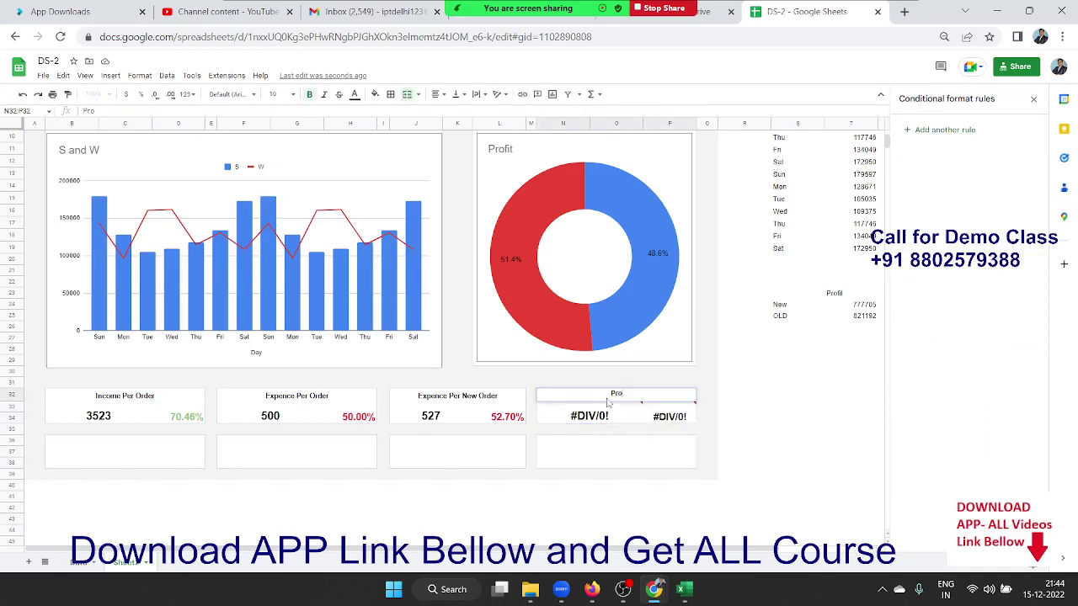
text(fit P)
text(er Orde)
text(r)
key(Return)
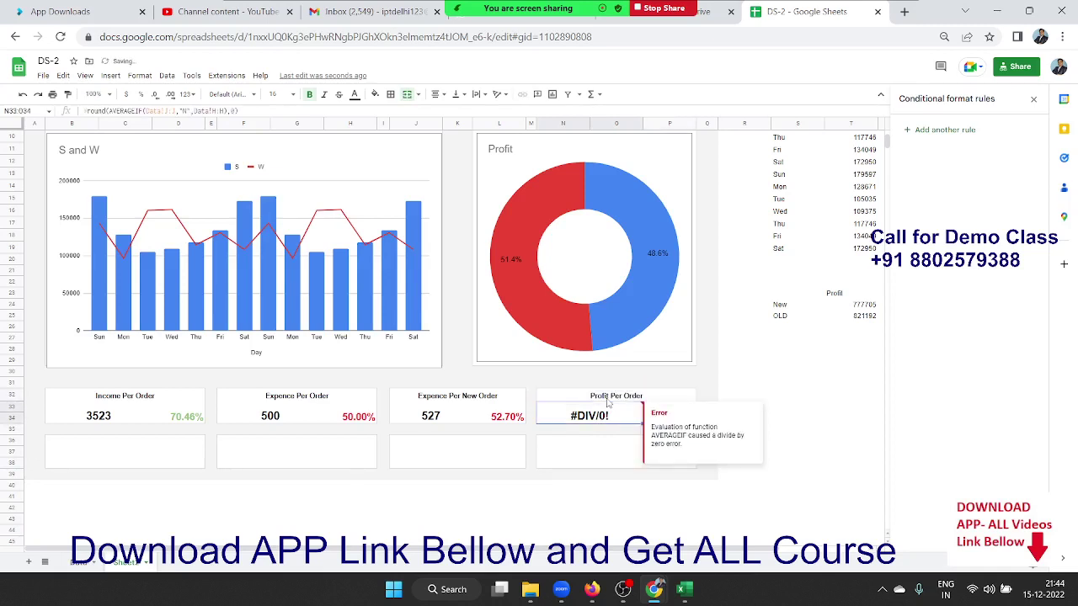
Enter =SUM(Data!H:H)/COUNT(Data!A:A) as the card's value, showing 3022.489603
text(=su)
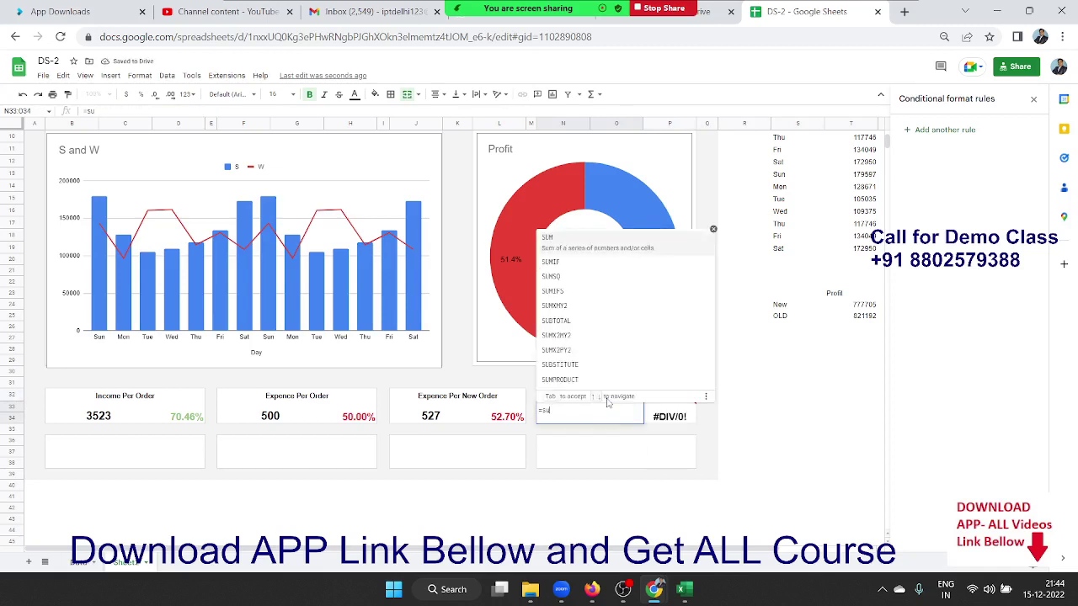
text(m)
key(Tab)
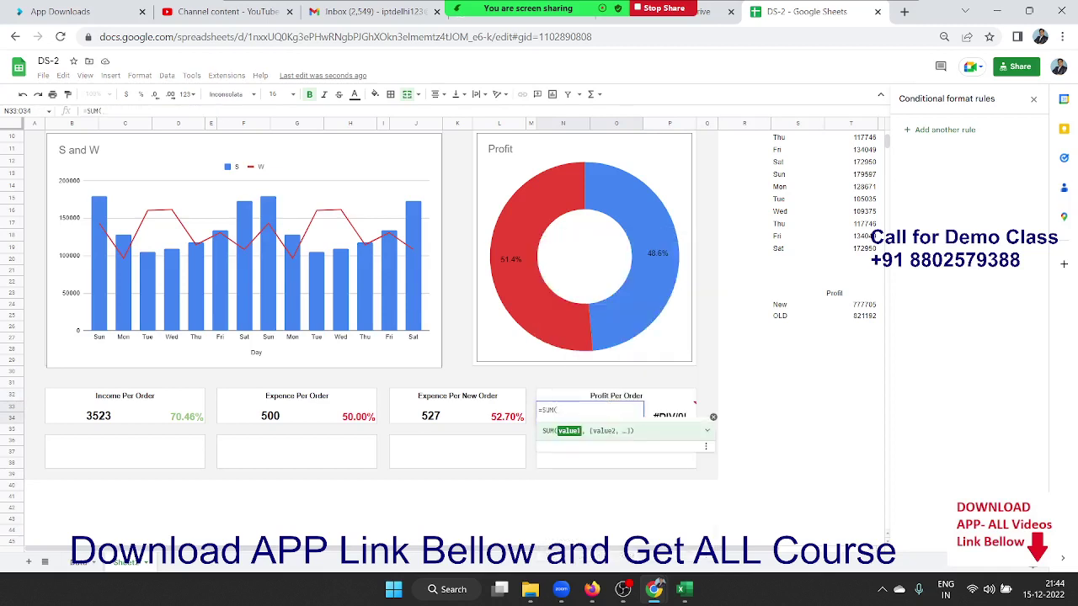
click(93, 563)
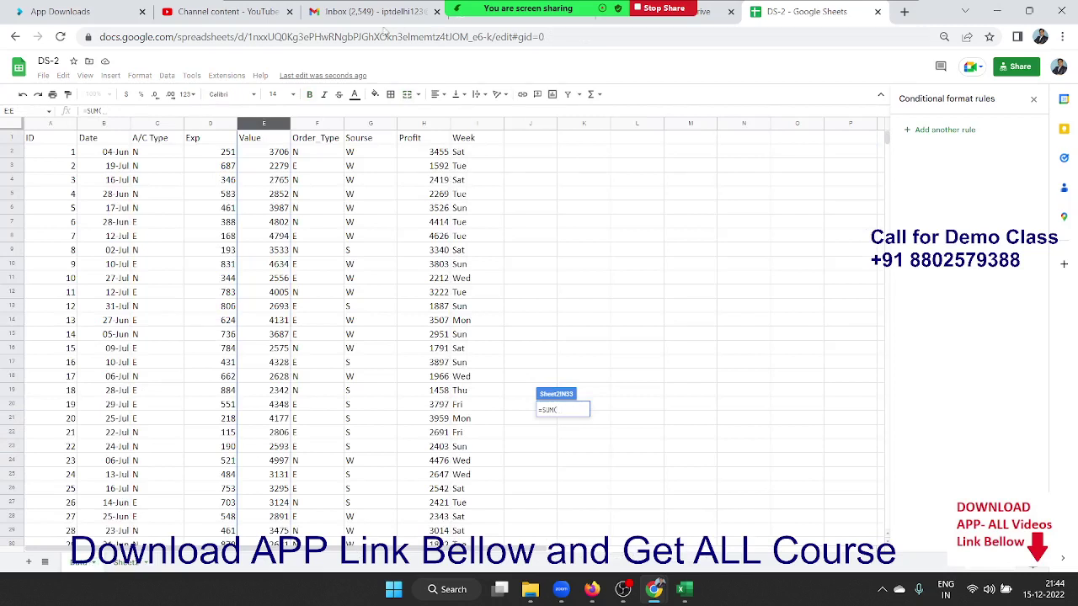
click(417, 124)
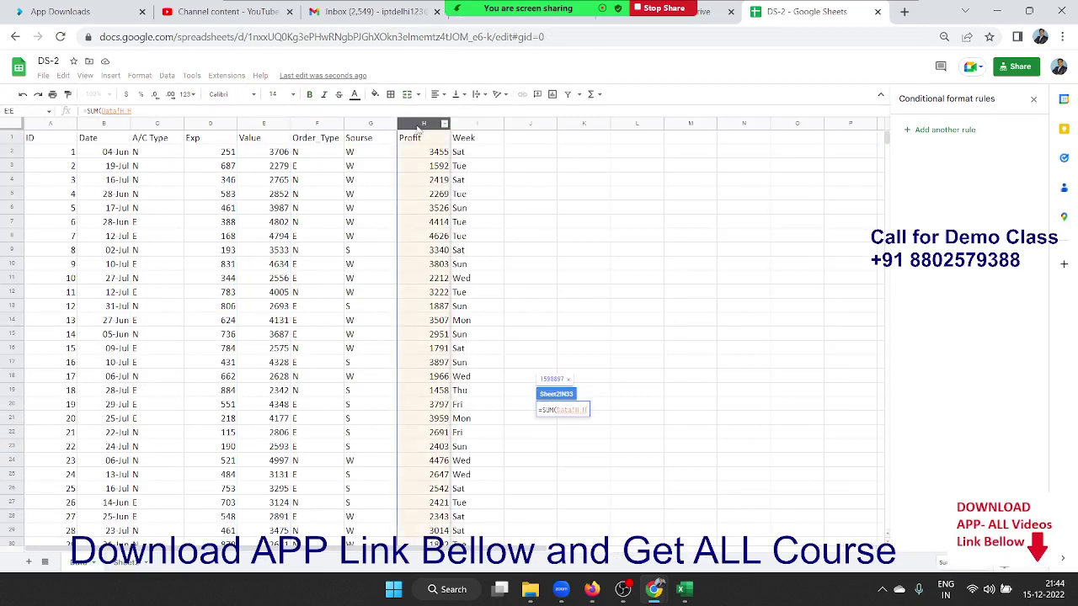
text())
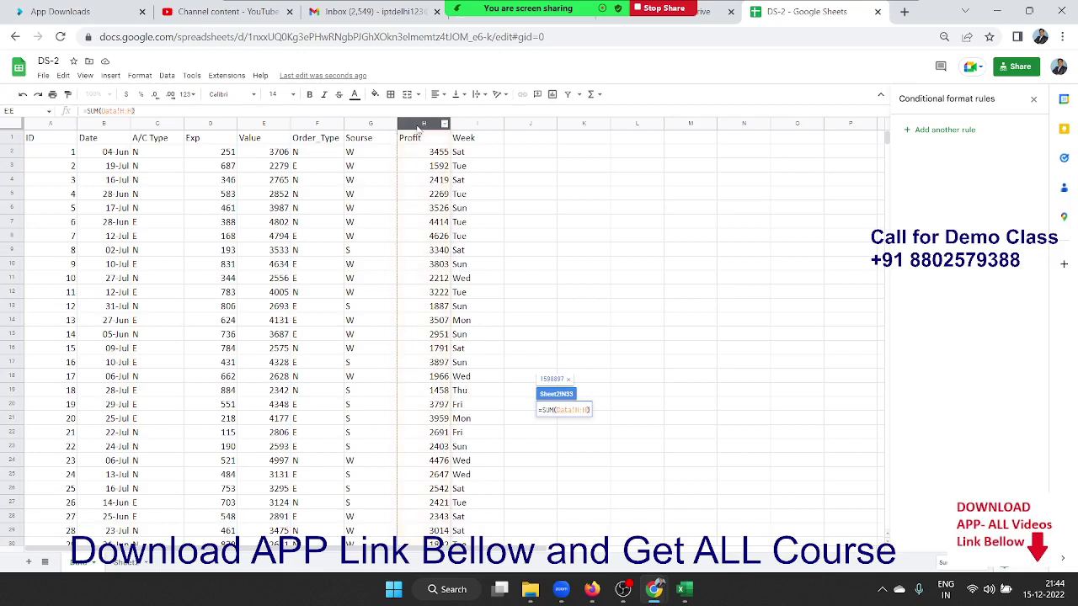
text(/coun)
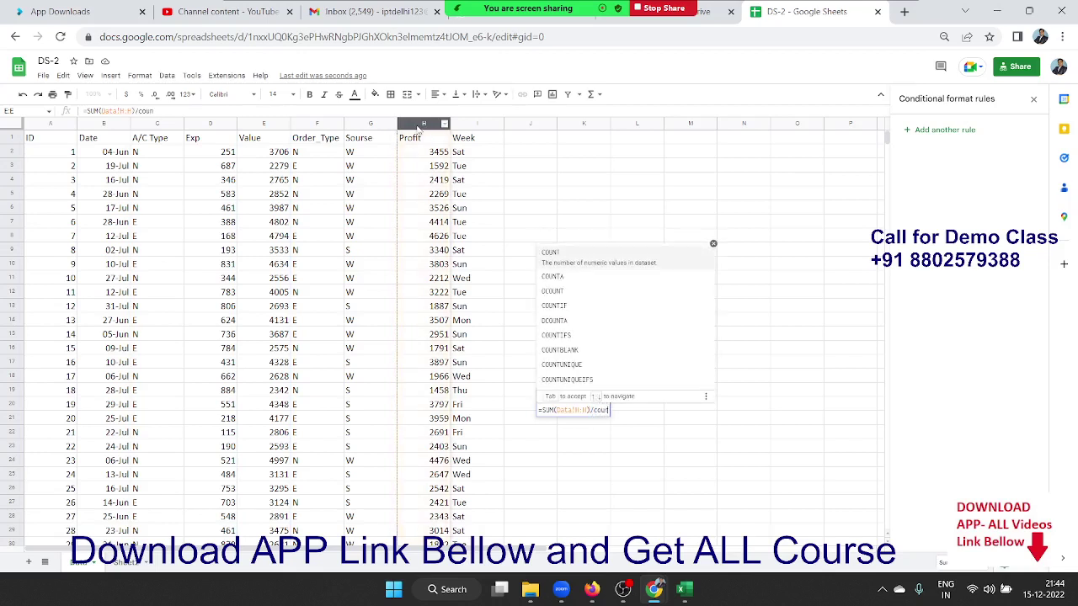
key(Tab)
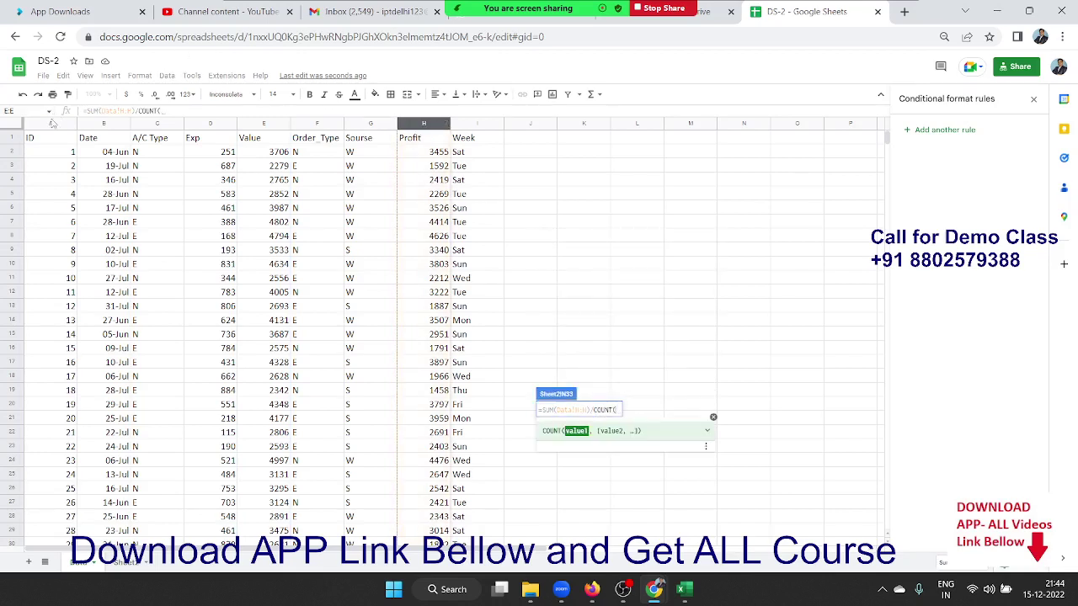
click(51, 124)
key(Return)
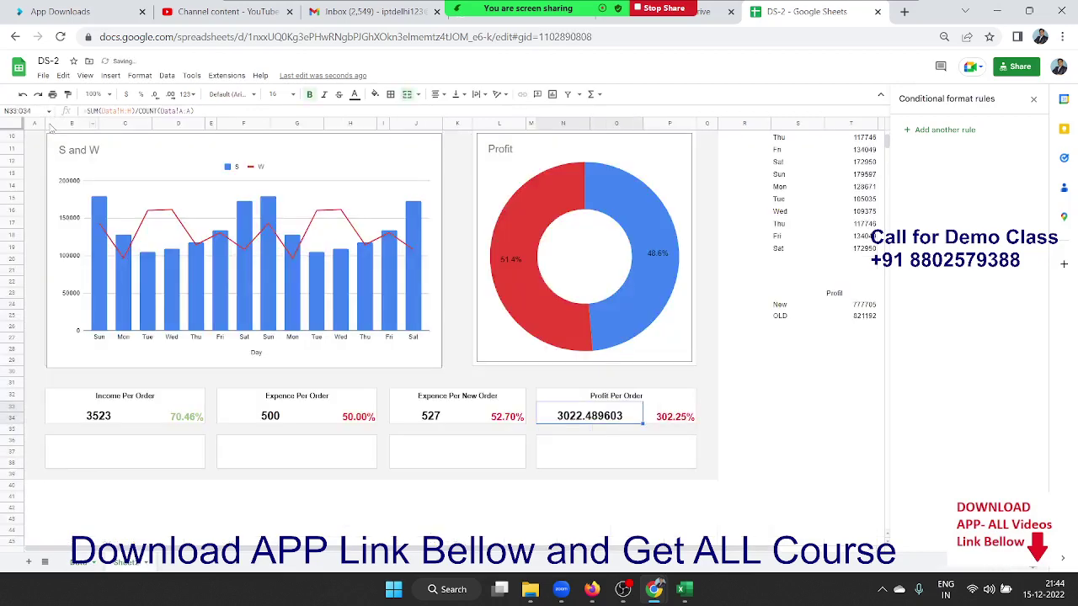
Wrap the profit formula in ROUND(...,0), fixing the misspelled function name, so it shows 3022
click(88, 112)
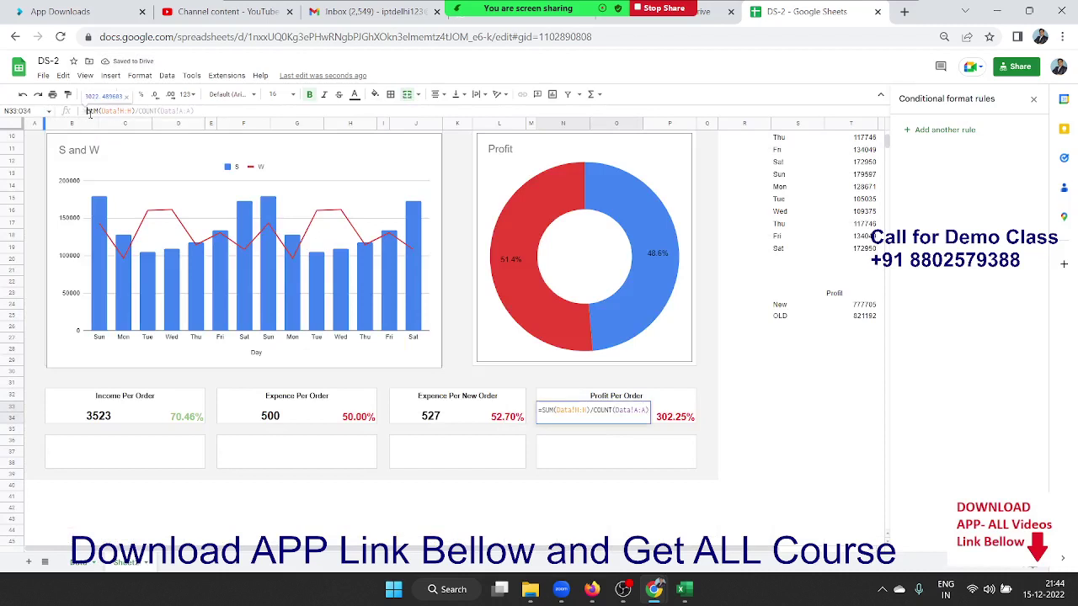
text(round)
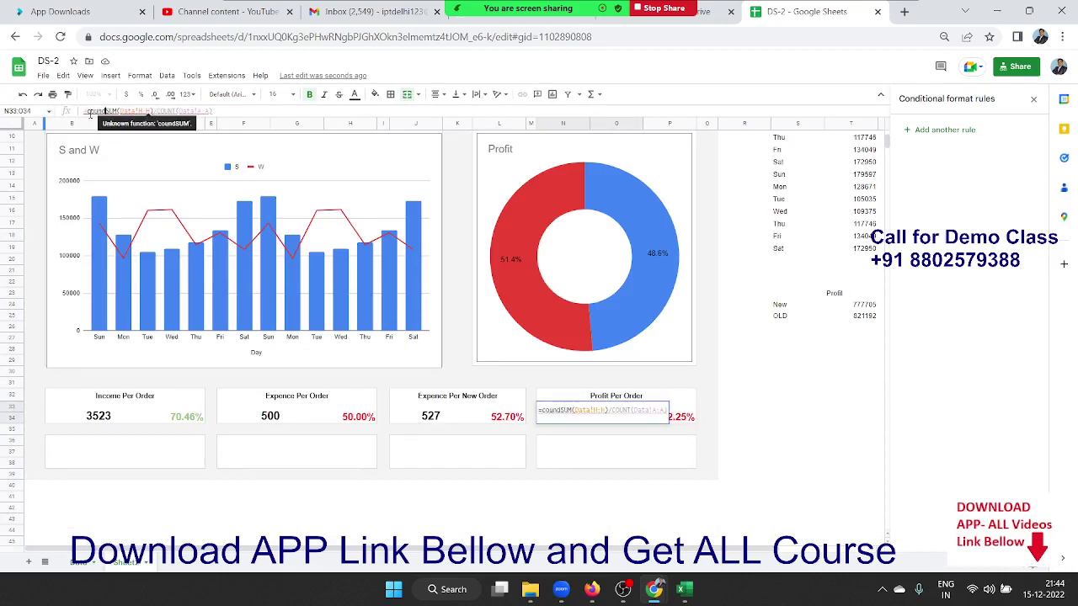
text(()
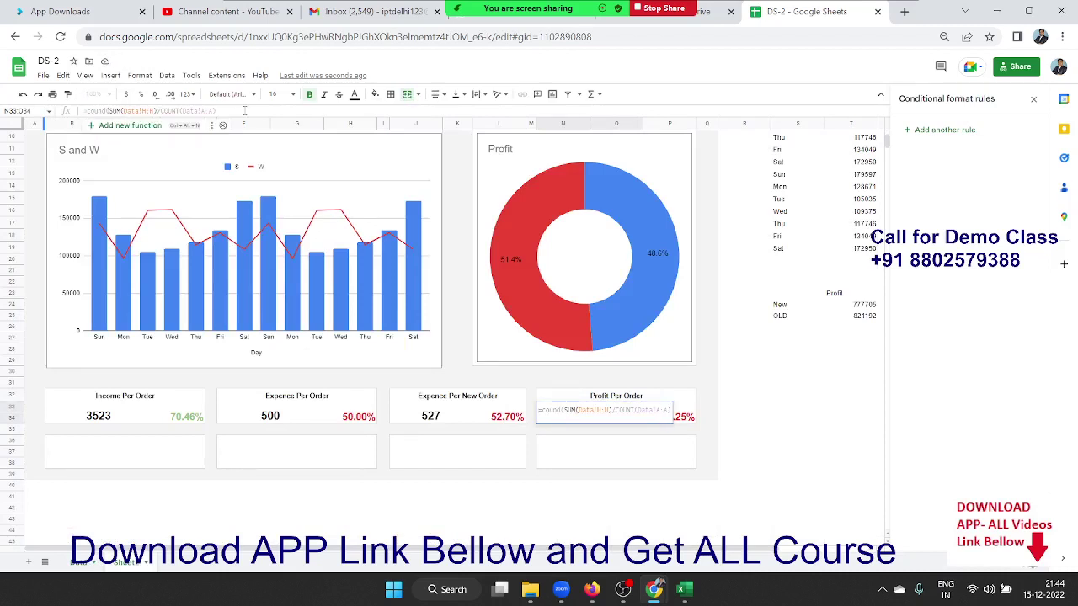
click(244, 110)
text(,0)
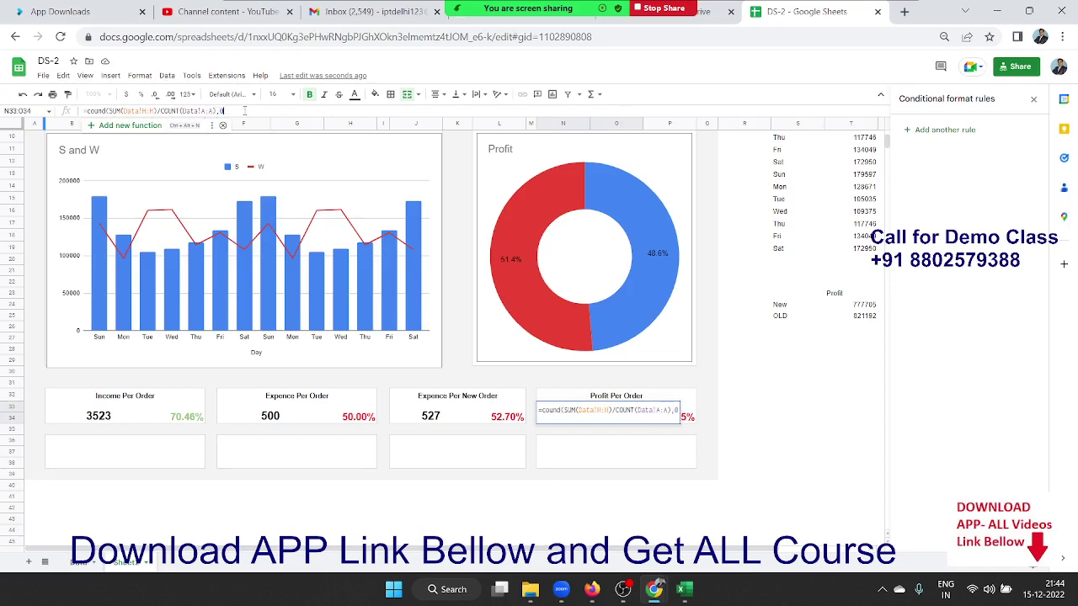
text())
key(Return)
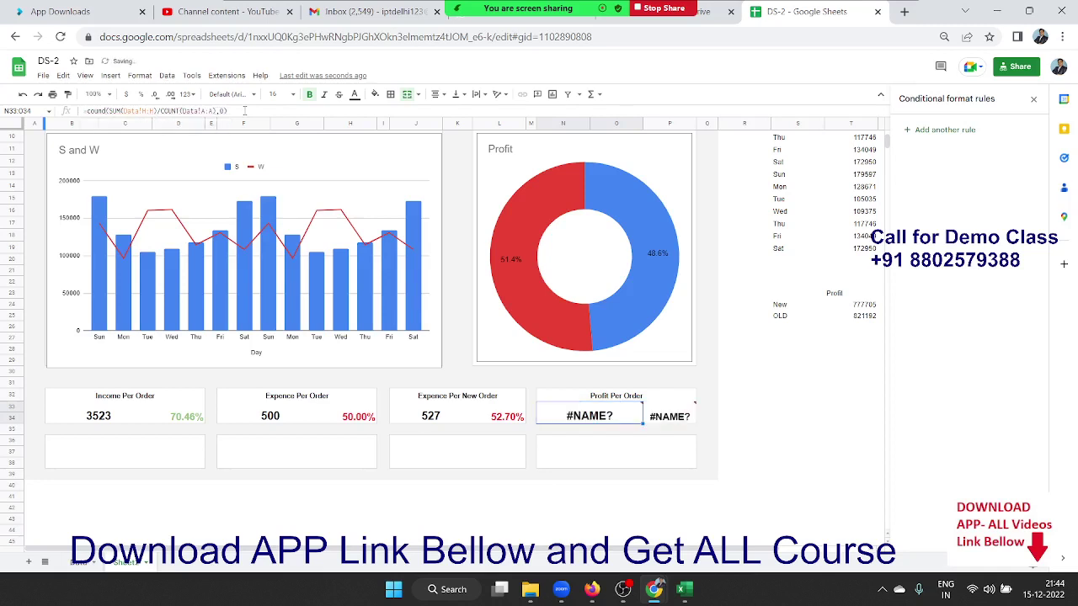
click(91, 111)
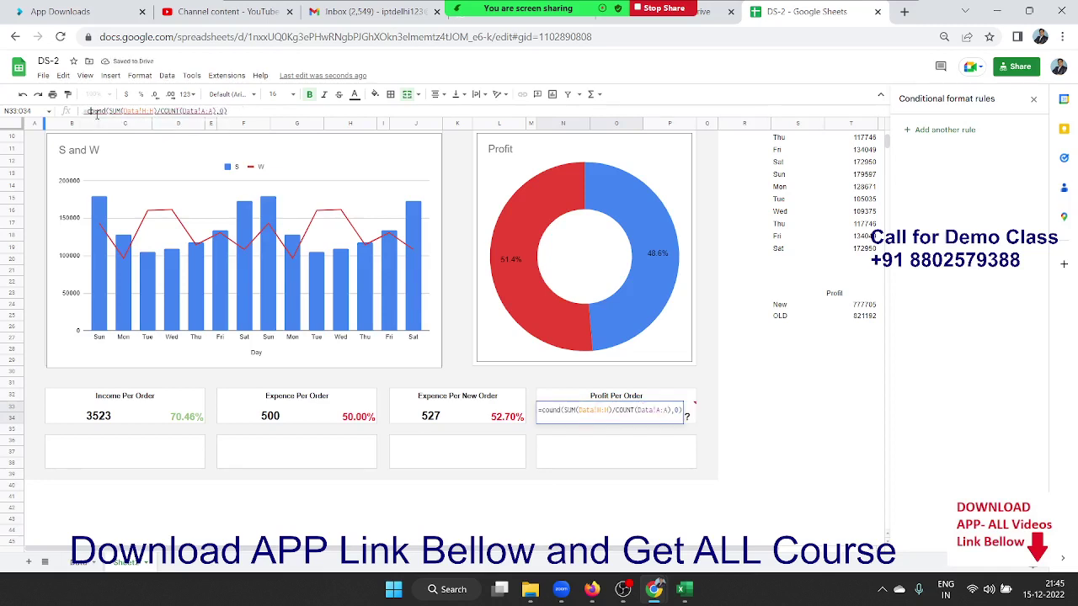
double_click(95, 111)
text(ROUND)
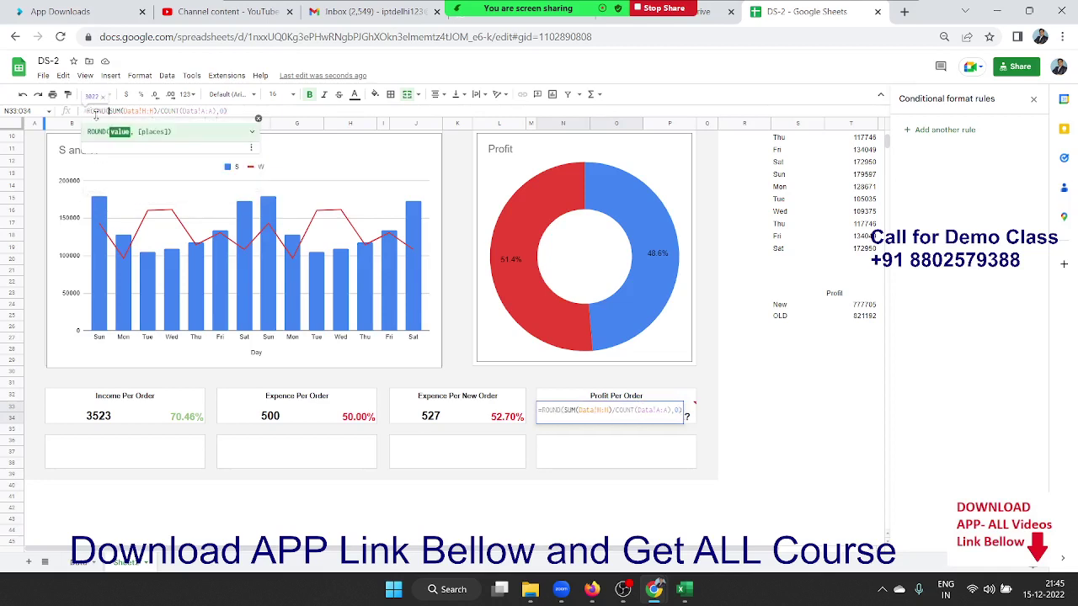
key(Return)
Compare the profit percentage formula =H33/1000 with the Excel reference dashboard's formula
key(Up)
key(Right)
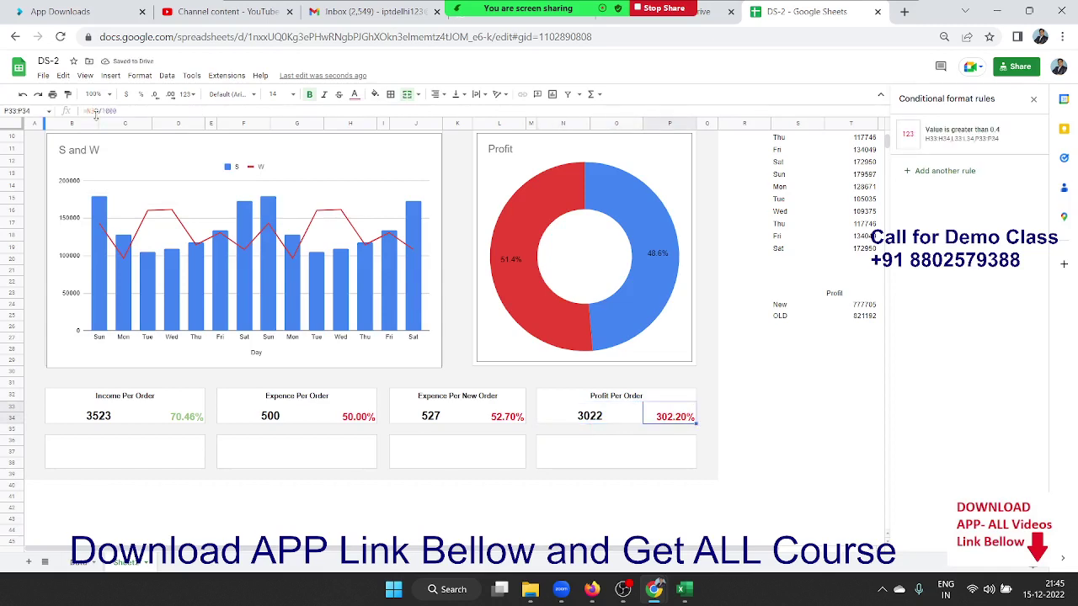
key(F2)
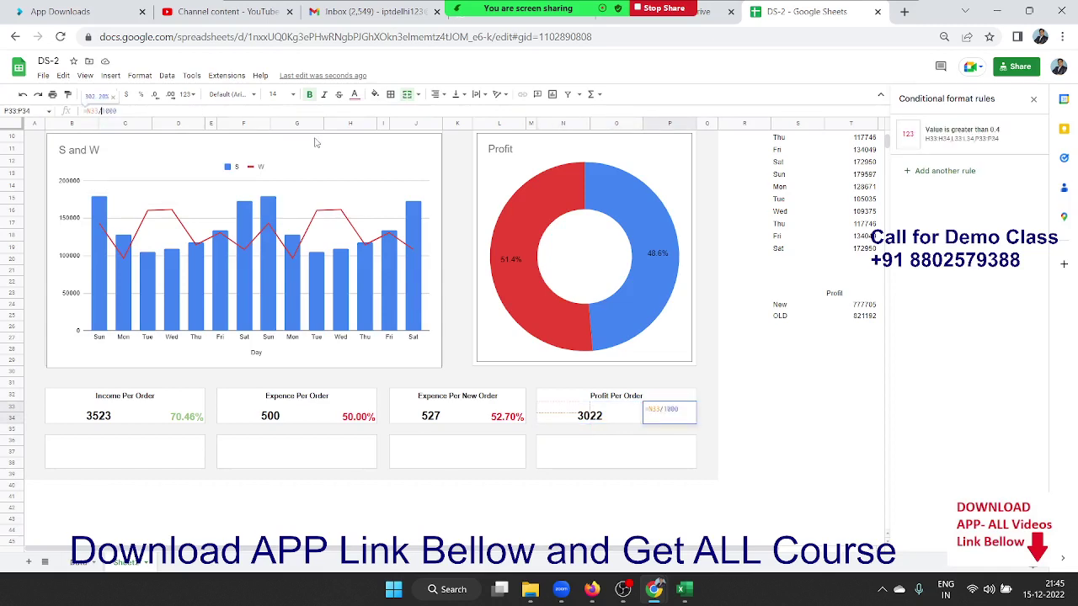
key(Escape)
key(alt+Tab)
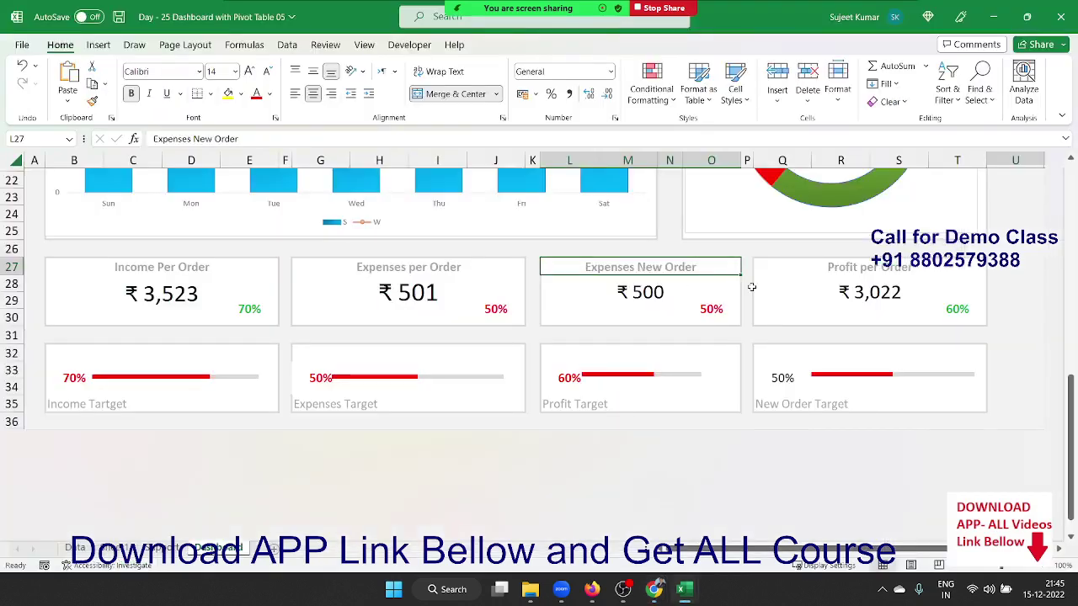
click(954, 309)
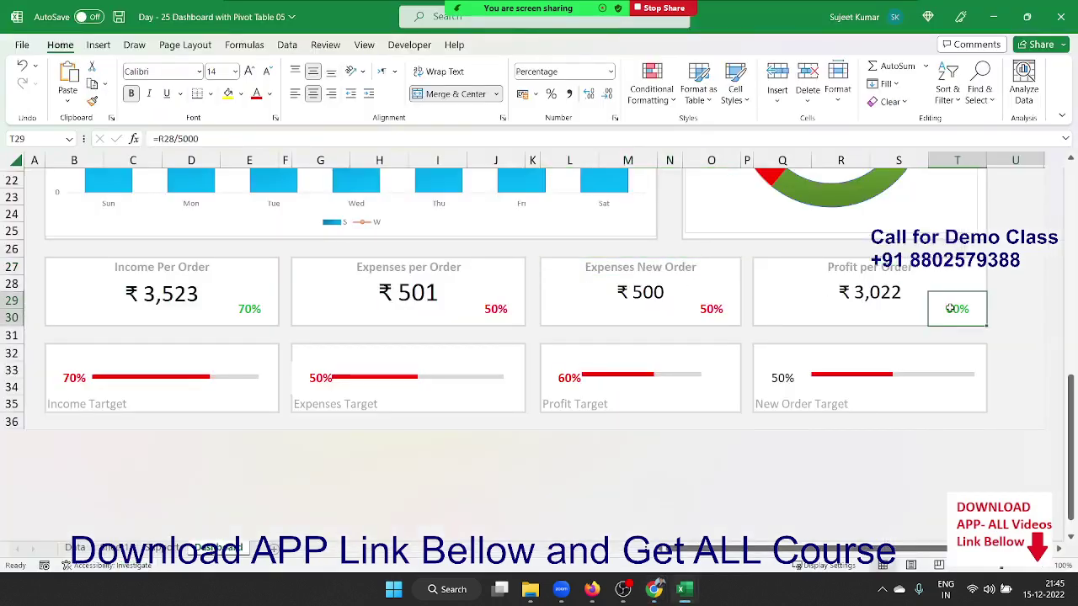
key(alt+Tab)
Divide the profit percentage by 5000 instead of 1000 (60.44%), then open the greater-than-0.4 rule
key(F2)
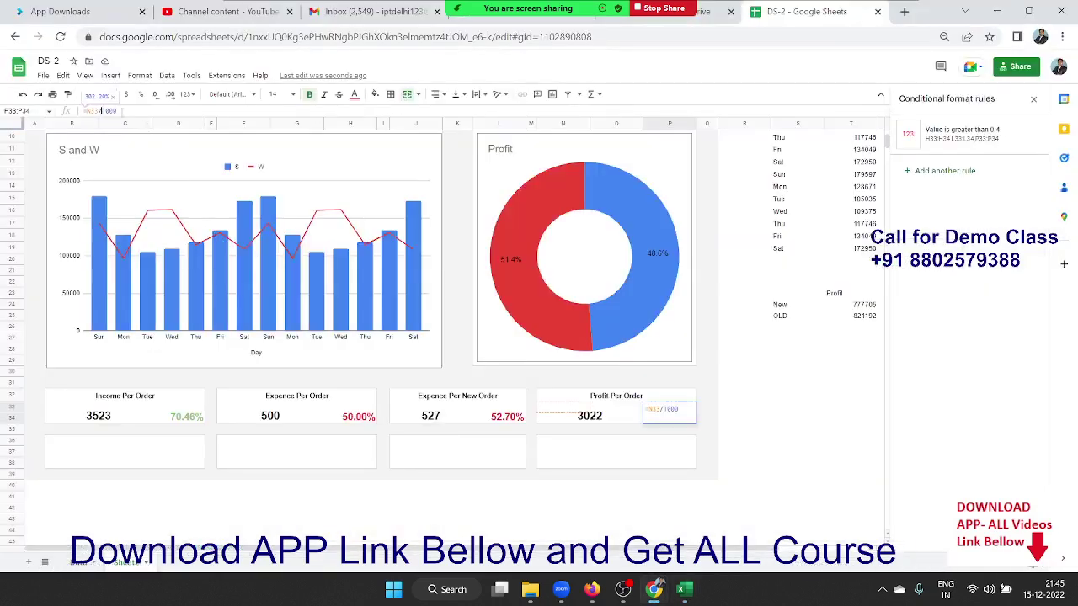
key(BackSpace)
key(BackSpace)
key(BackSpace)
text(5000)
key(Return)
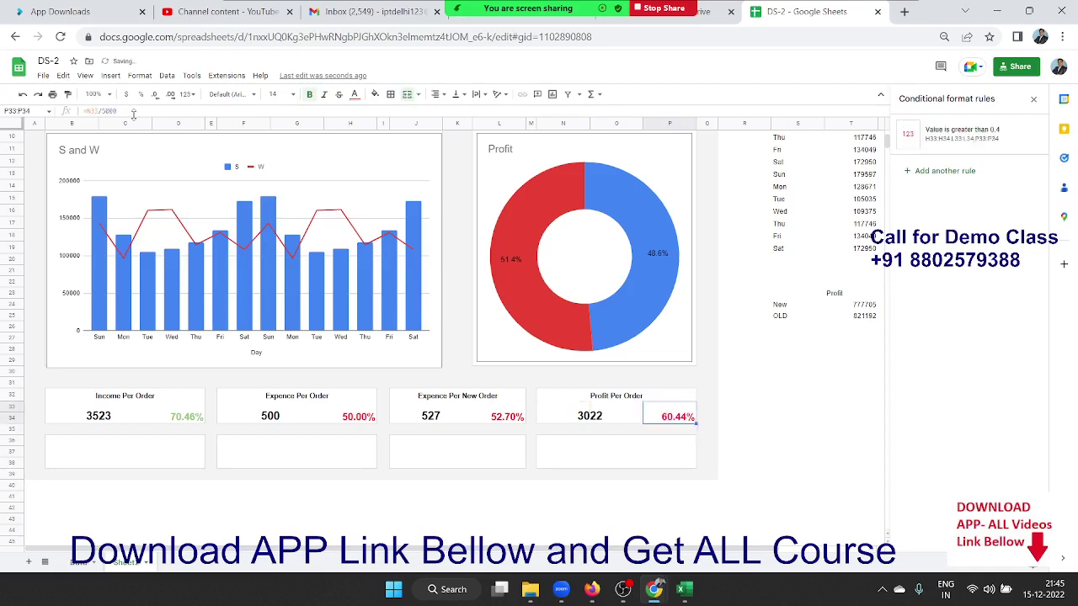
click(914, 140)
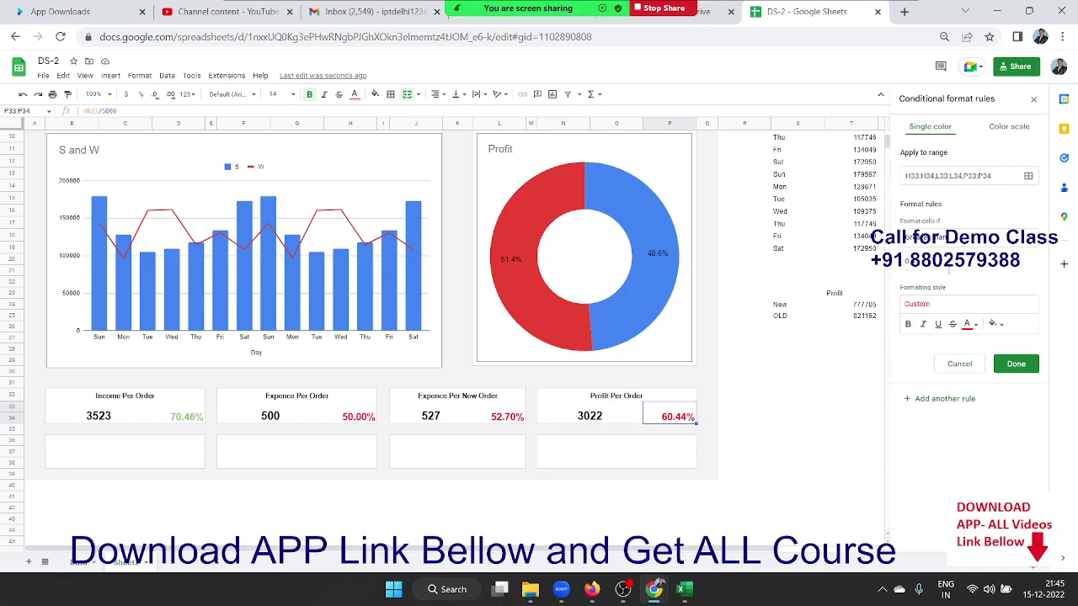
Change the conditional formatting rule to apply to N33:O34 when the value is greater than 0.4
click(1003, 176)
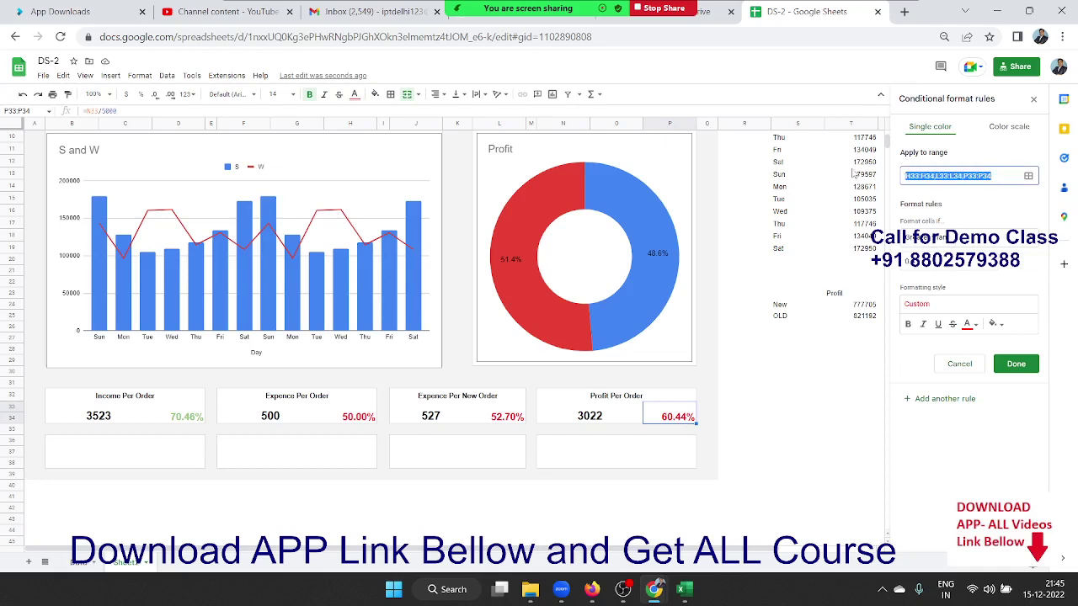
key(BackSpace)
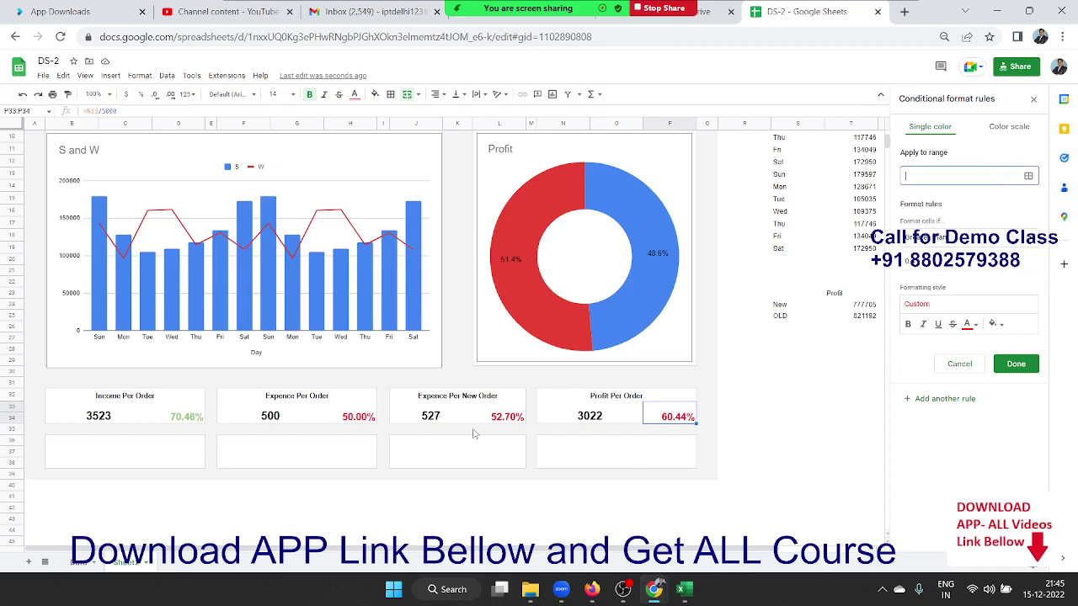
click(596, 423)
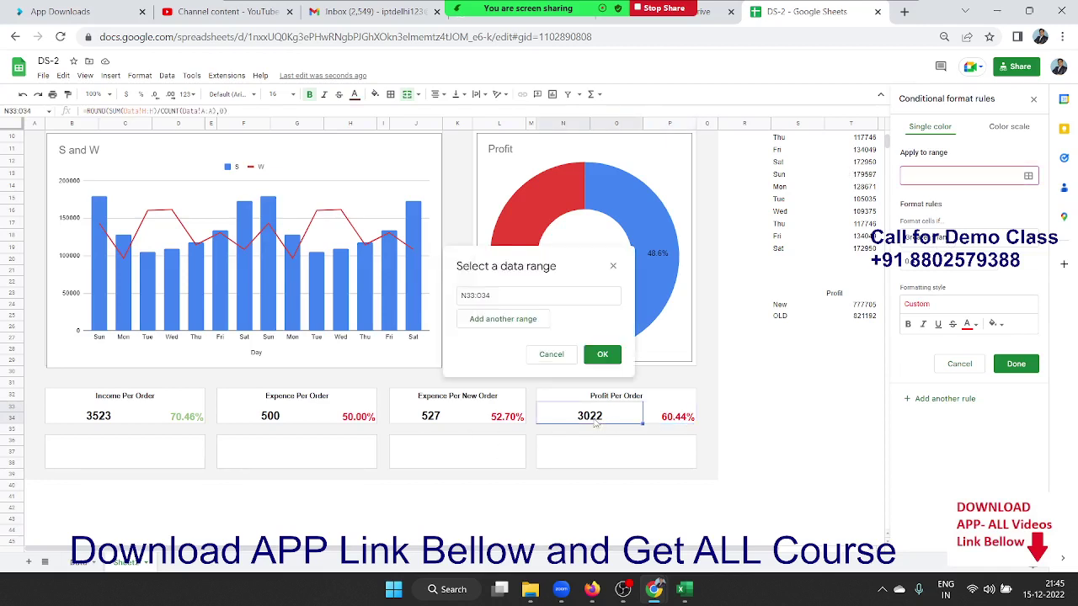
click(602, 354)
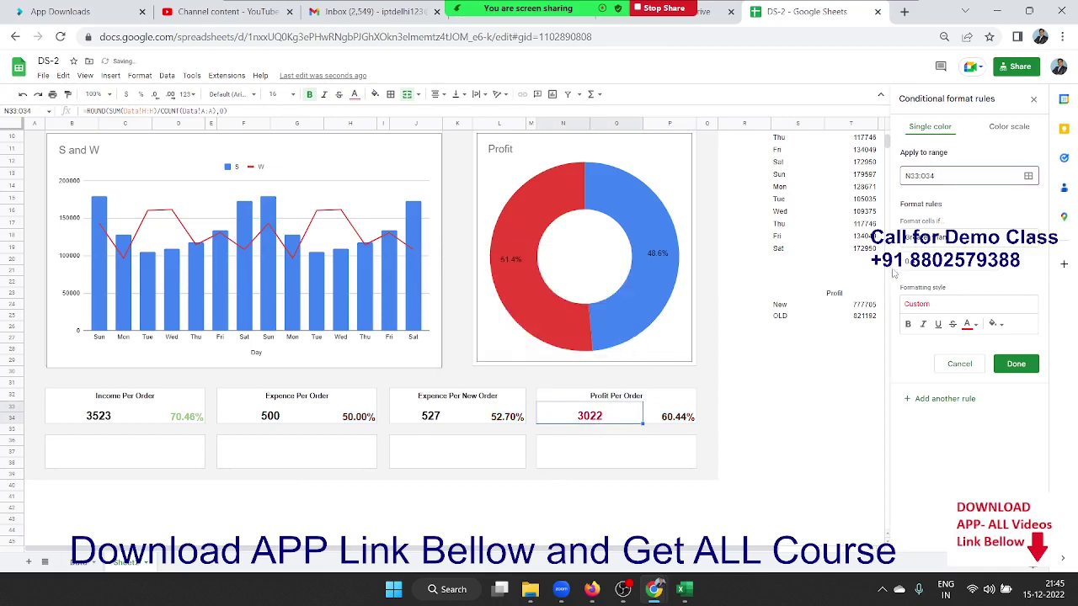
click(914, 246)
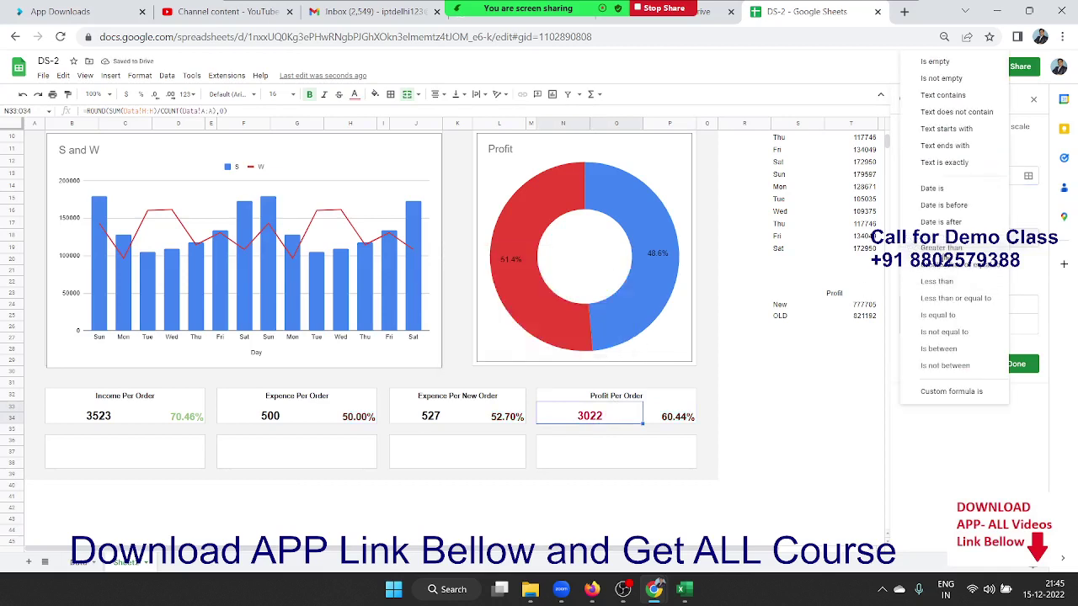
click(945, 264)
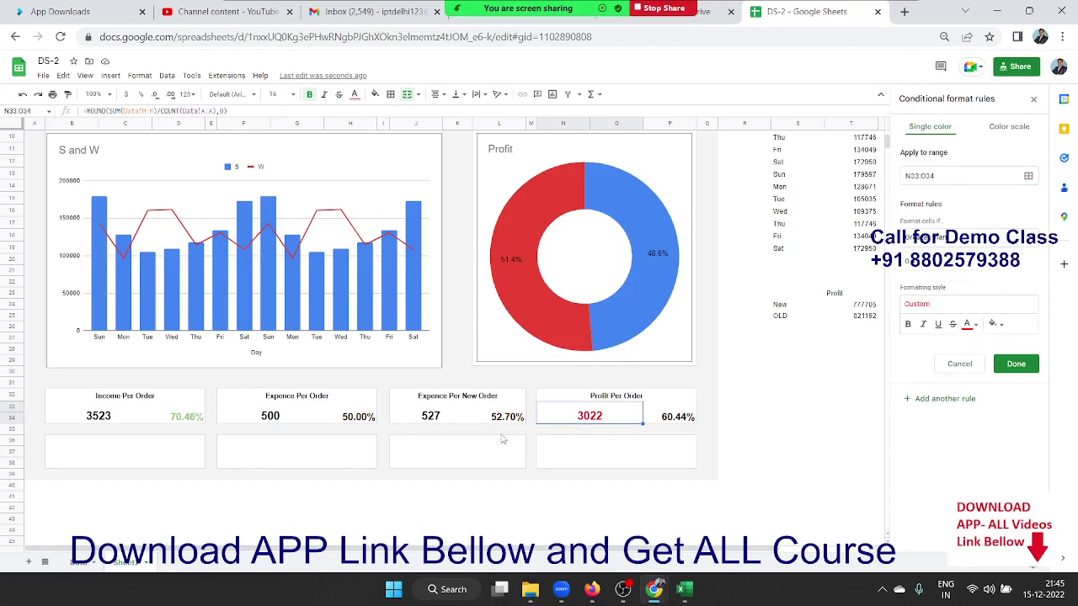
key(Return)
key(Escape)
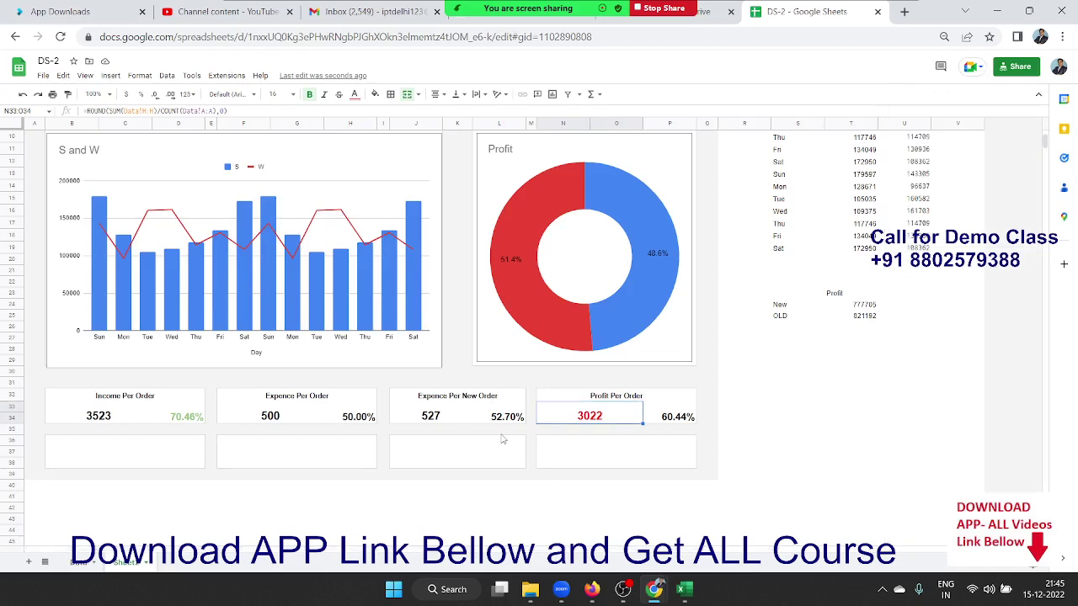
Undo the Profit Per Order colour change and switch to the Excel reference dashboard
click(531, 455)
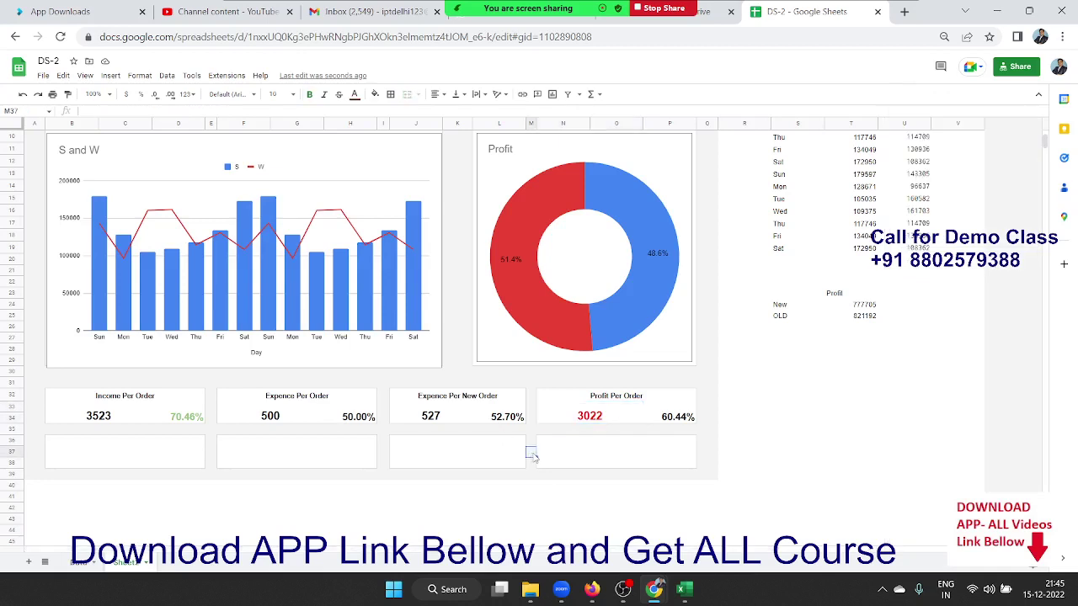
key(ctrl+z)
click(381, 483)
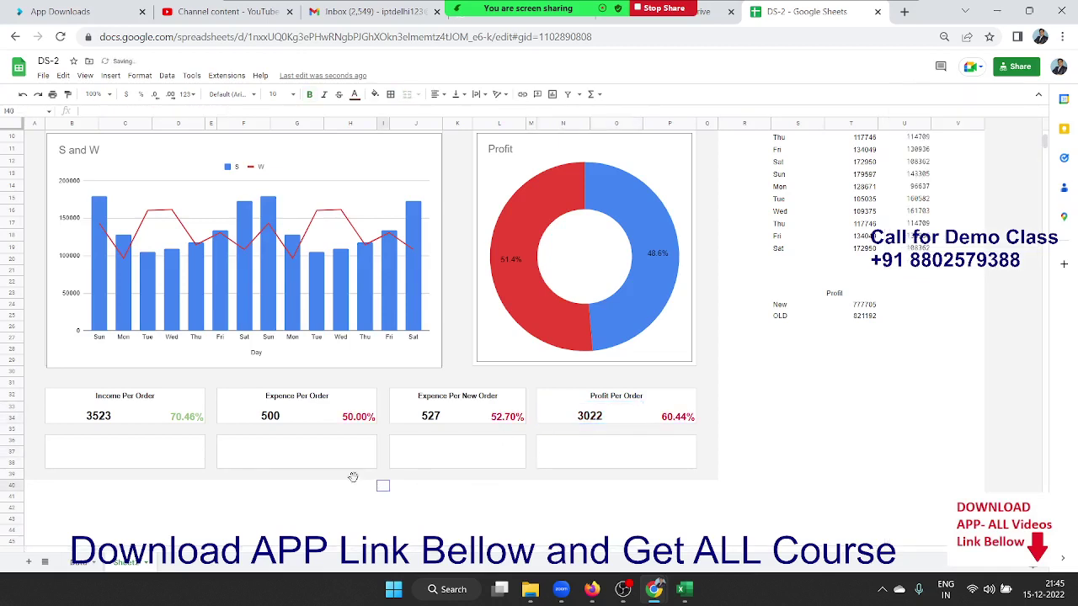
click(211, 453)
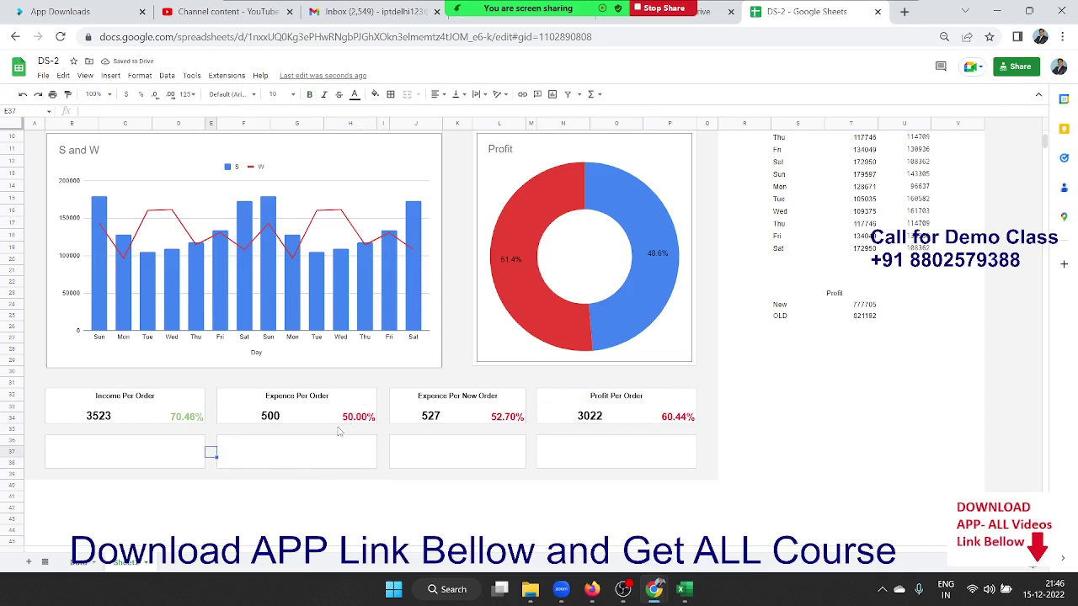
click(192, 416)
click(145, 464)
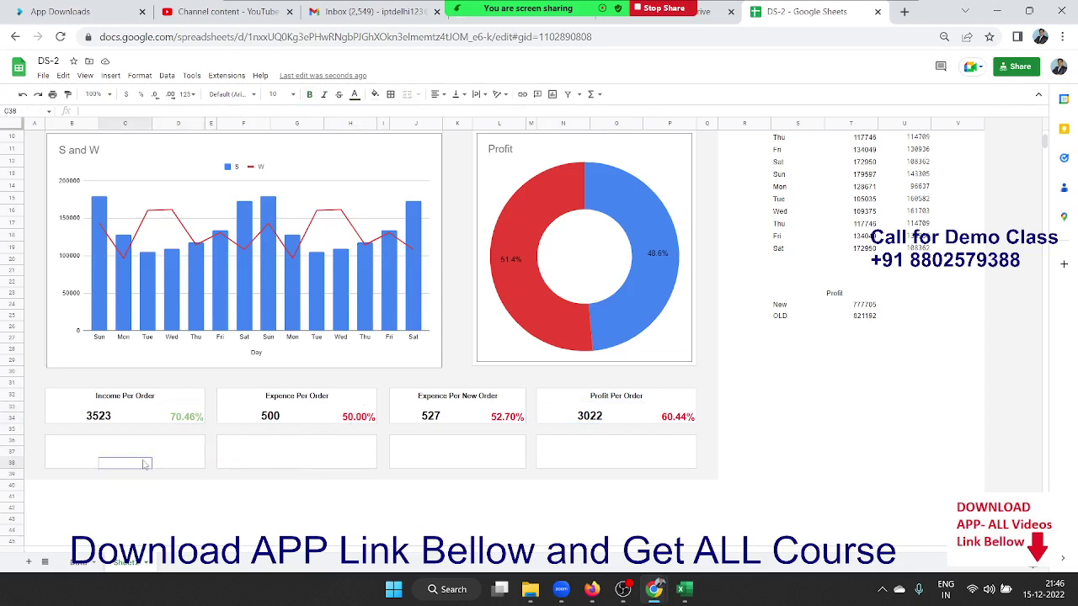
click(140, 456)
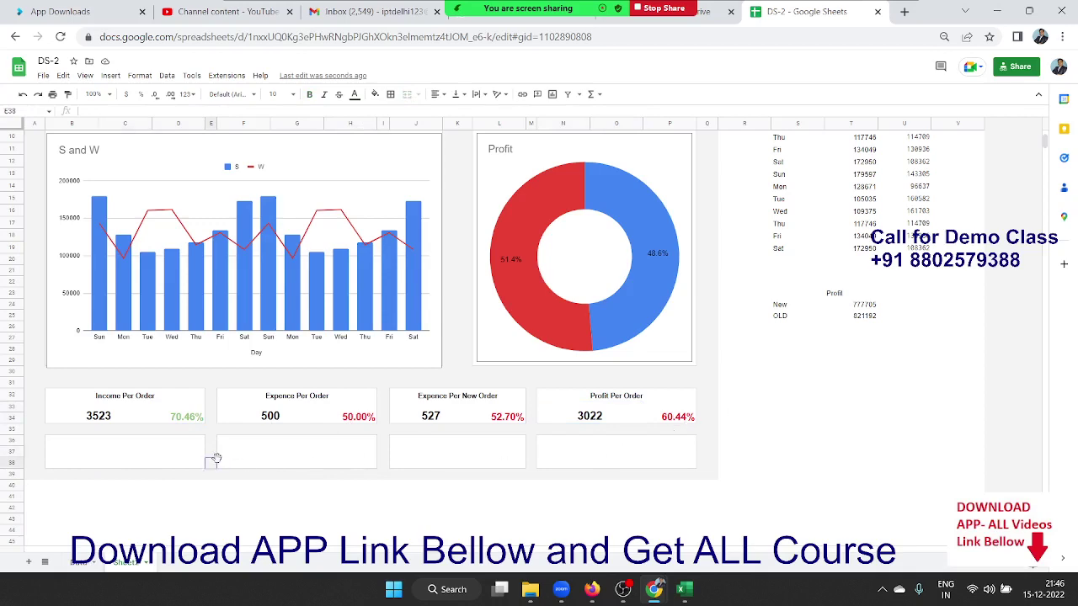
key(alt+Tab)
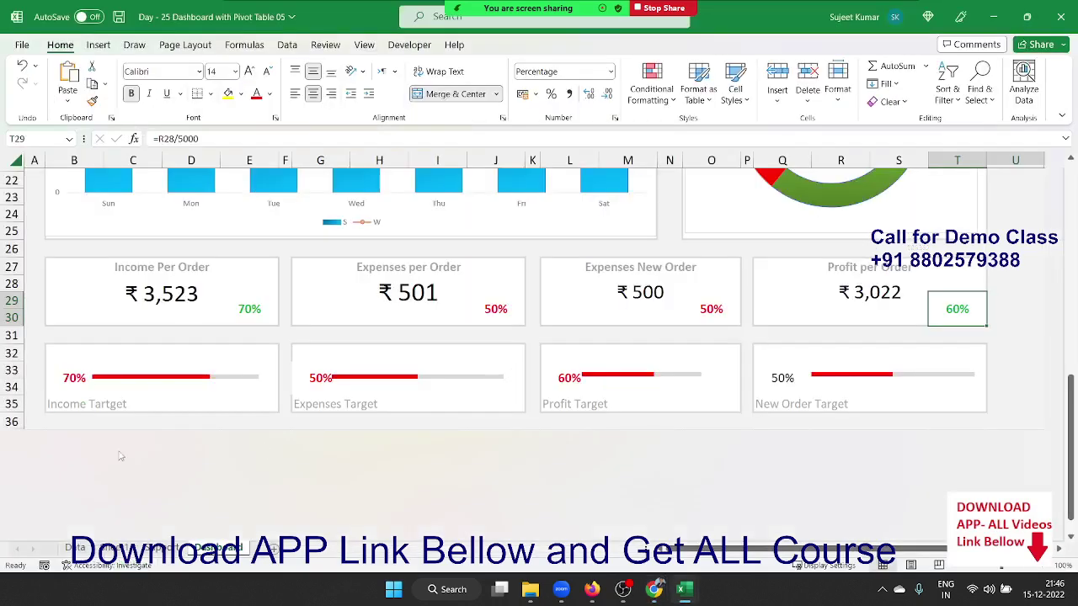
Inspect Excel's Income Target progress bar, its 70% cell and the Income Per Order card
click(90, 404)
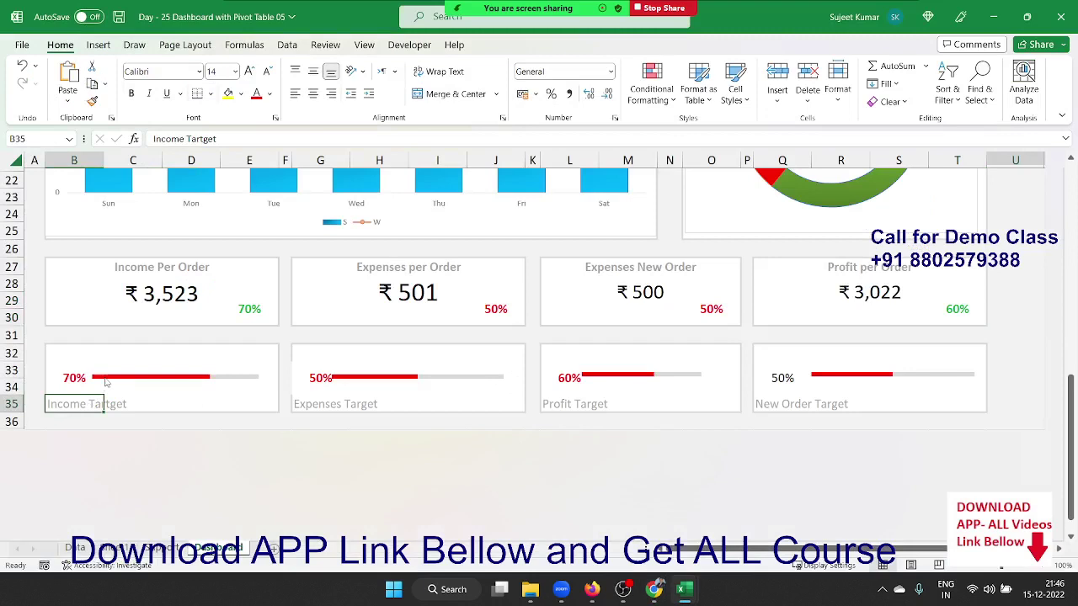
click(105, 383)
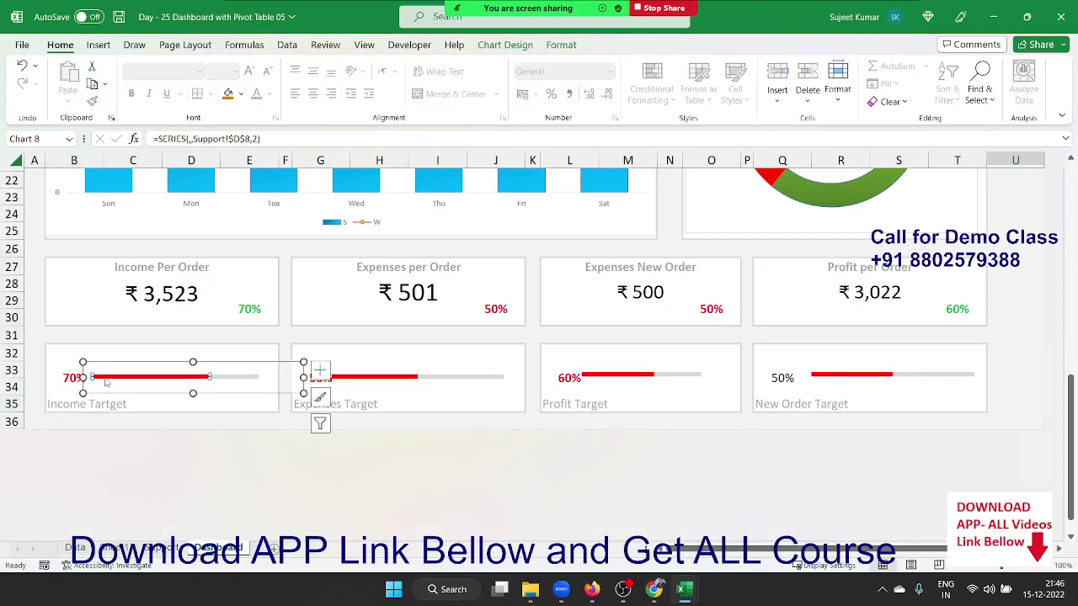
click(245, 313)
click(173, 378)
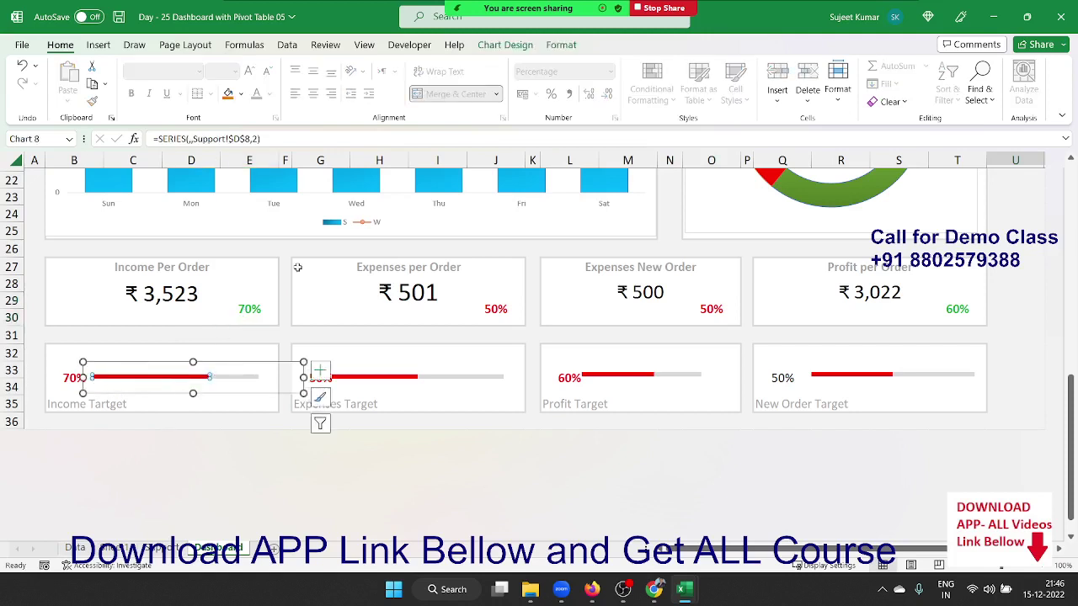
drag(242, 316, 133, 408)
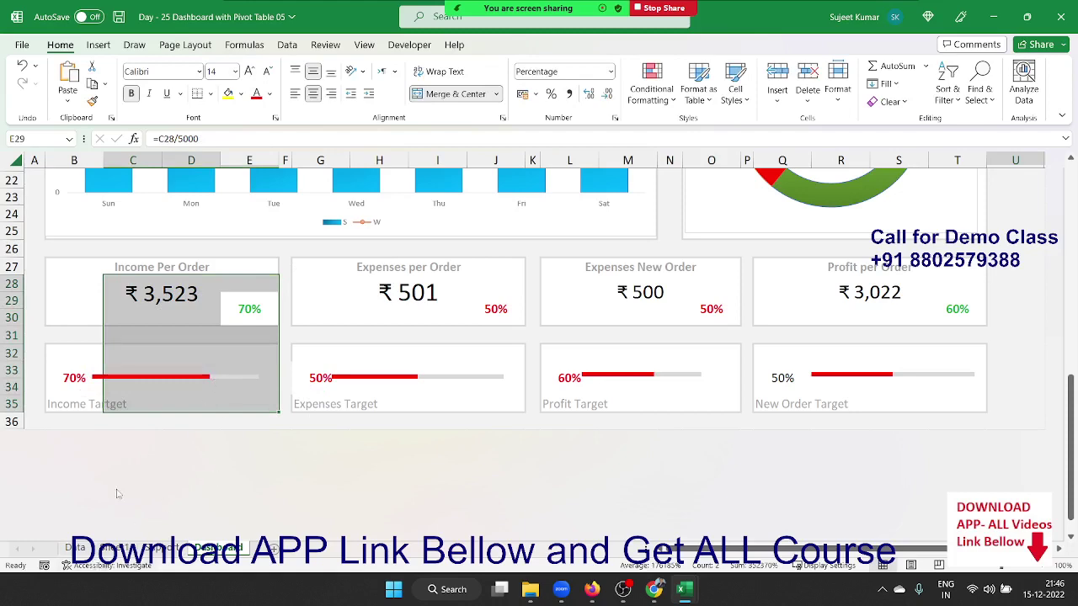
Review the Data and pivot helper sheets, then return to the Google Sheets dashboard
click(84, 549)
click(178, 548)
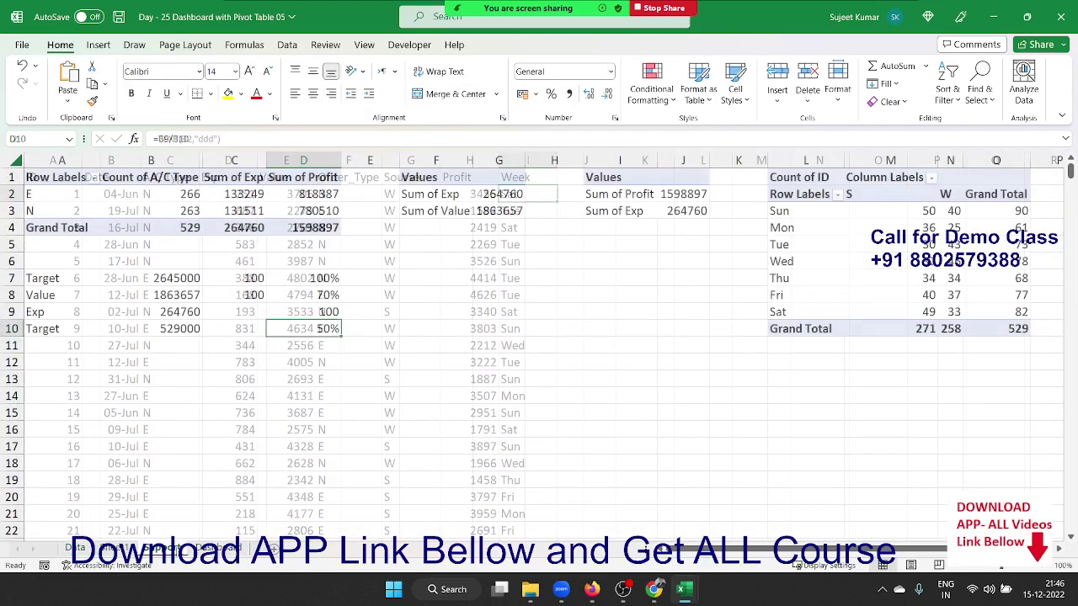
click(218, 548)
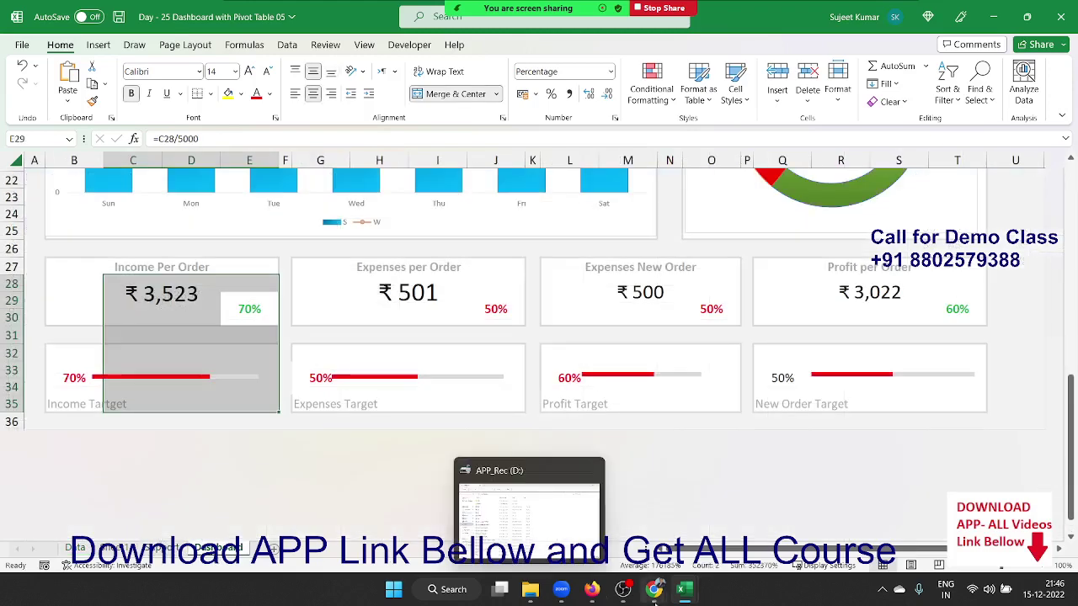
click(653, 589)
click(612, 552)
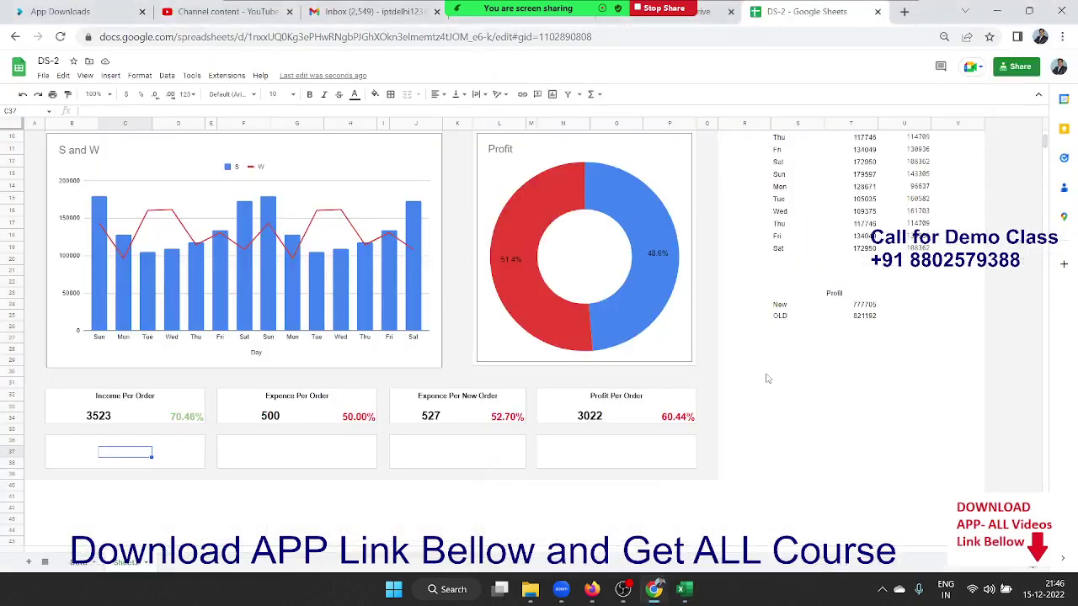
Link helper cell S28 to the 70.46% income percentage with a formula
click(798, 361)
click(795, 353)
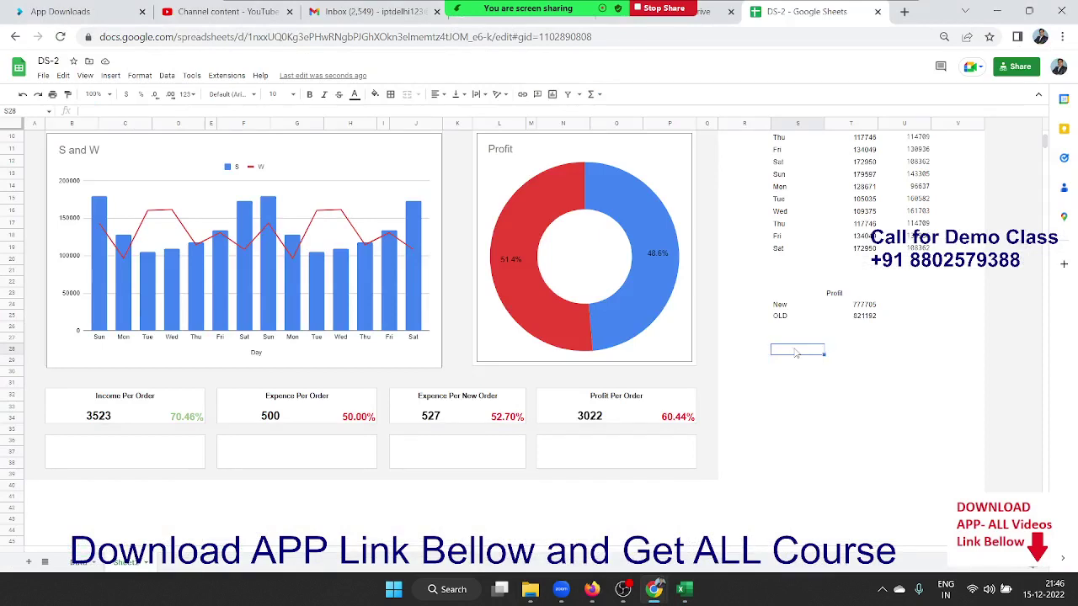
double_click(795, 353)
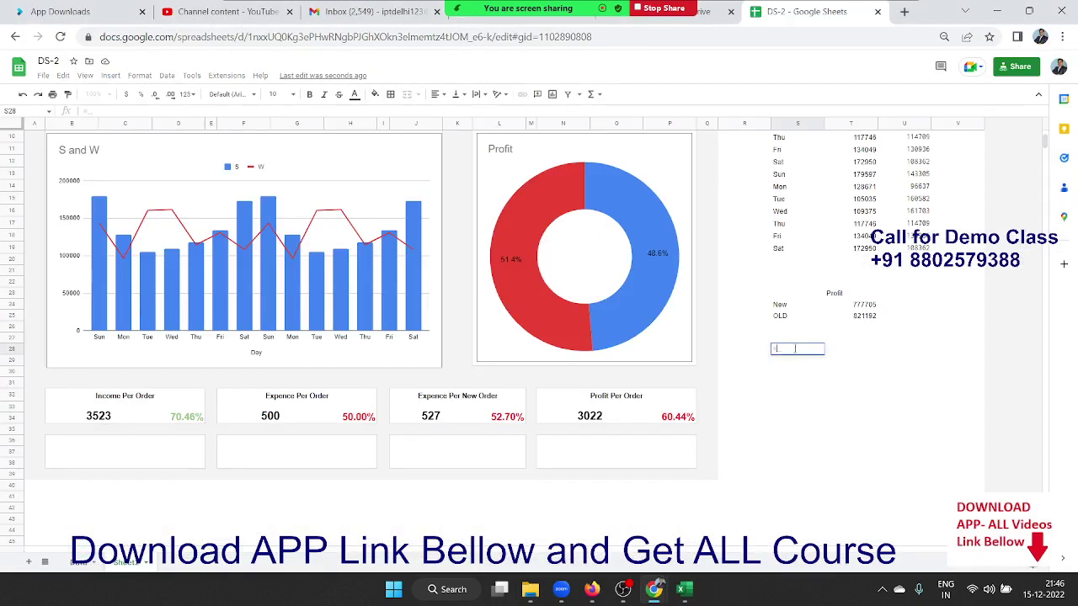
click(189, 423)
key(Return)
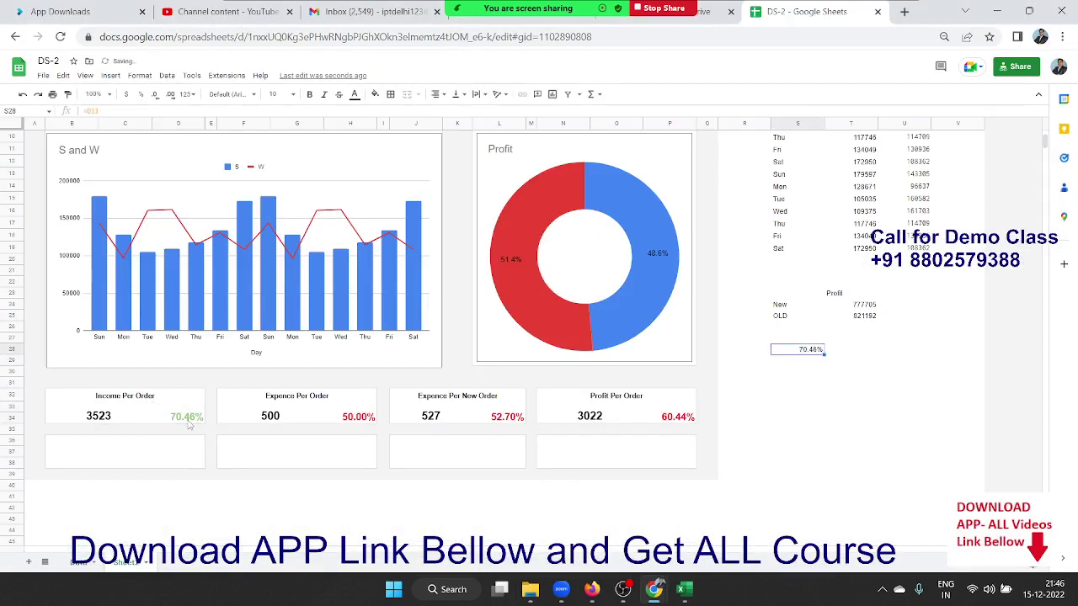
Enter 100% in R28 and select the R28:S28 helper range
key(Up)
key(Left)
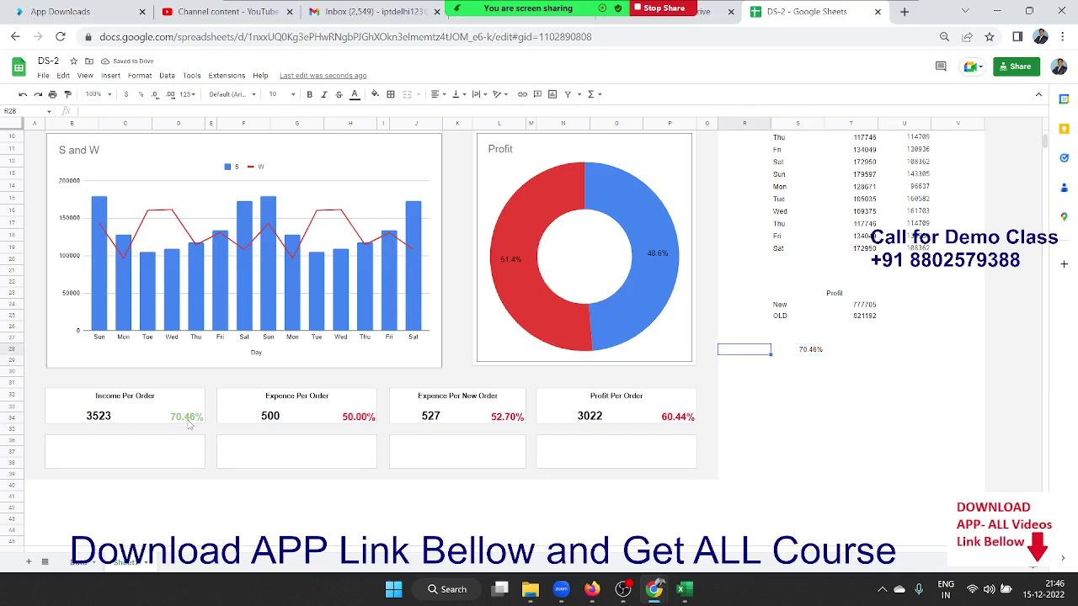
text(100)
text(%)
key(Return)
key(Up)
key(shift+Right)
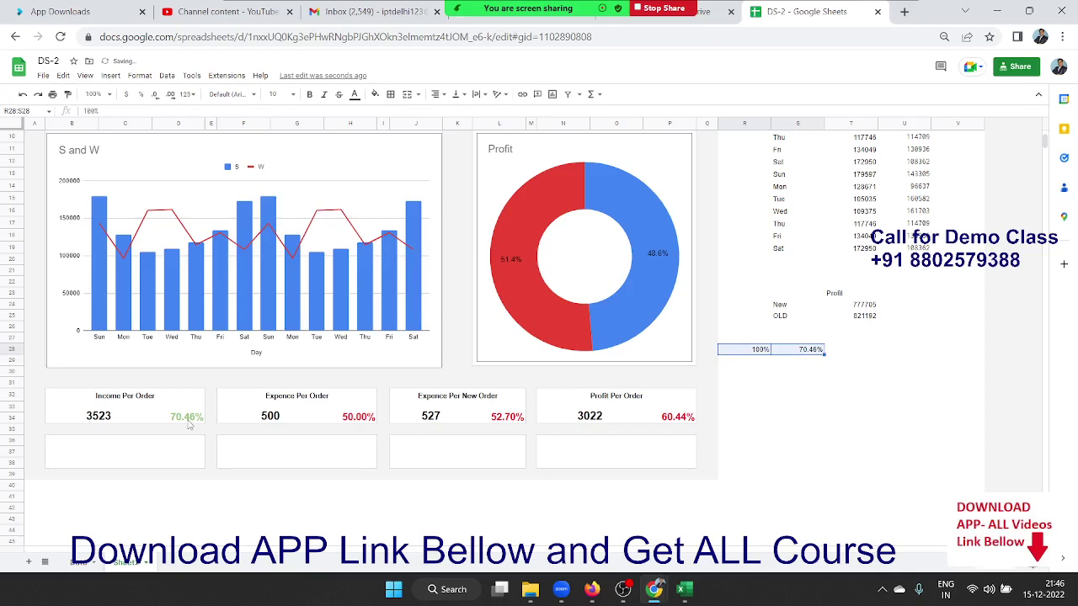
click(110, 75)
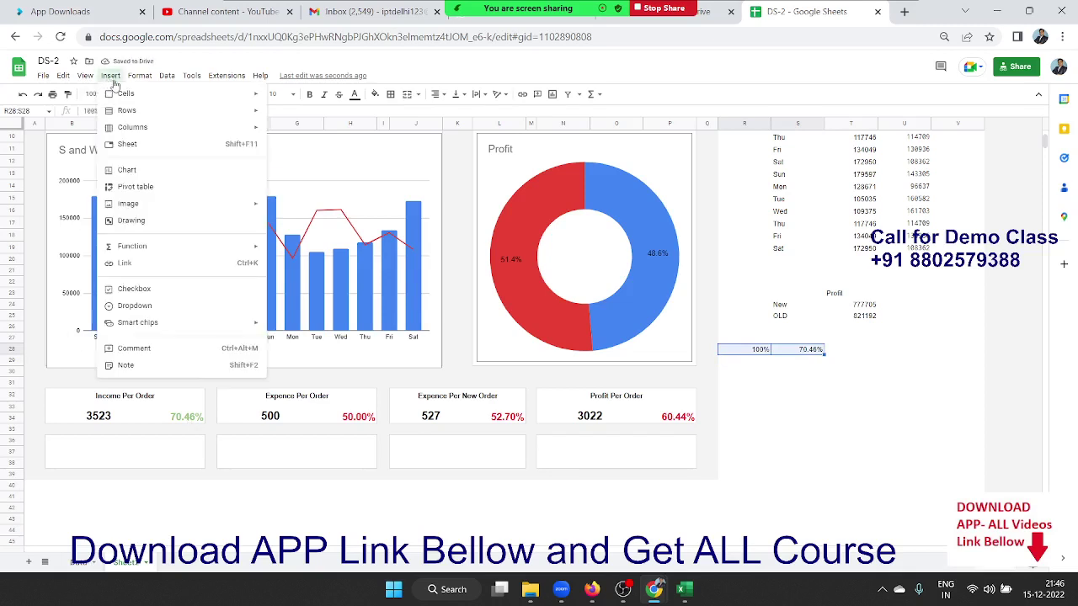
Insert a bar chart from the R28:S28 helper values
click(125, 170)
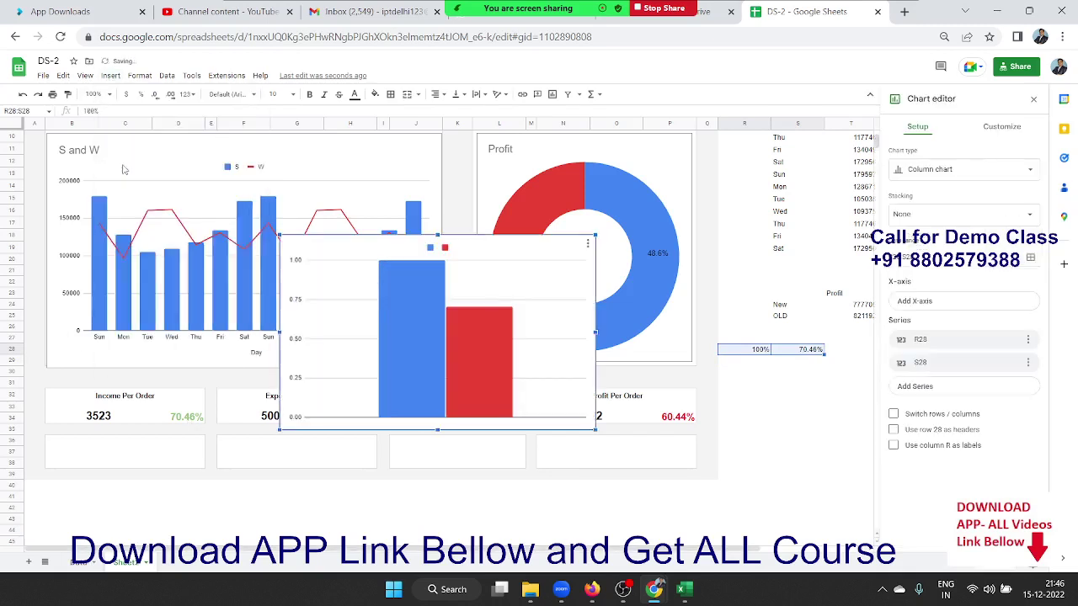
click(952, 173)
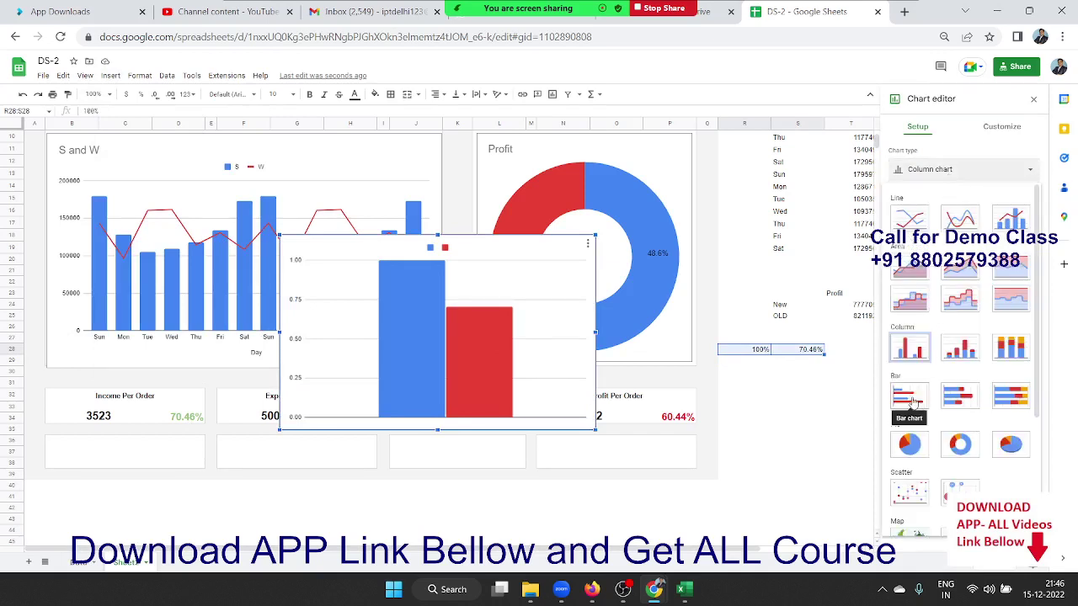
click(910, 396)
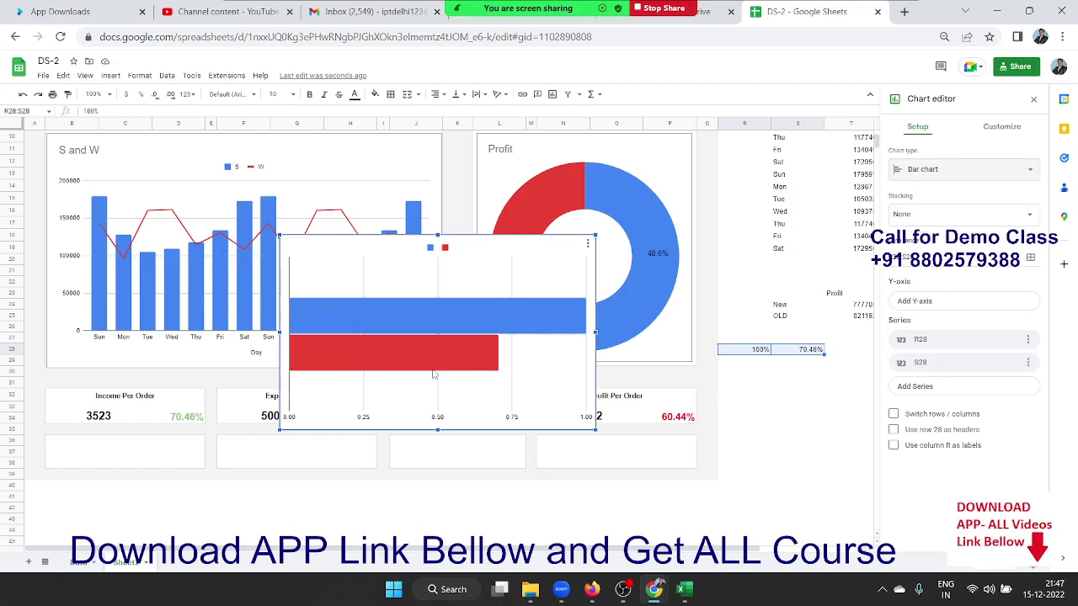
drag(427, 368, 431, 376)
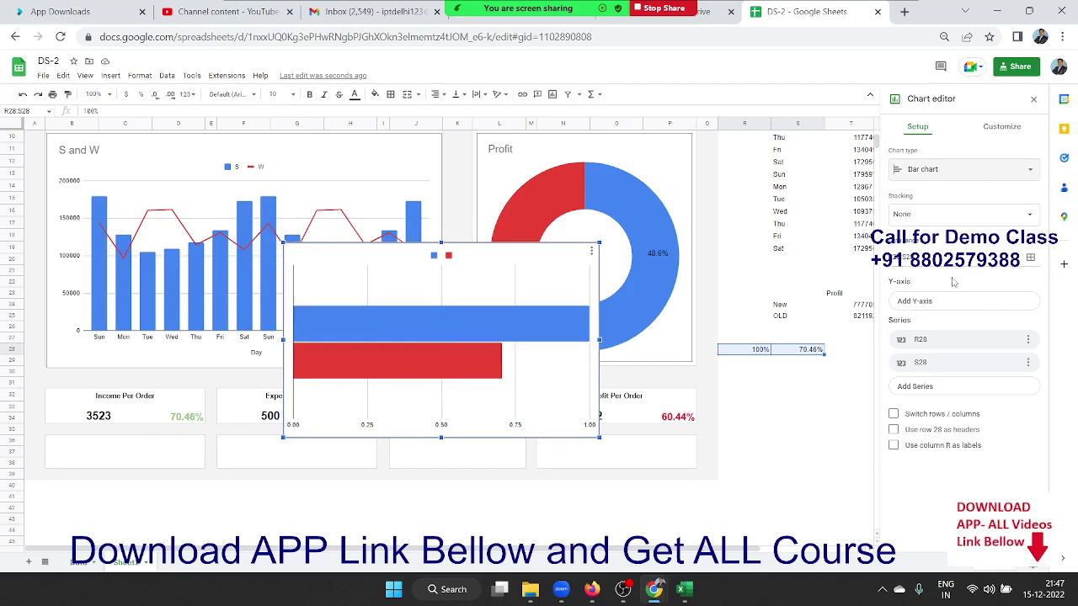
Set the bar chart's stacking to 100%
click(982, 215)
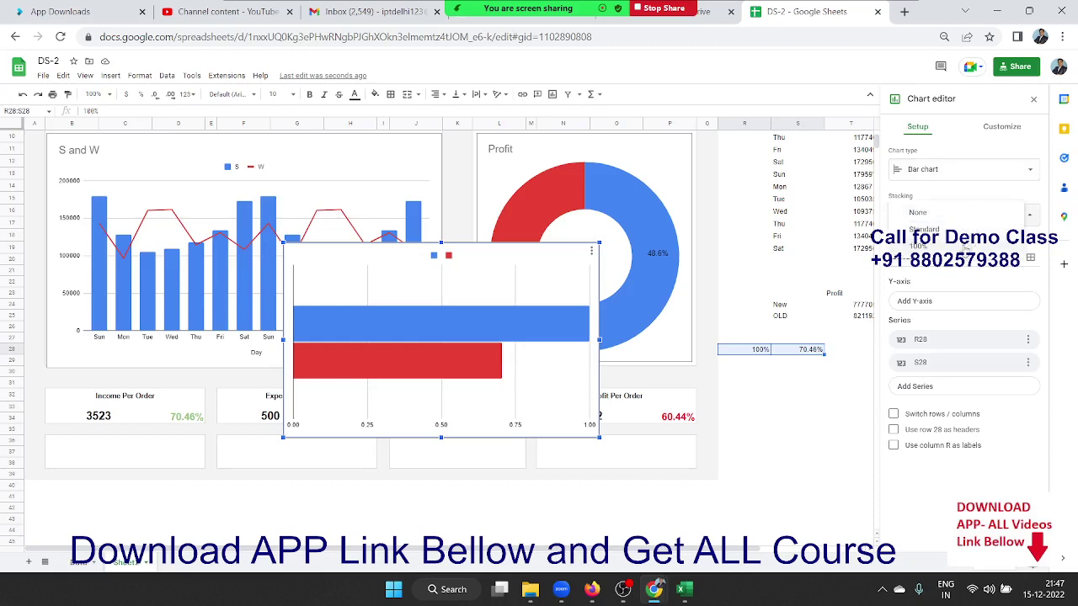
click(966, 248)
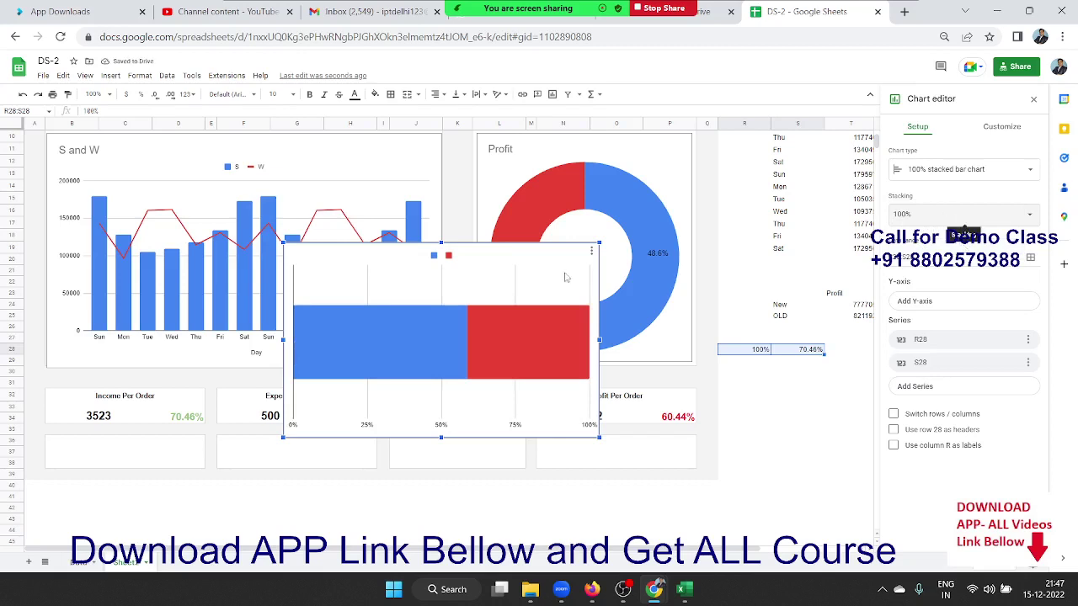
double_click(507, 319)
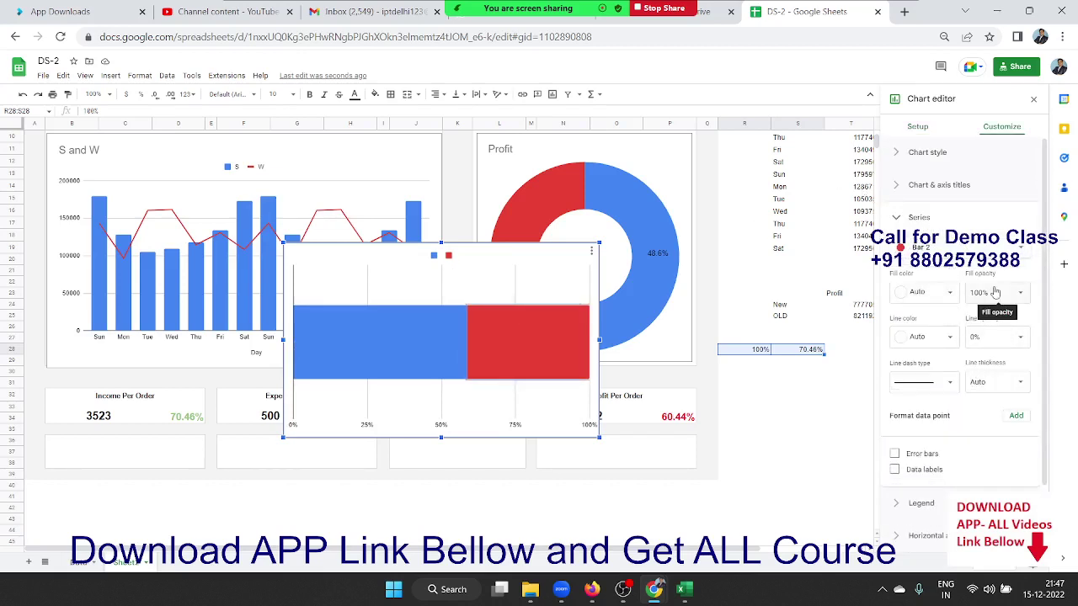
Look through the series options and try deleting the chart's vertical gridlines
click(925, 249)
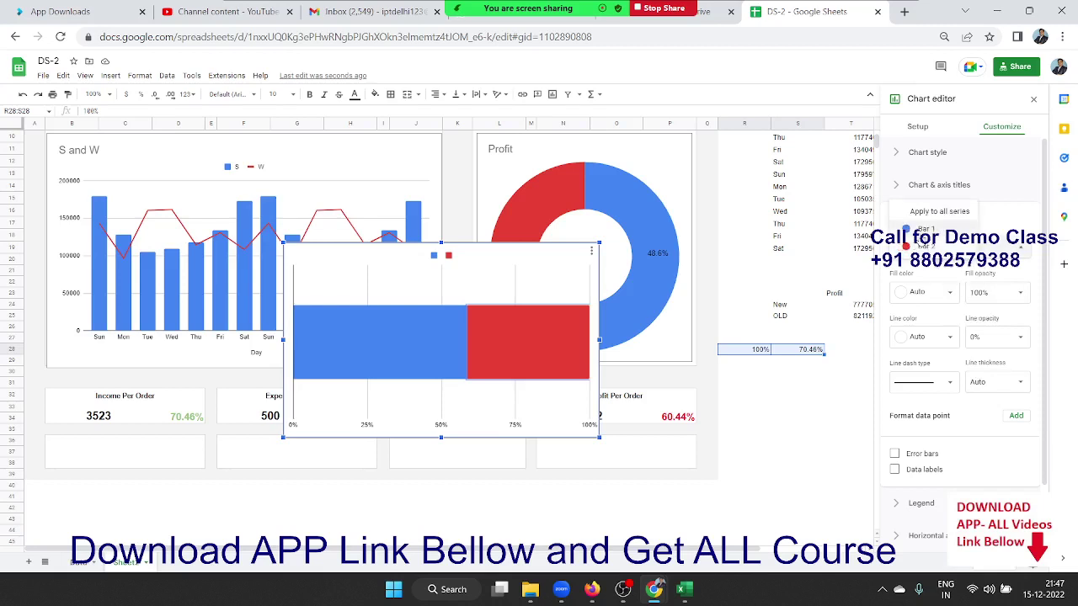
click(925, 229)
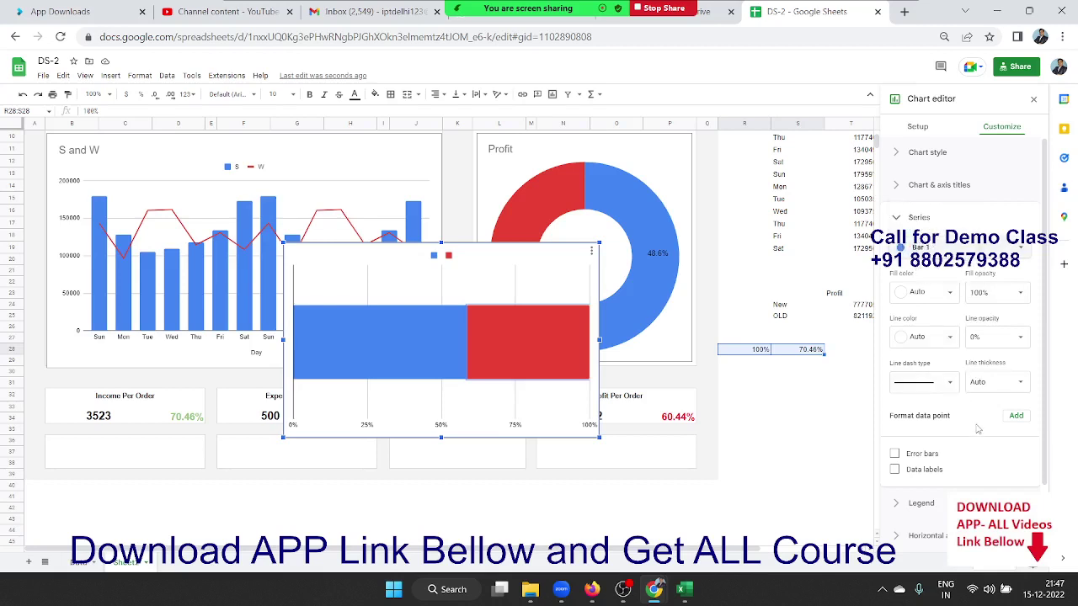
scroll(981, 430, down, 1)
scroll(976, 415, up, 1)
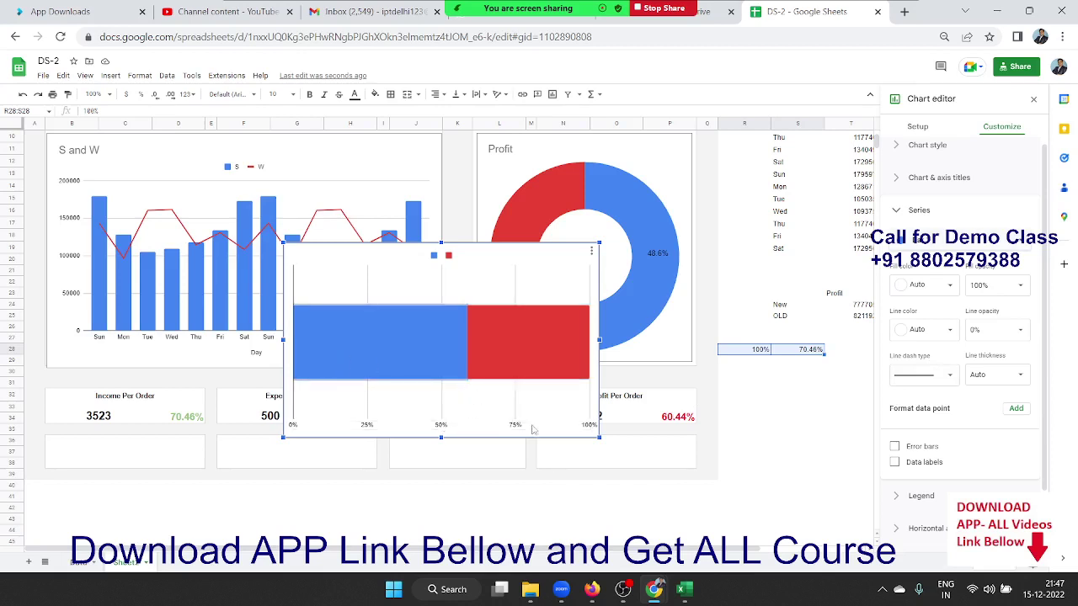
click(442, 282)
key(Delete)
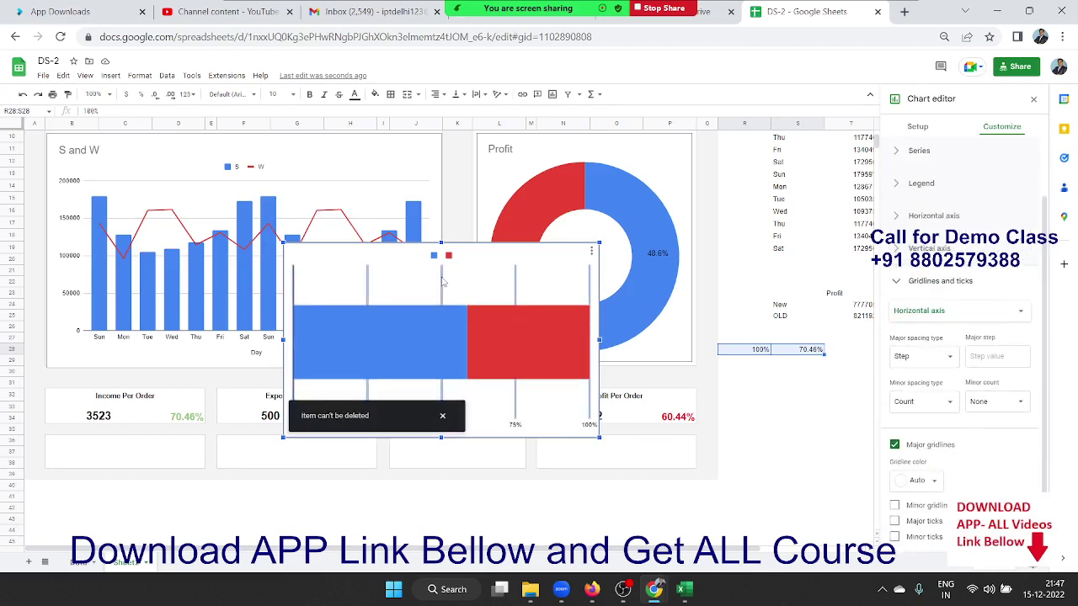
key(Delete)
click(442, 282)
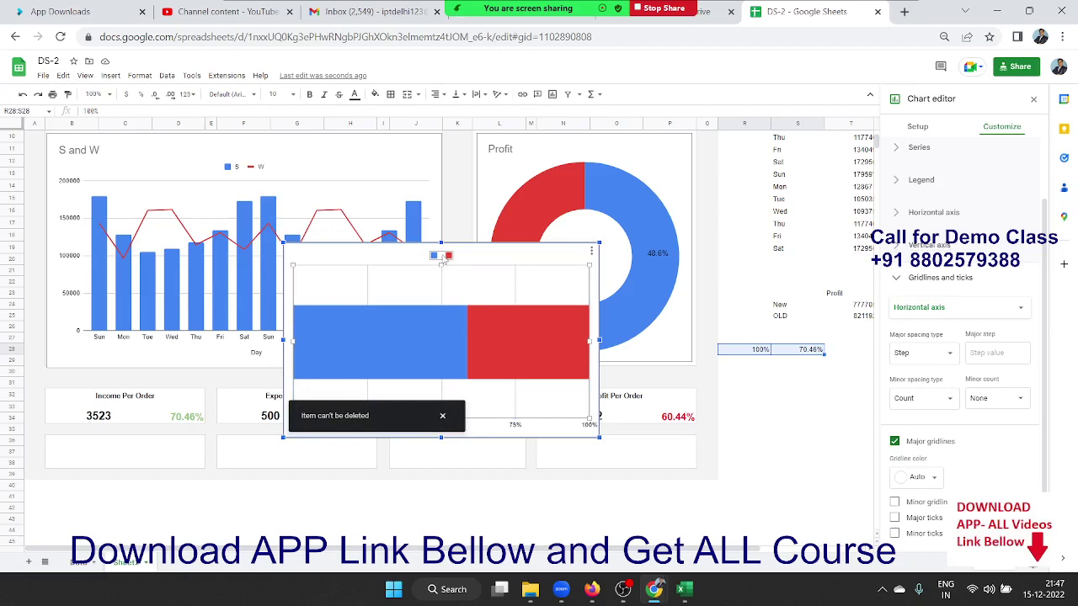
Delete the chart legend and try deleting the horizontal axis labels
click(443, 256)
key(Delete)
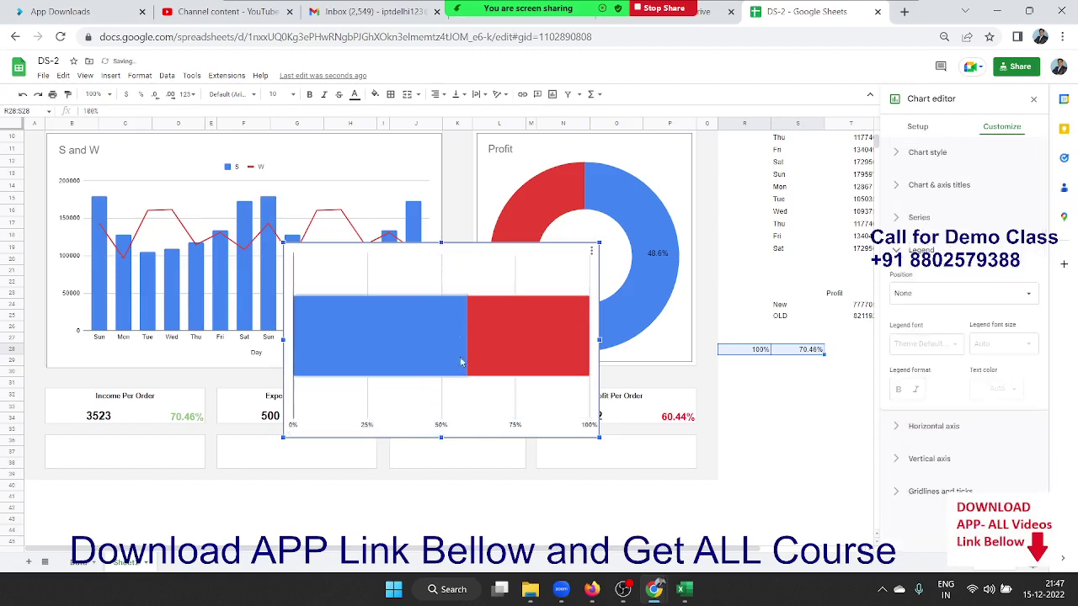
click(439, 431)
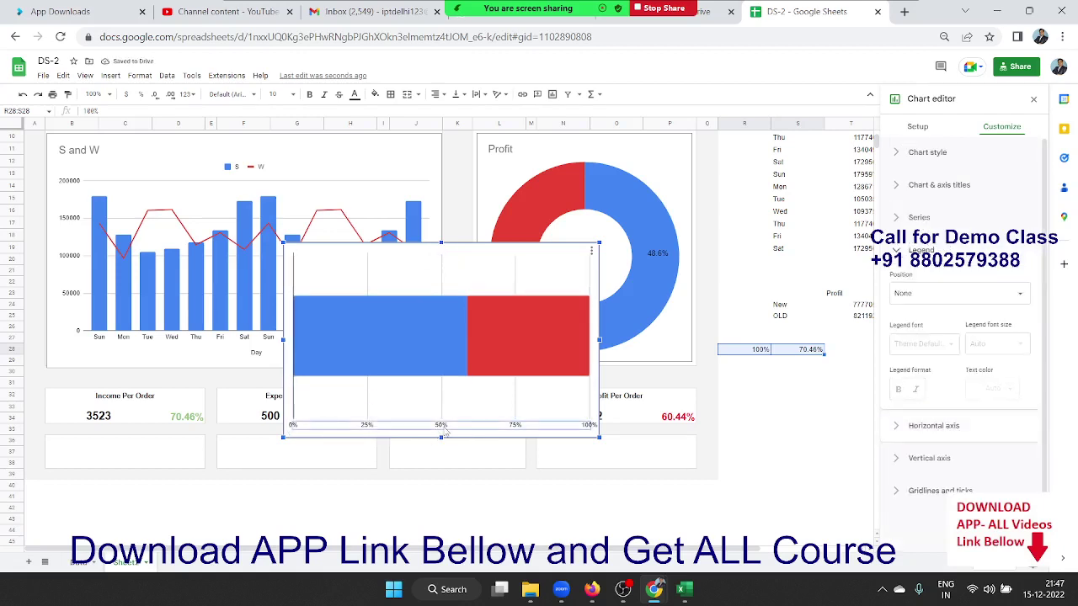
key(Delete)
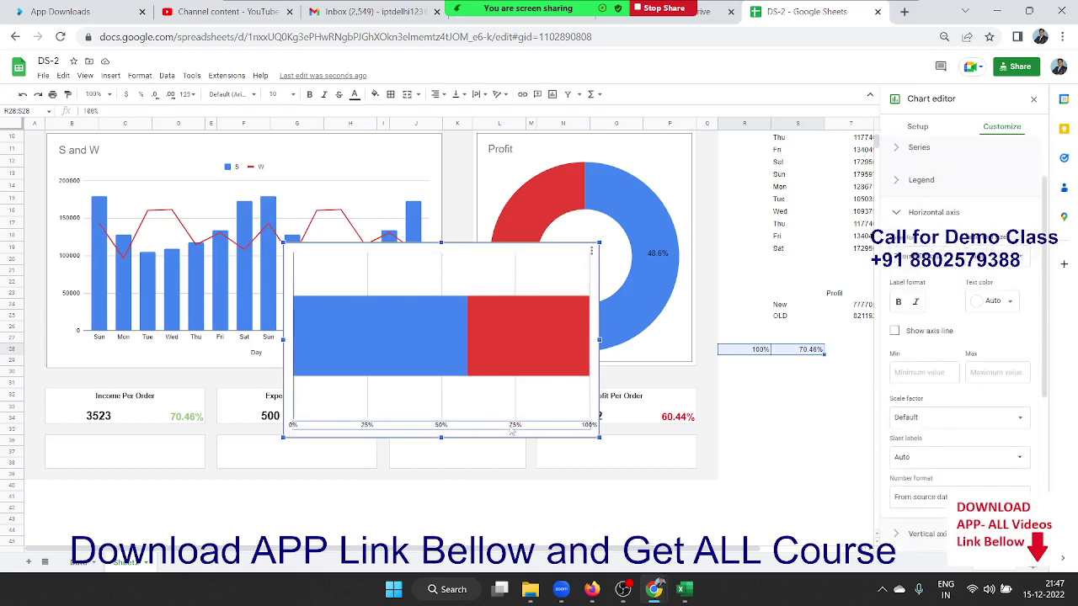
key(Delete)
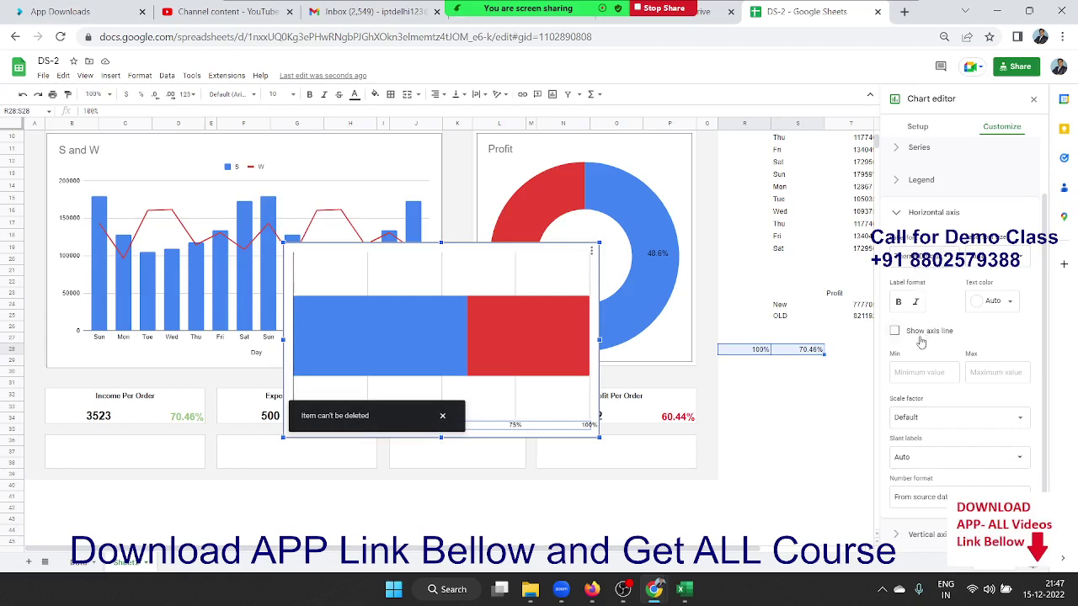
Review the horizontal axis font, axis line and scale factor options, leaving them unchanged
click(914, 257)
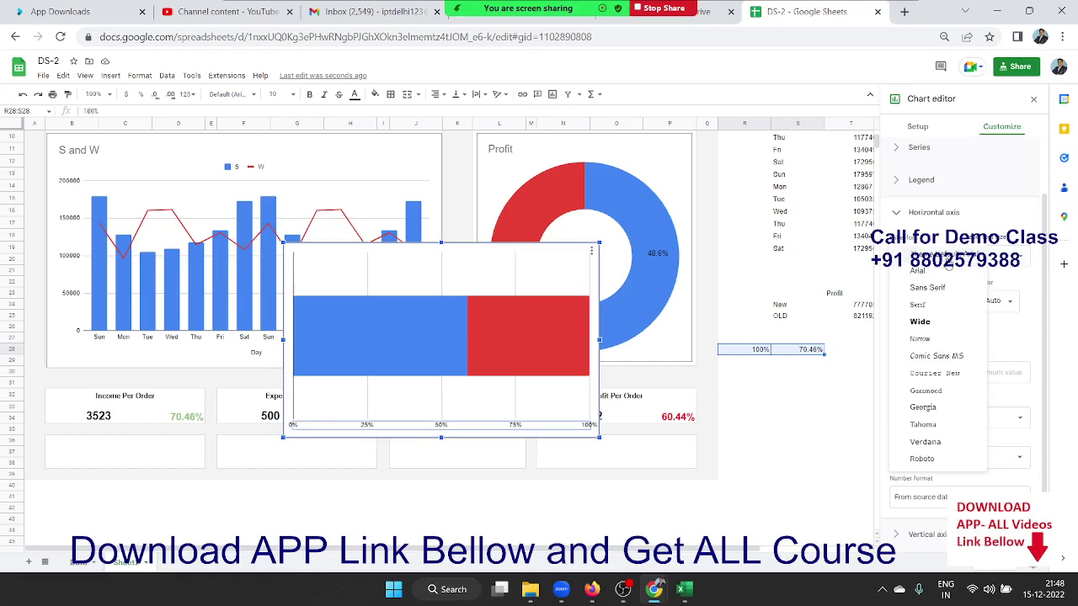
click(964, 224)
click(964, 219)
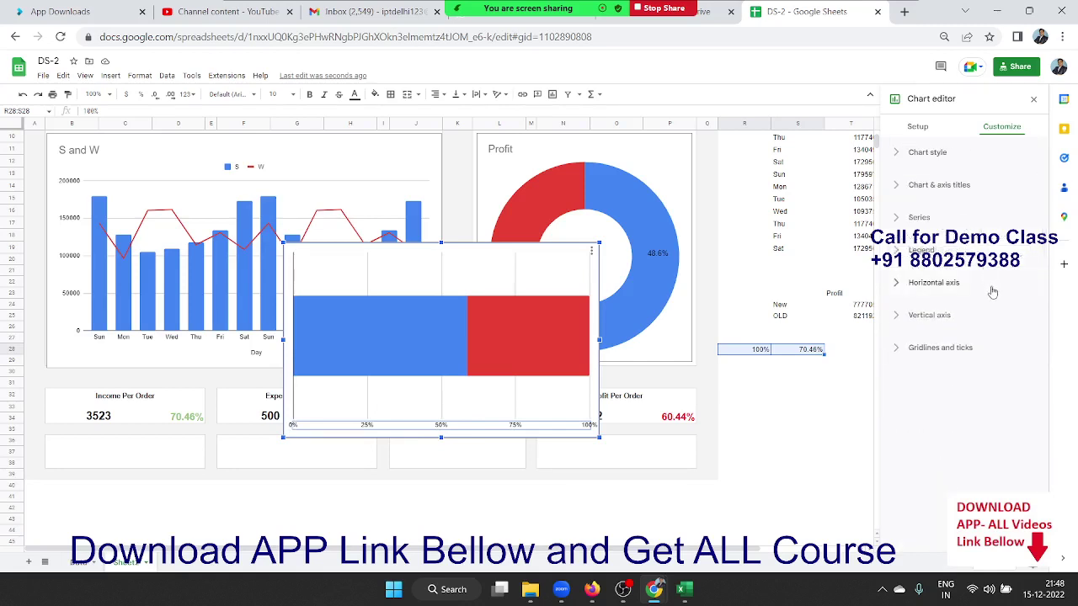
click(923, 285)
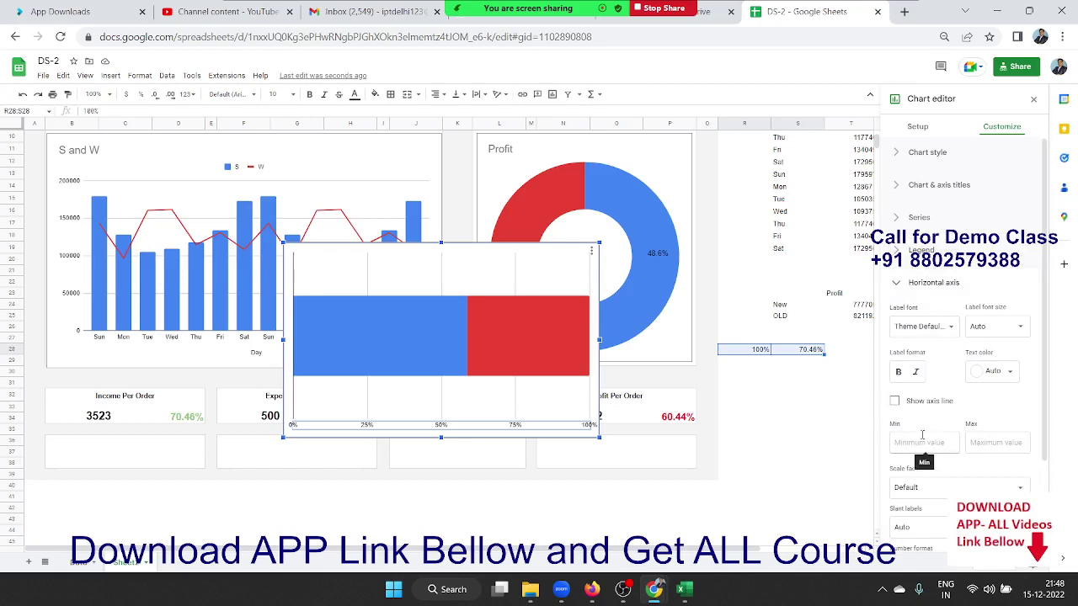
click(917, 409)
click(915, 412)
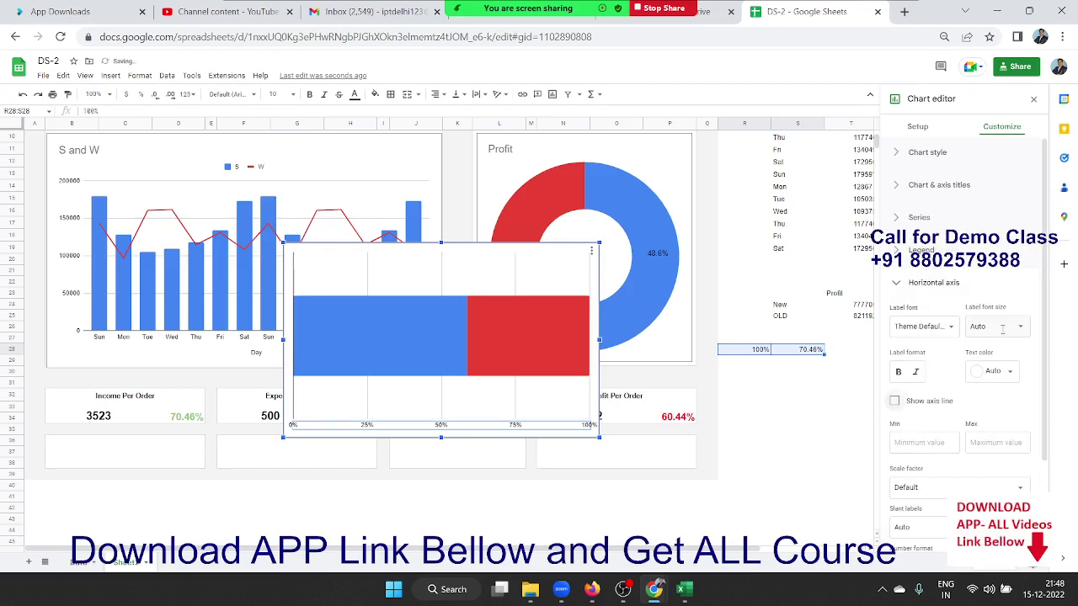
scroll(1000, 472, down, 1)
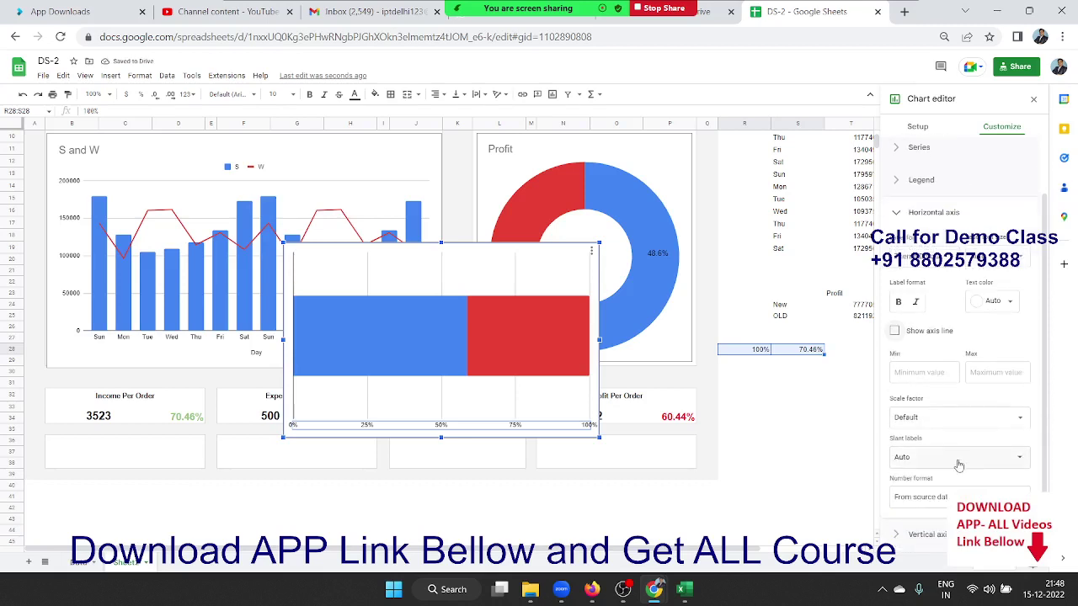
click(935, 417)
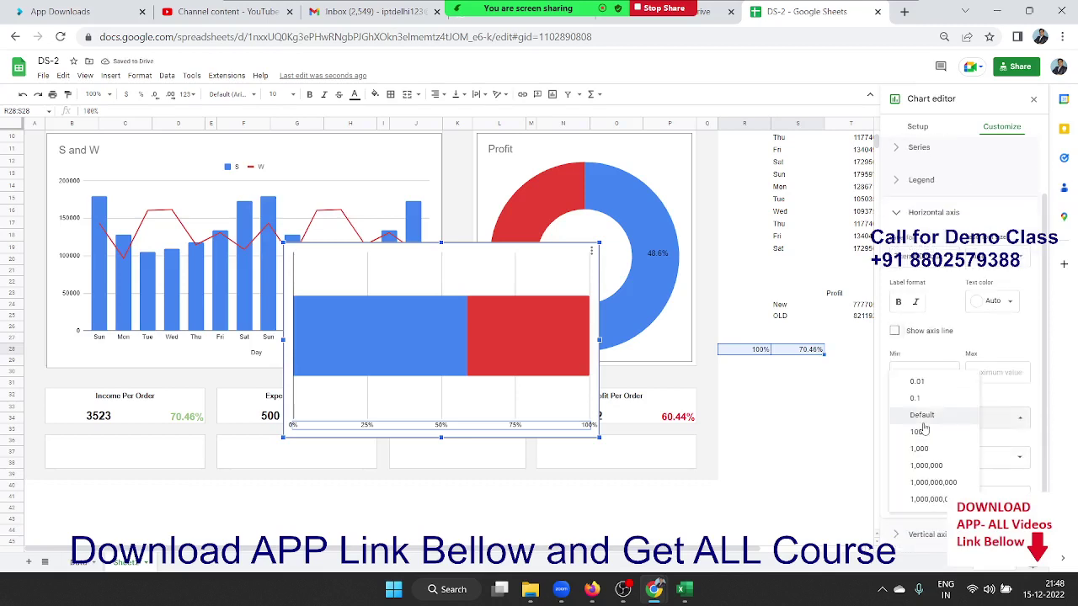
click(1037, 401)
scroll(1037, 400, up, 1)
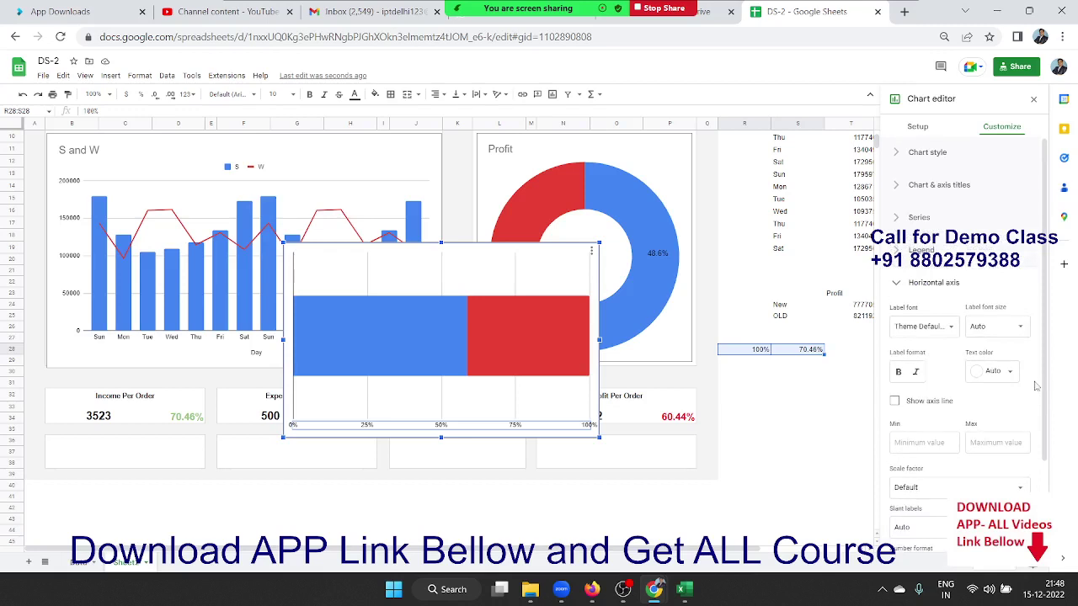
click(908, 287)
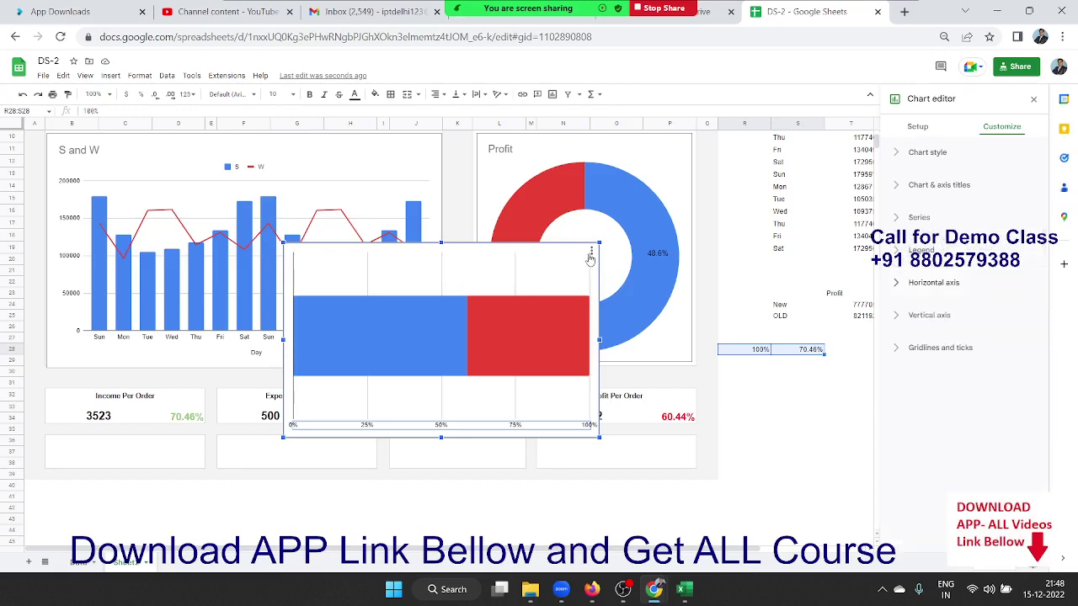
Check the chart type settings without changes and close the chart editor
click(919, 130)
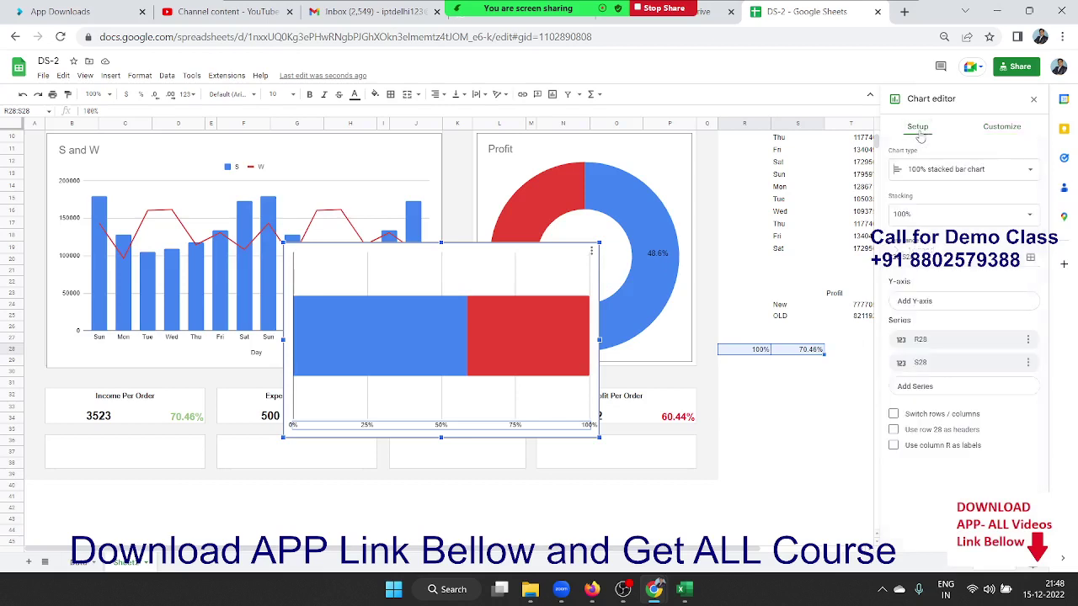
click(923, 178)
click(924, 180)
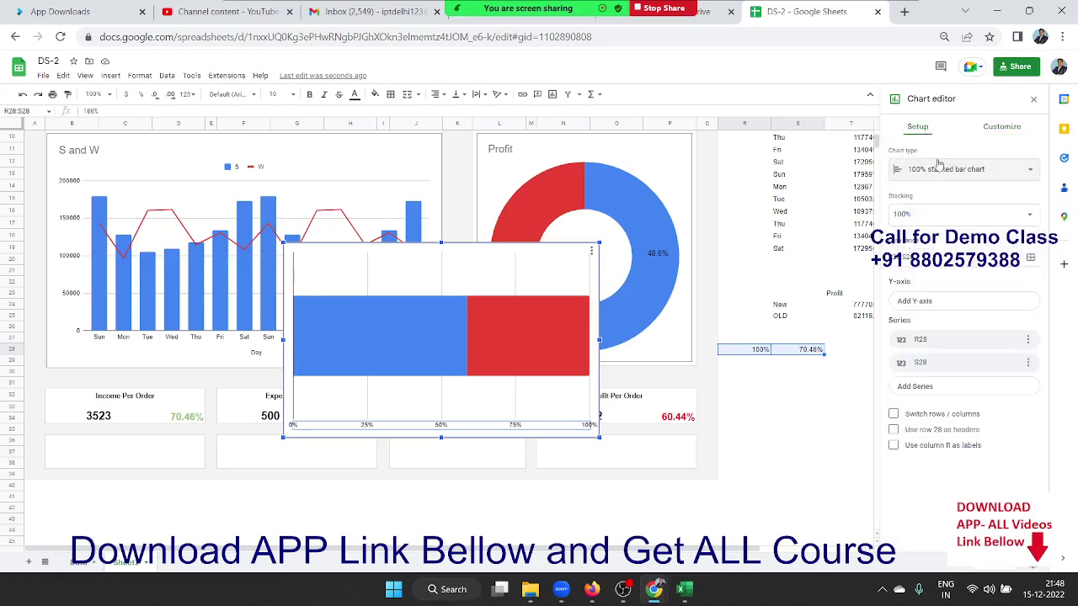
click(999, 132)
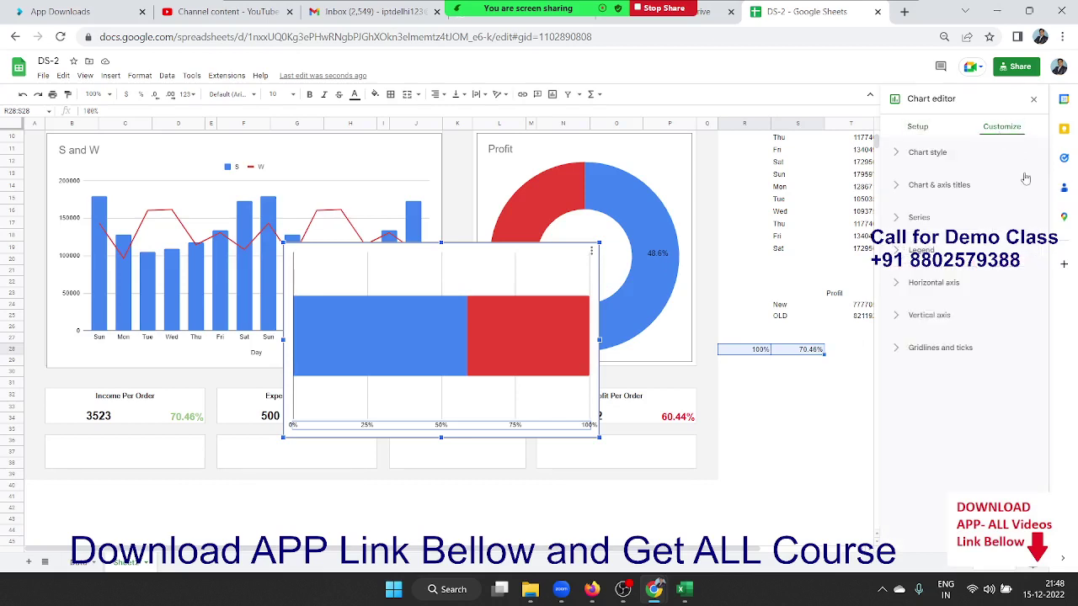
click(599, 444)
Resize the stacked bar into a thin, full-width bar inside the box under Income Per Order
click(526, 263)
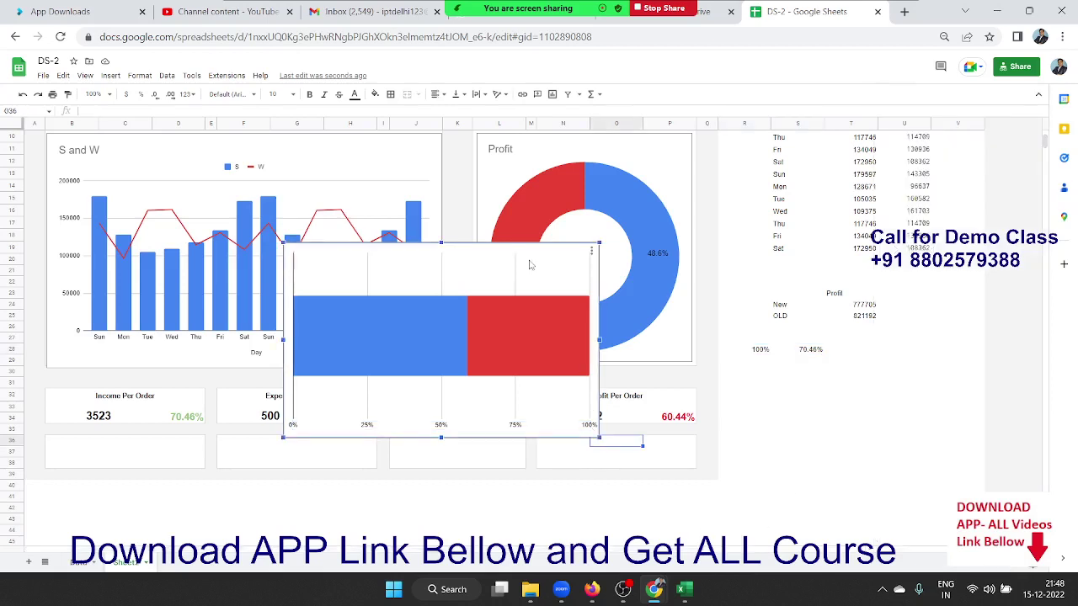
mouse_move(599, 438)
mouse_down()
mouse_move(337, 276)
mouse_move(78, 462)
mouse_up()
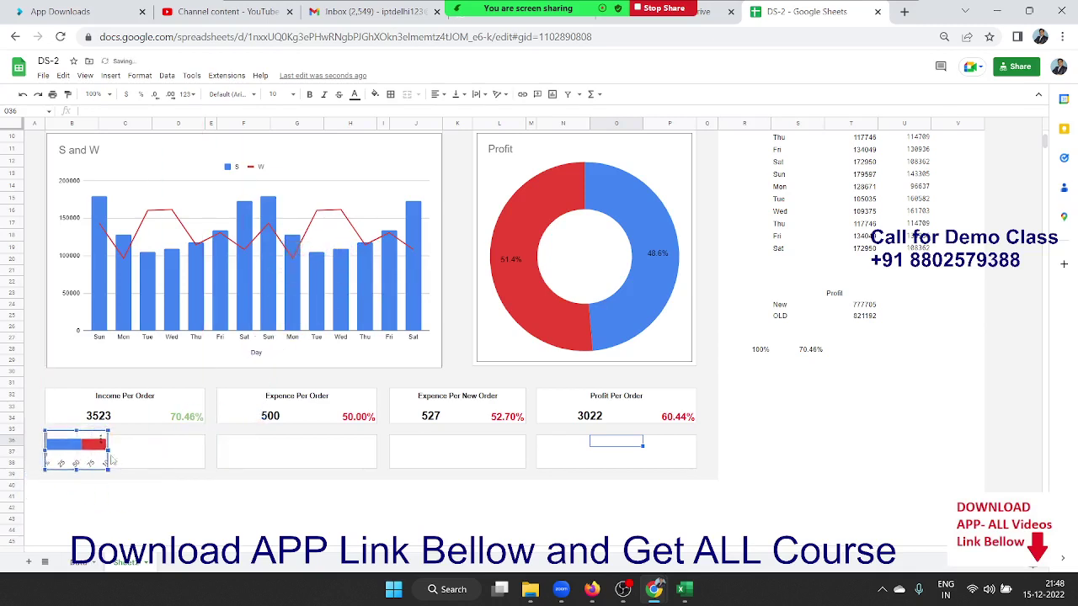
drag(107, 451, 203, 462)
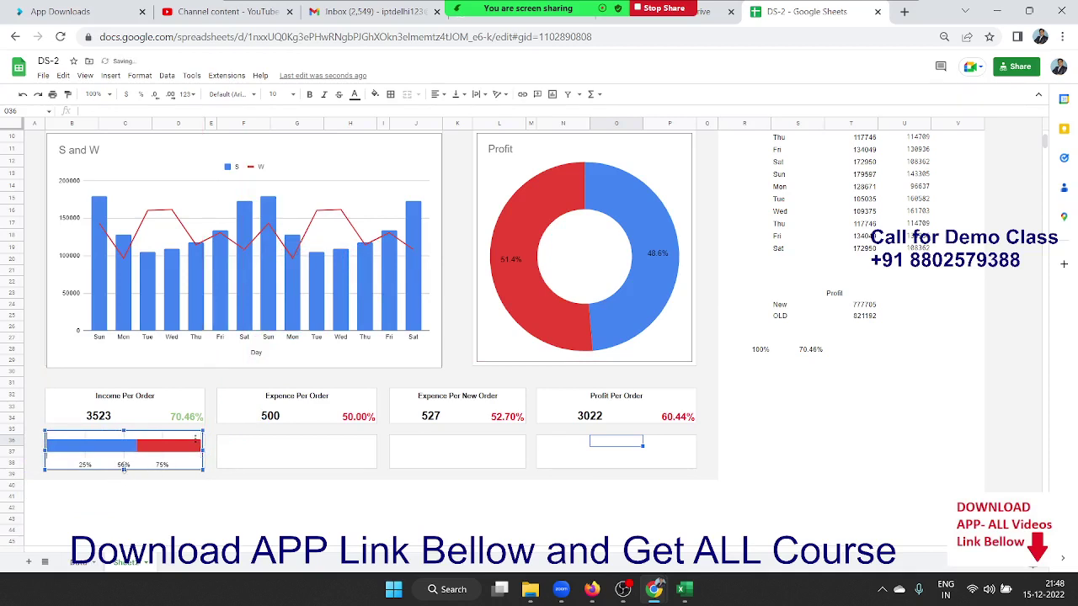
mouse_move(123, 469)
mouse_down()
mouse_move(126, 457)
mouse_move(151, 461)
mouse_up()
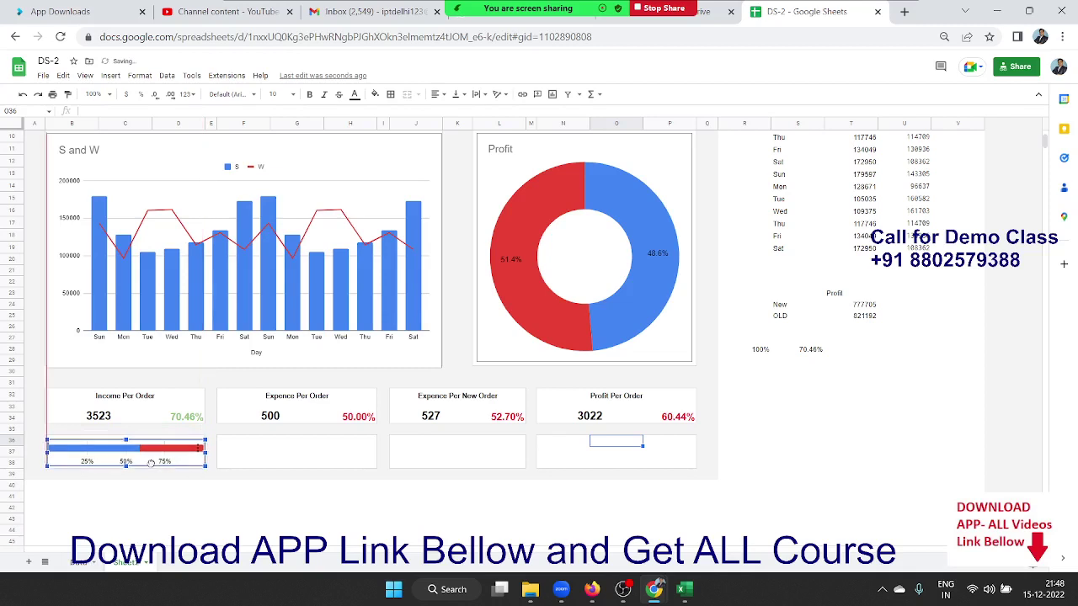
click(222, 480)
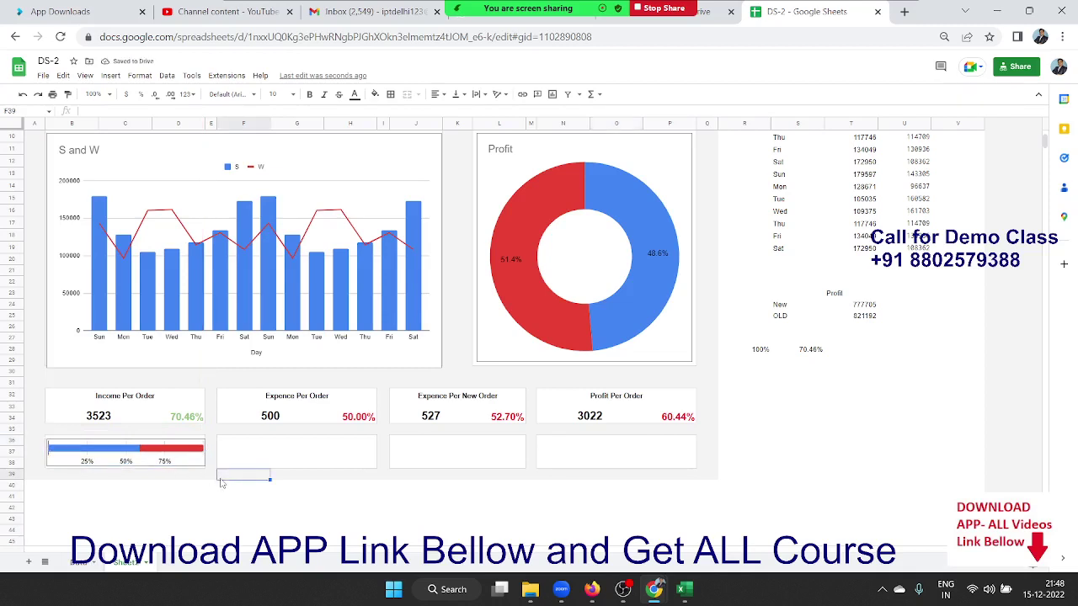
Enter 1 in helper cell R30, then select the Income Per Order progress bar
click(796, 364)
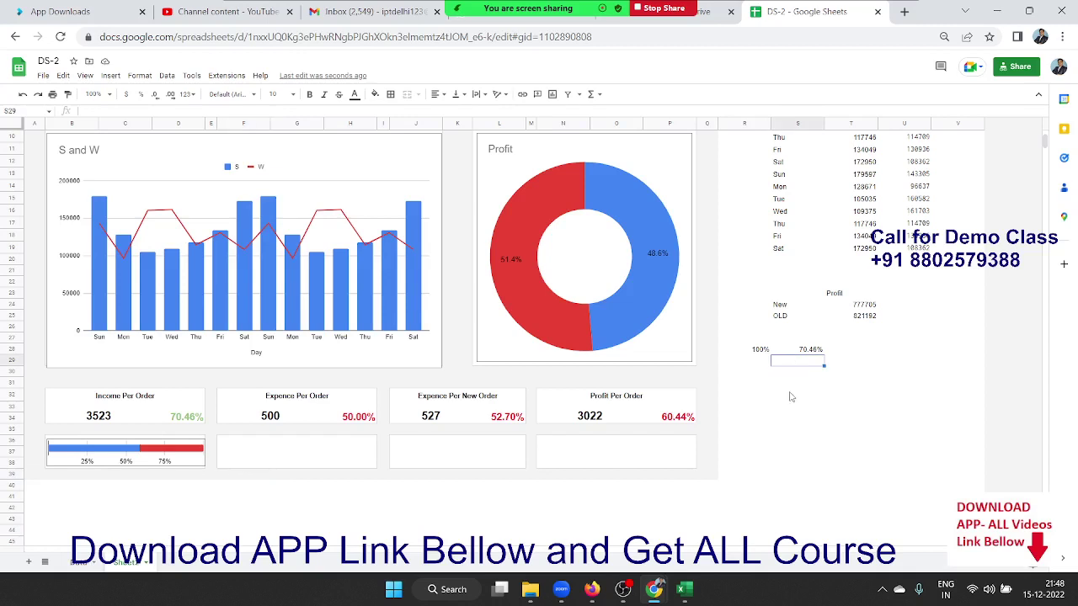
click(762, 373)
text(100)
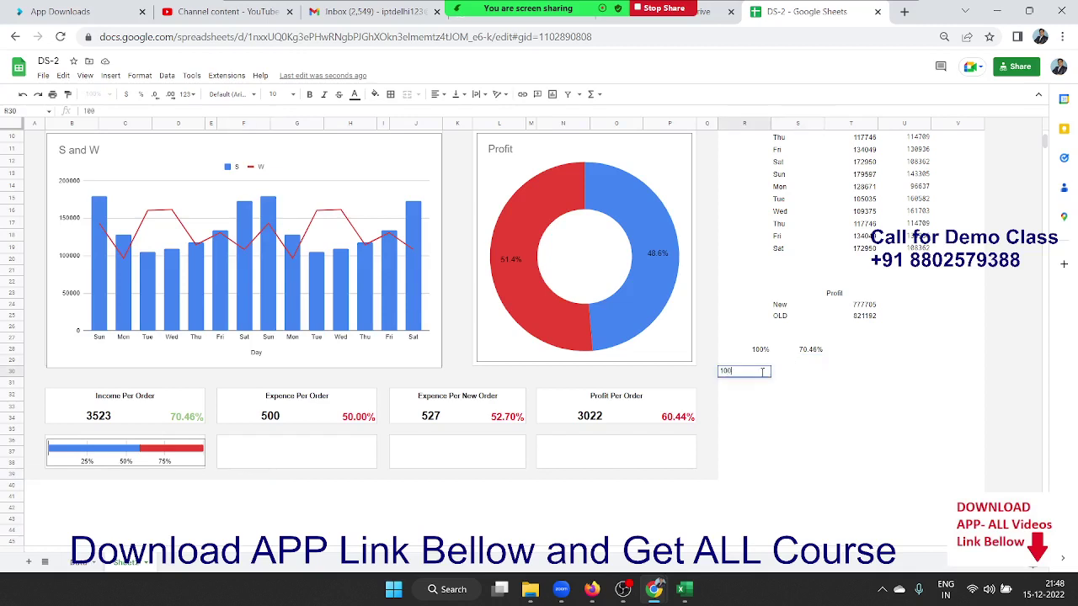
key(Return)
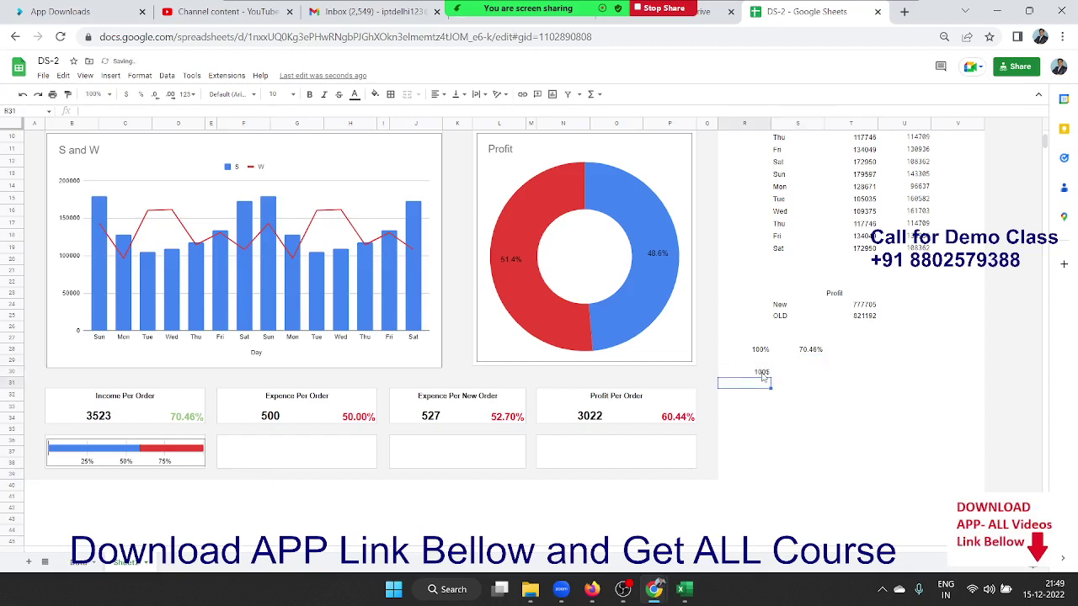
click(764, 372)
text(1)
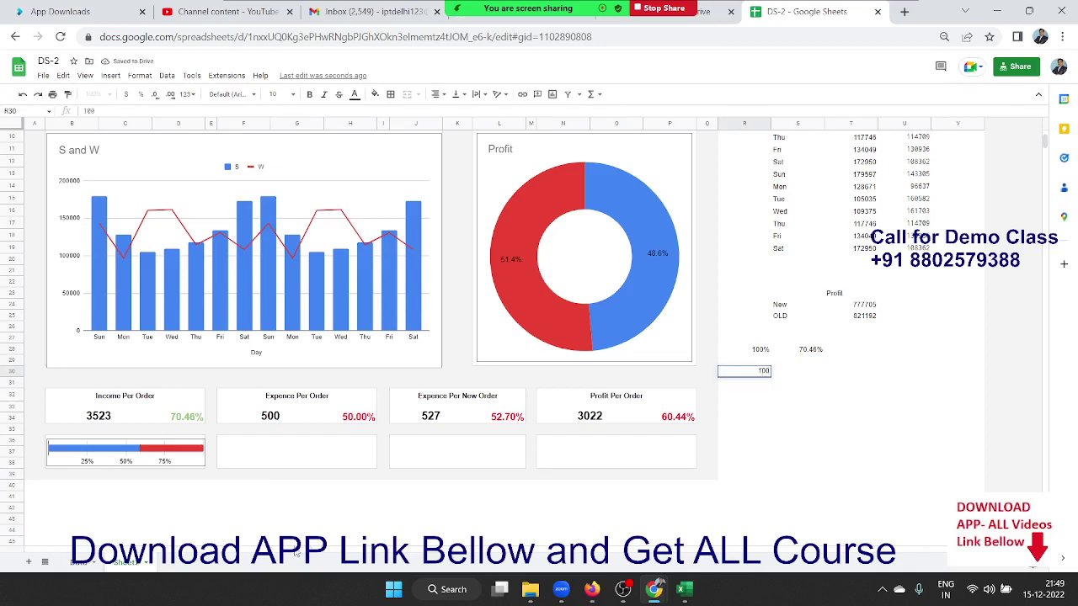
click(167, 456)
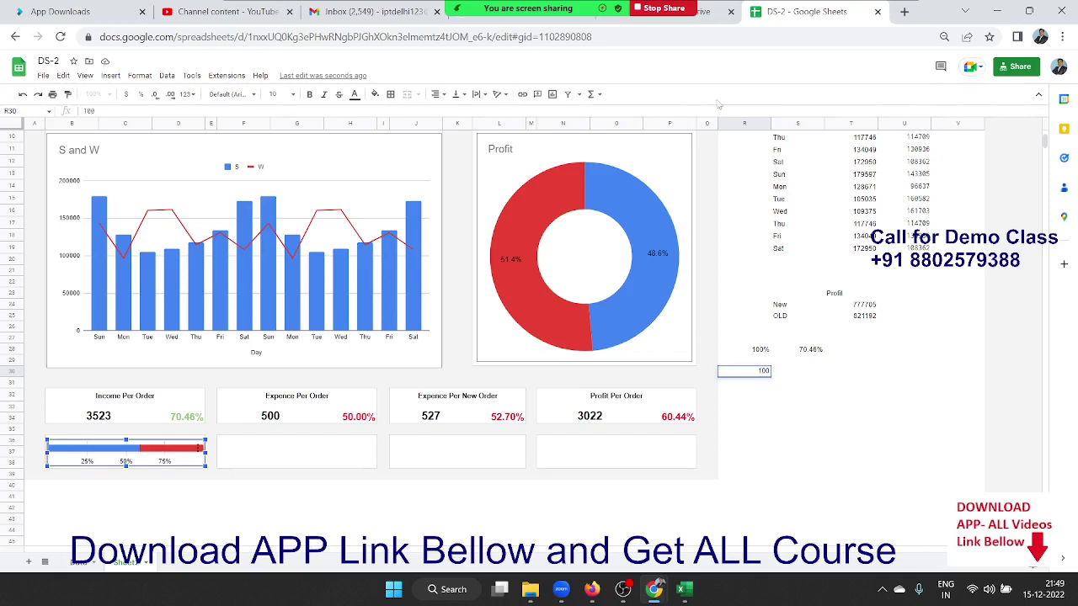
Give the progress bar's Bar 1 series a green fill colour in the chart editor
click(202, 448)
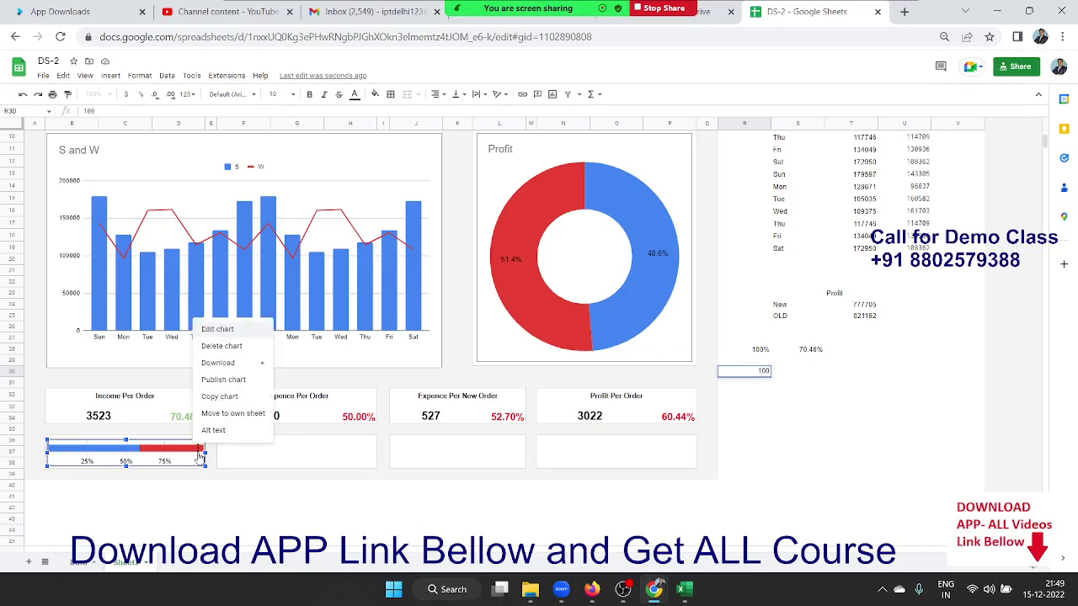
click(216, 329)
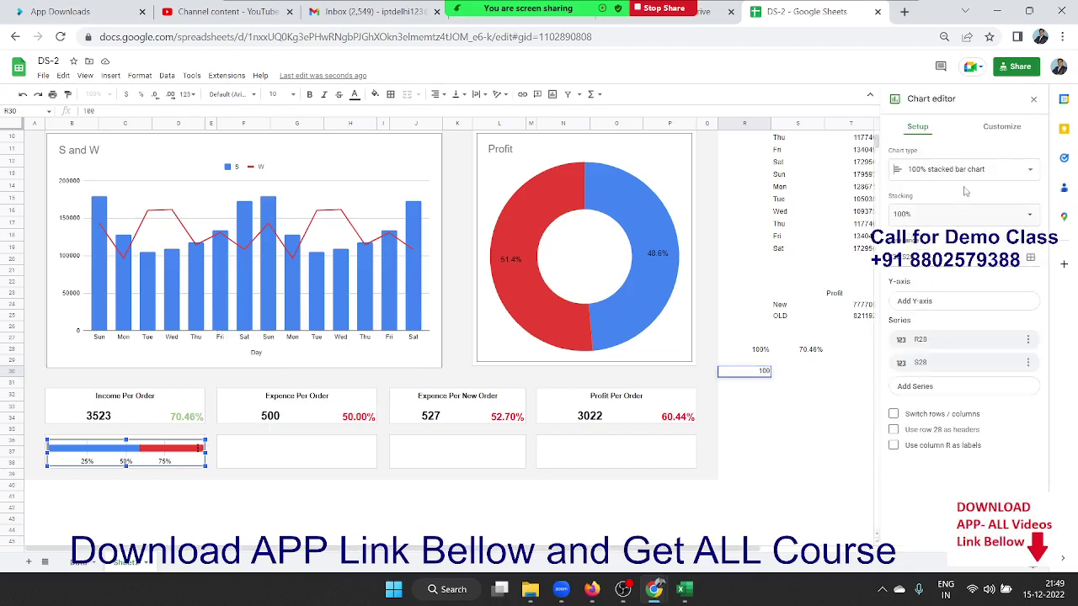
click(992, 131)
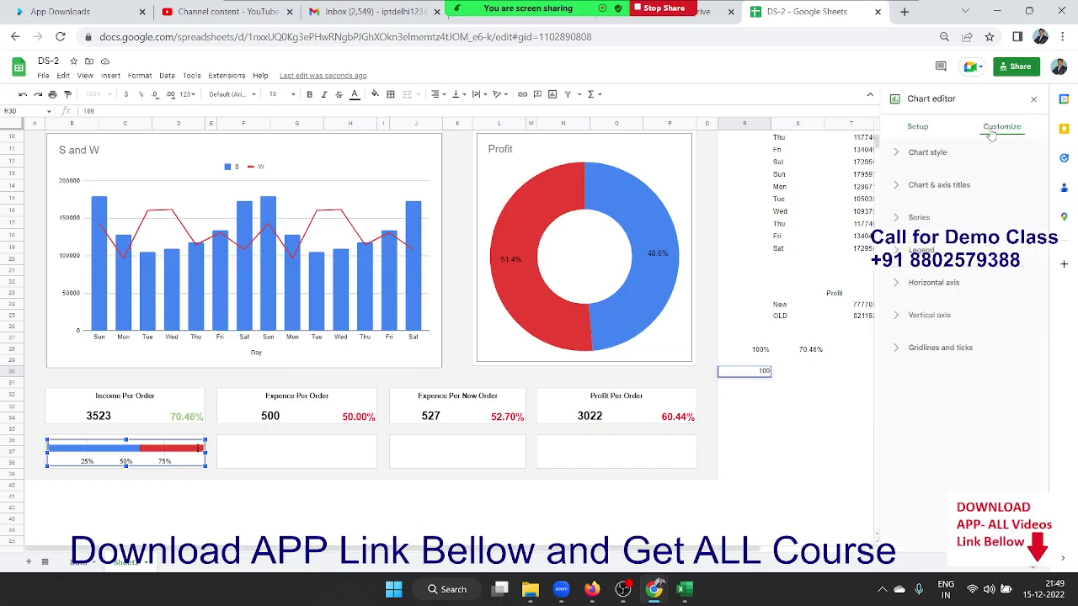
click(916, 218)
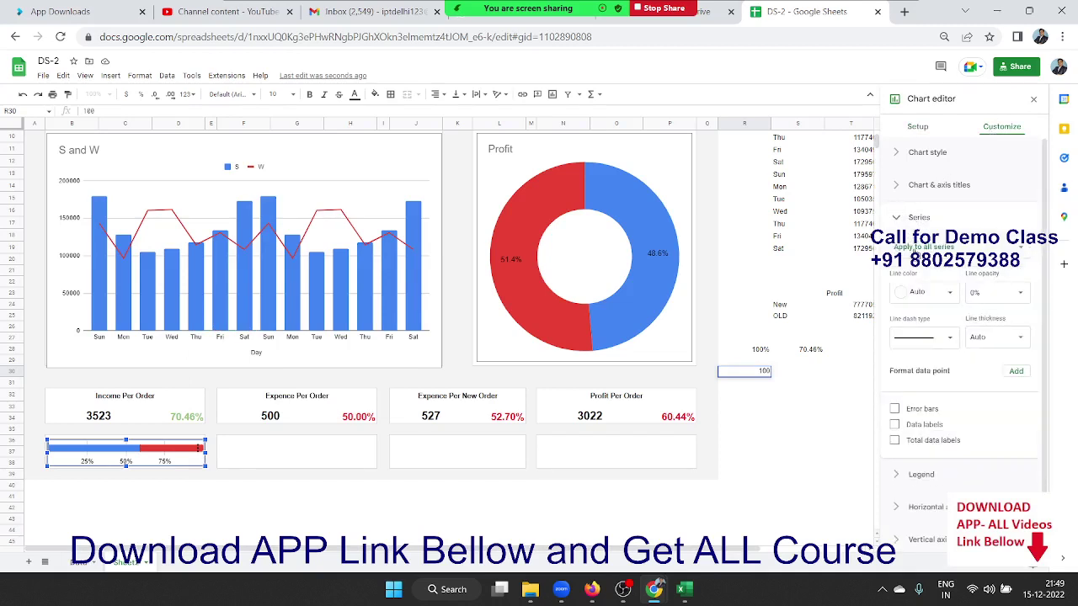
click(914, 253)
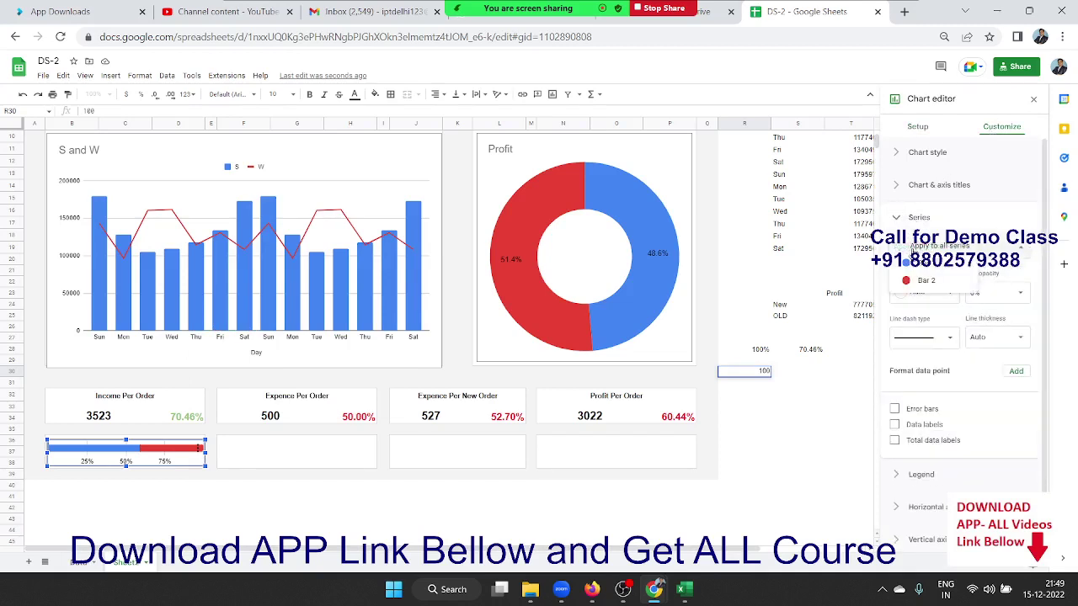
click(912, 268)
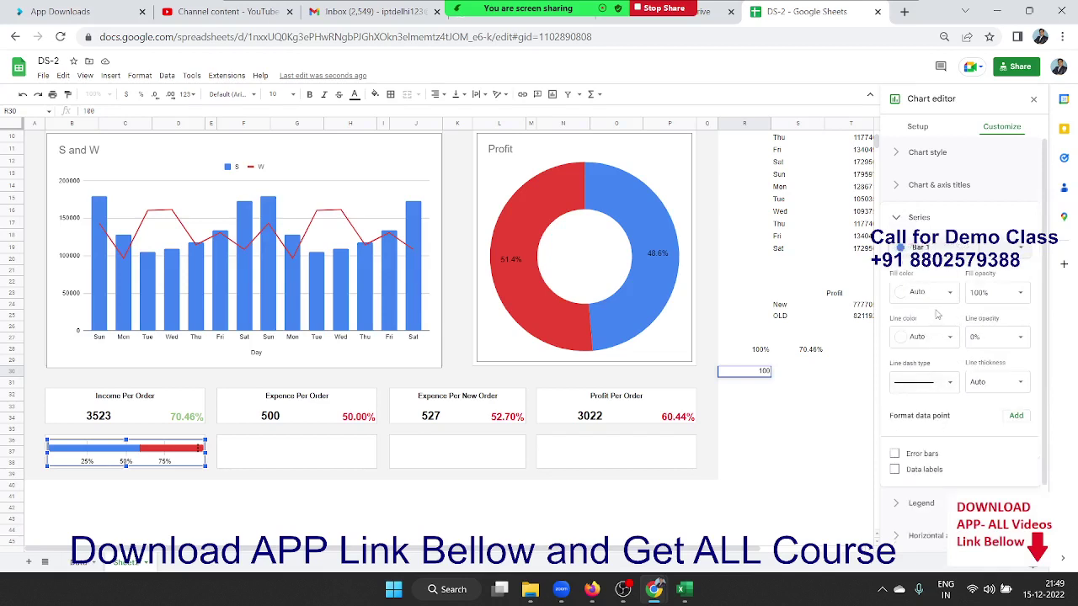
click(914, 294)
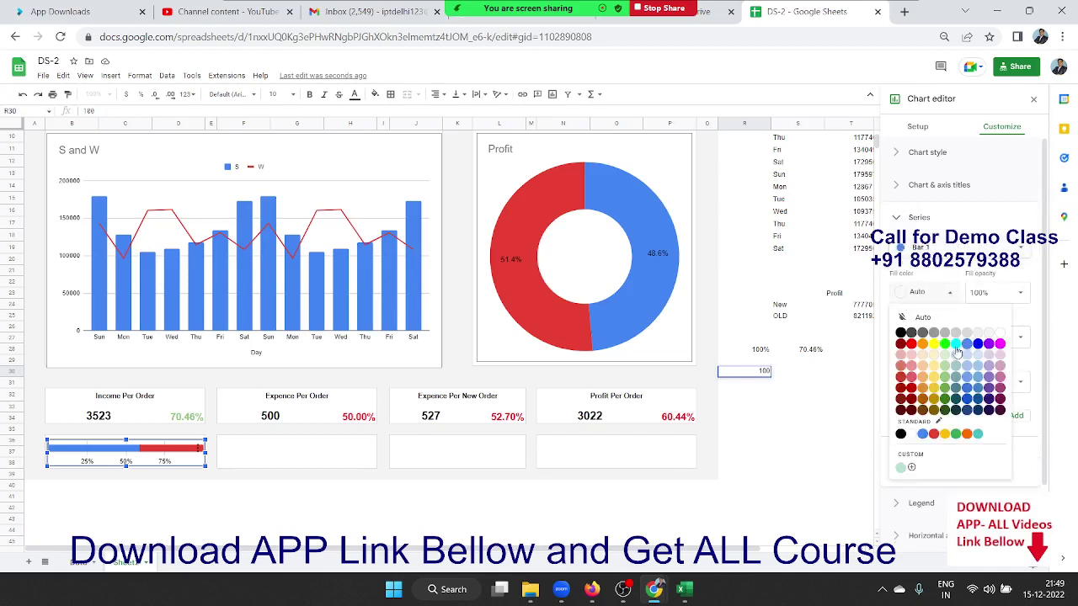
click(944, 389)
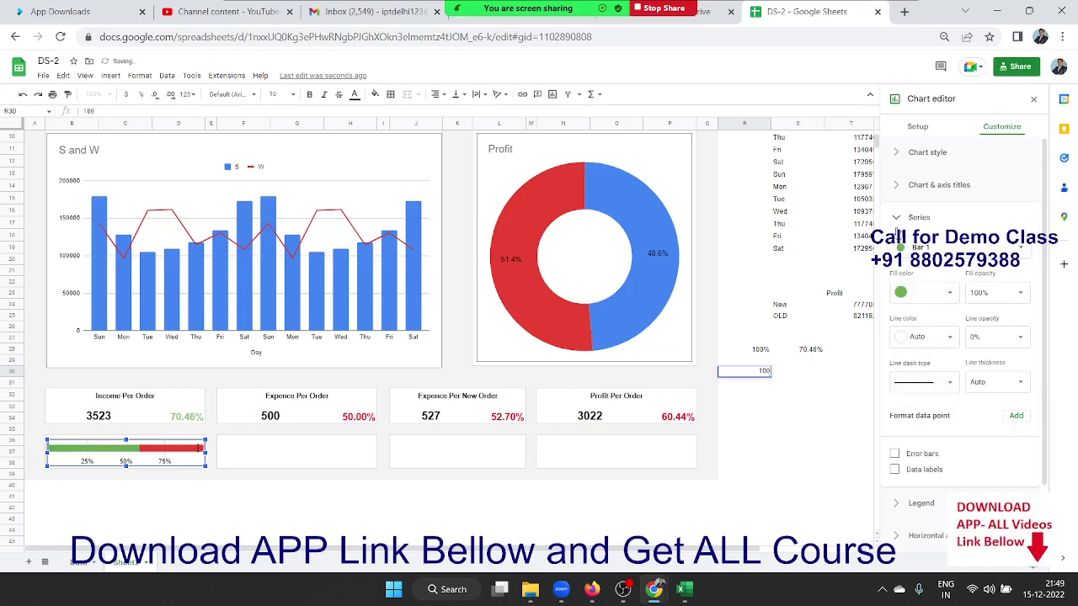
click(897, 219)
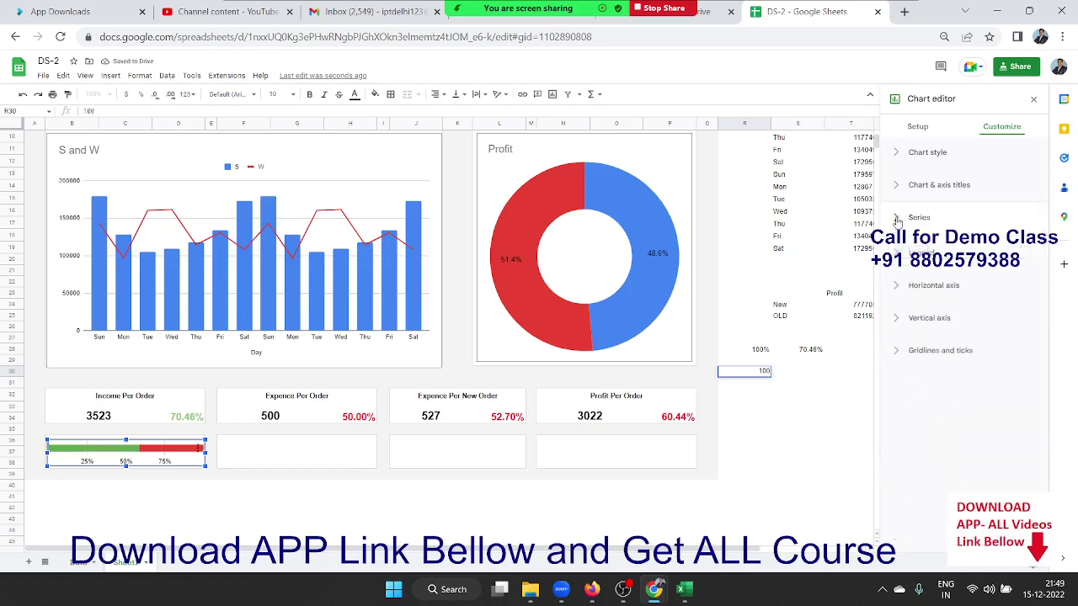
click(239, 512)
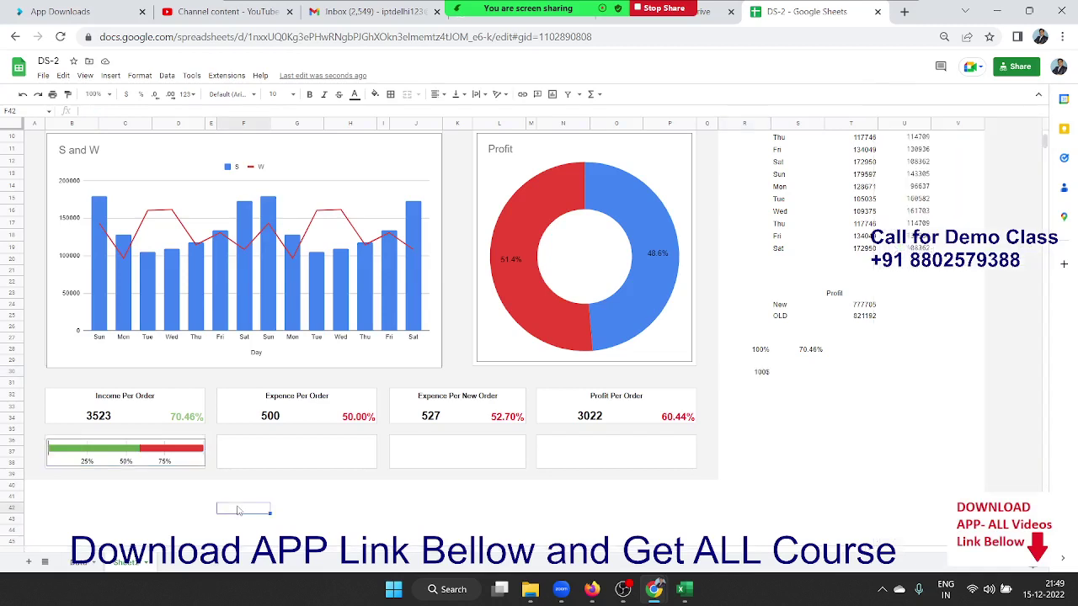
click(300, 454)
click(249, 456)
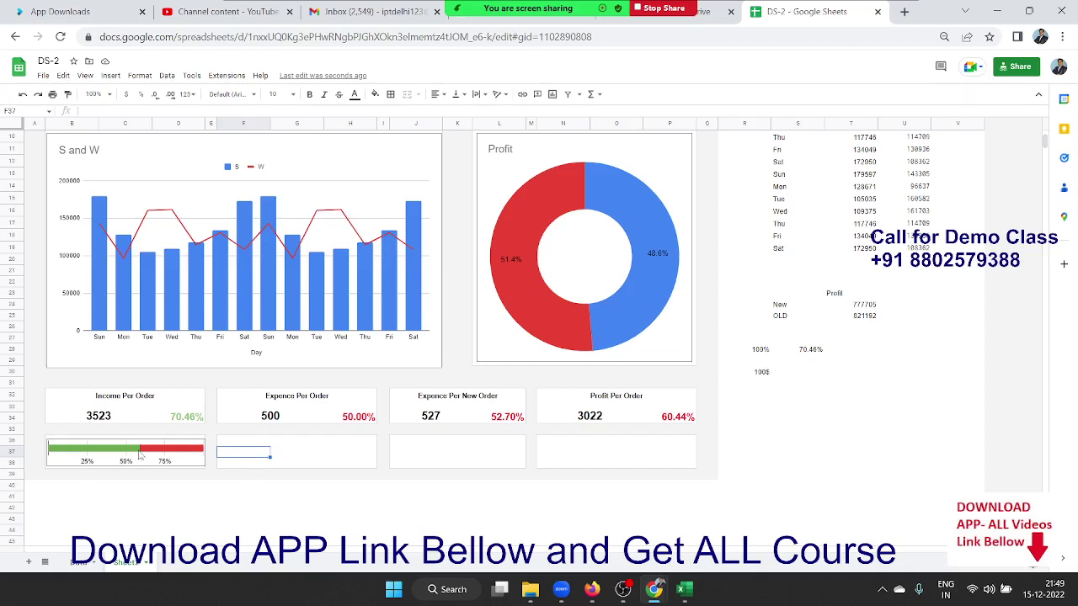
click(140, 455)
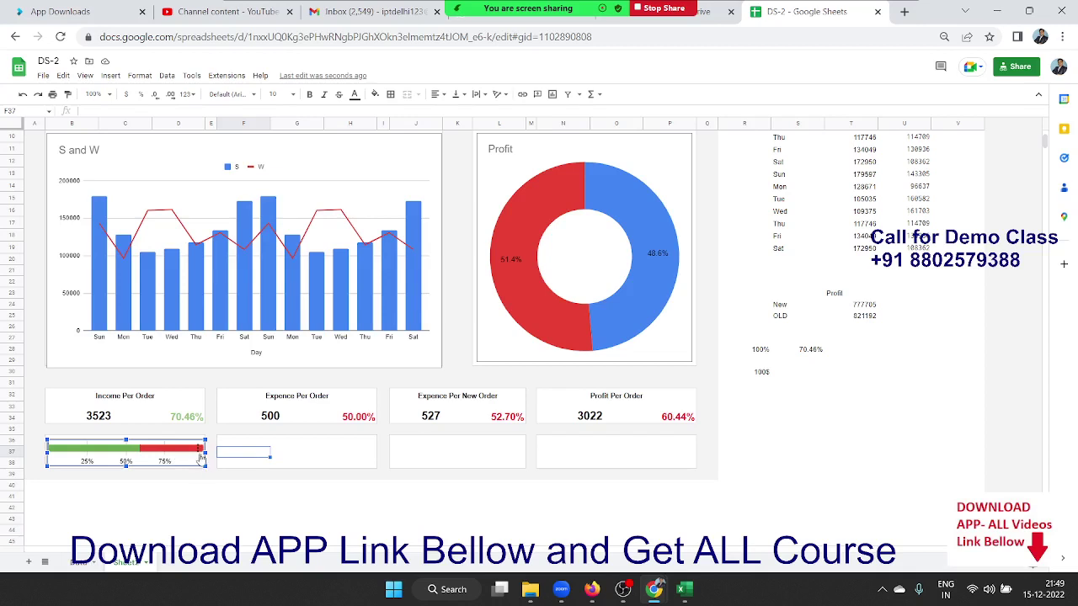
Set the progress bar's horizontal axis minimum to 0 and maximum to 1
right_click(200, 450)
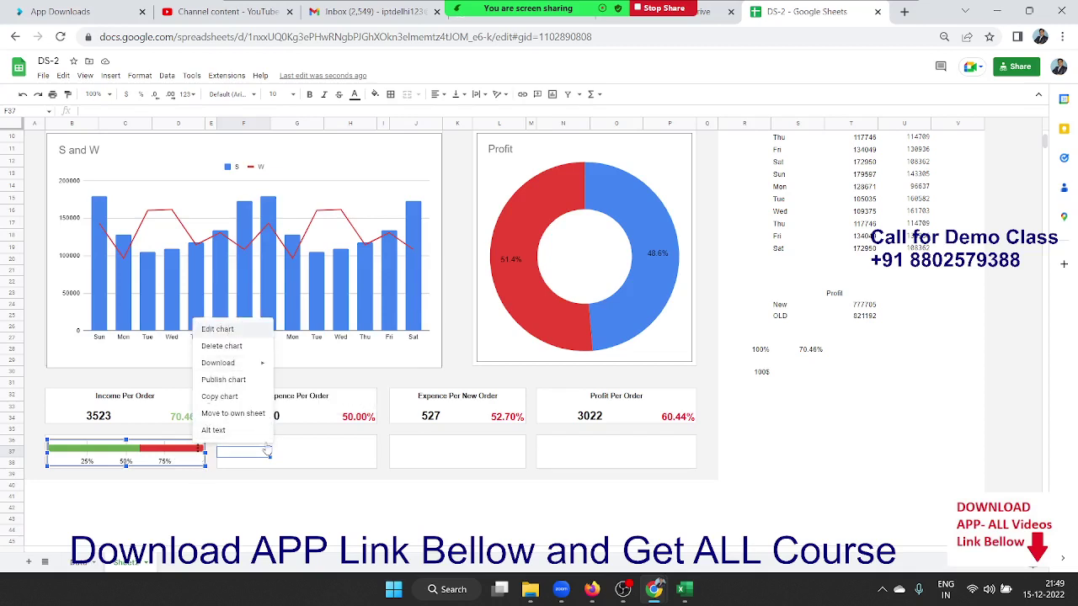
click(218, 329)
click(985, 133)
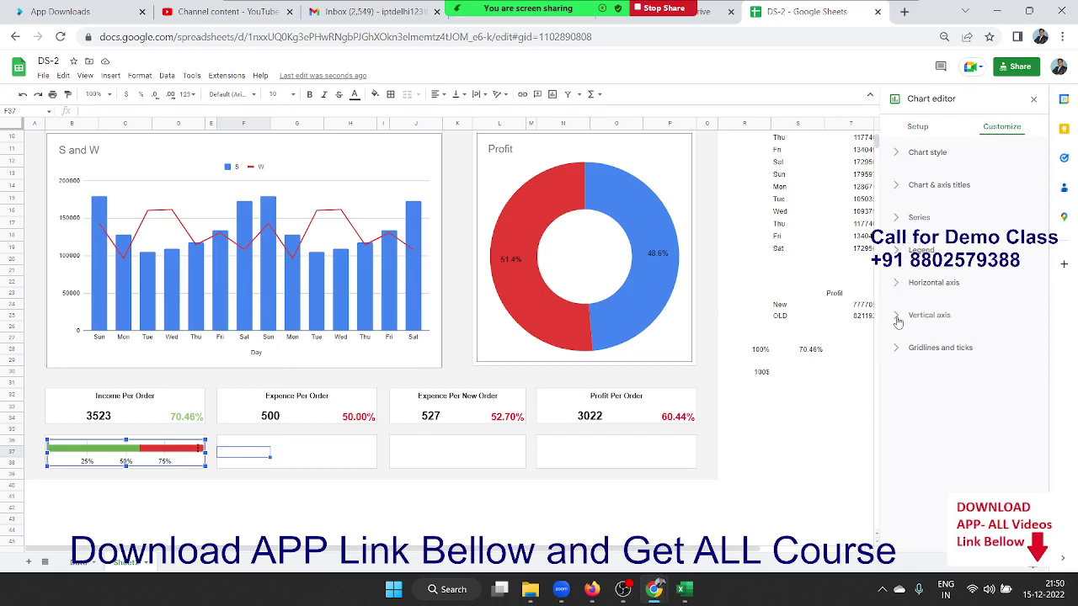
click(895, 283)
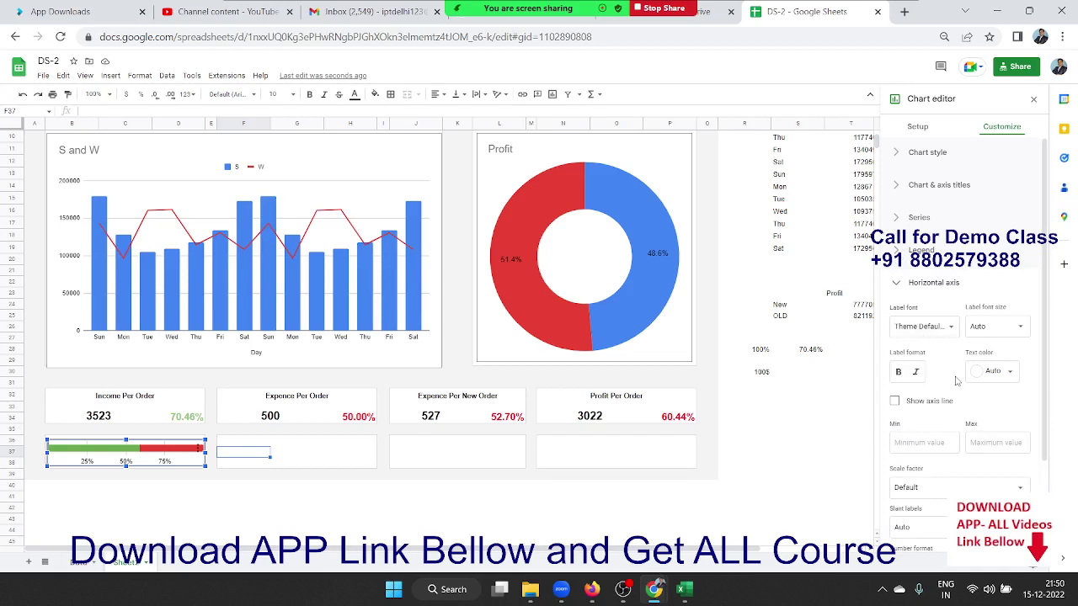
scroll(955, 384, down, 2)
click(917, 331)
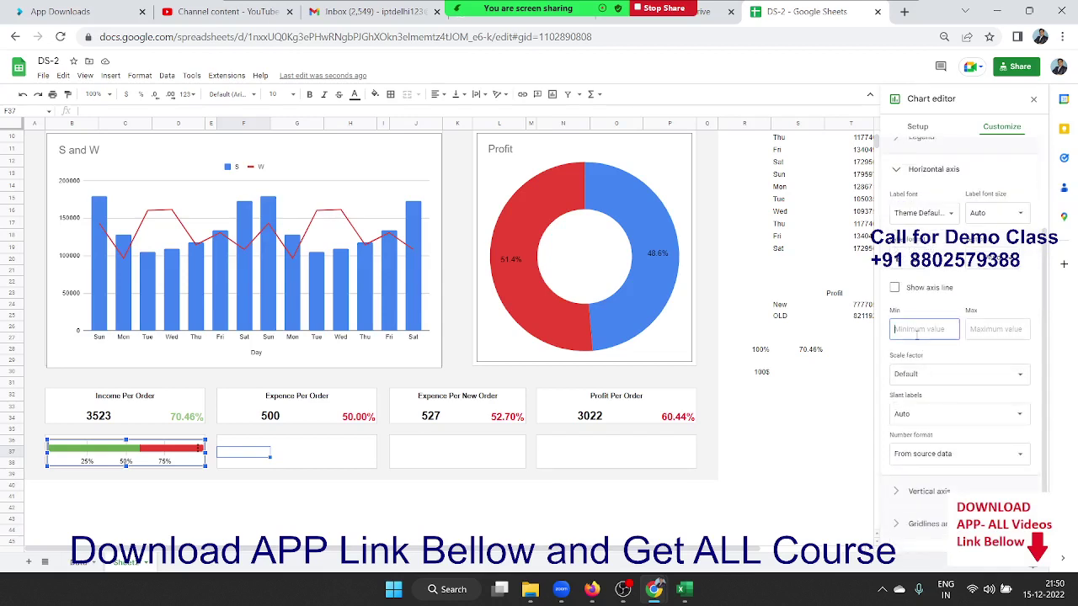
text(0)
key(Tab)
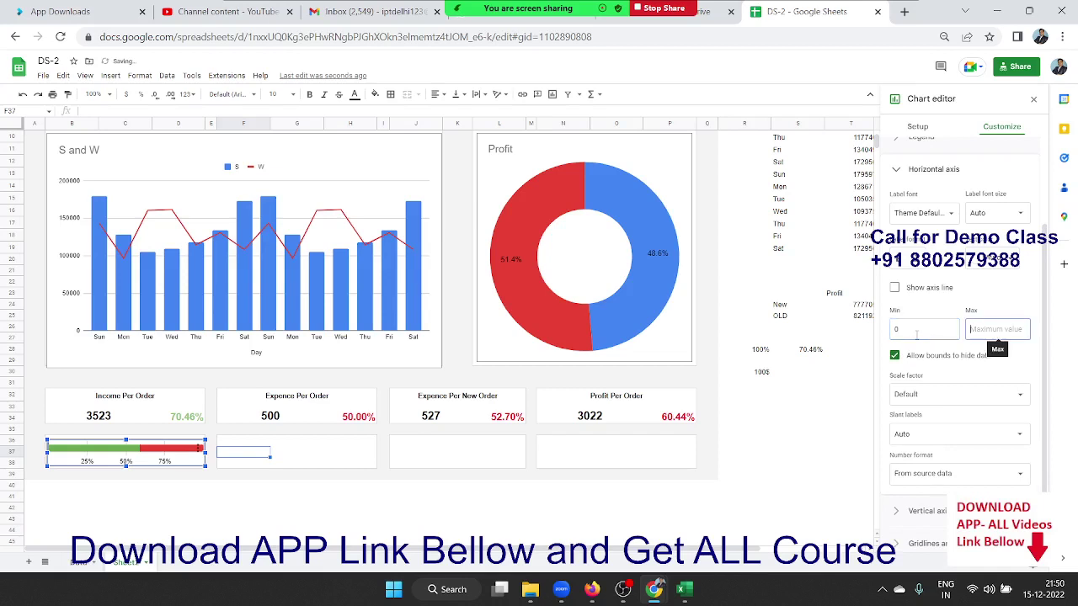
text(1)
key(Return)
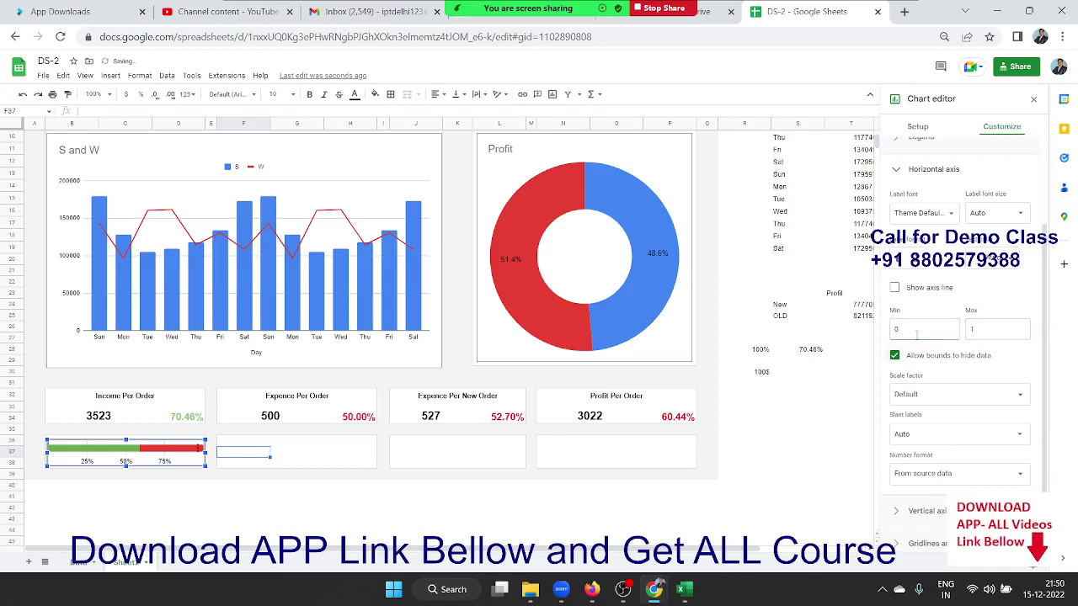
Re-enter the horizontal axis maximum of 1 so it takes effect
scroll(986, 392, up, 1)
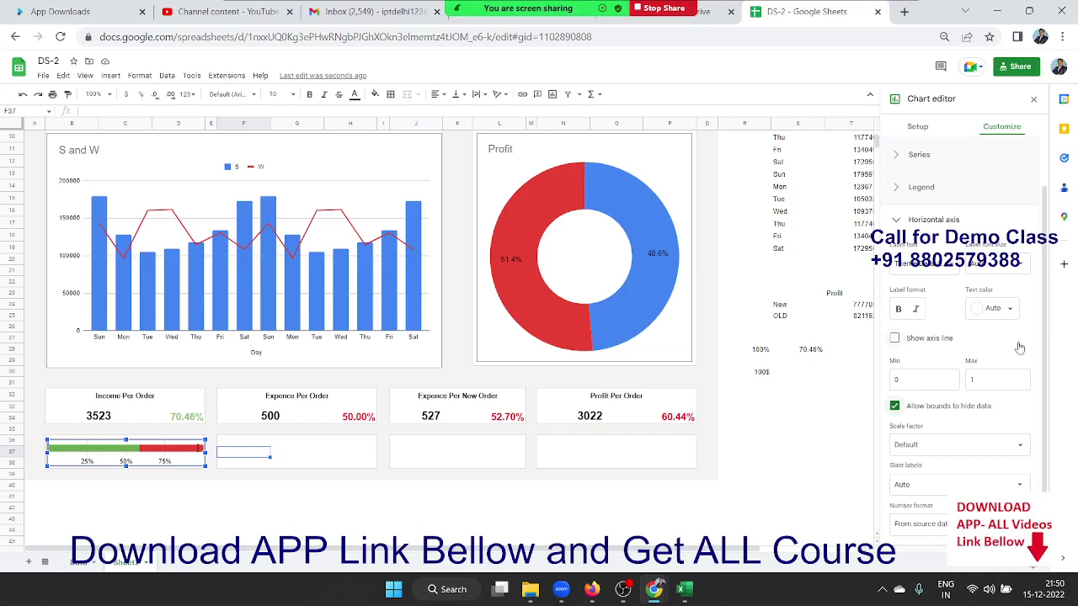
click(1006, 380)
text(00)
key(Return)
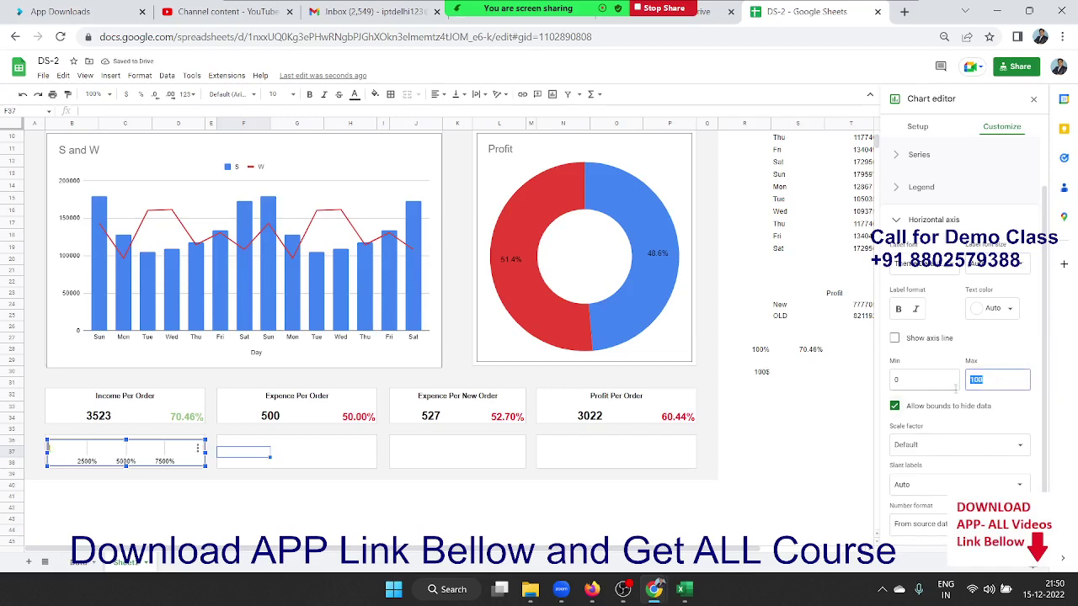
text(1)
key(Return)
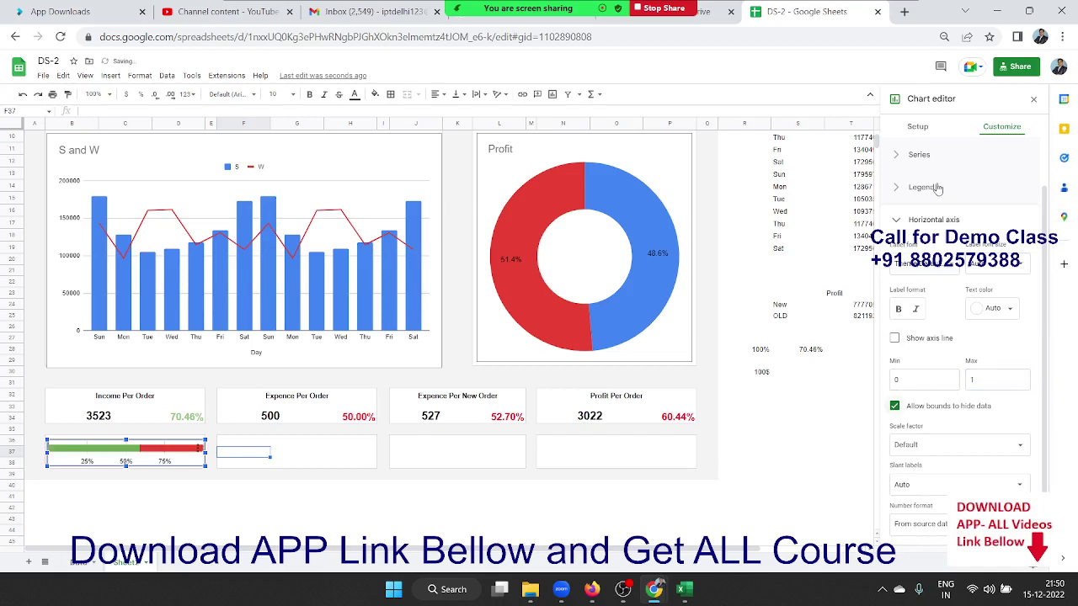
click(916, 128)
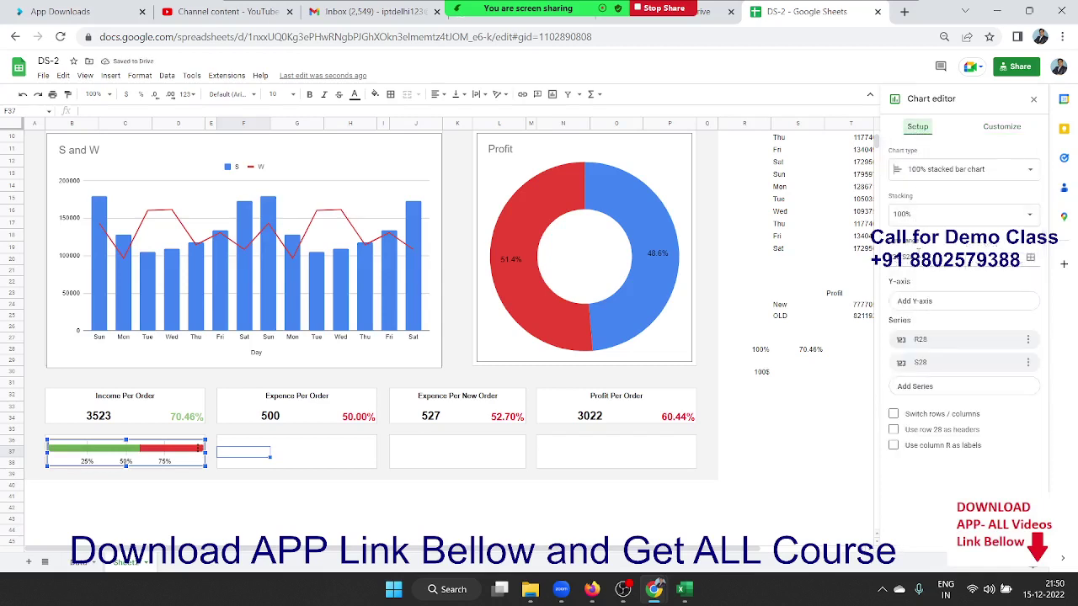
Switch the chart's stacking to Standard and enlarge the chart wider and taller
click(904, 216)
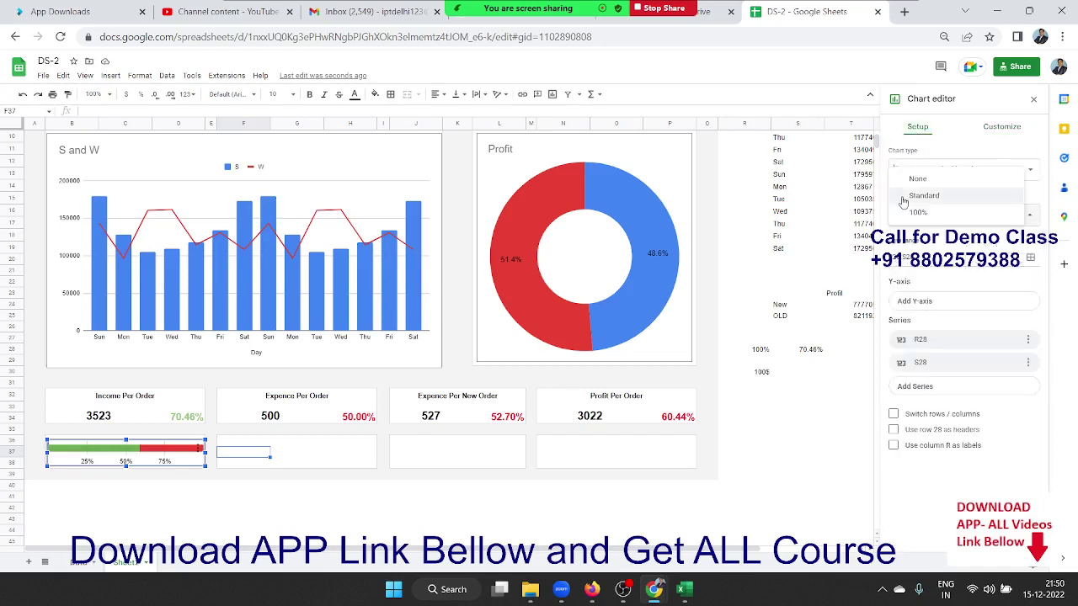
click(906, 197)
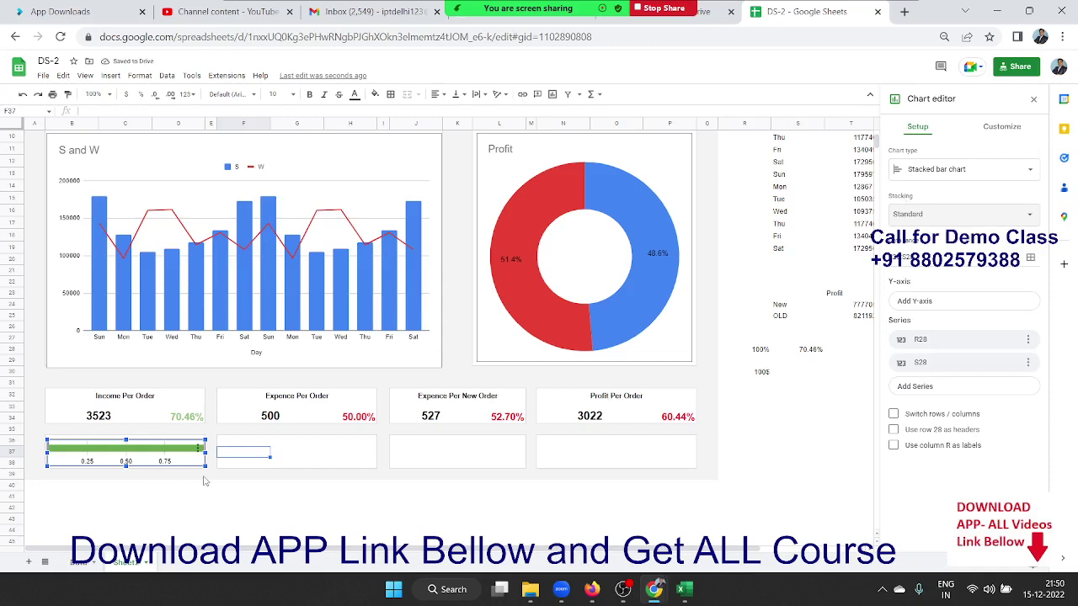
drag(206, 468, 506, 516)
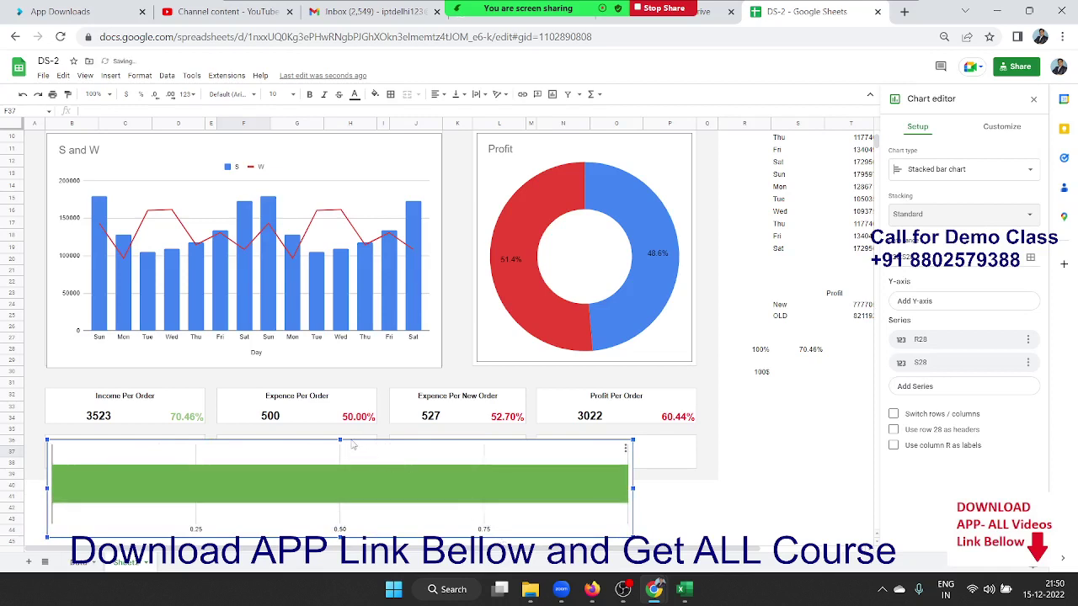
drag(341, 439, 328, 357)
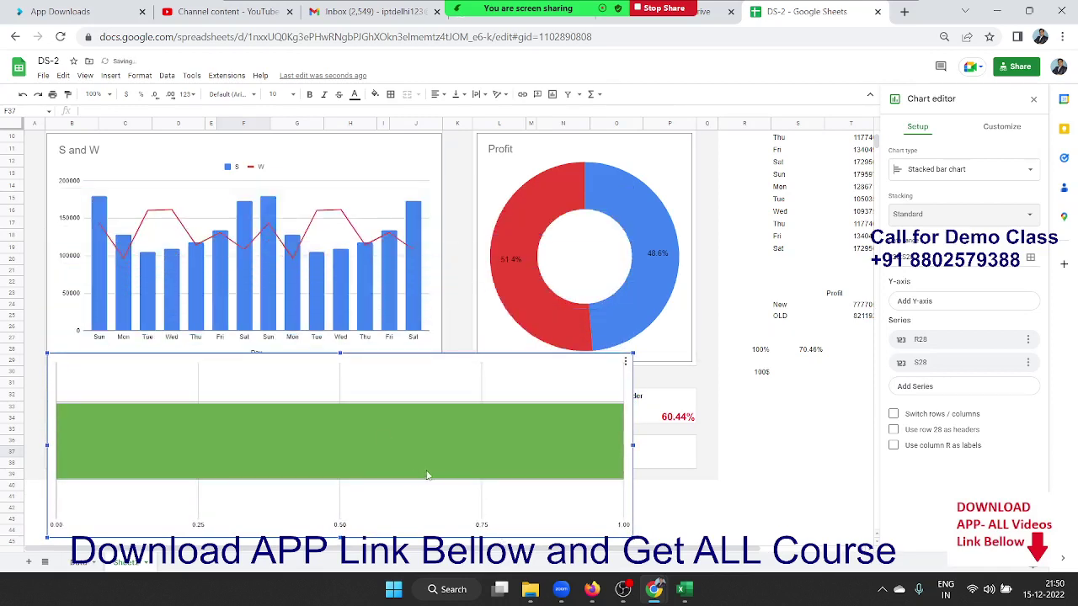
double_click(448, 460)
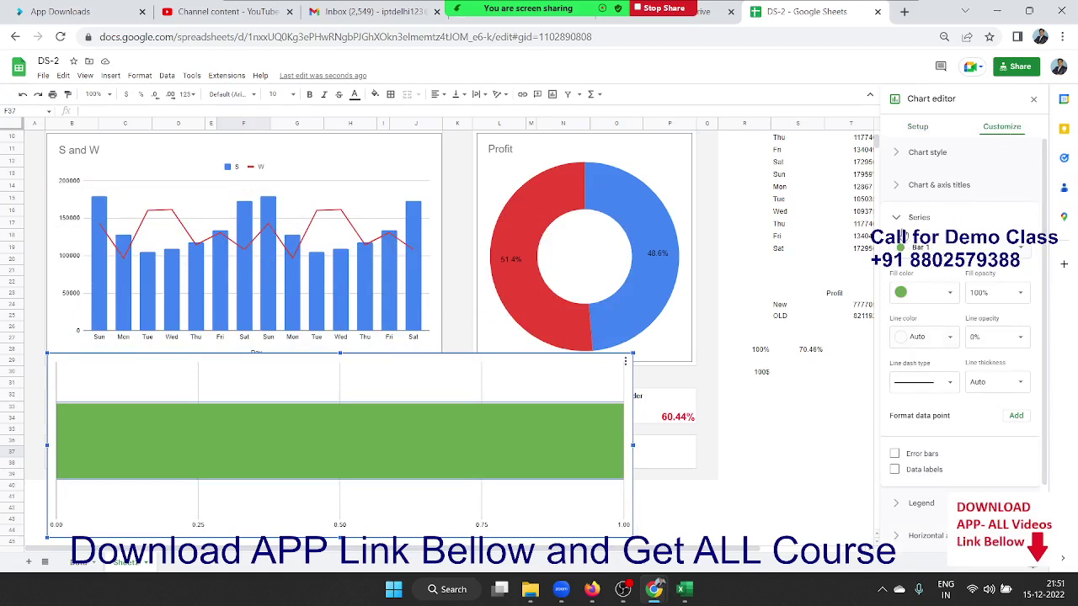
Set the horizontal axis maximum to 1 and uncheck 'Allow bounds to hide data'
click(905, 219)
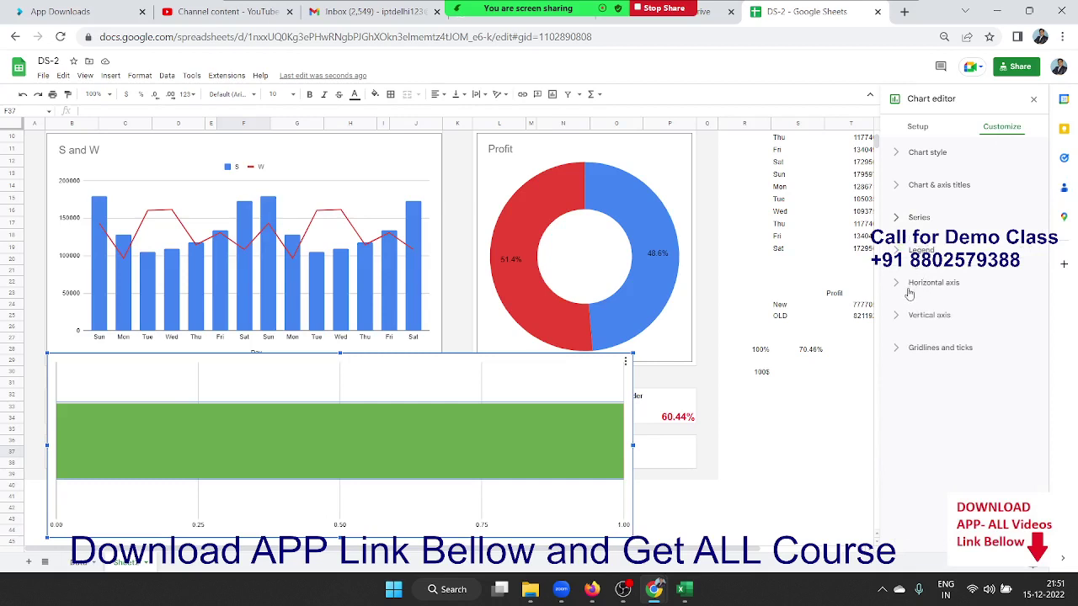
click(912, 286)
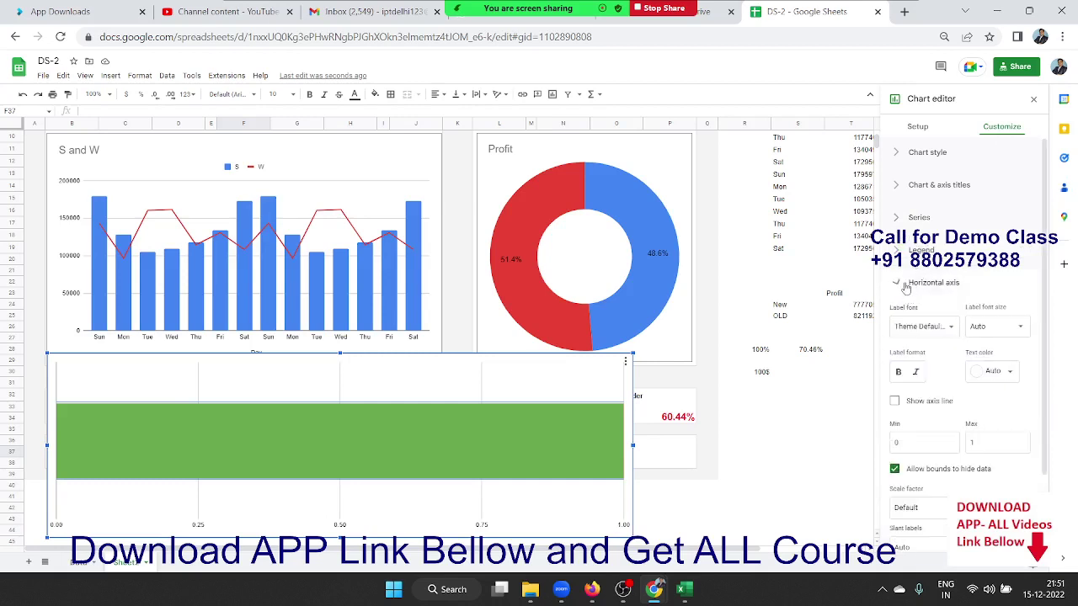
click(905, 286)
click(905, 288)
click(979, 442)
text(0)
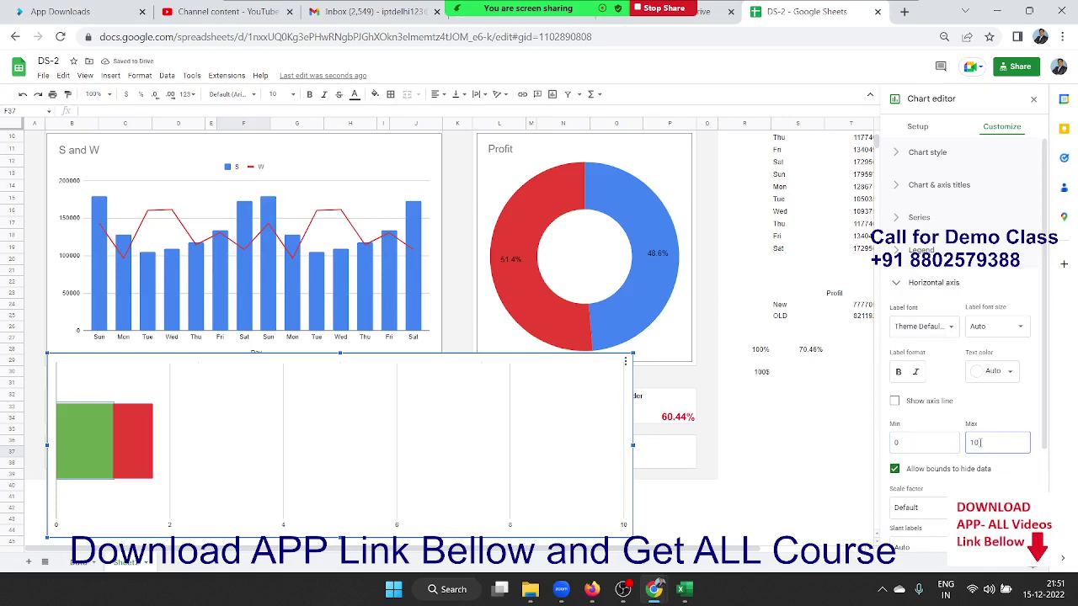
key(BackSpace)
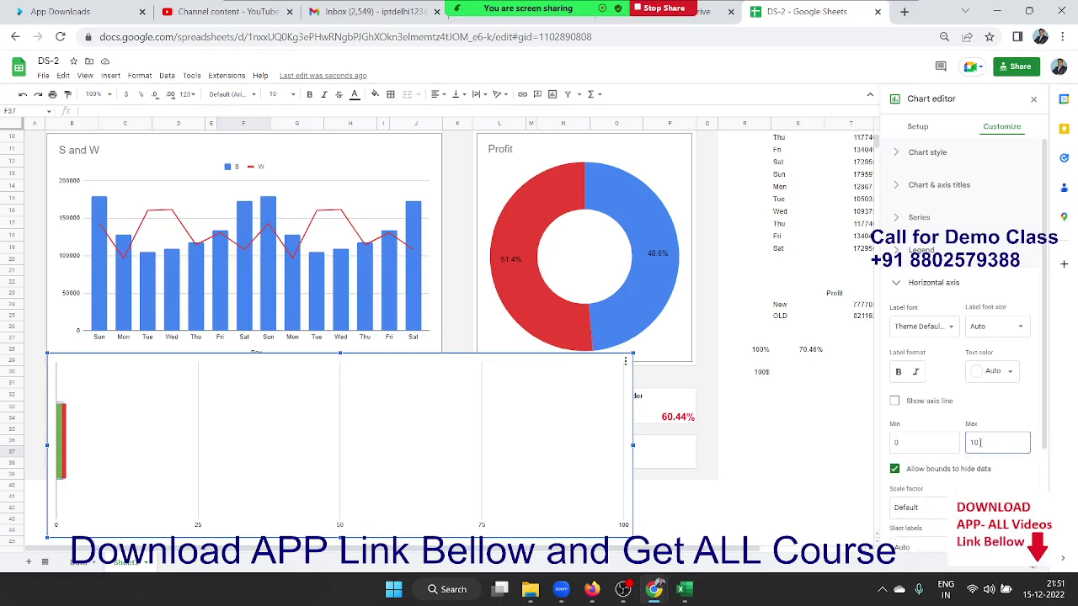
key(BackSpace)
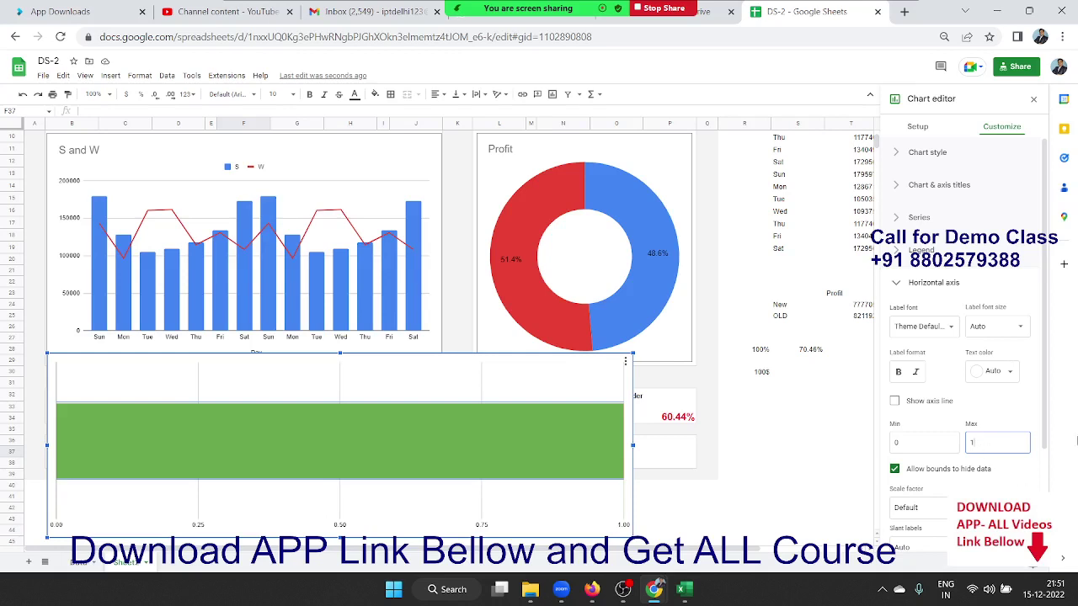
click(931, 473)
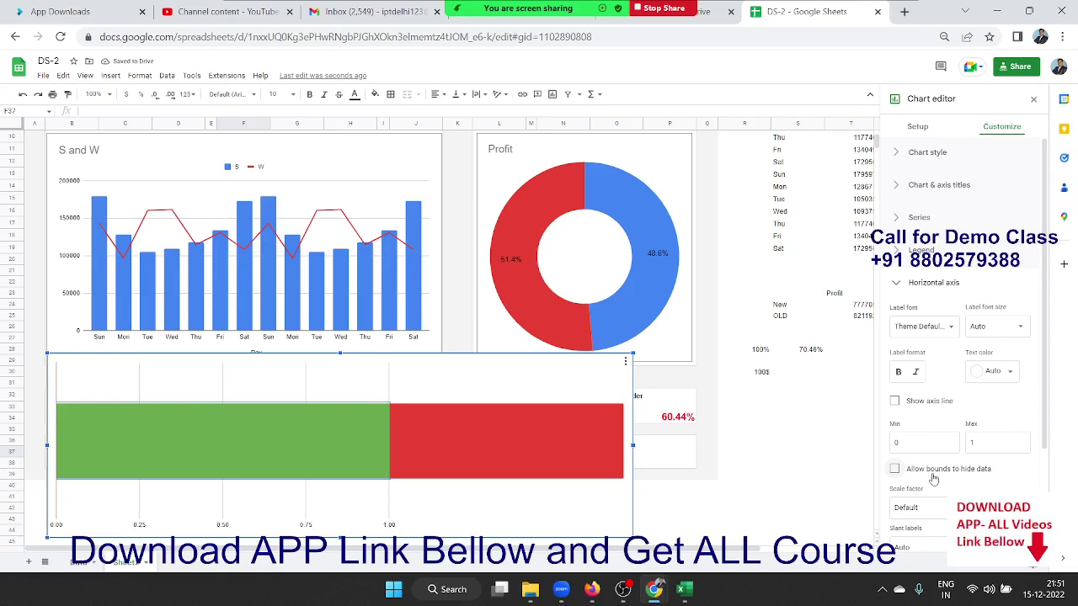
click(470, 436)
Inspect the gridlines, horizontal axis and series options for the red and green bars
click(386, 495)
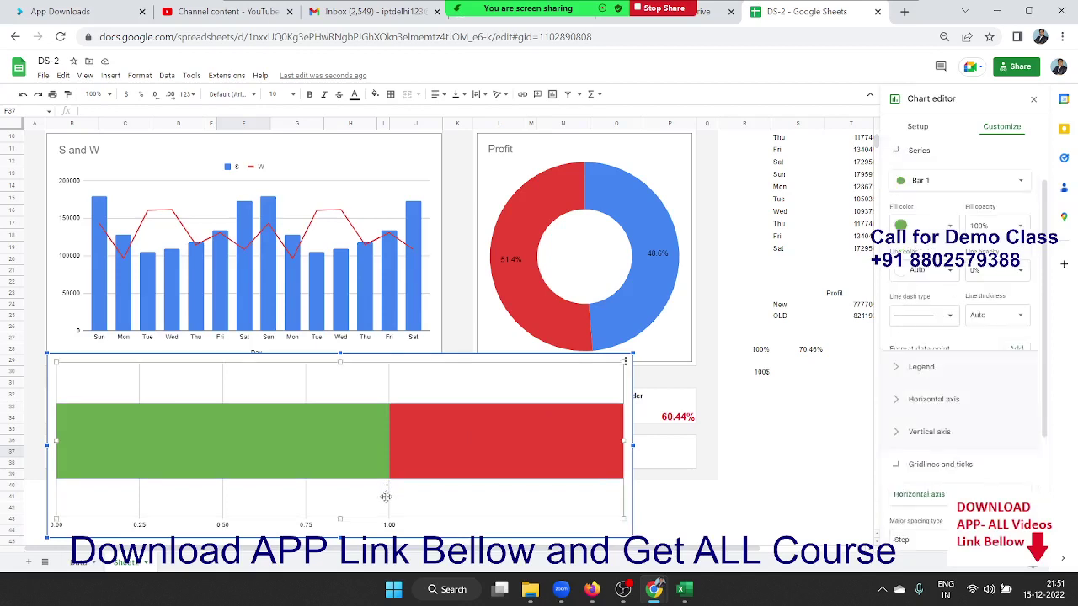
click(392, 530)
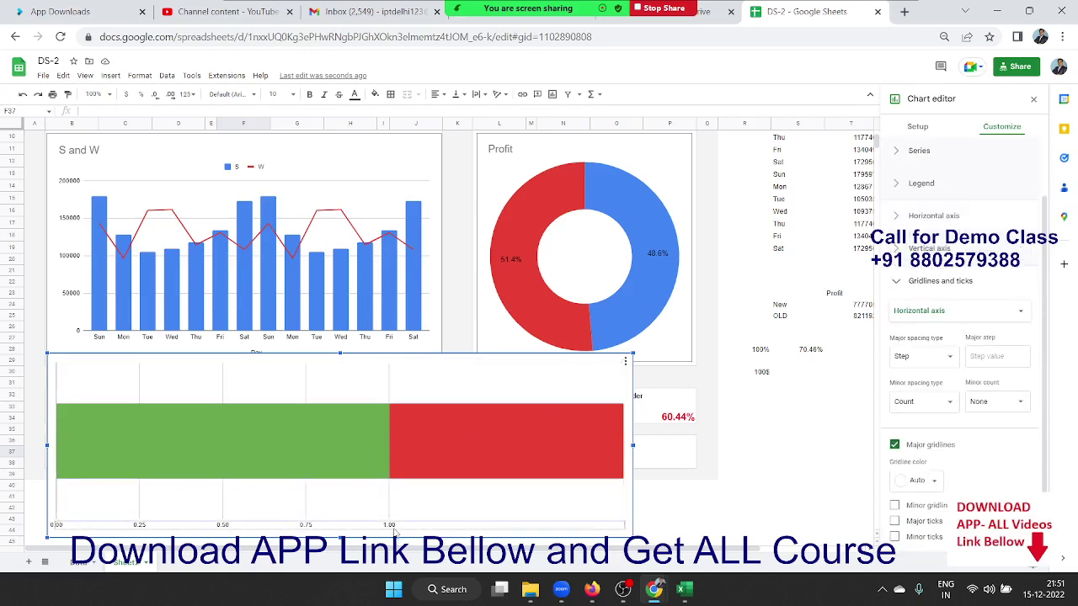
click(560, 432)
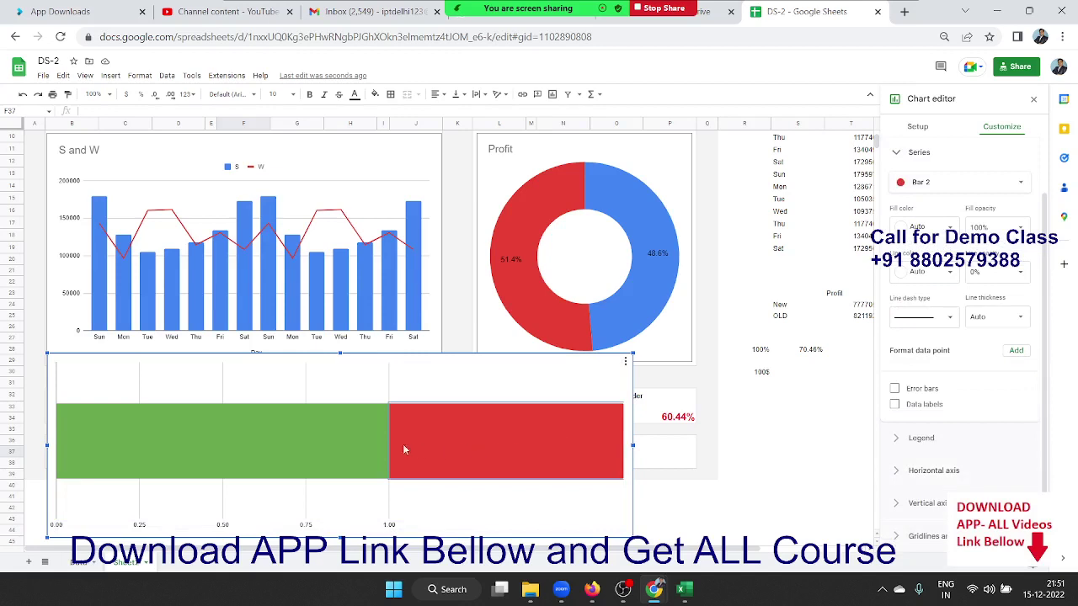
click(368, 437)
click(924, 181)
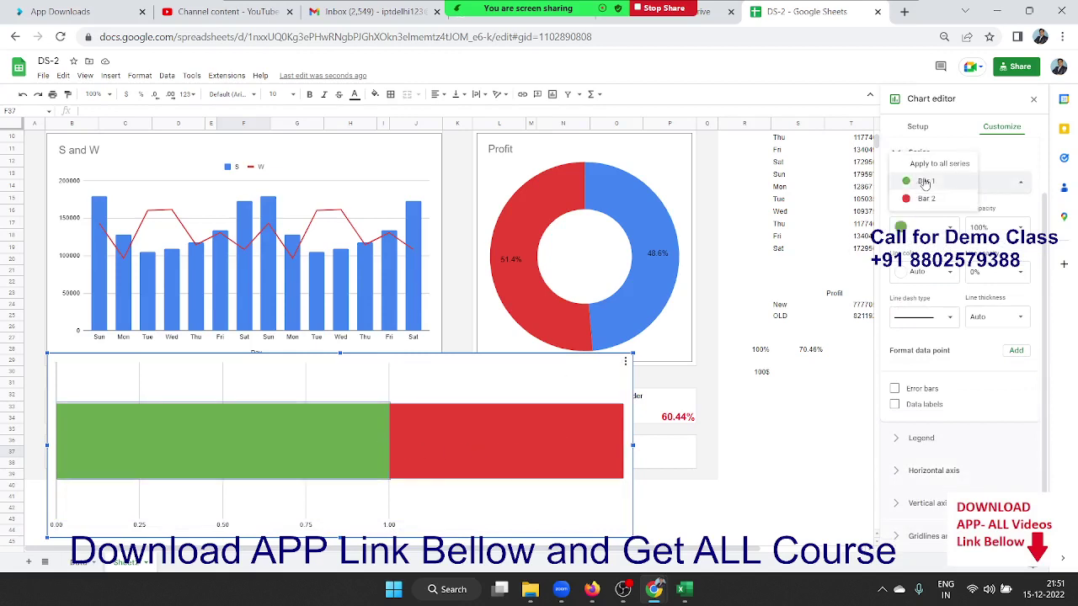
click(926, 133)
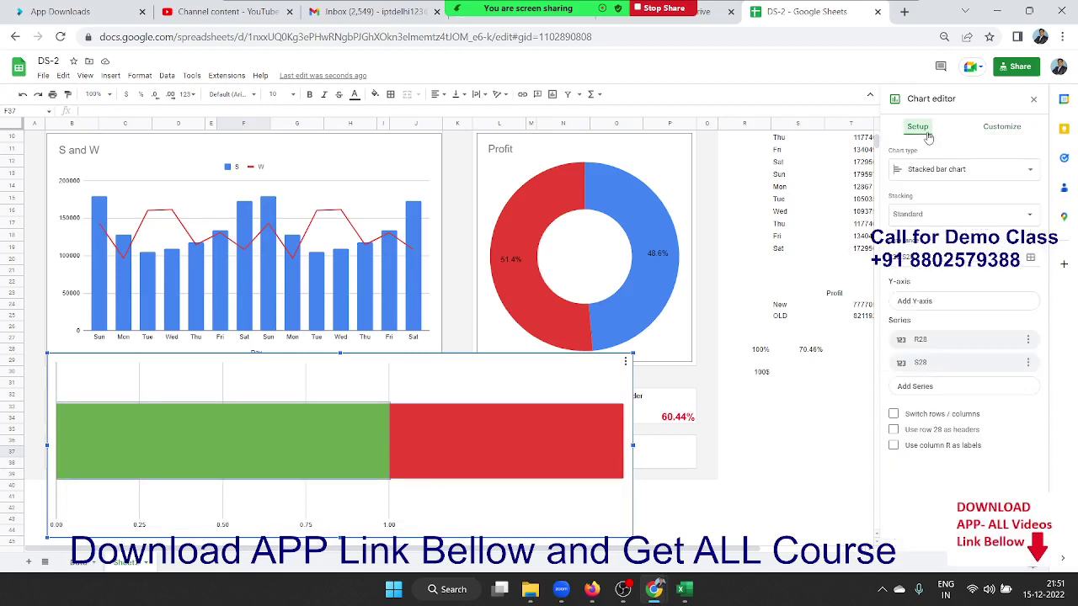
Set stacking to 100%, then switch the chart type to a standard stacked bar chart
click(920, 215)
click(918, 229)
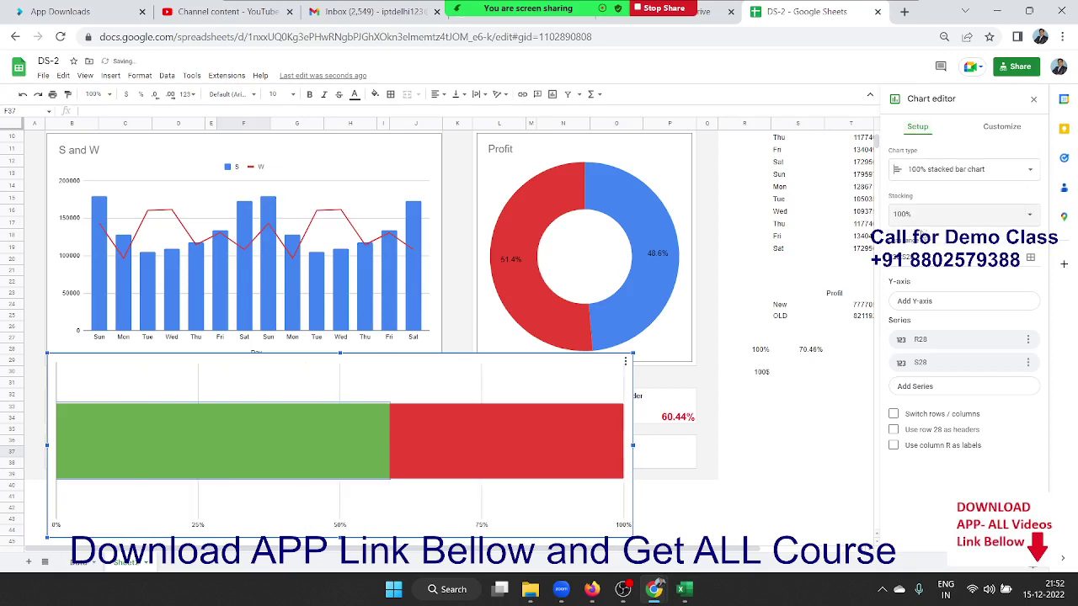
click(916, 172)
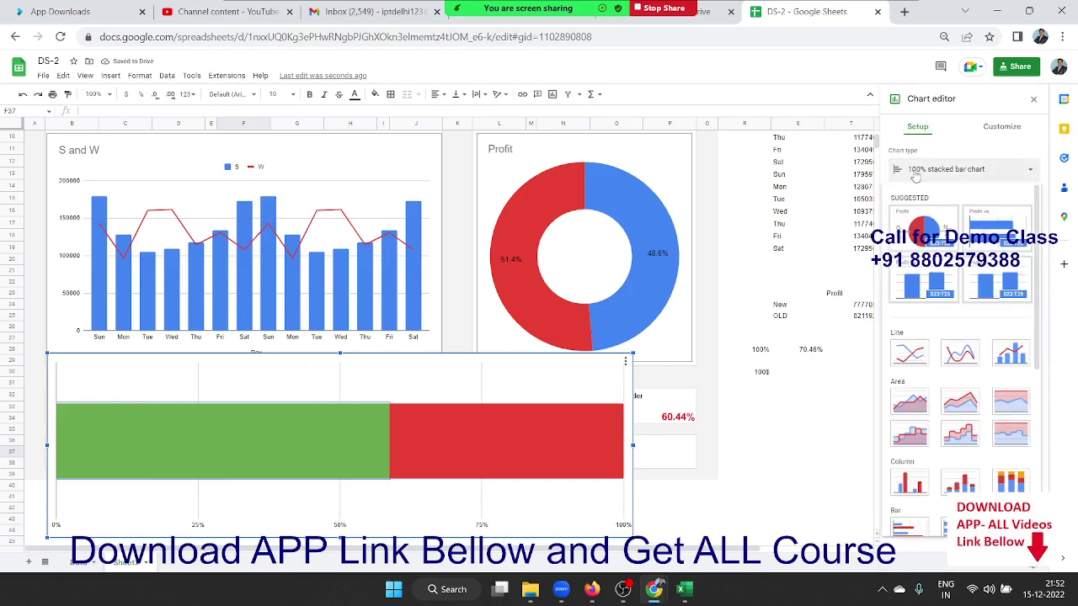
scroll(967, 451, down, 2)
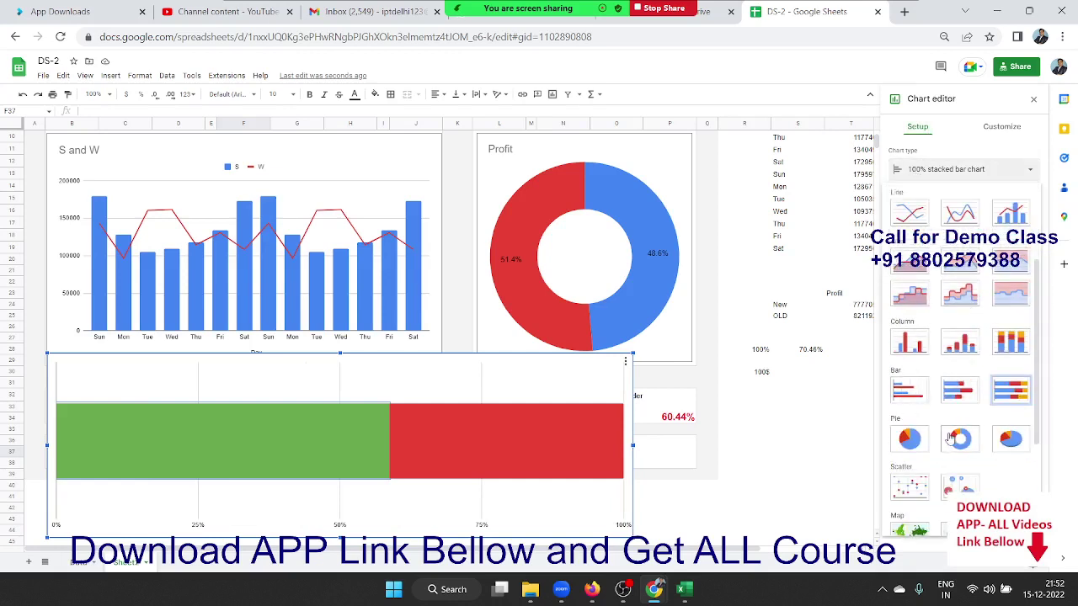
click(959, 392)
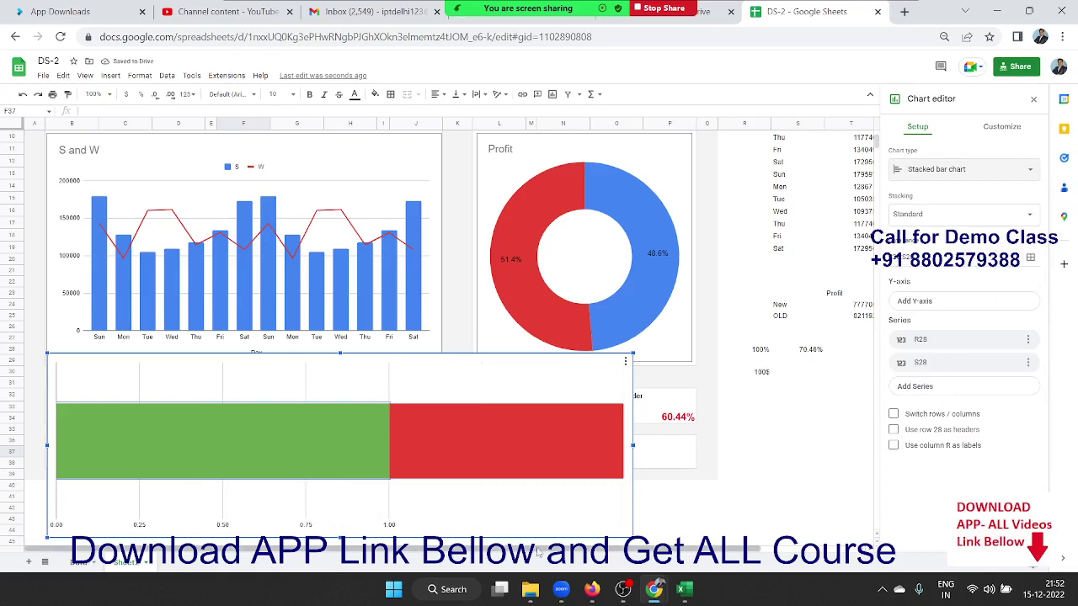
Delete the existing progress bar chart
key(Delete)
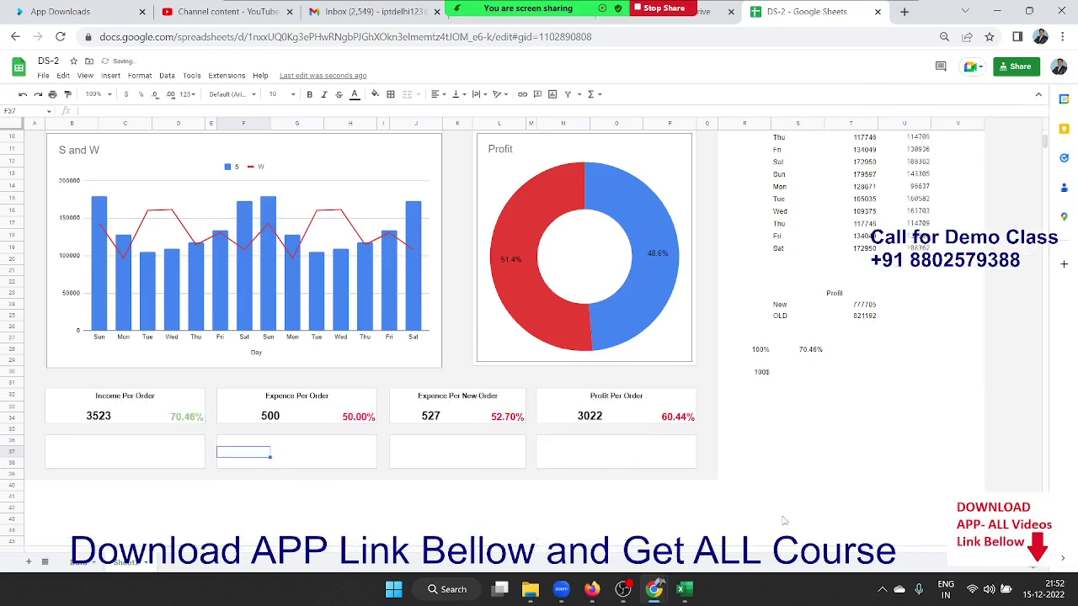
click(873, 488)
click(795, 371)
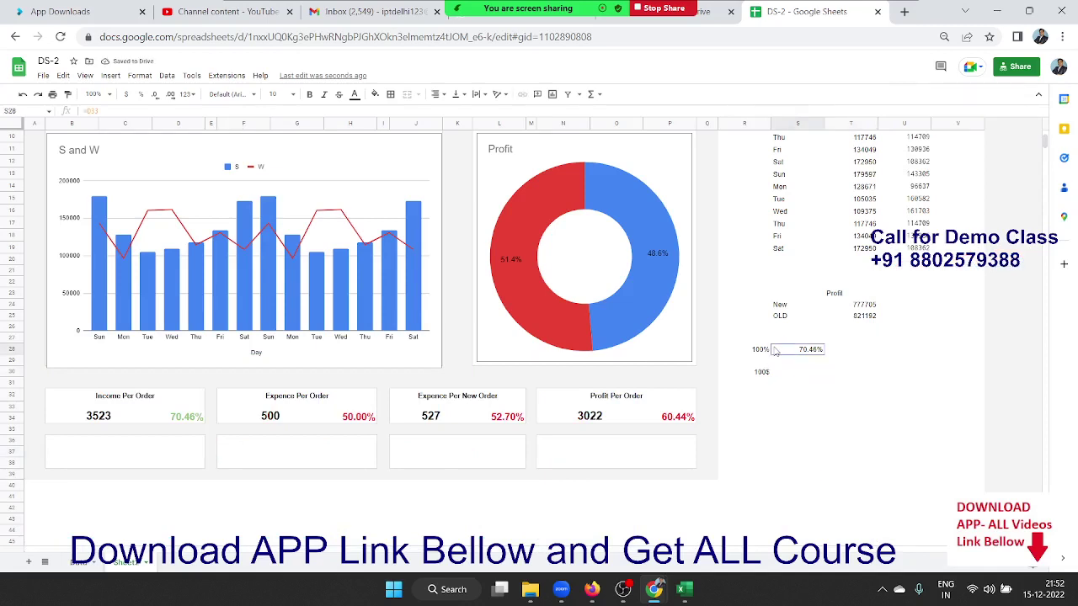
Insert a new chart from the 100% and 70.46% values in R28:S28
drag(775, 351, 750, 350)
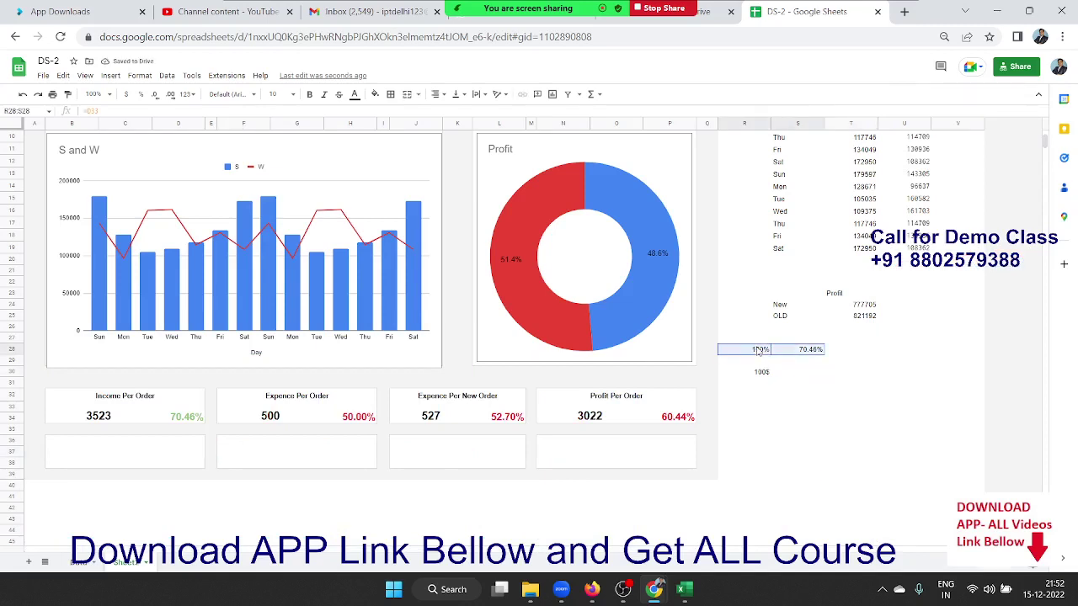
click(110, 75)
click(128, 171)
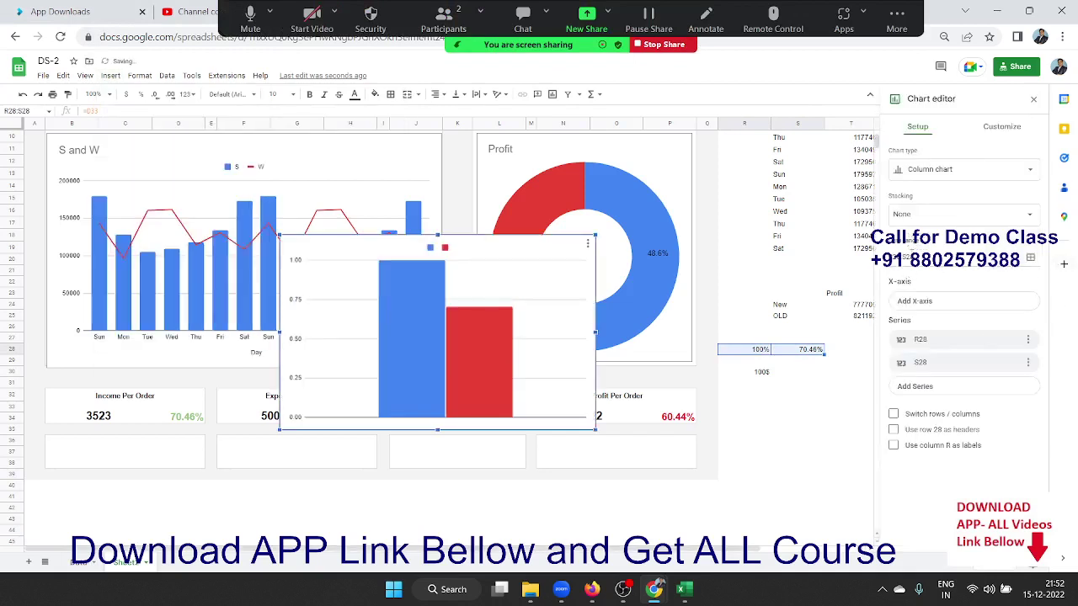
click(914, 172)
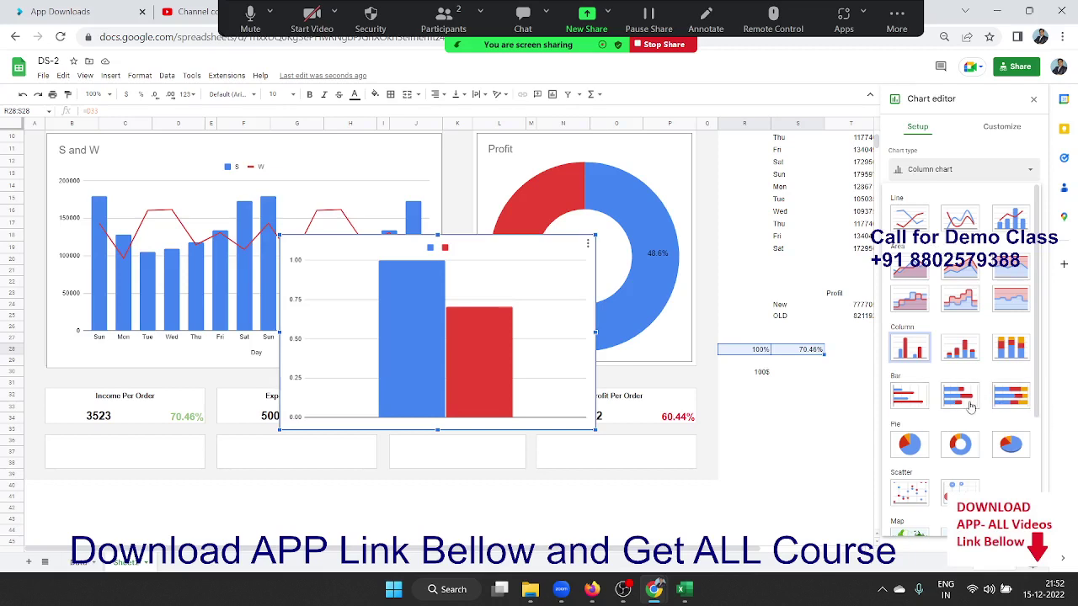
Try stacked bar and line chart types, then settle on a plain bar chart
click(968, 407)
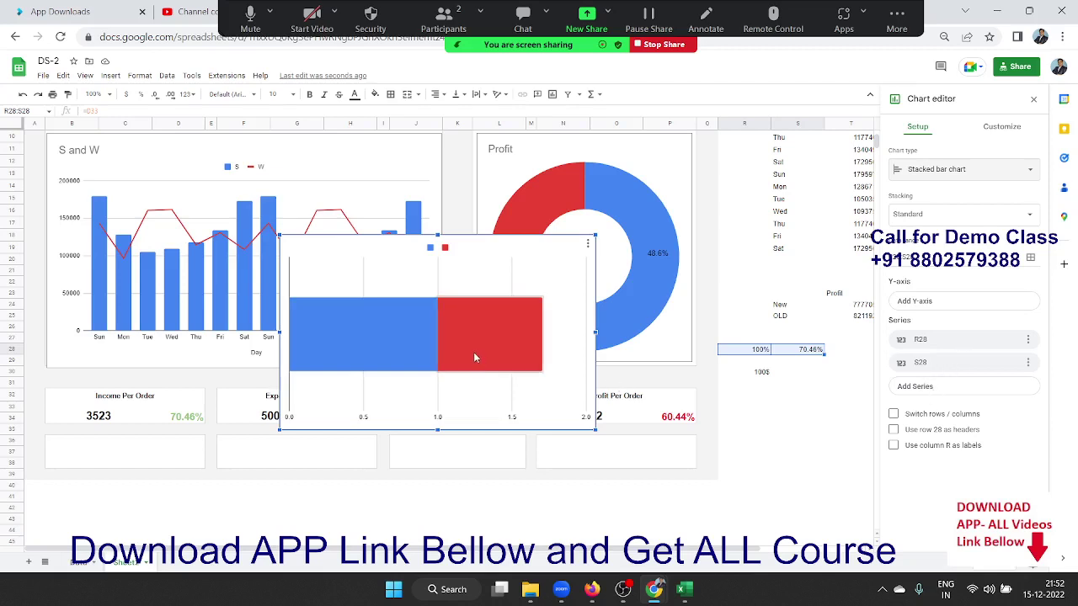
click(961, 172)
click(924, 226)
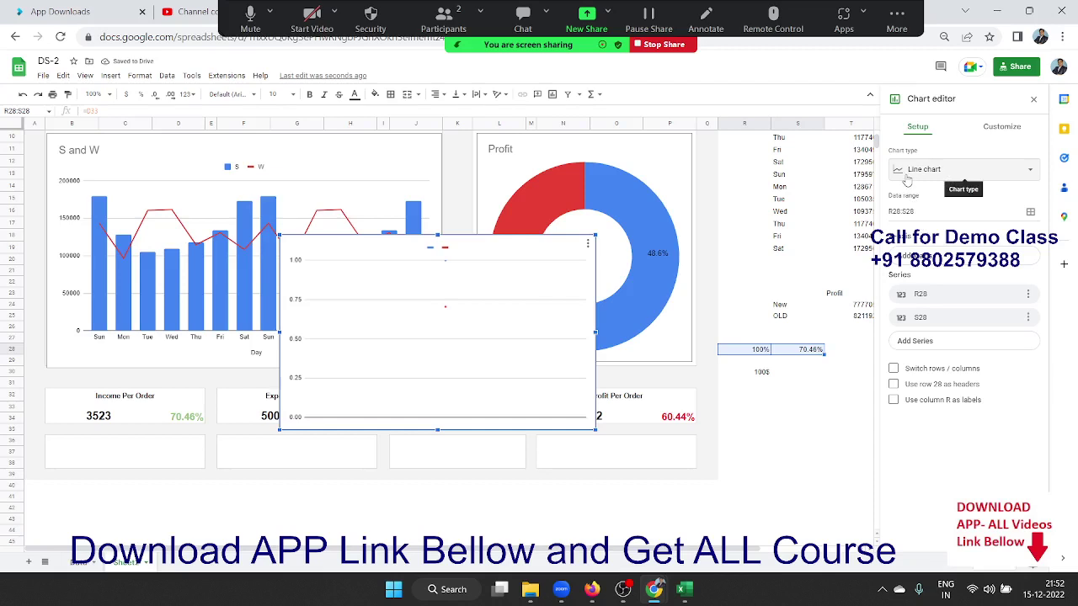
click(906, 179)
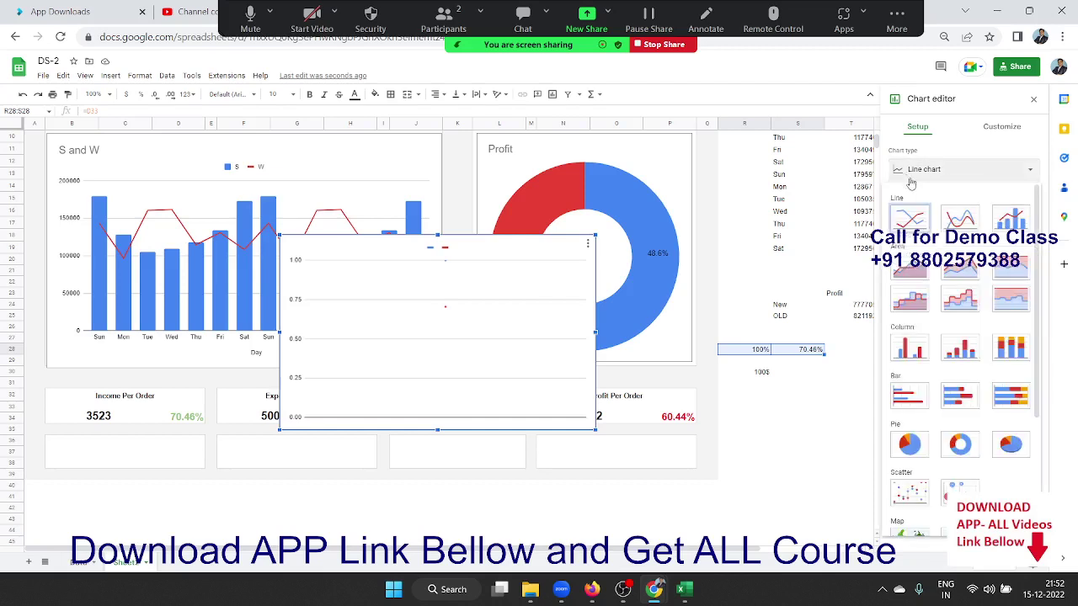
click(909, 397)
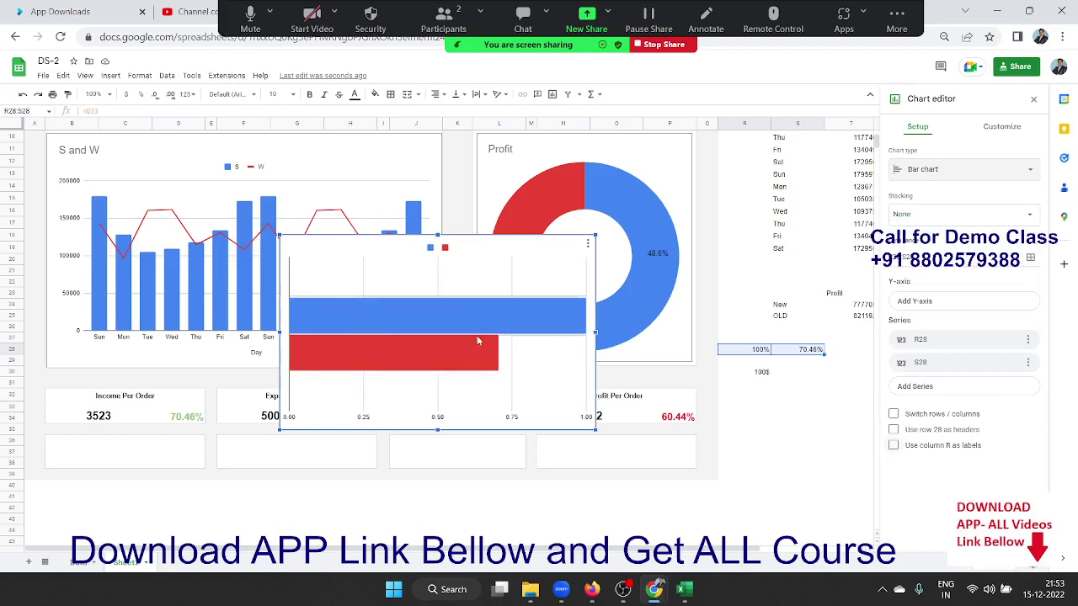
click(1007, 131)
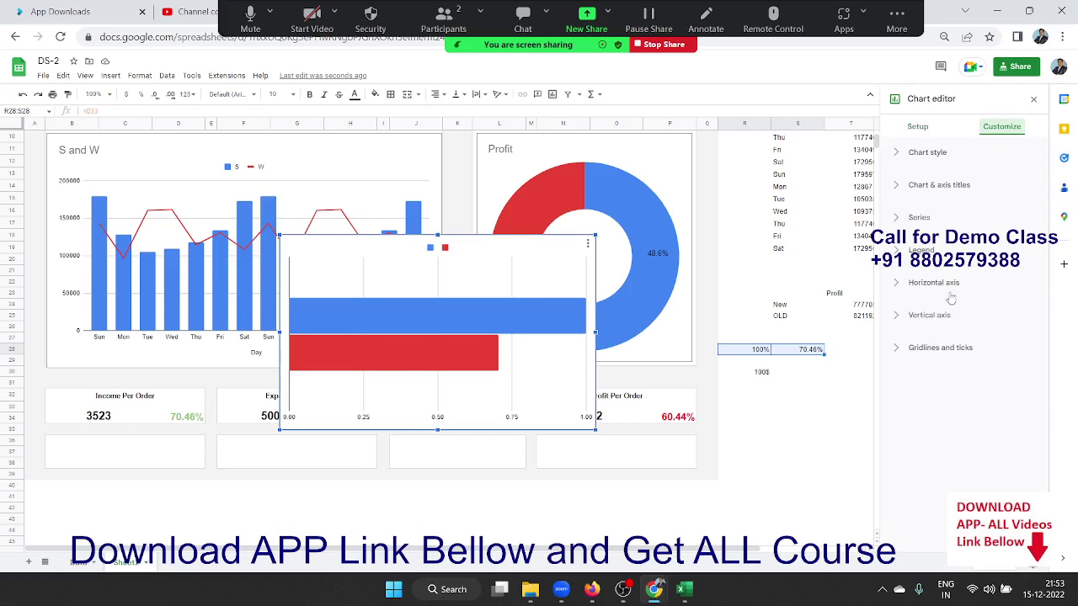
Try a dotted series outline, then set the outline dash back to solid
click(914, 220)
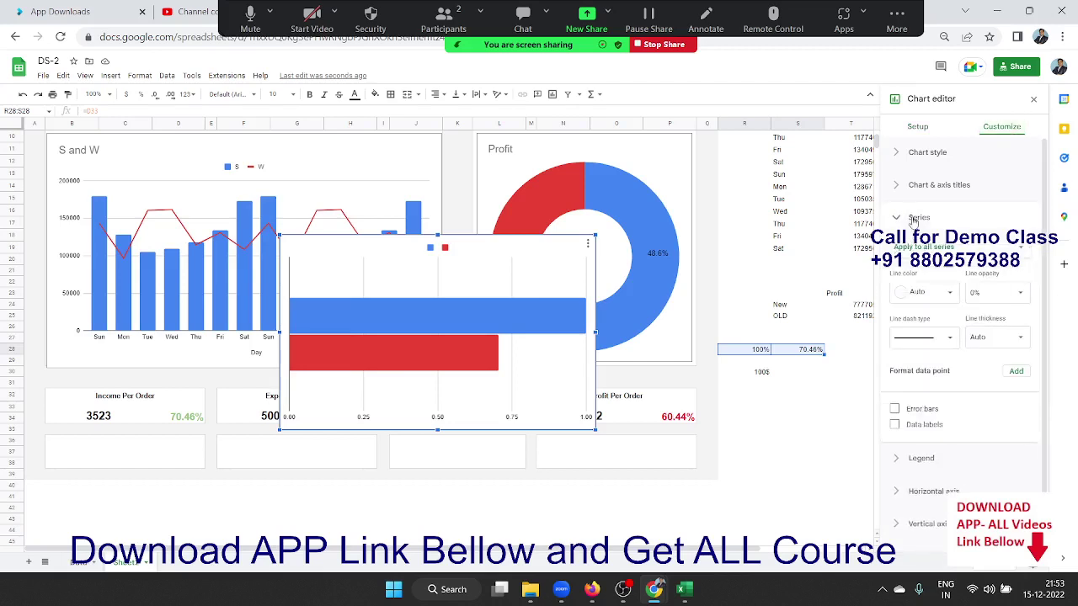
click(931, 343)
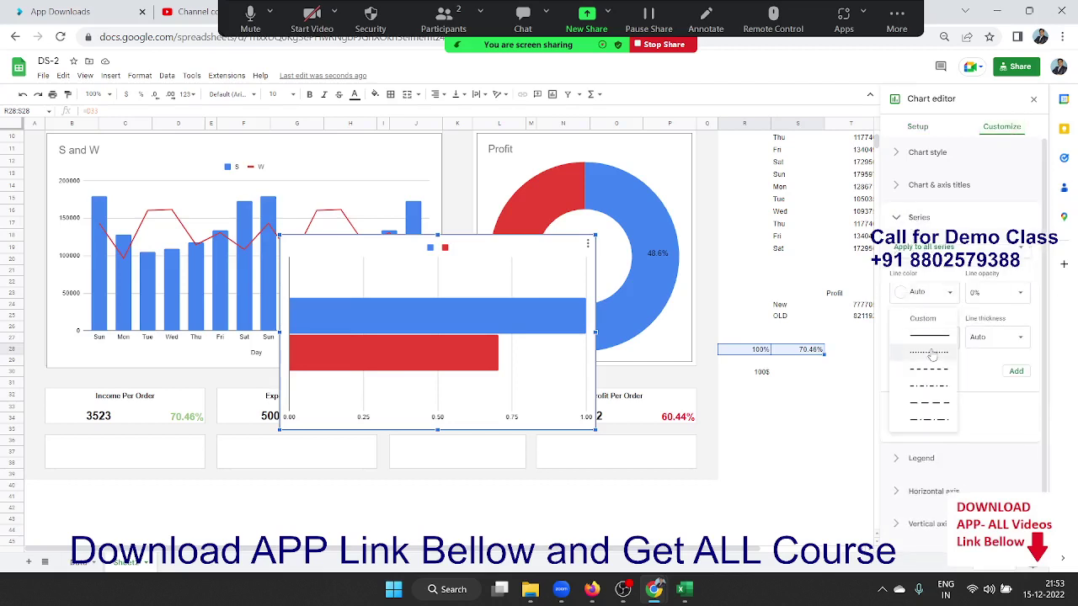
click(929, 352)
click(927, 343)
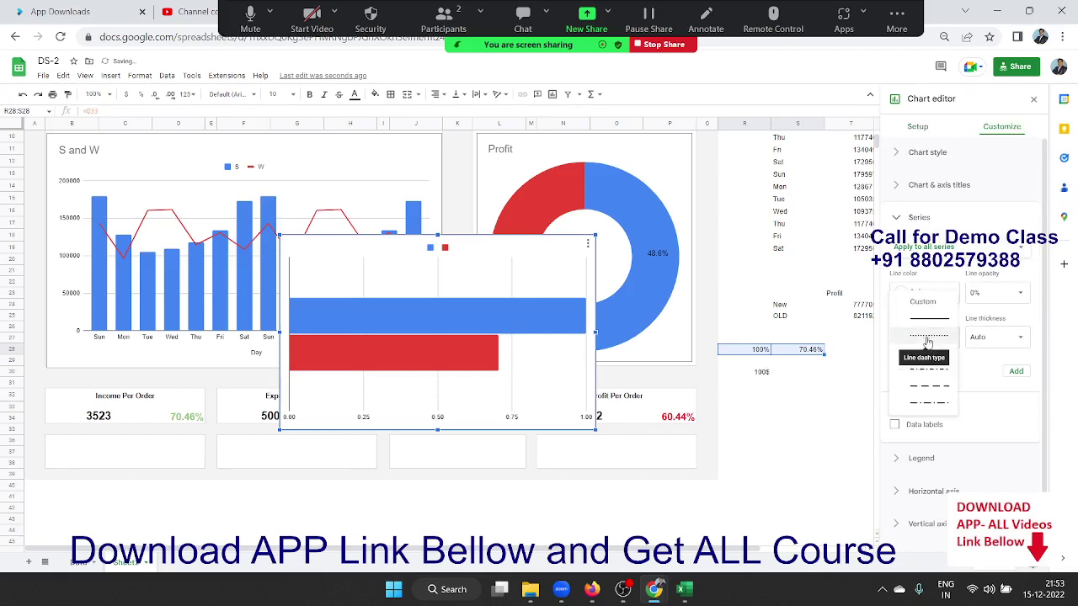
click(927, 308)
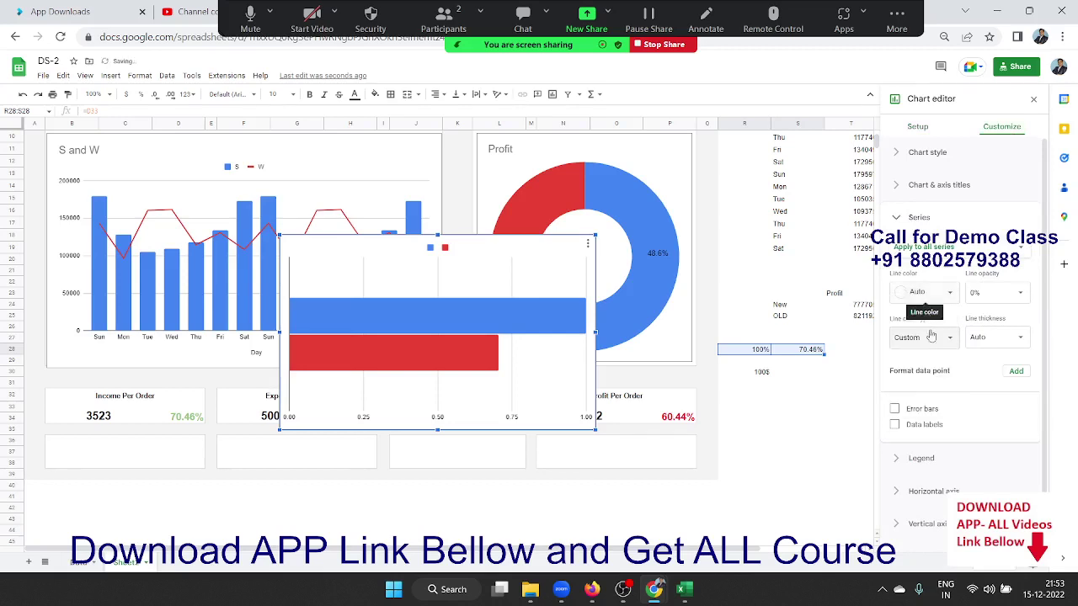
click(924, 337)
click(925, 353)
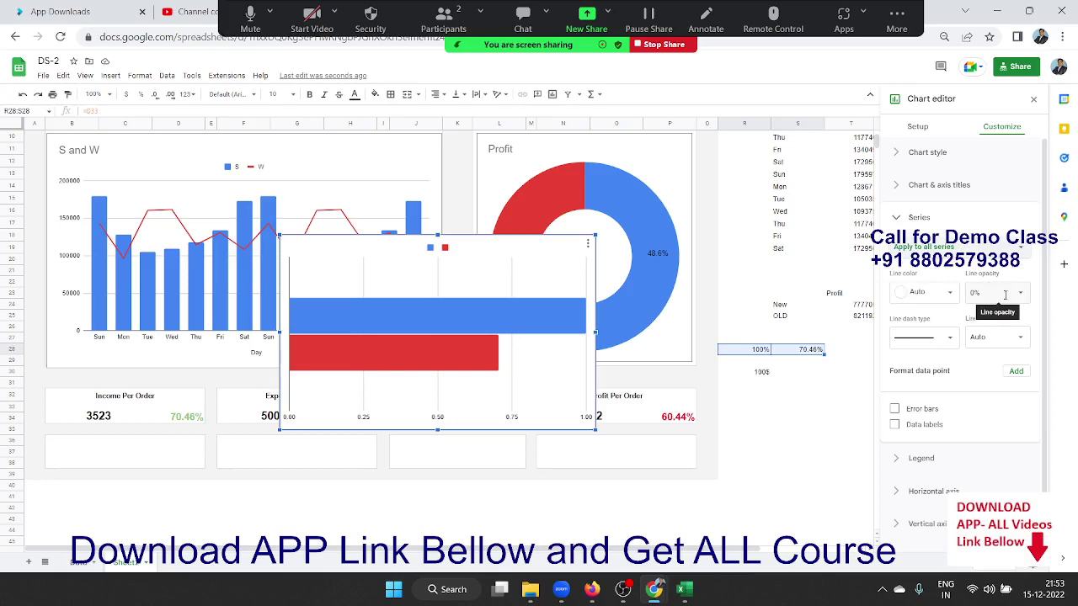
Make the bar outlines fully opaque, select the first bar series, then collapse Series
scroll(995, 377, down, 1)
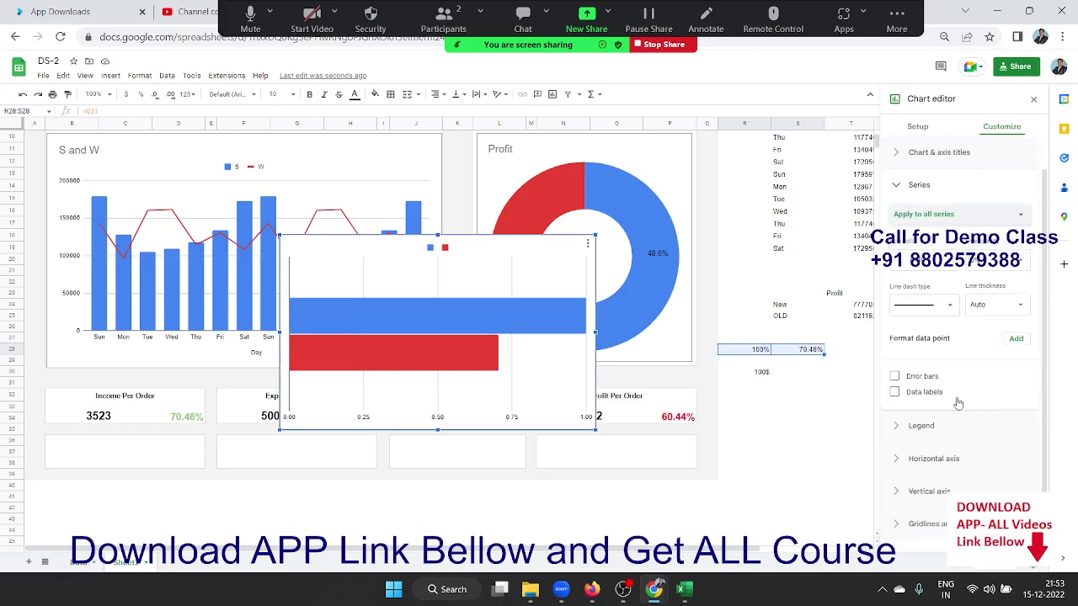
scroll(926, 387, up, 1)
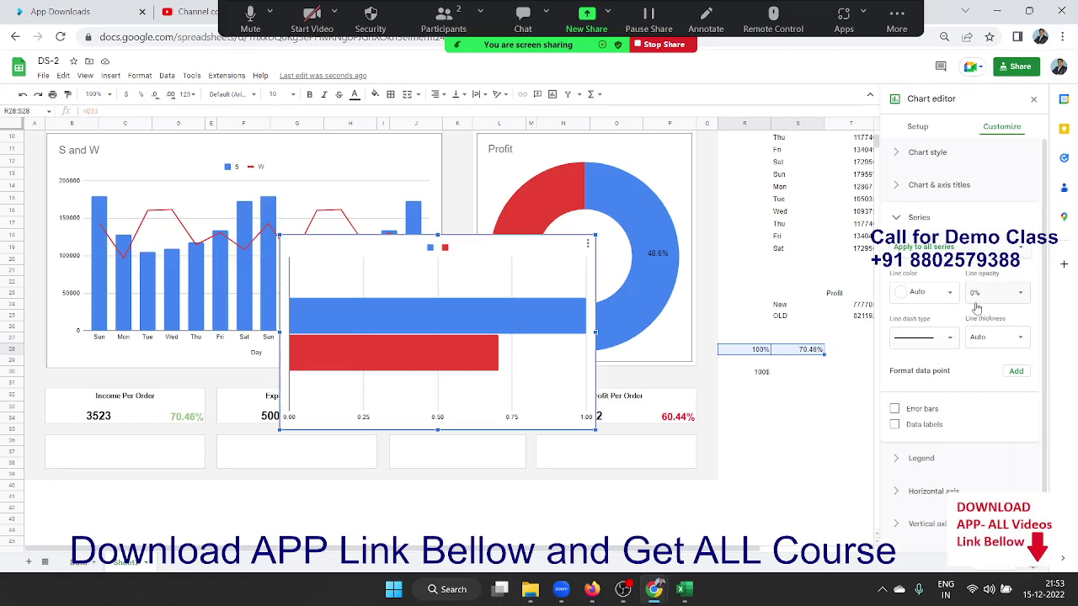
click(1019, 294)
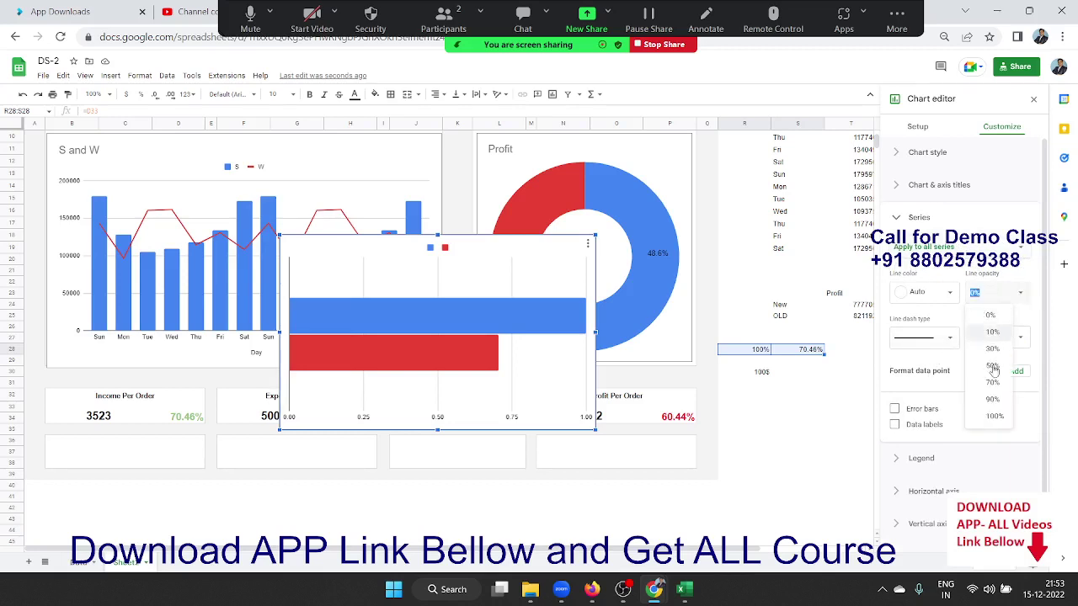
click(993, 418)
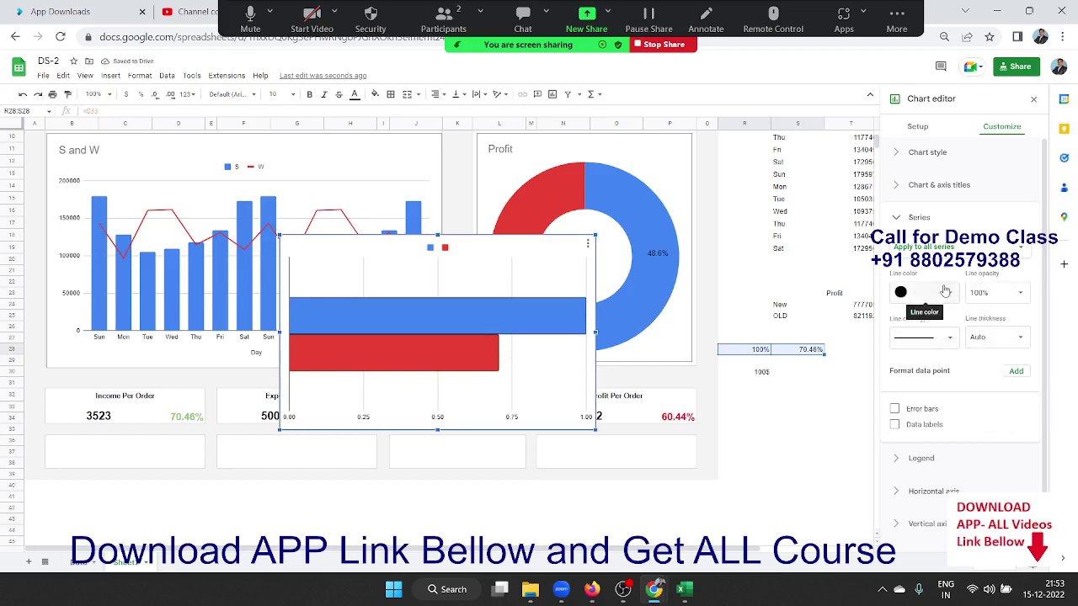
click(933, 253)
click(933, 266)
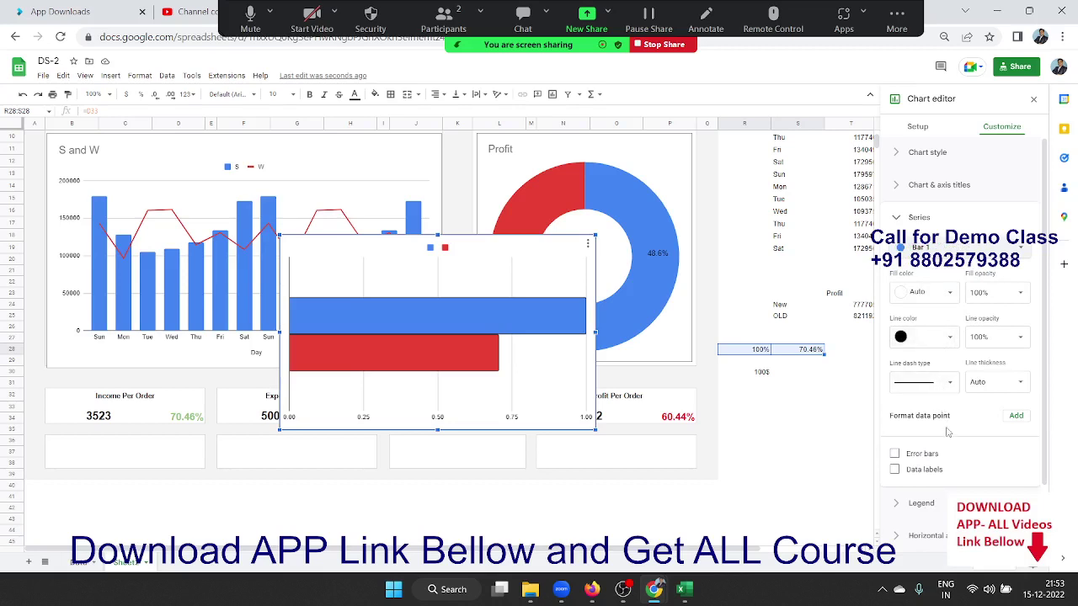
click(906, 219)
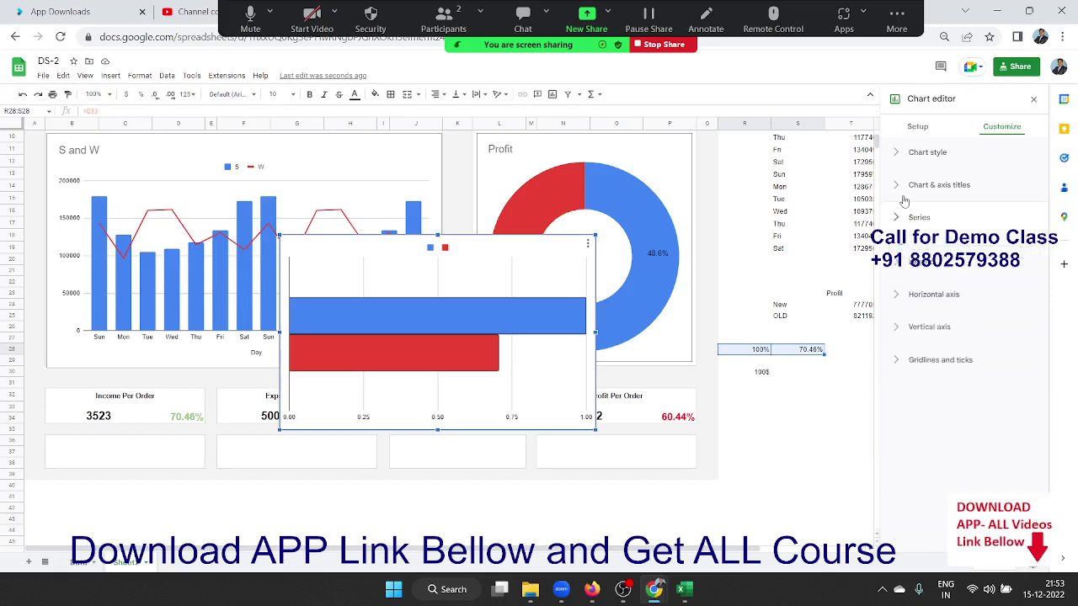
Browse the Chart style, Vertical axis and Gridlines and ticks sections, then return to chart setup
click(902, 154)
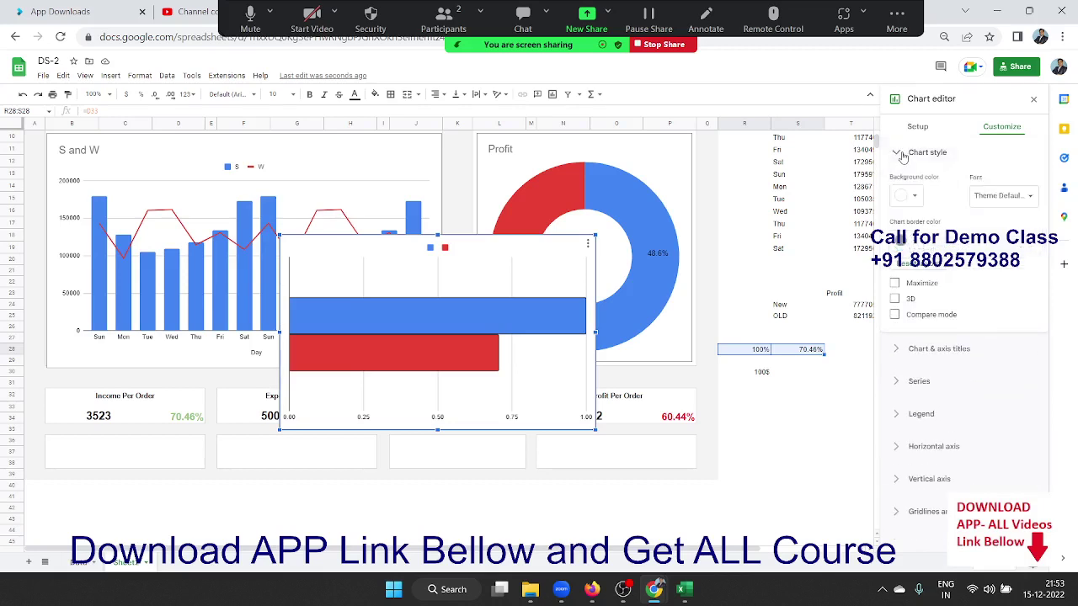
click(904, 155)
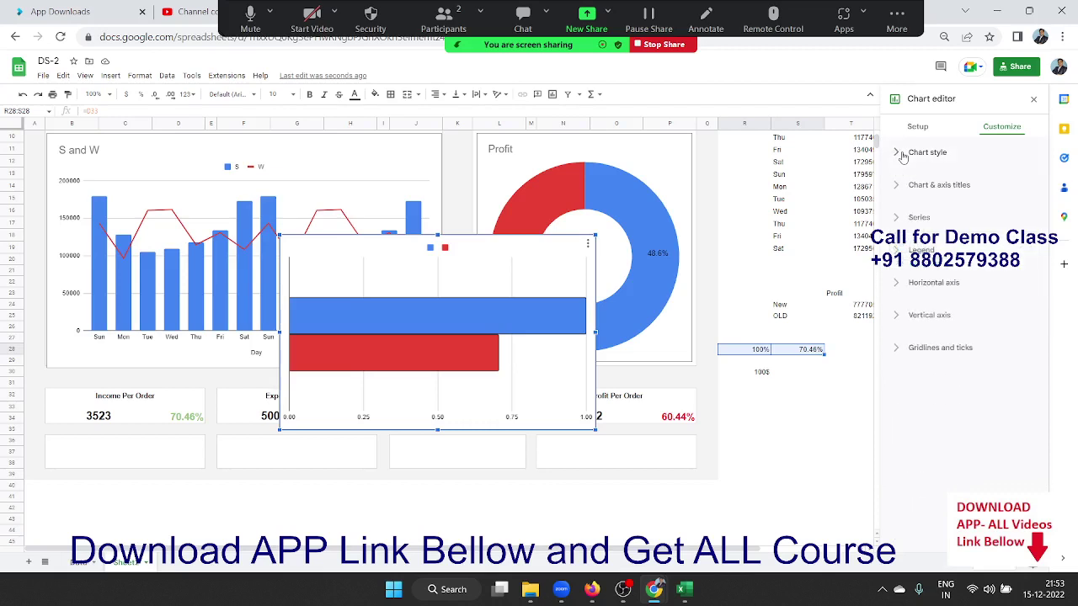
click(903, 155)
click(902, 155)
click(926, 317)
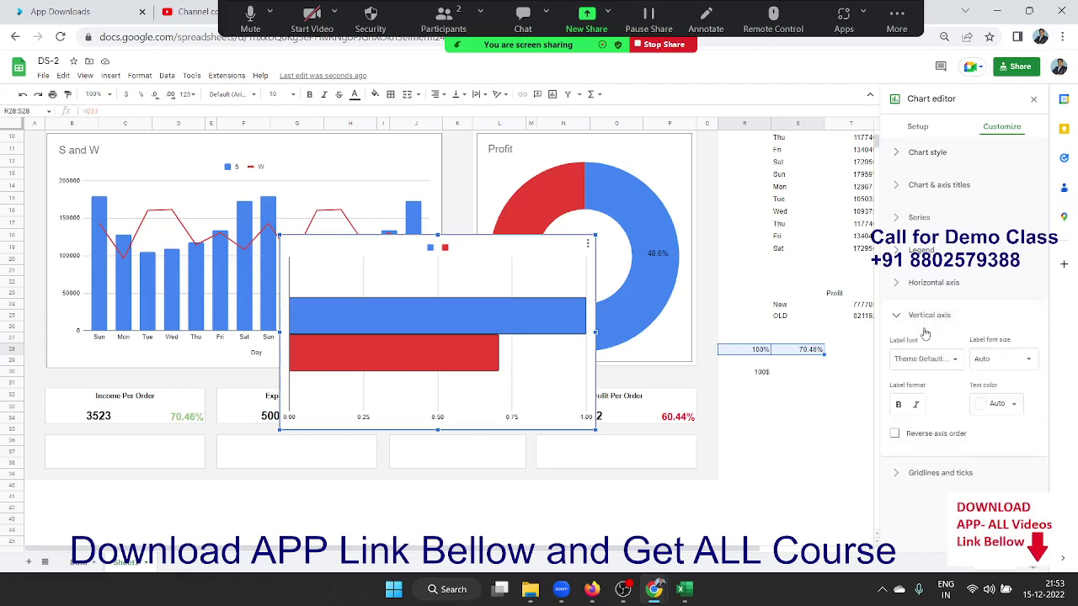
click(911, 319)
click(896, 349)
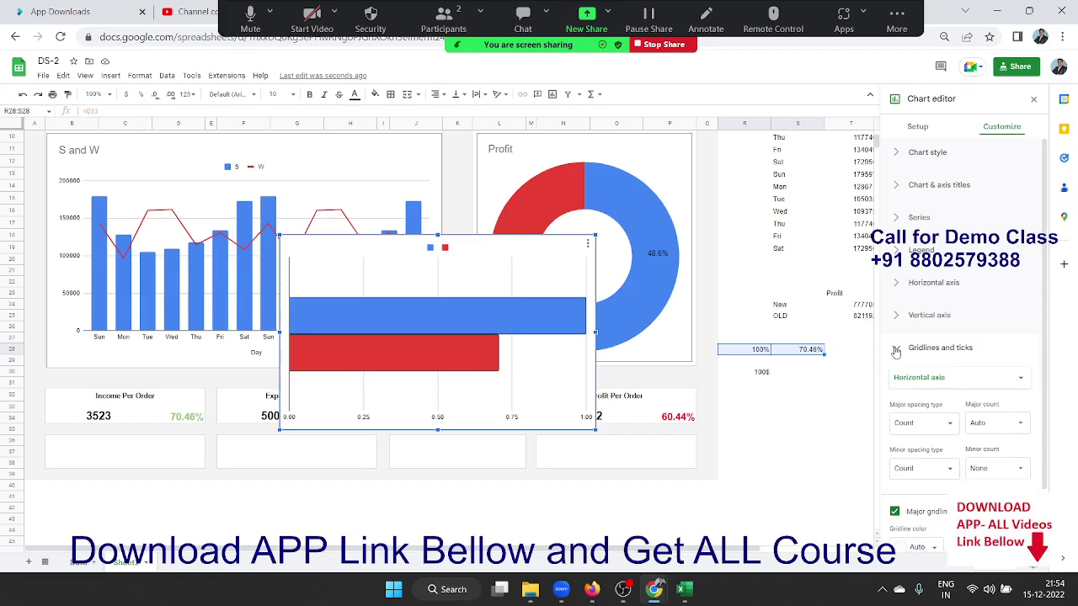
click(901, 377)
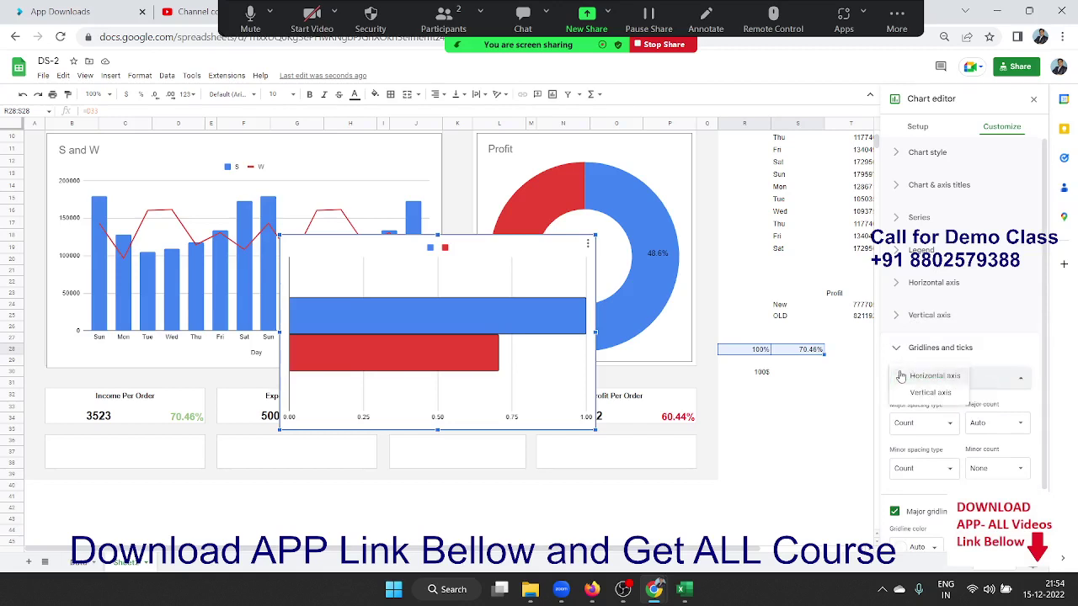
click(898, 351)
click(898, 351)
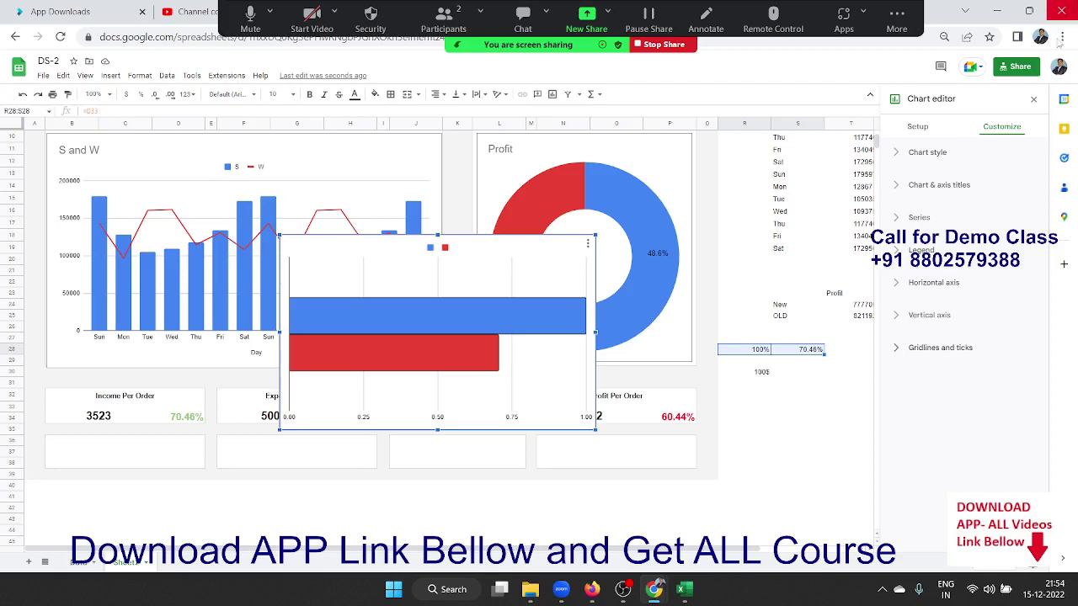
click(920, 127)
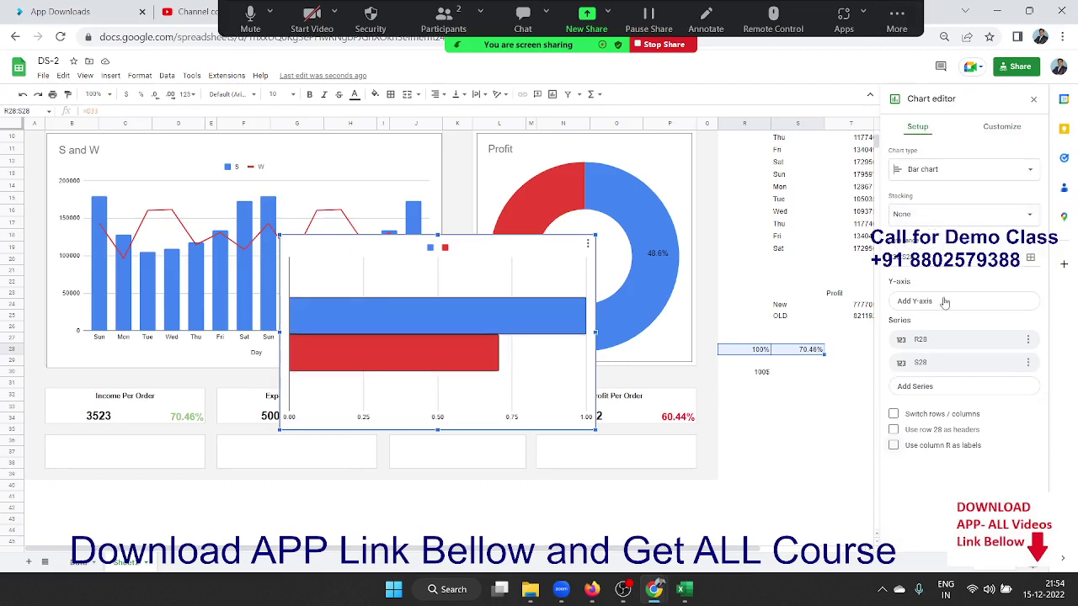
Change the chart type to 100% stacked bar chart and close the chart editor
click(947, 171)
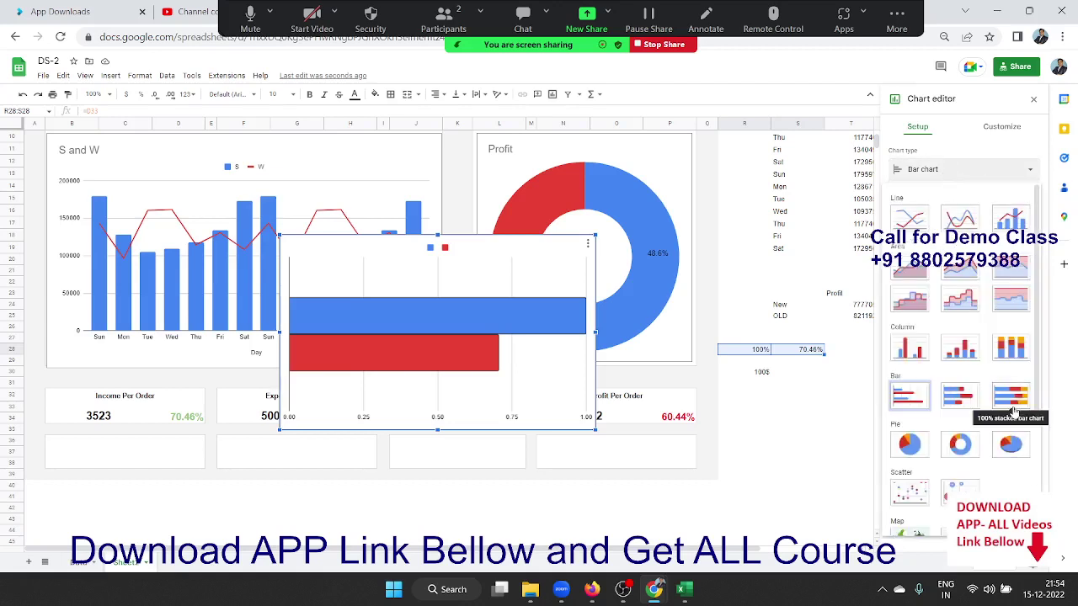
click(1011, 394)
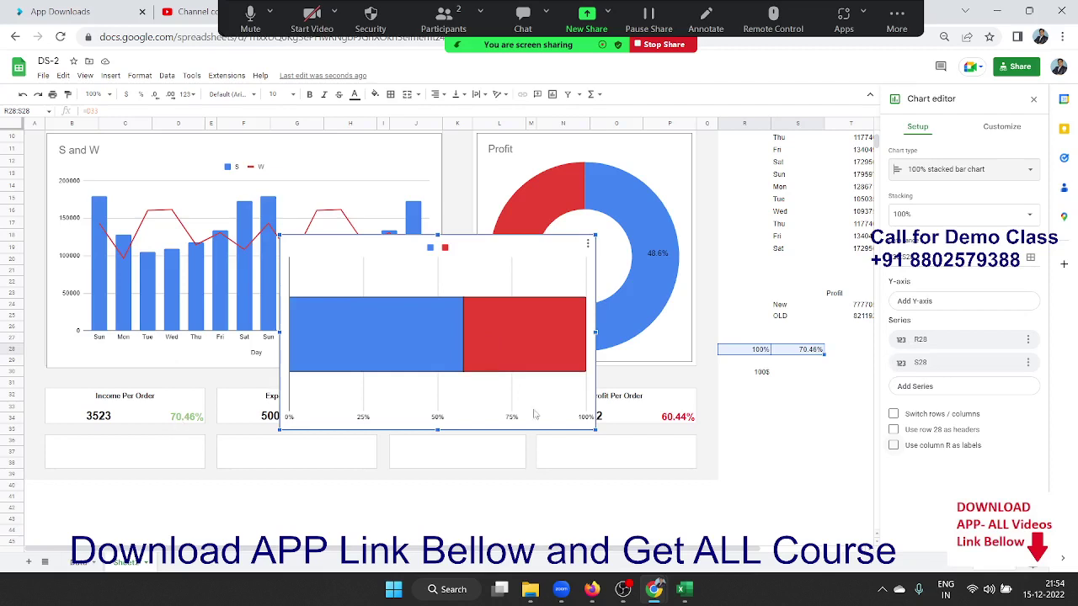
click(796, 362)
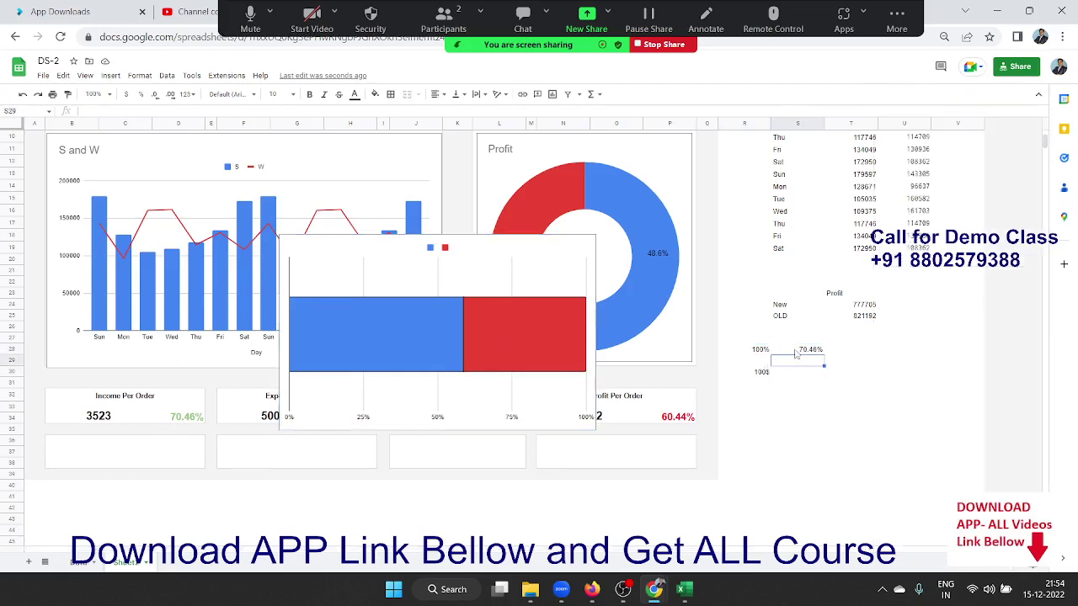
Enter the formula =100%-S28 in cell R28
click(763, 338)
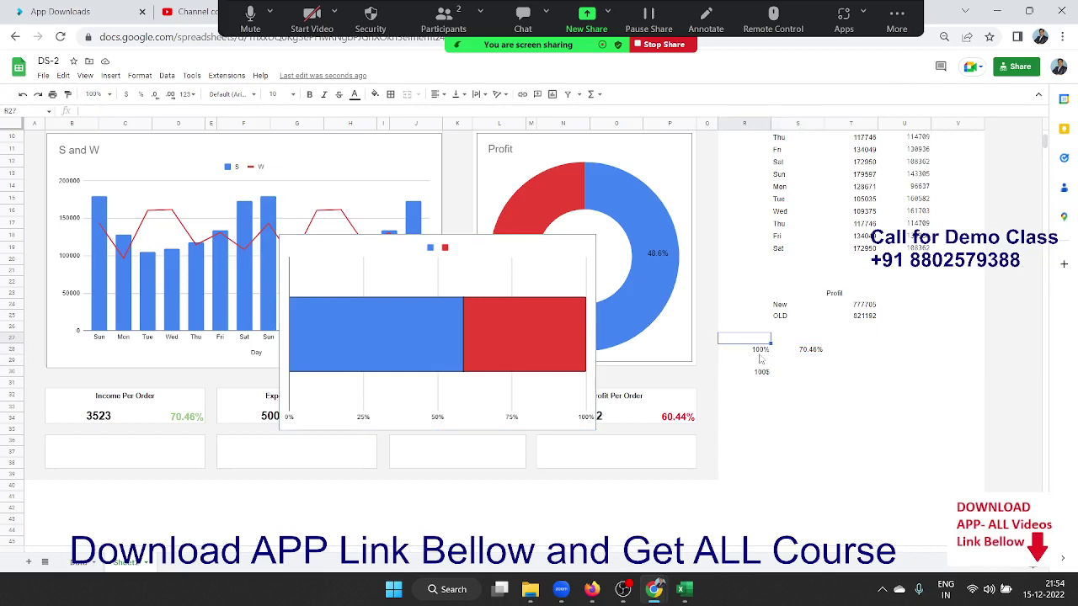
click(755, 350)
text(=)
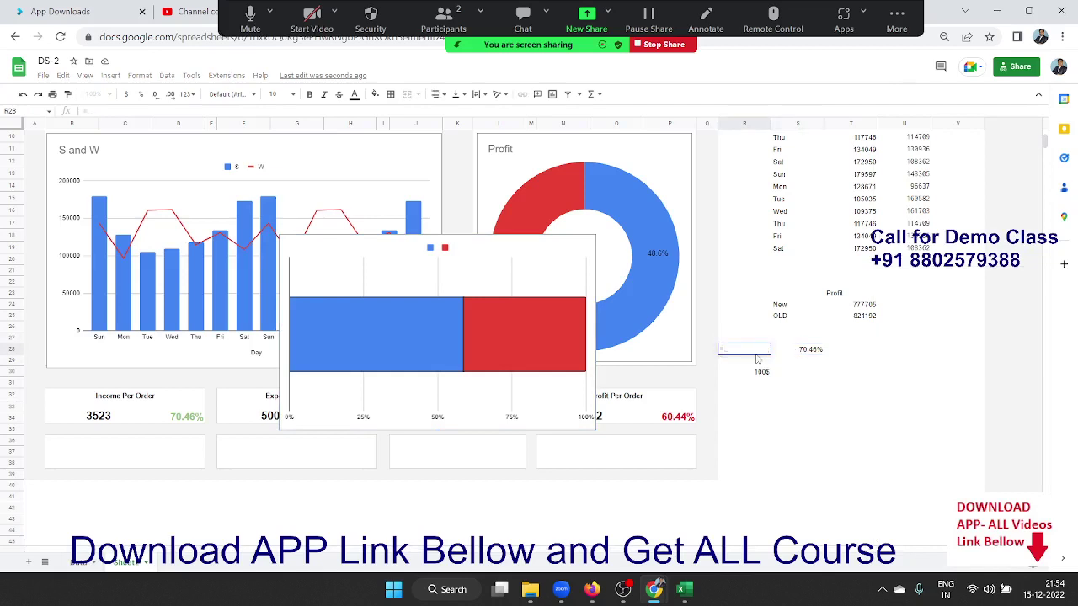
text(100)
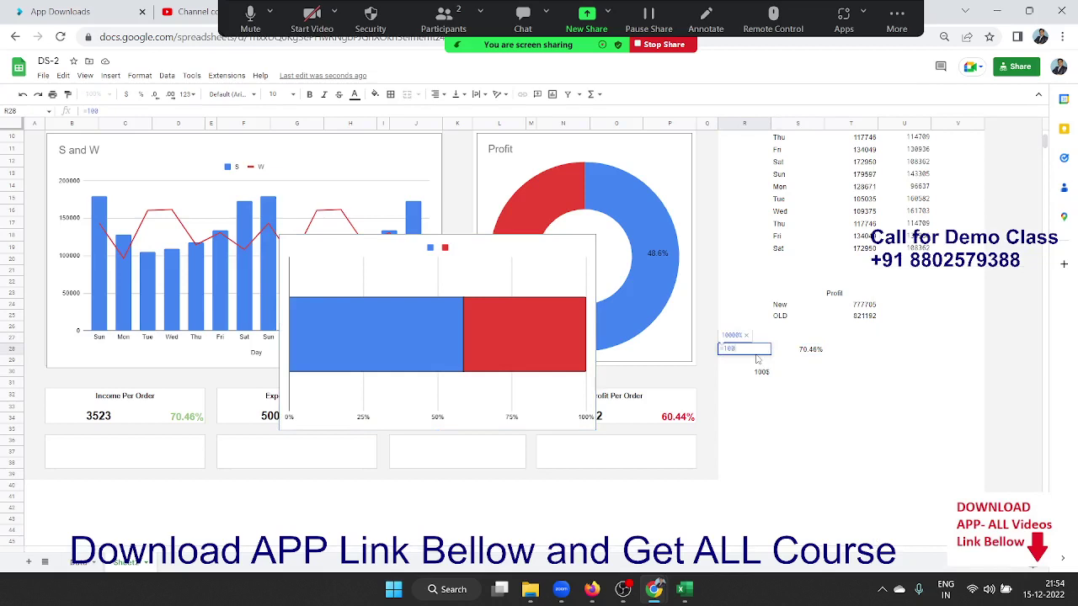
text(%-)
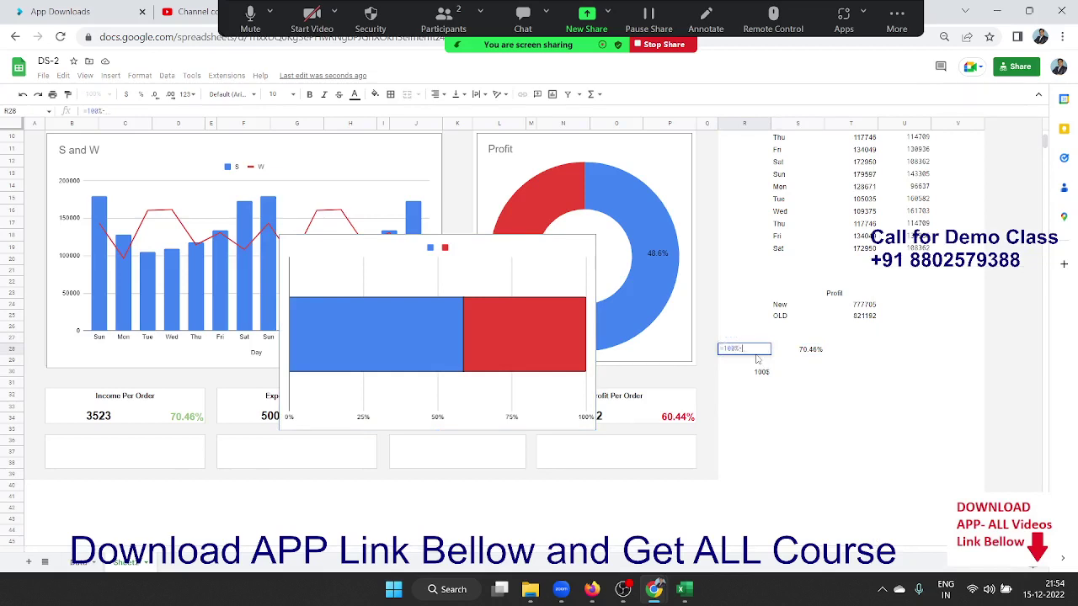
click(810, 353)
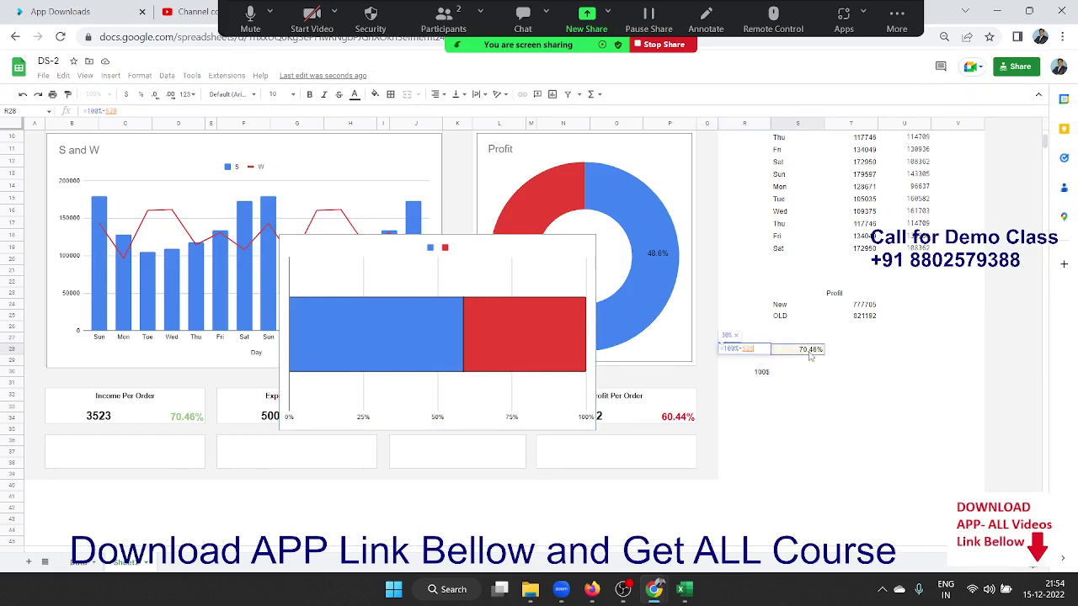
key(Return)
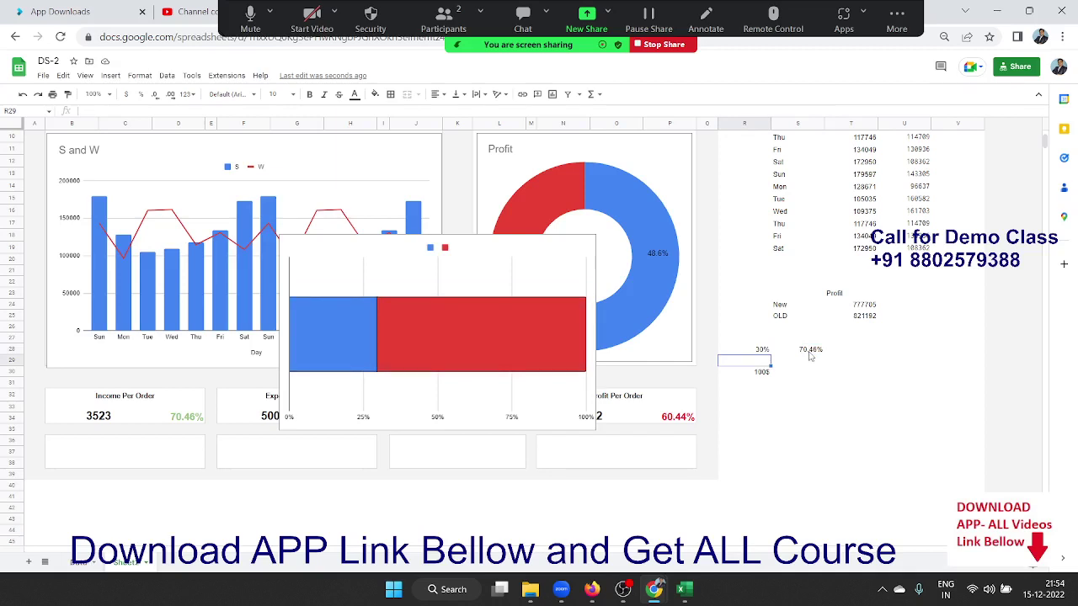
Reselect R28 and clear its contents to rewrite the formula
key(Up)
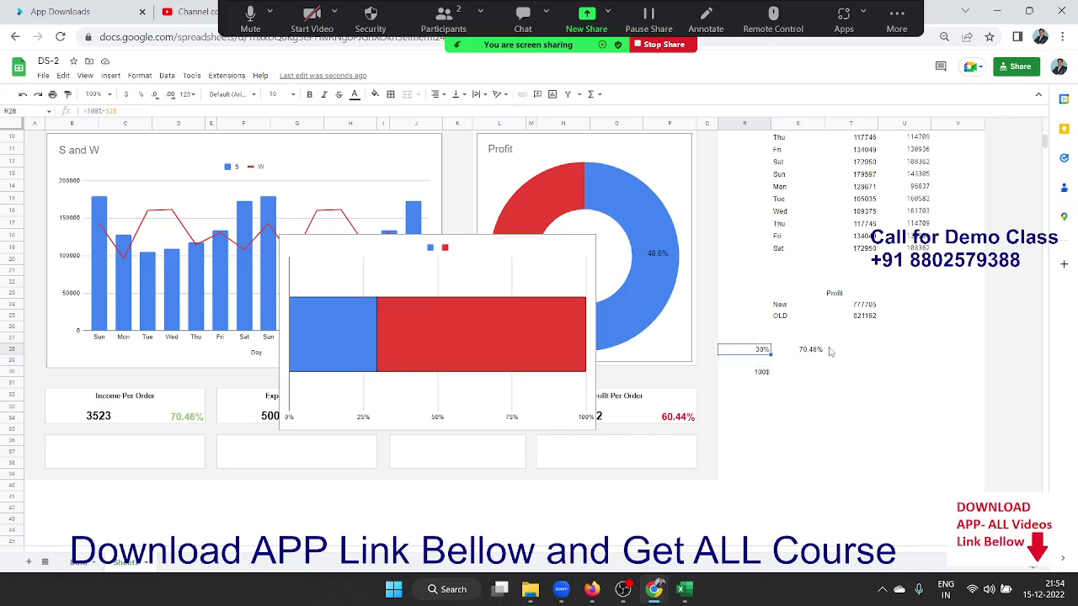
click(829, 353)
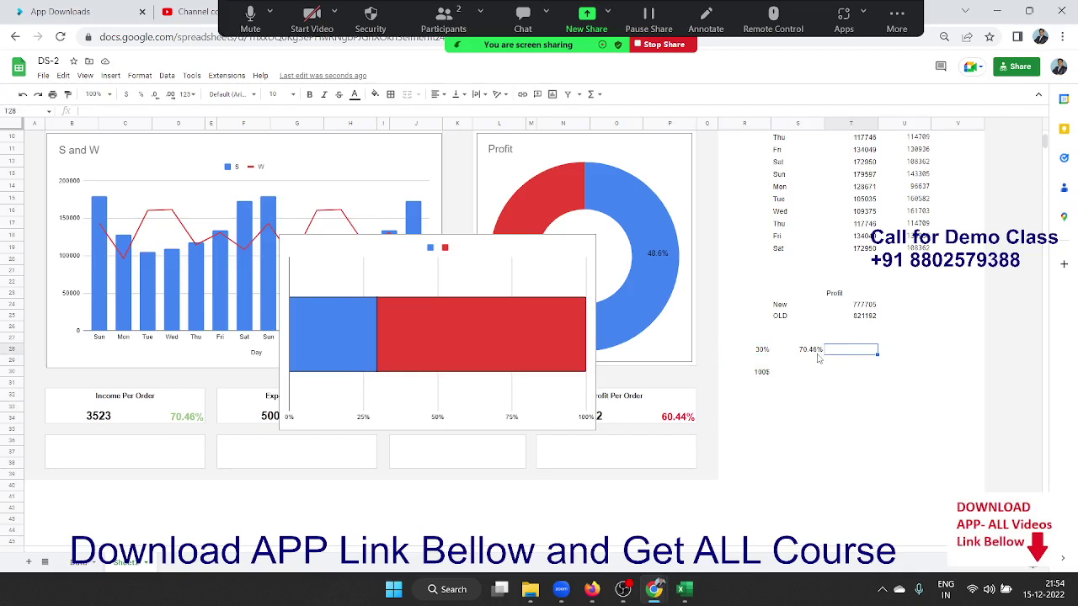
drag(767, 353, 796, 359)
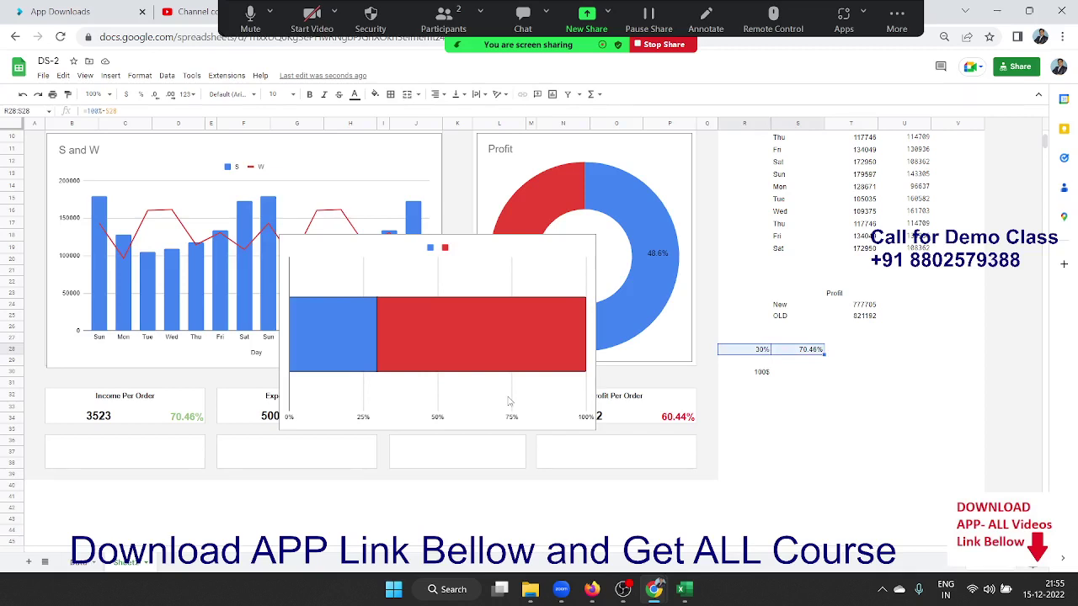
key(shift+Left)
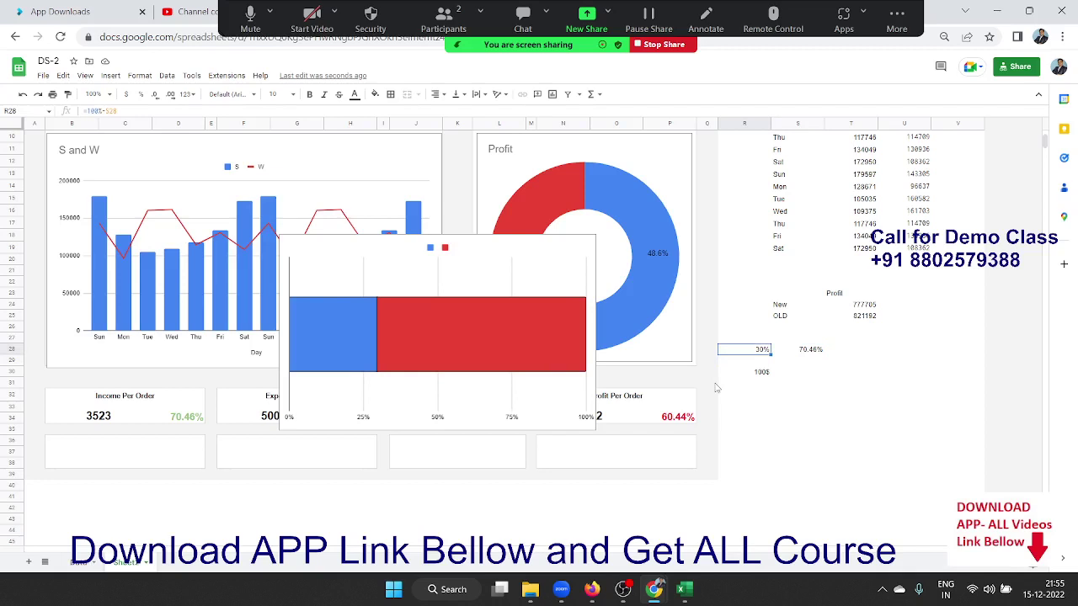
key(BackSpace)
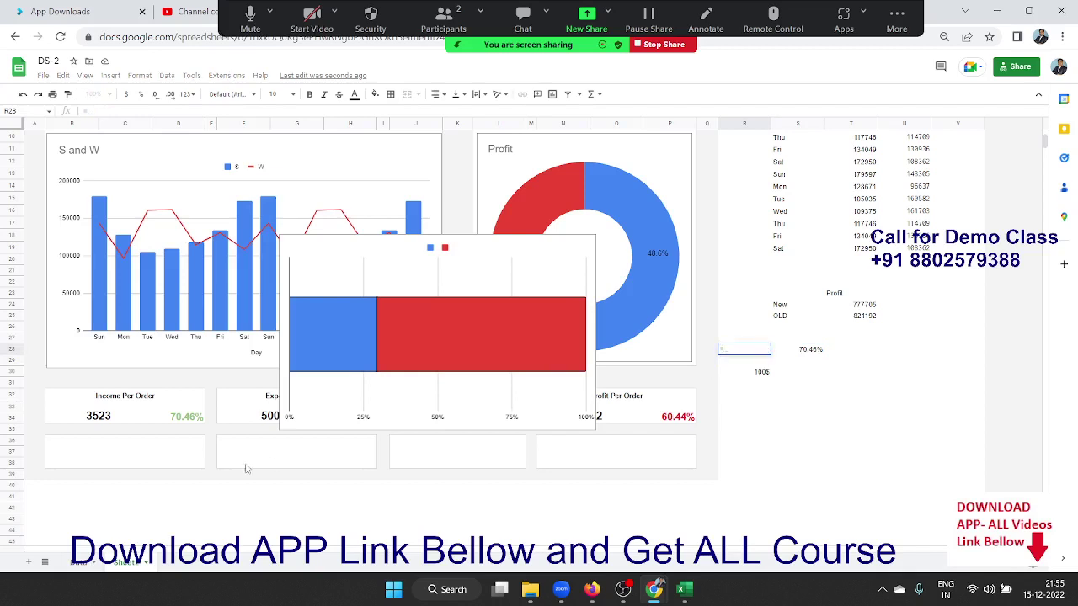
Link R28 to the Income Per Order percentage and set S28 to =100%-R28
click(178, 419)
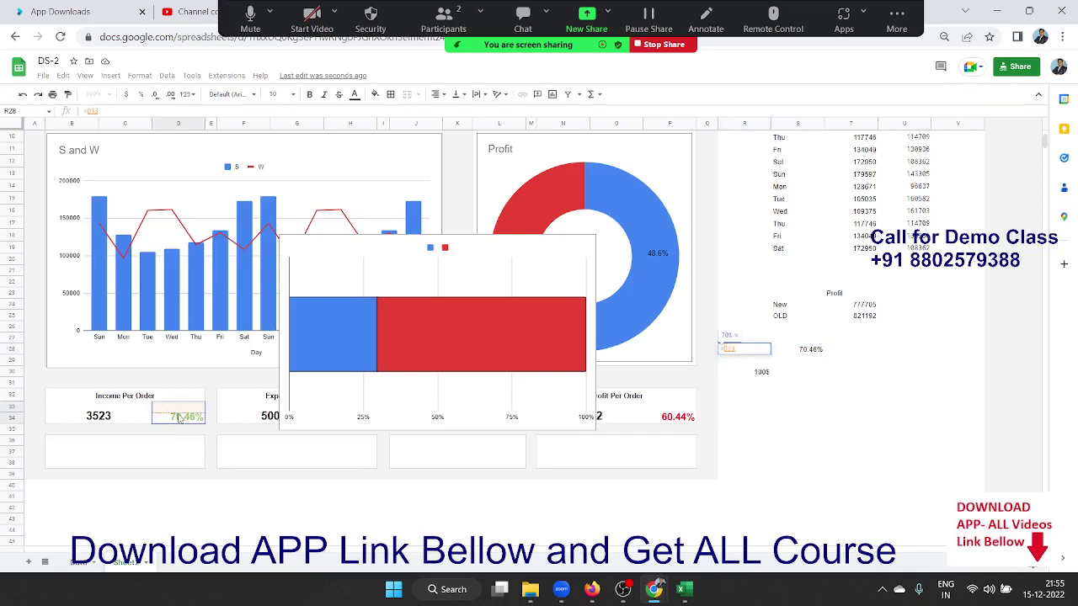
key(Tab)
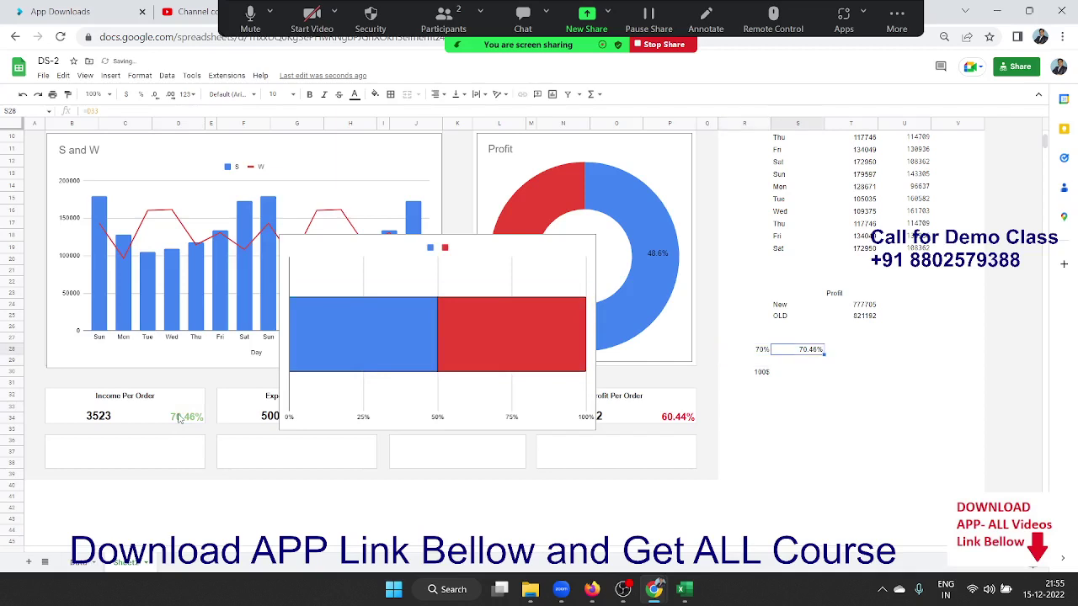
text(=1)
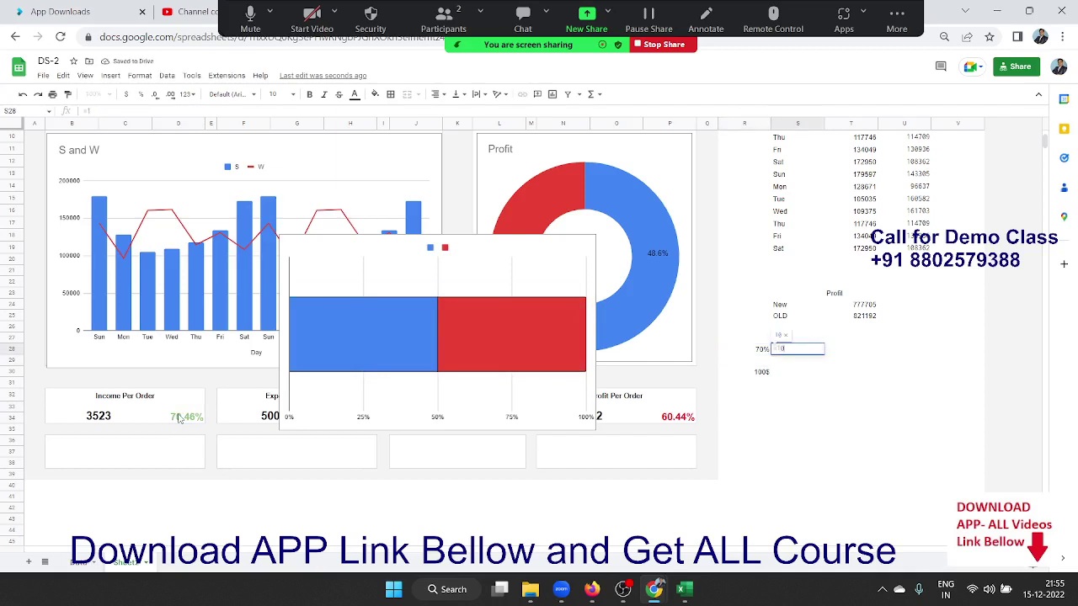
text(00%-)
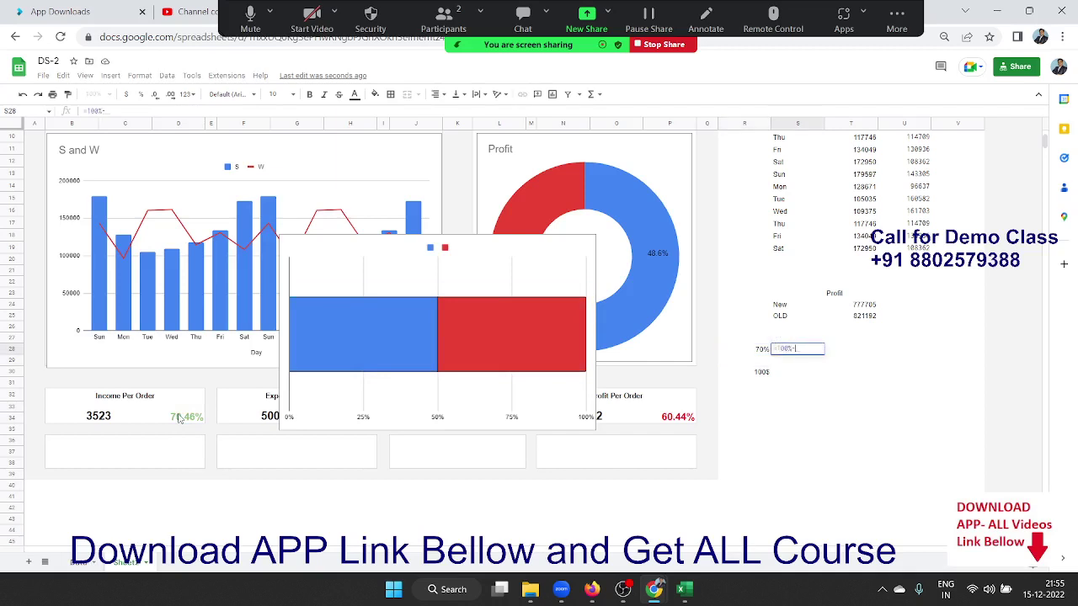
click(758, 360)
click(755, 352)
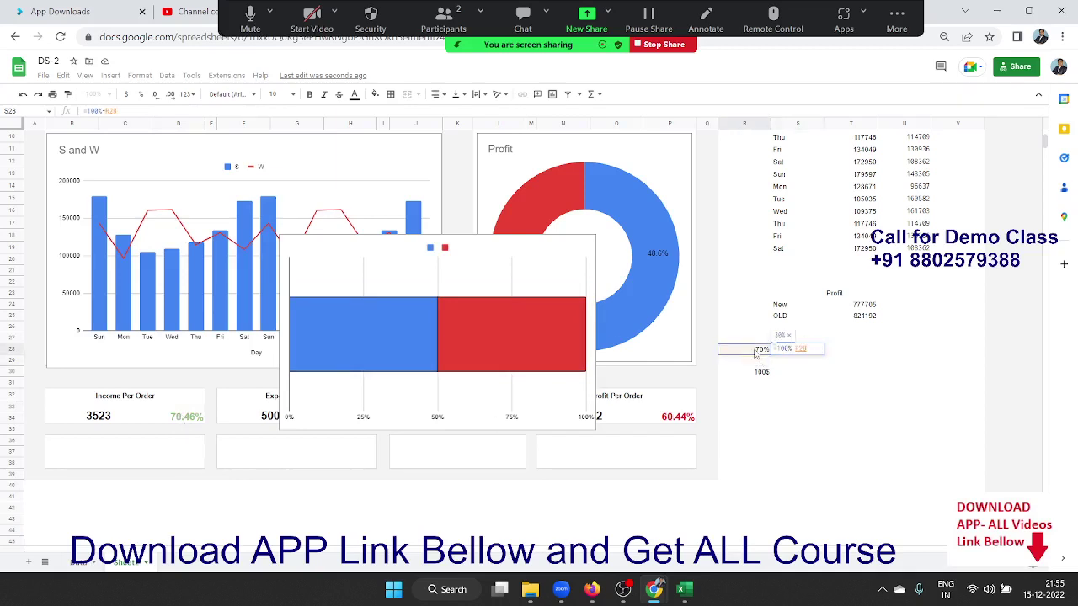
key(Return)
click(755, 352)
key(shift+Right)
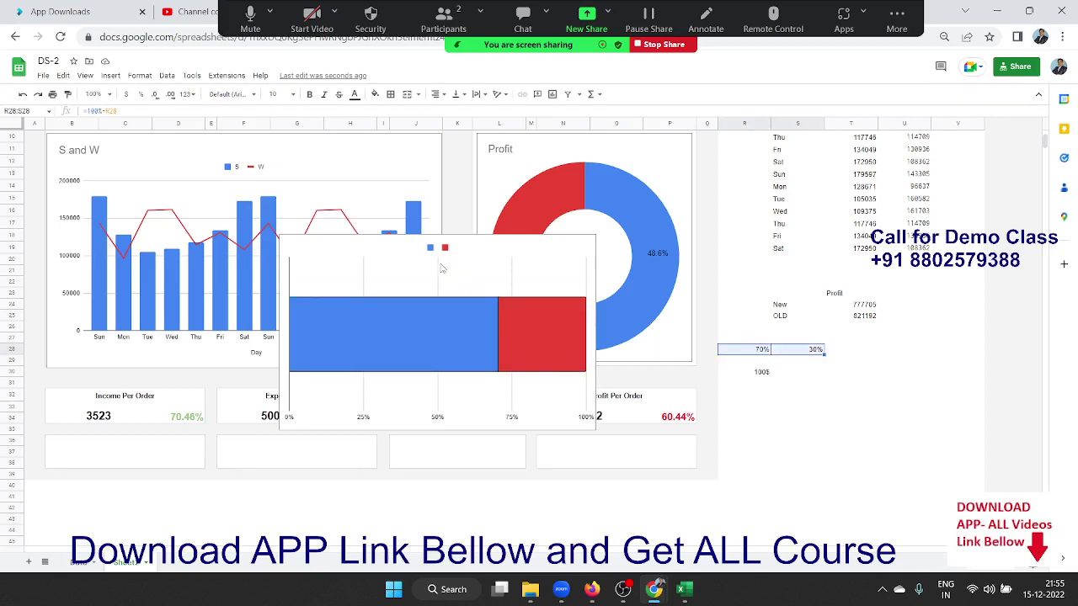
click(406, 346)
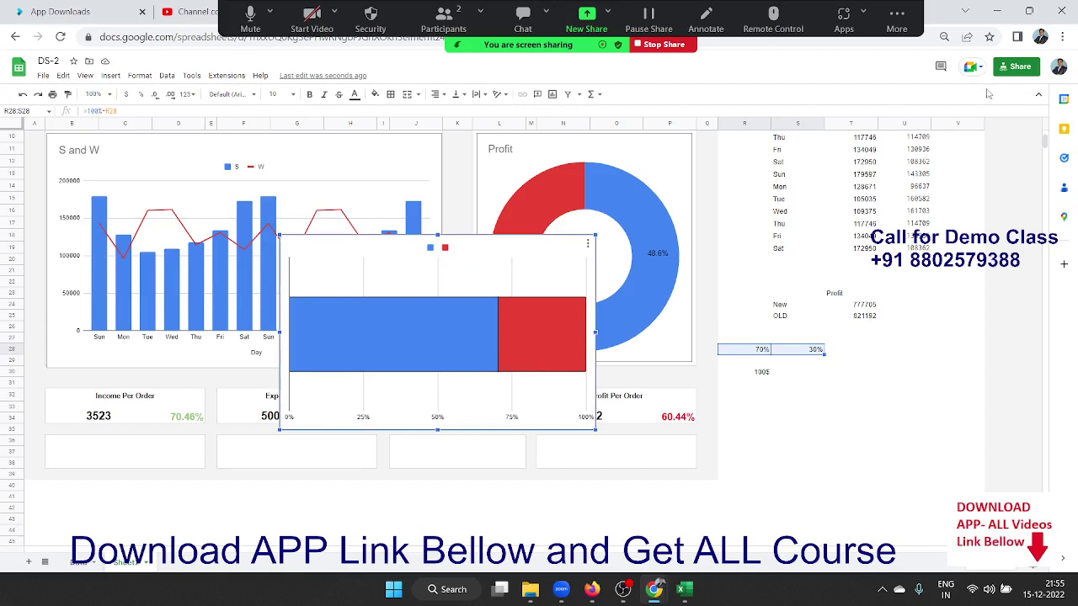
Colour the progress chart's Bar 1 series dark green
click(588, 244)
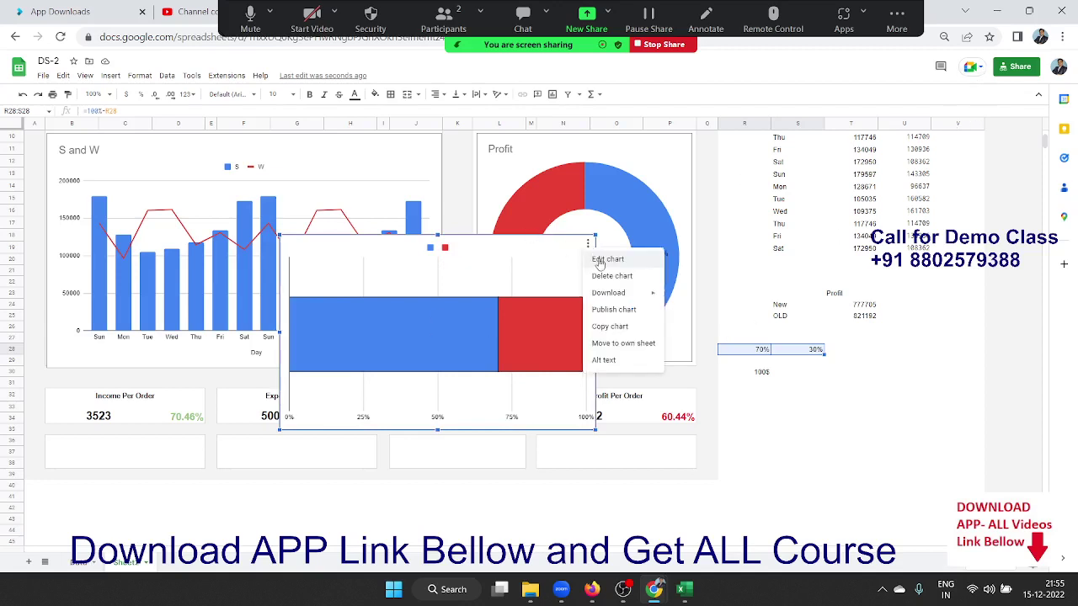
click(607, 260)
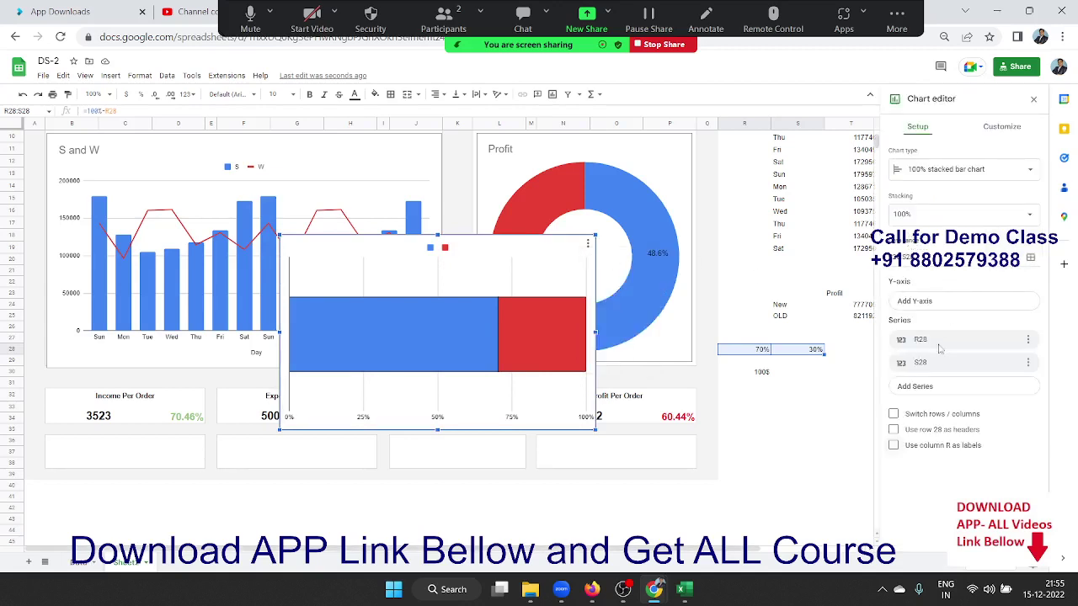
click(988, 128)
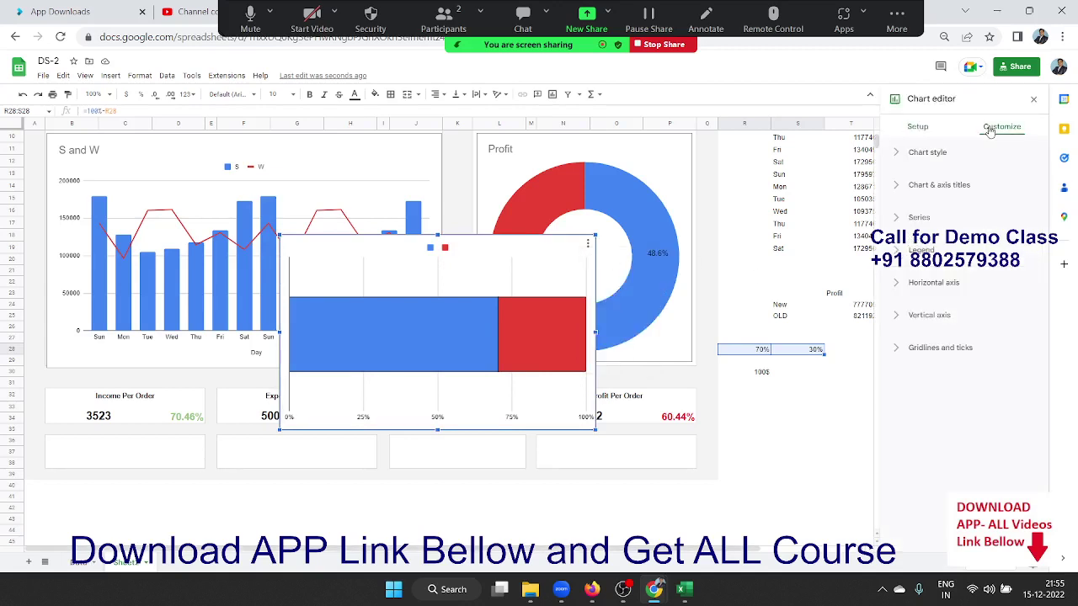
click(930, 220)
click(918, 247)
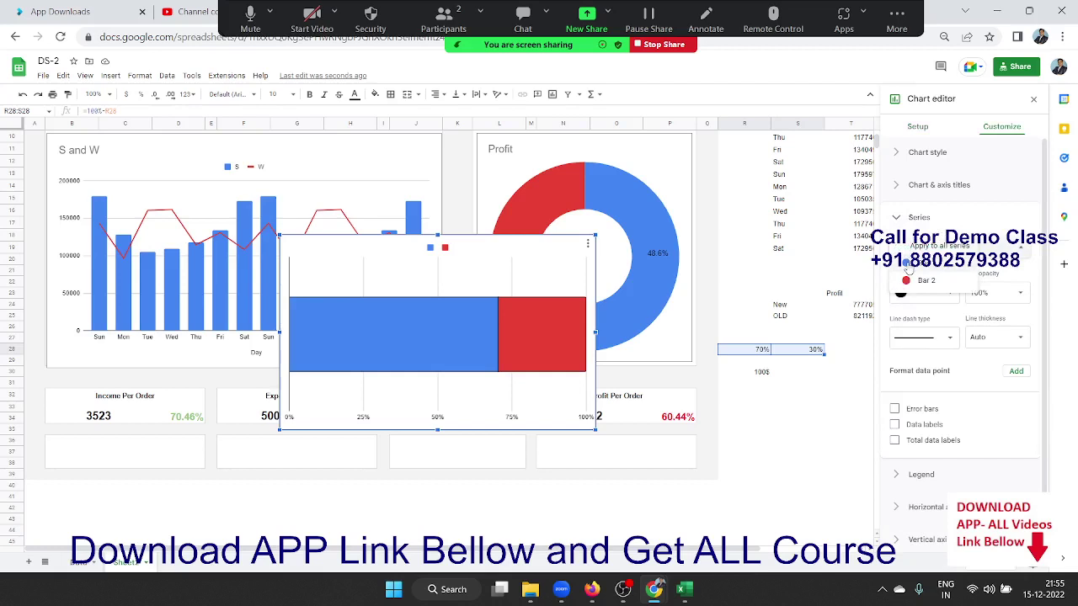
click(914, 276)
click(919, 292)
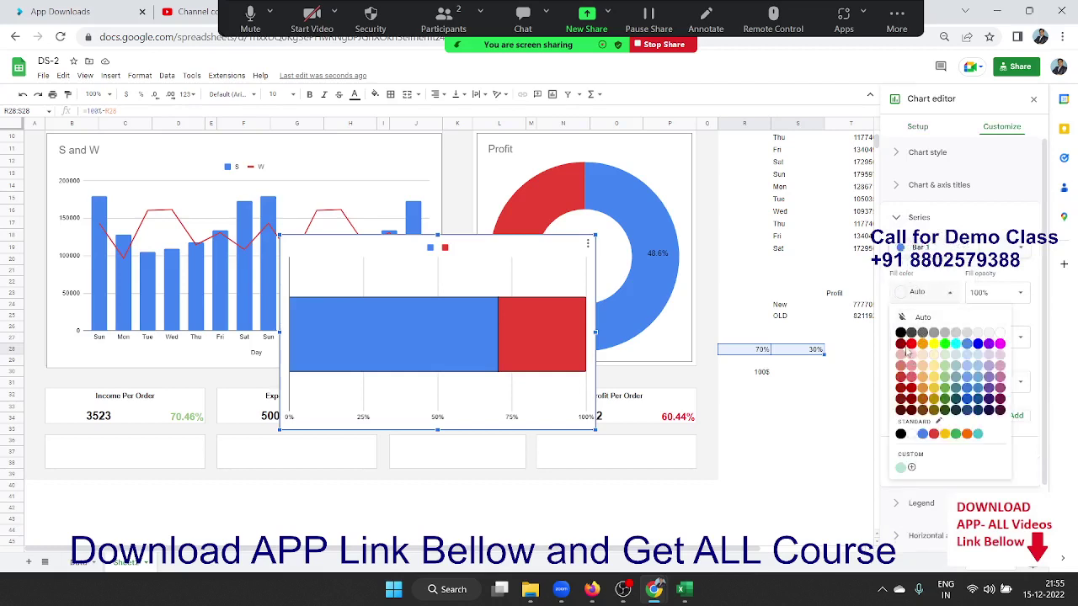
click(944, 376)
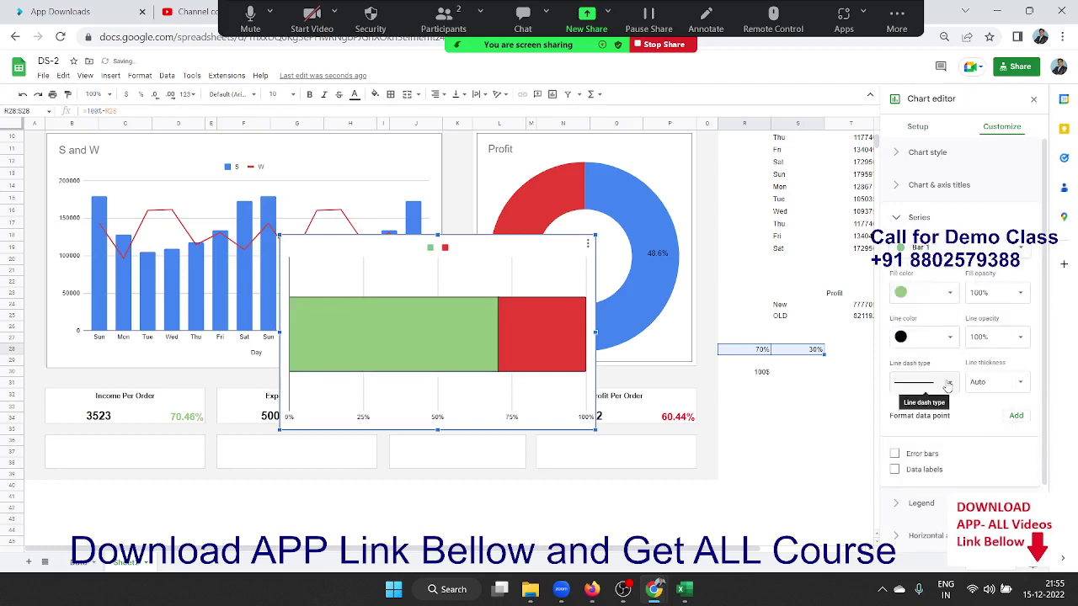
click(922, 293)
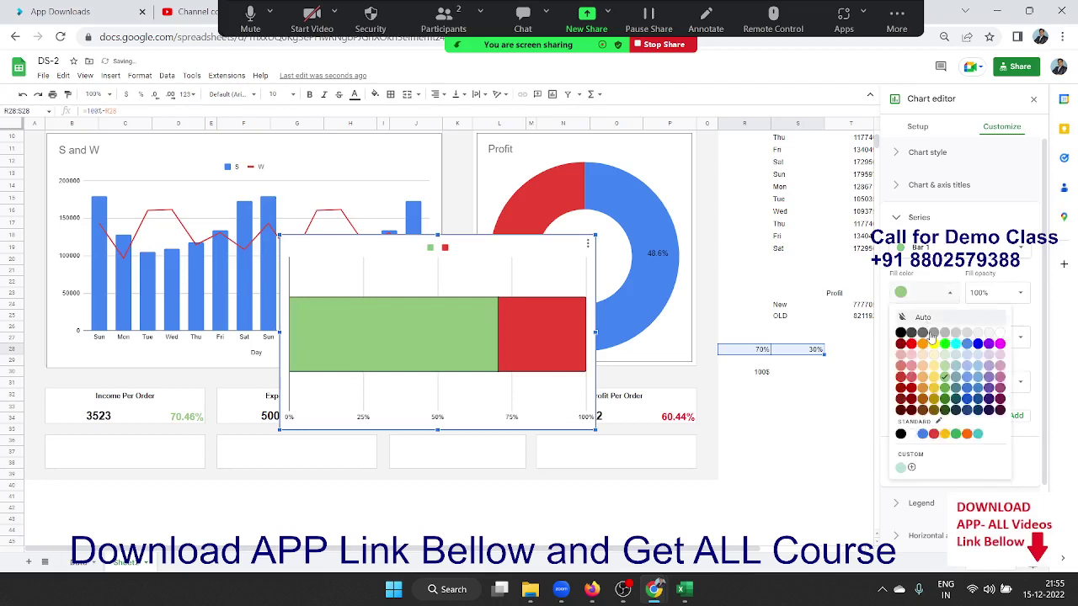
click(943, 390)
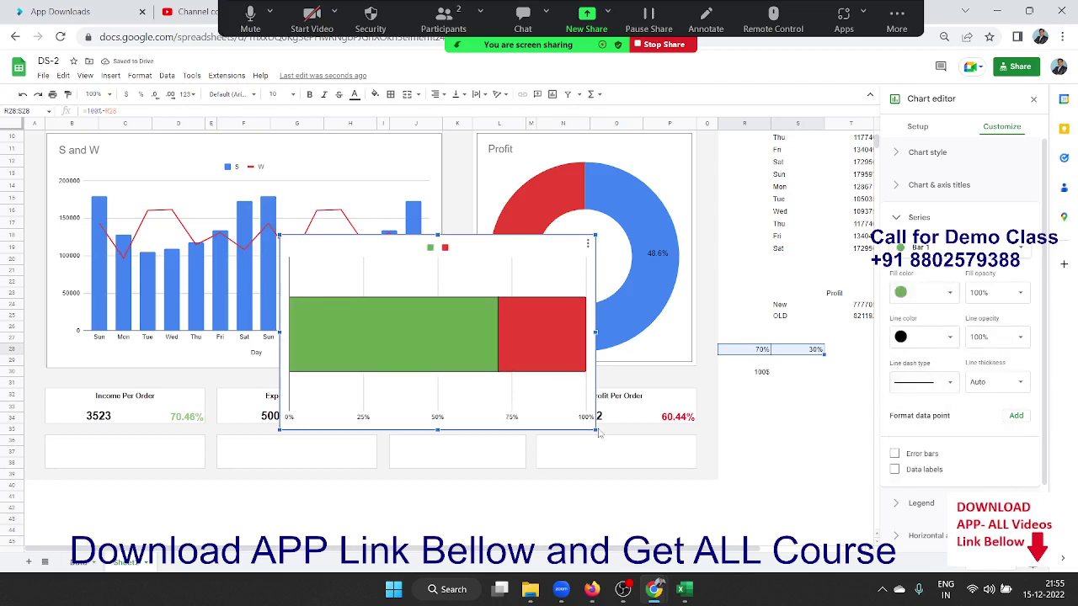
Delete the chart legend, attempt to remove gridlines, and shrink the chart to a small box
click(447, 248)
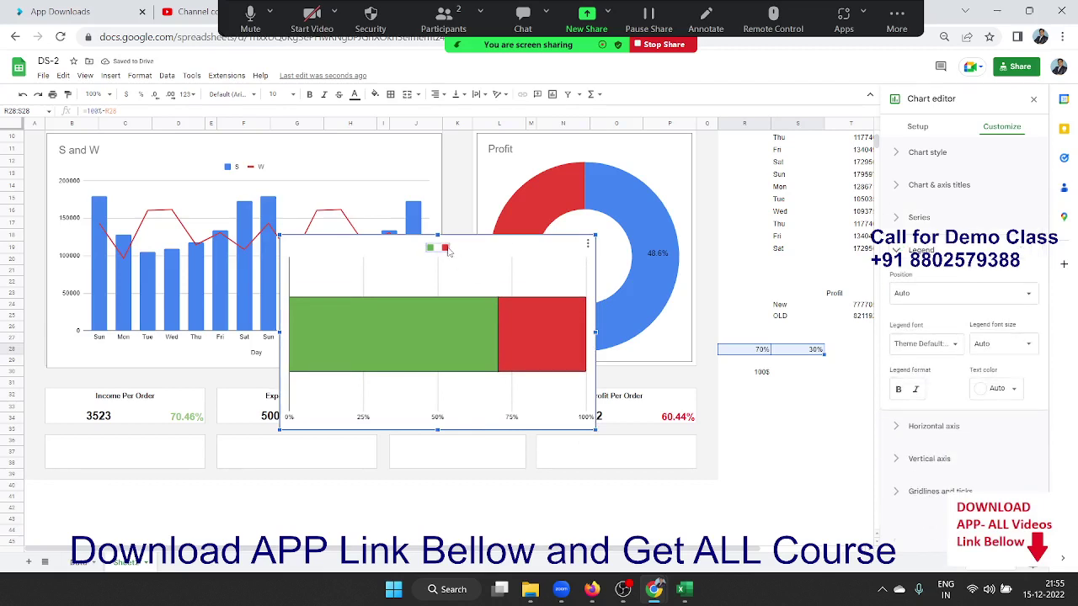
key(Delete)
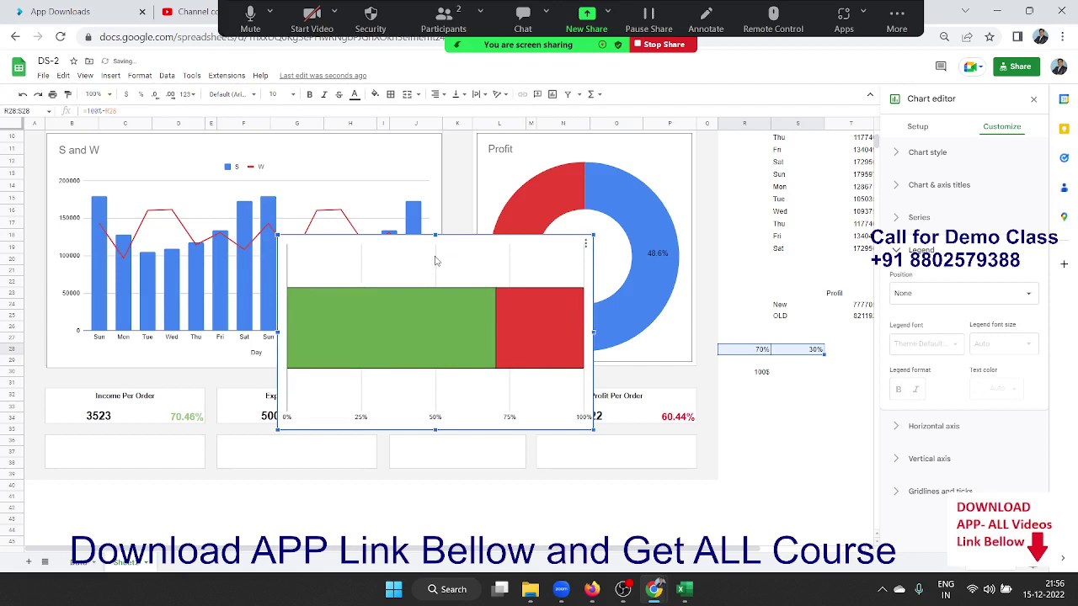
click(436, 261)
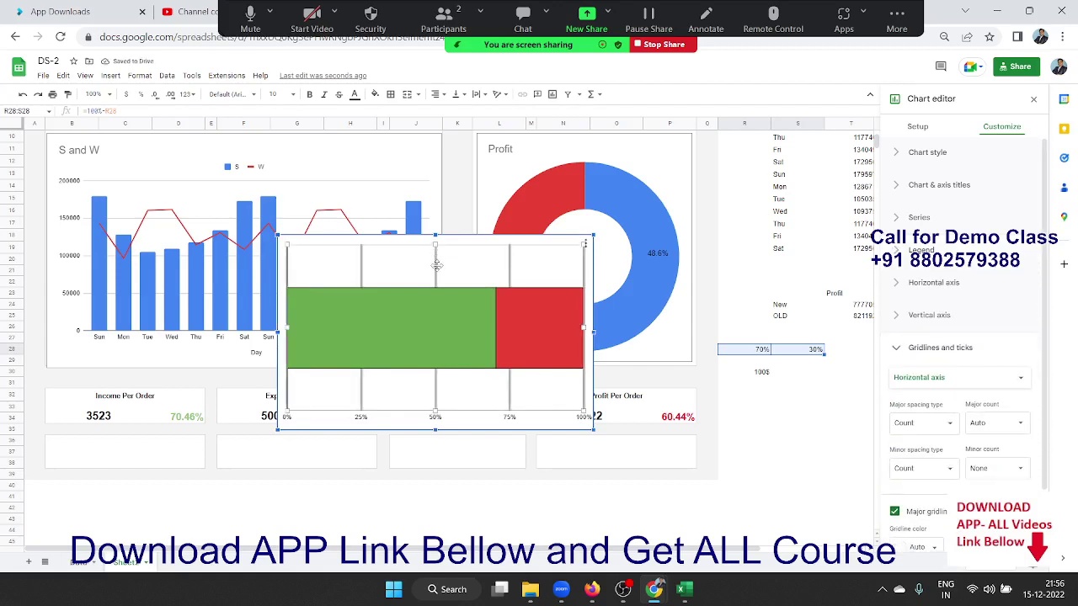
key(Delete)
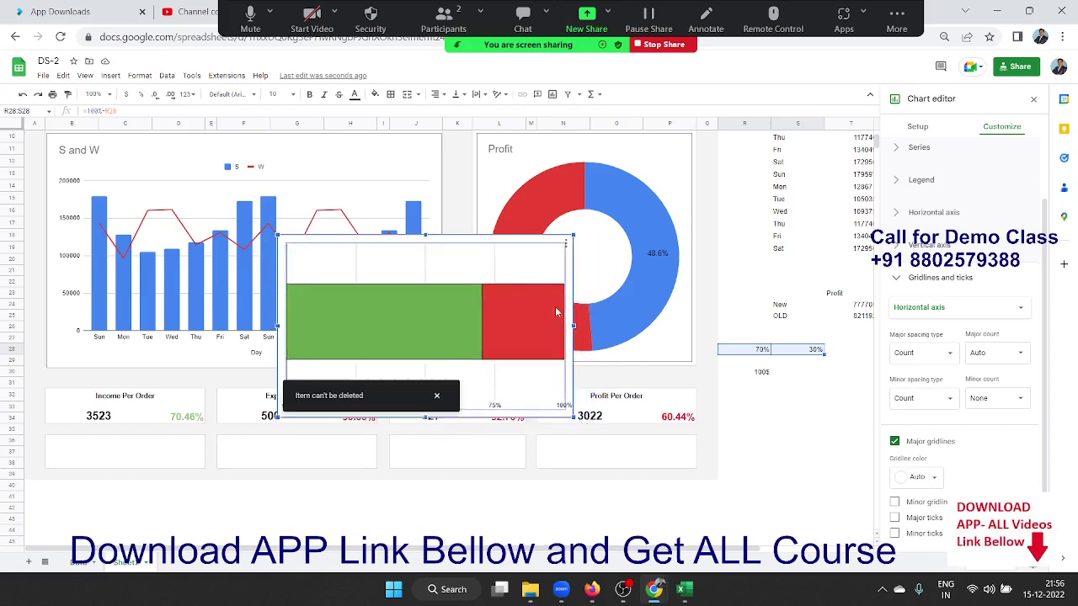
drag(595, 431, 376, 296)
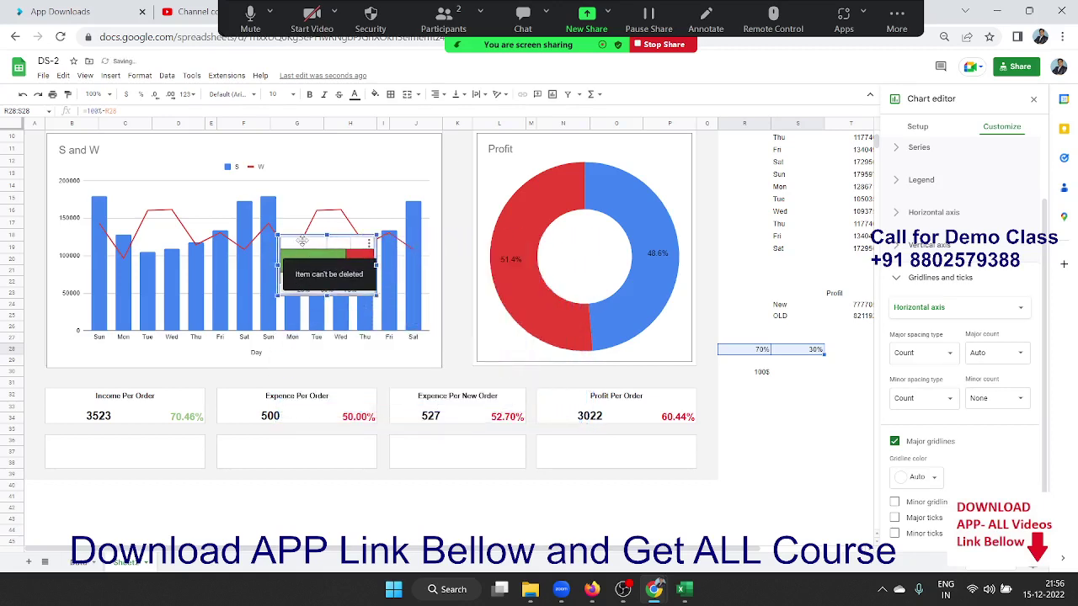
Move the green-and-red progress bar below the Income Per Order card and widen it to fill the box
mouse_move(281, 242)
mouse_down()
mouse_move(29, 439)
mouse_move(94, 445)
mouse_move(77, 437)
mouse_up()
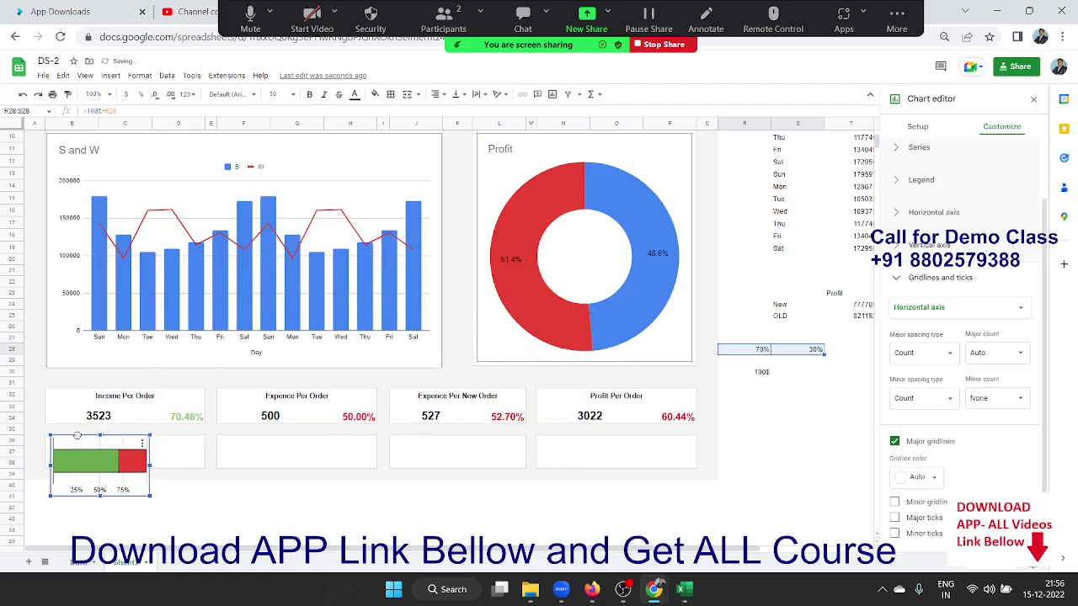
mouse_move(150, 464)
mouse_down()
mouse_move(208, 464)
mouse_move(142, 468)
mouse_up()
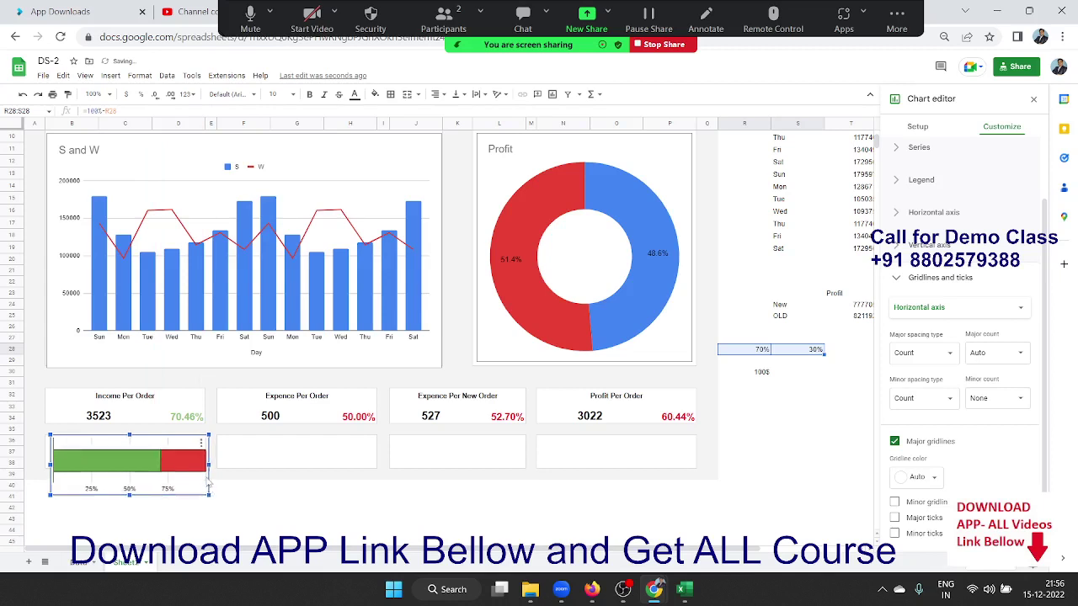
click(137, 448)
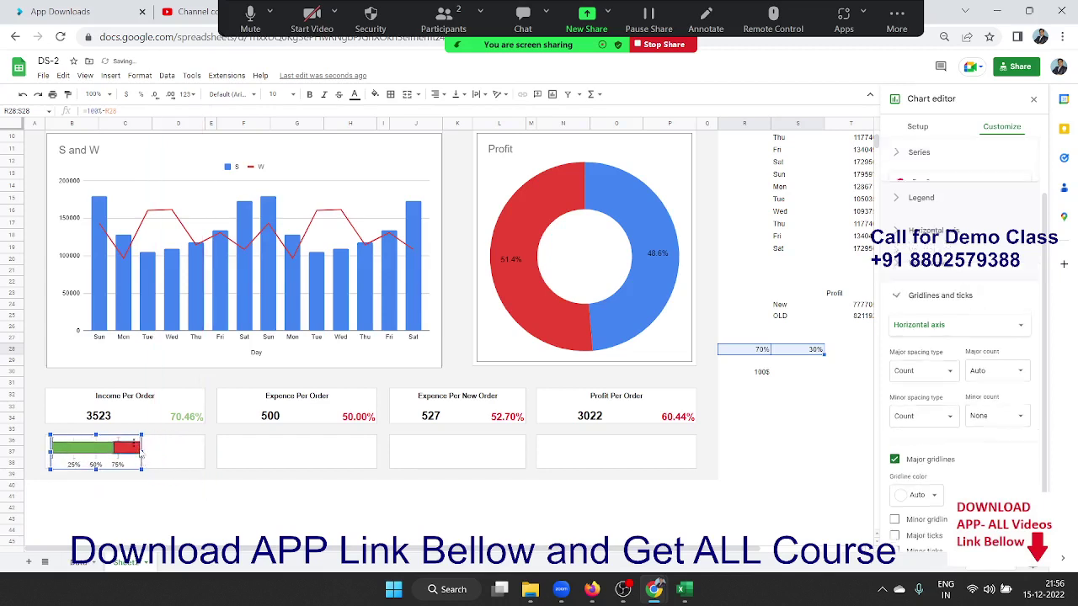
drag(154, 453, 203, 453)
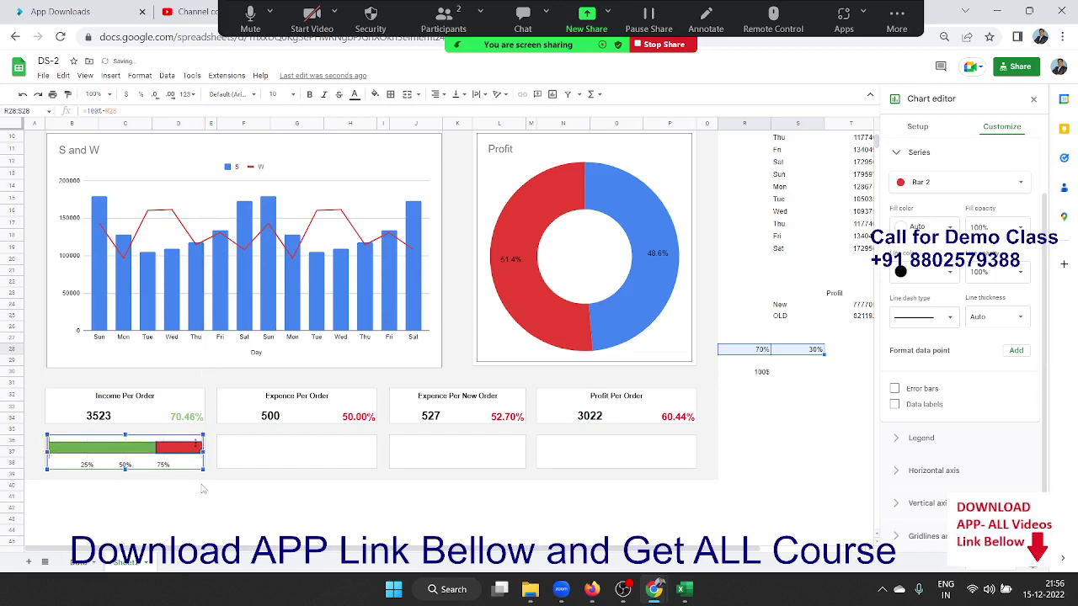
click(304, 488)
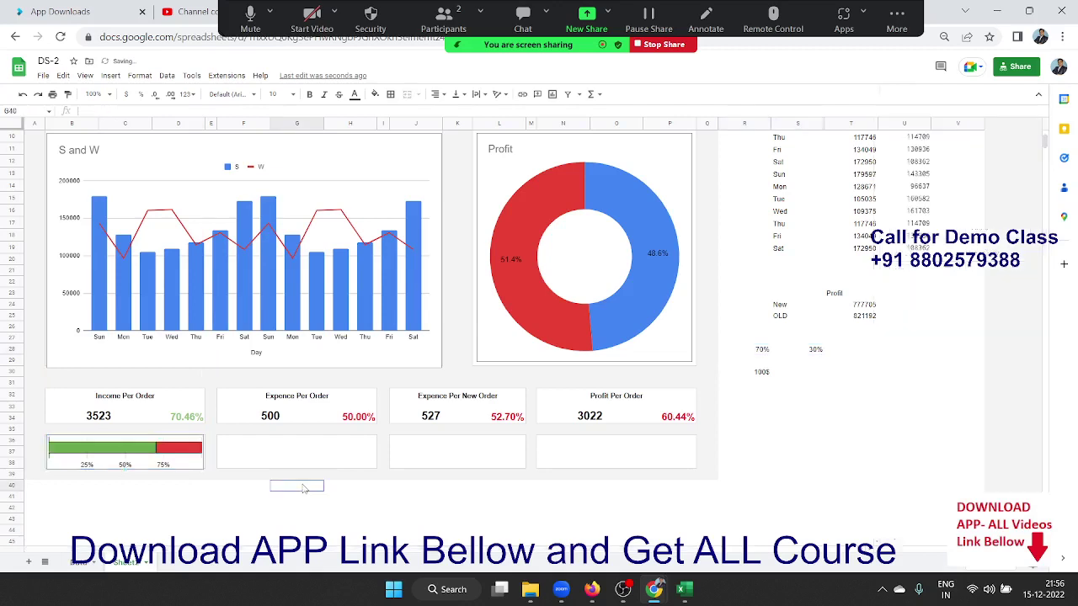
Make the small progress bar chart slightly shorter
click(171, 455)
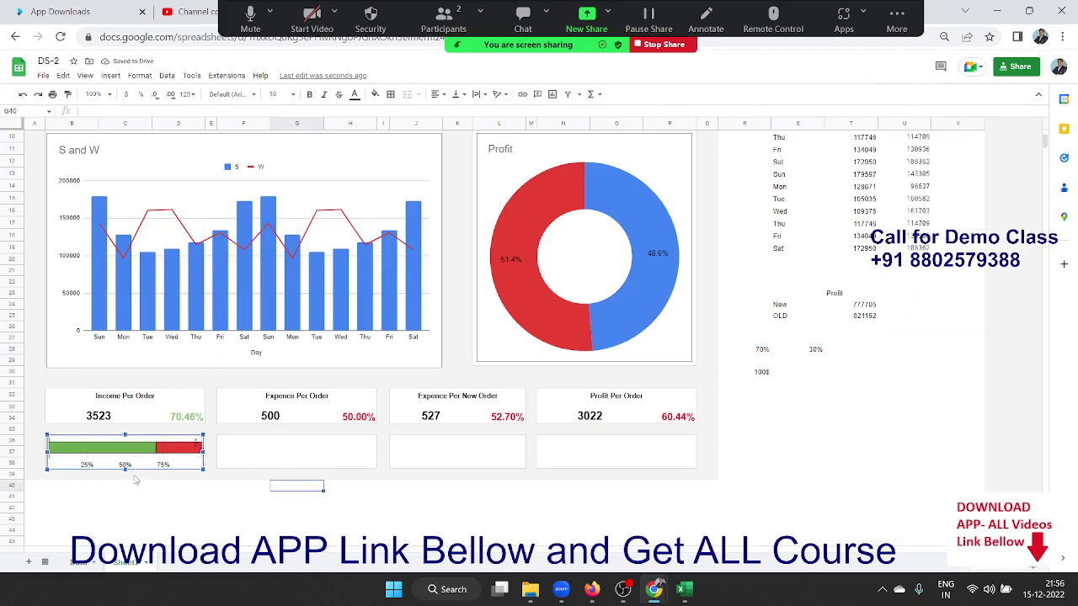
drag(125, 470, 125, 465)
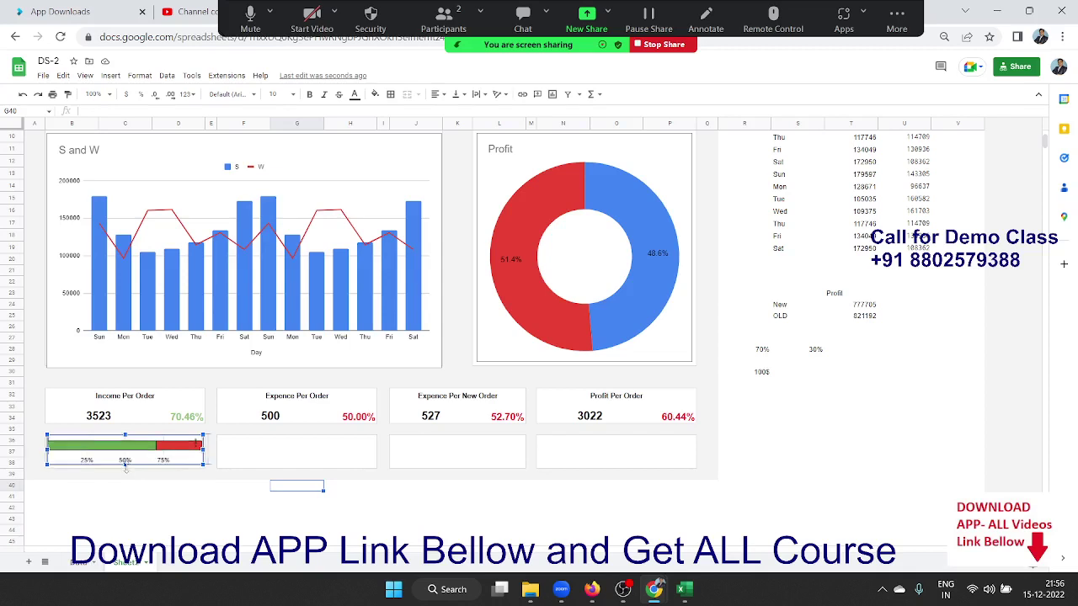
click(147, 489)
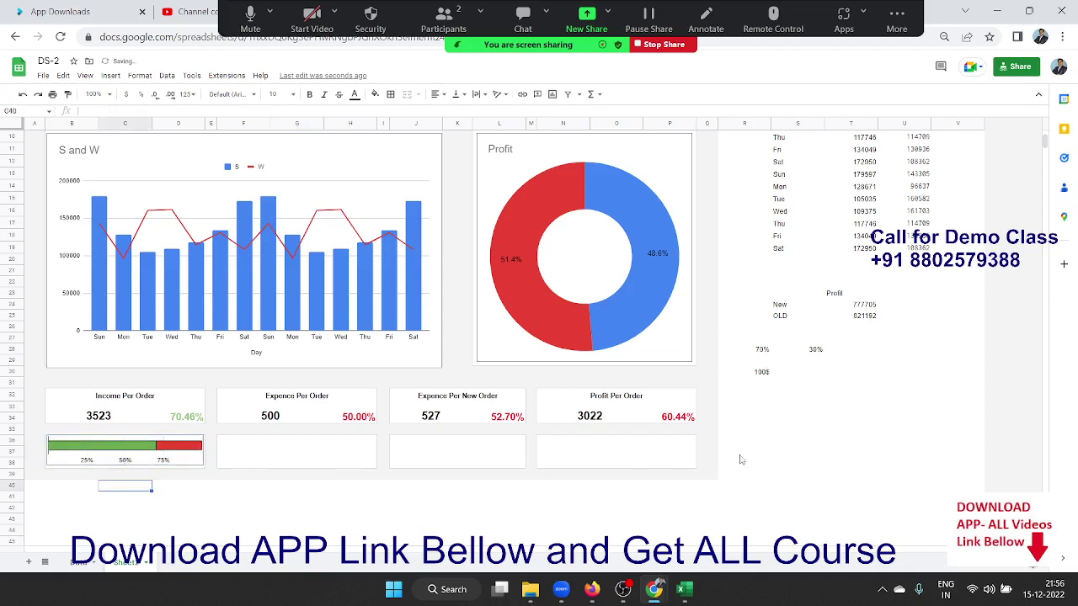
Enter =H34 in R30 and format it as a percentage
click(769, 373)
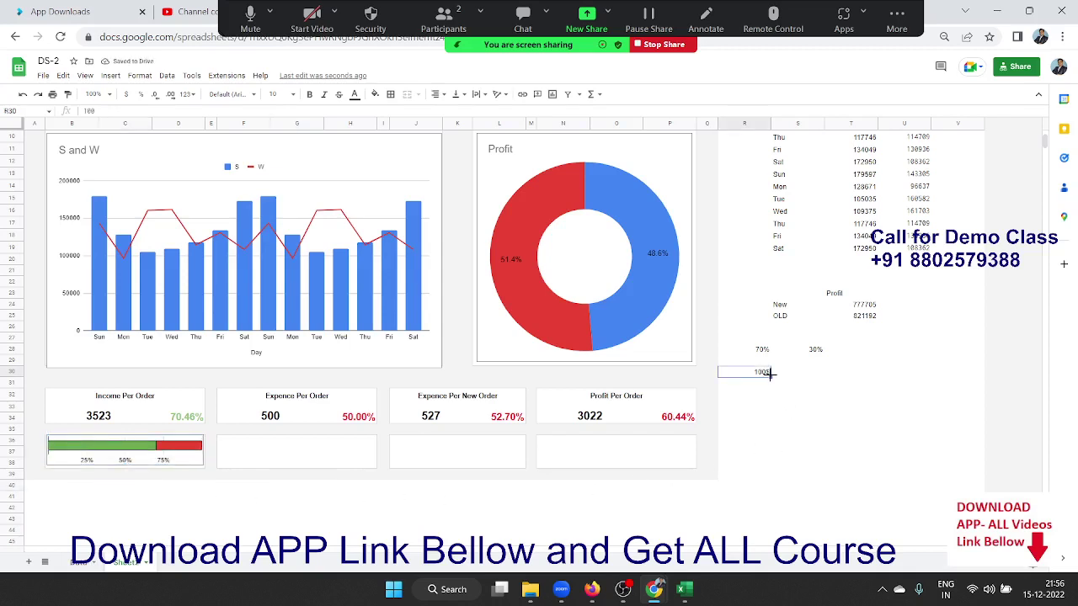
key(Delete)
text(=)
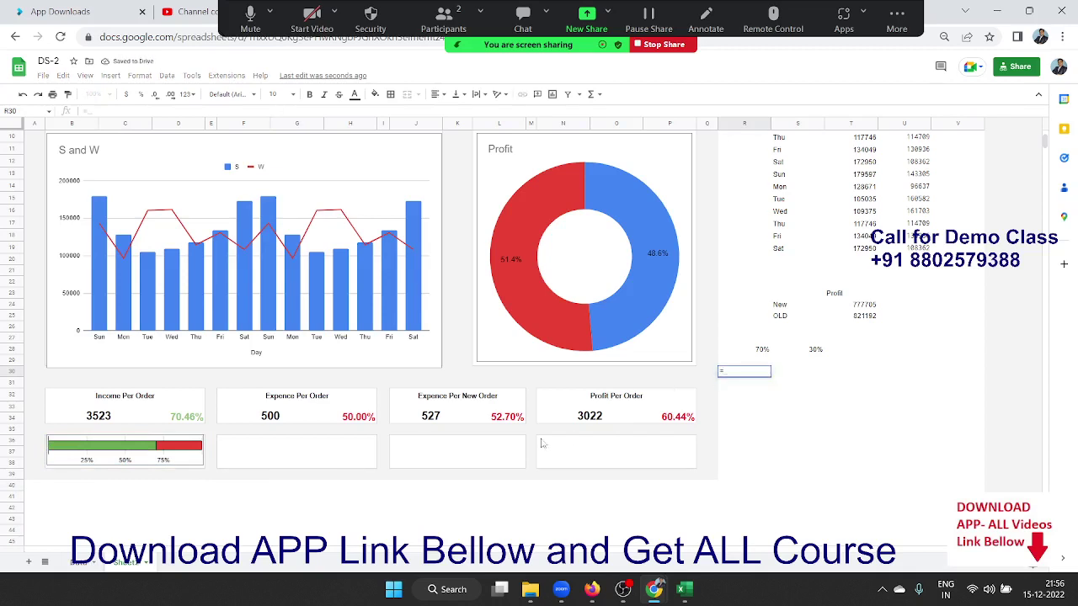
click(357, 421)
key(Return)
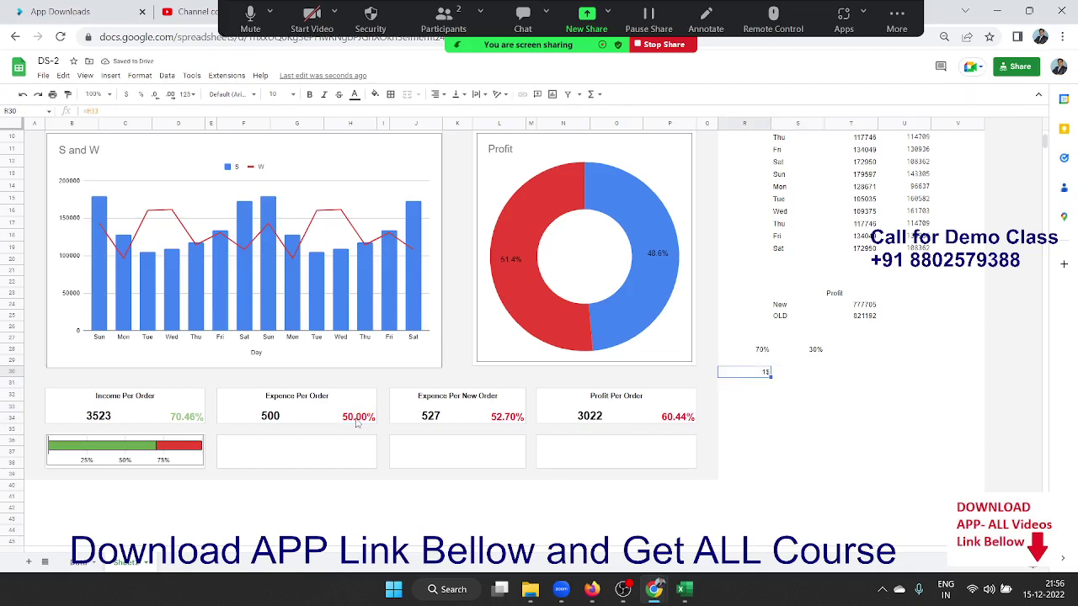
key(ctrl+shift+5)
Enter the remainder formula =100%-R30 in S30, then select R30:S30
key(Right)
text(=)
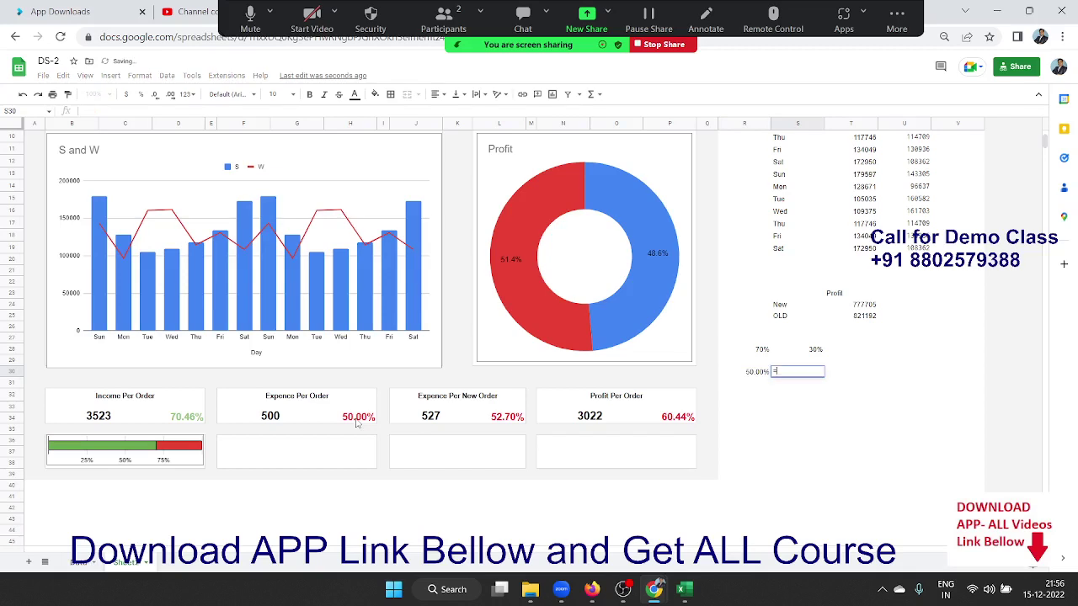
text(100%)
text(-)
click(760, 376)
key(Return)
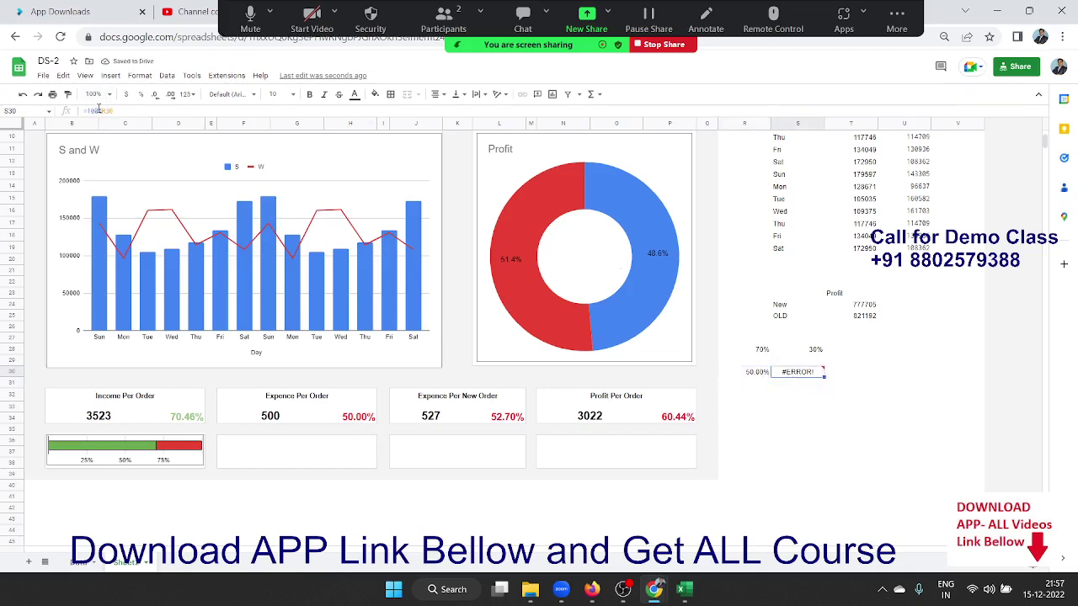
click(99, 110)
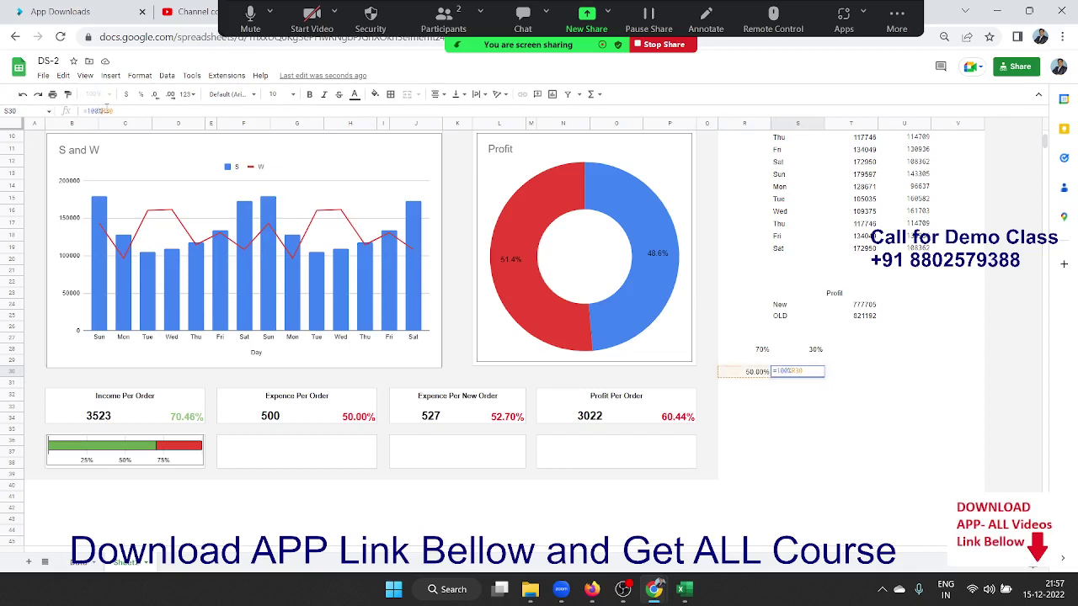
text(-)
key(Return)
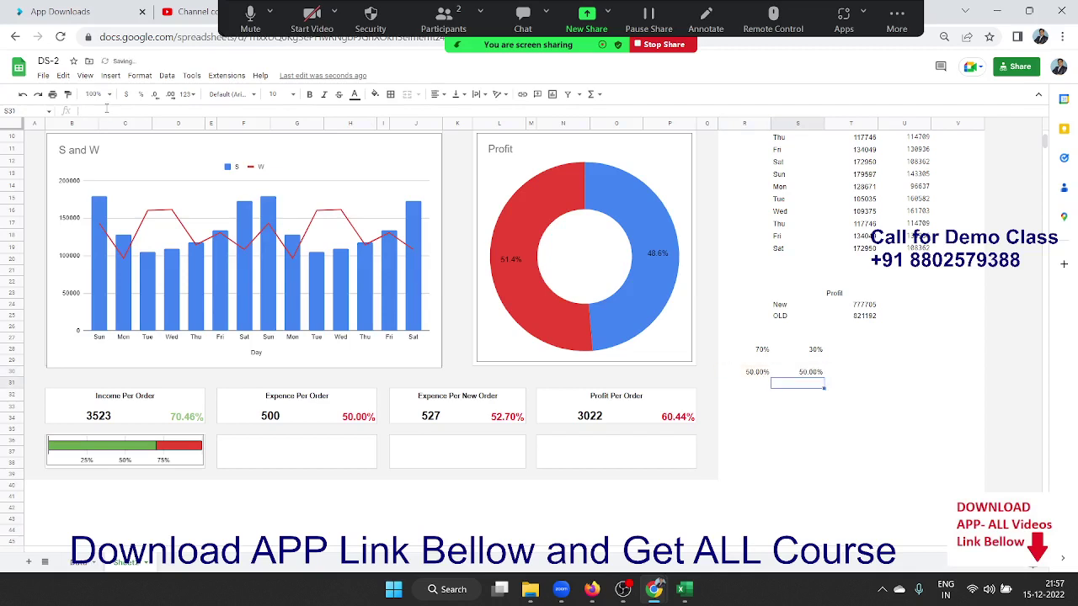
key(shift+Left)
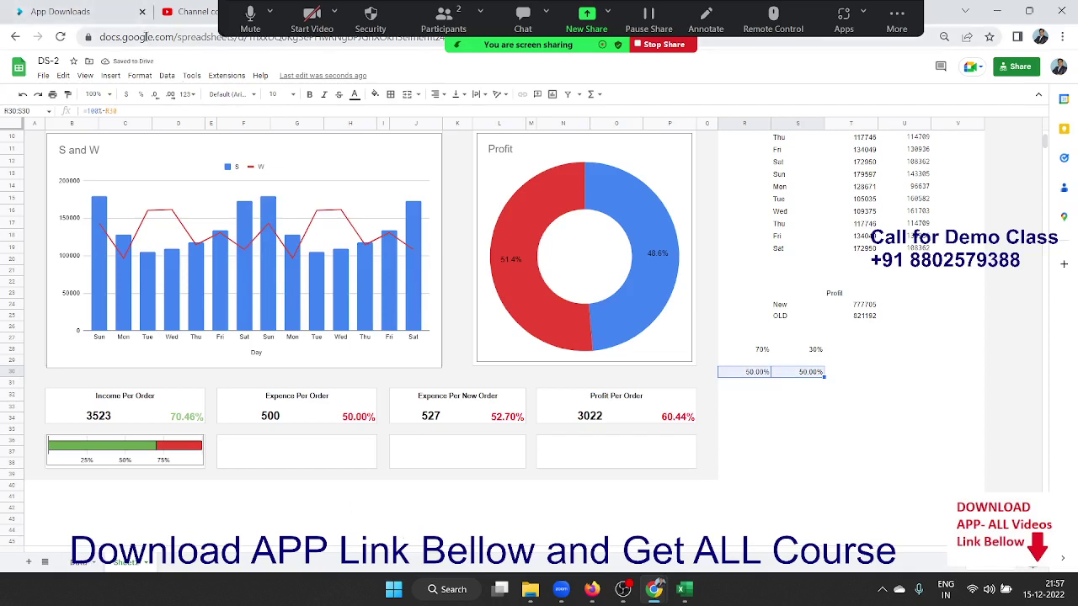
Insert a chart from R30:S30 and try 100% stacked bar, stacked bar and 100% stacked column types
click(111, 75)
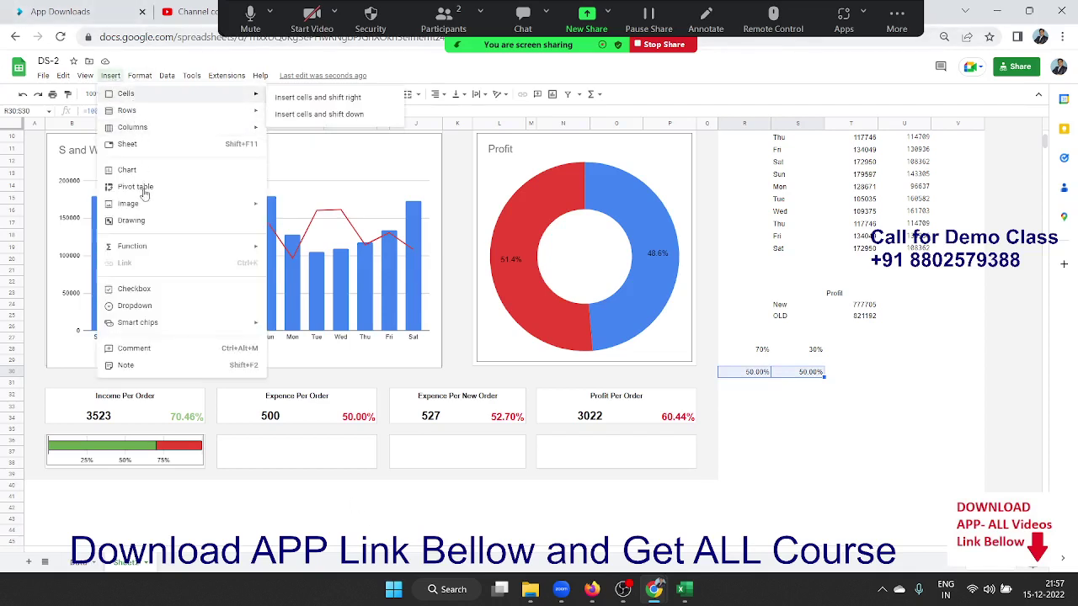
click(126, 170)
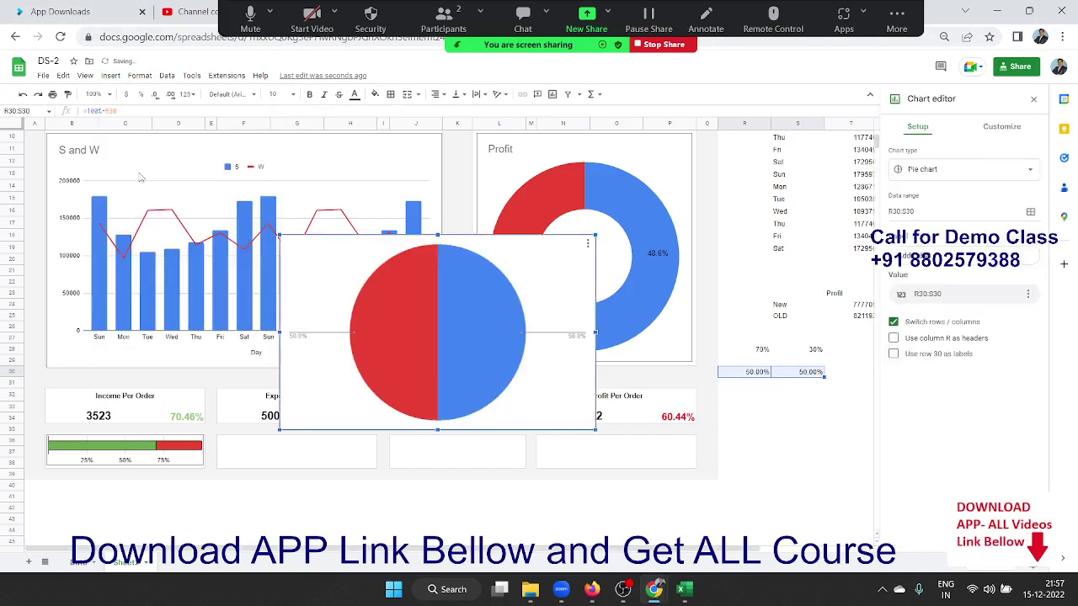
click(942, 171)
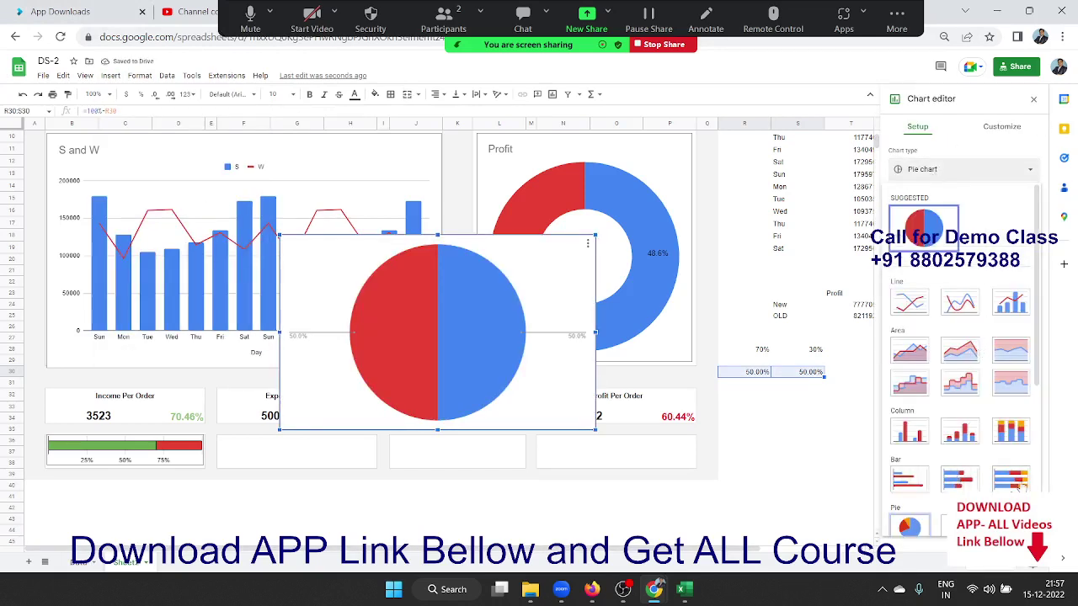
click(1010, 480)
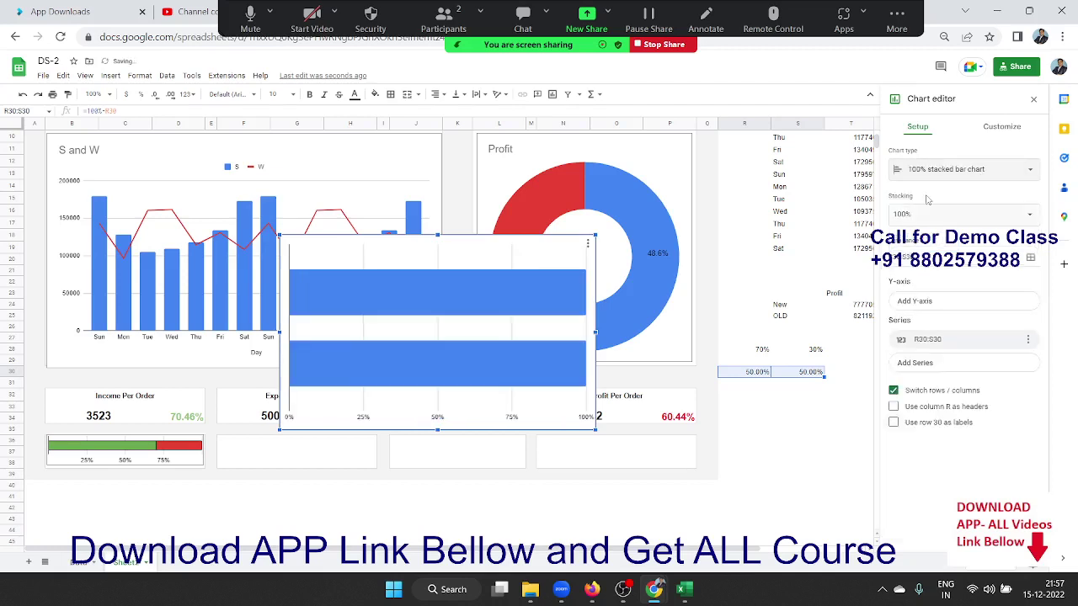
click(920, 173)
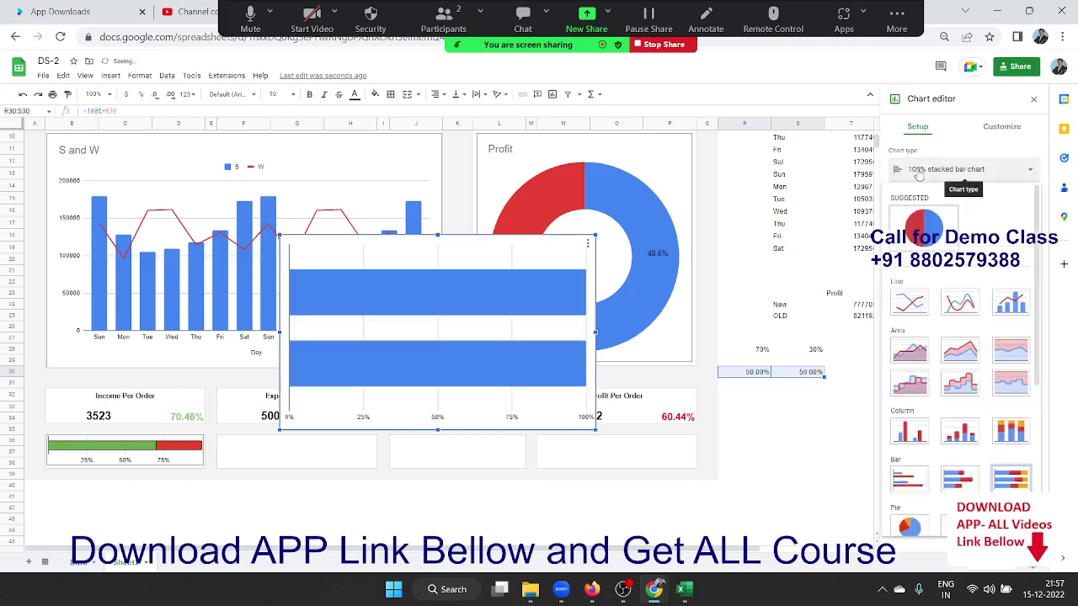
click(1014, 480)
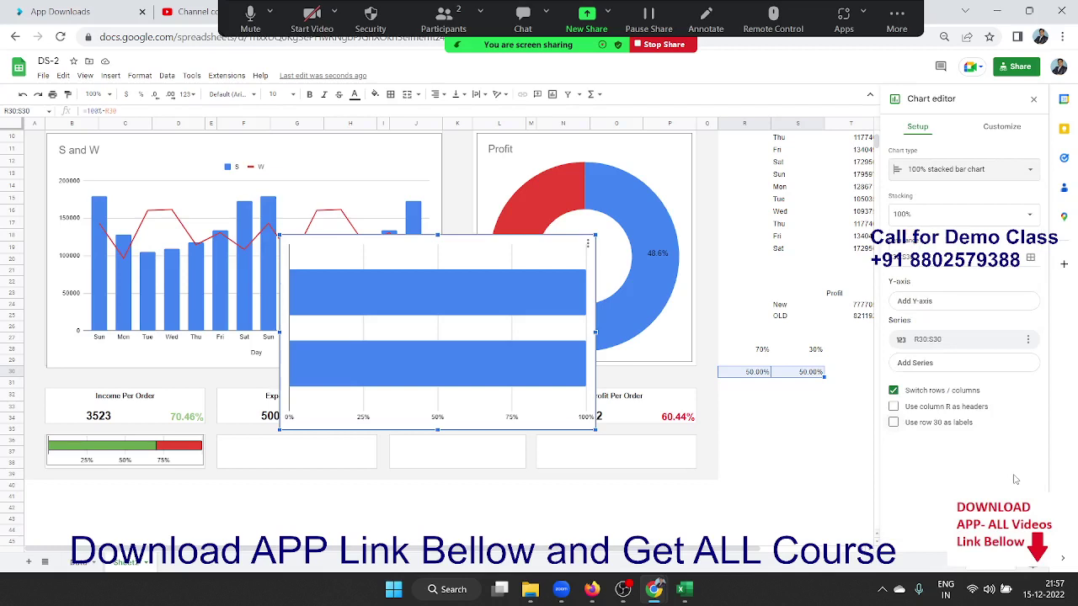
click(918, 174)
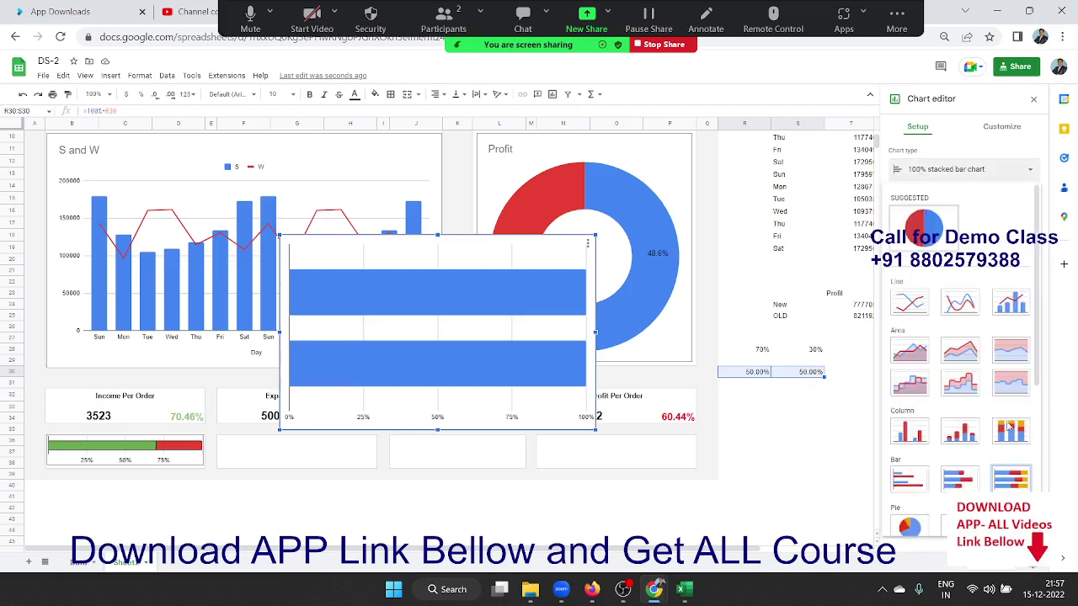
click(973, 479)
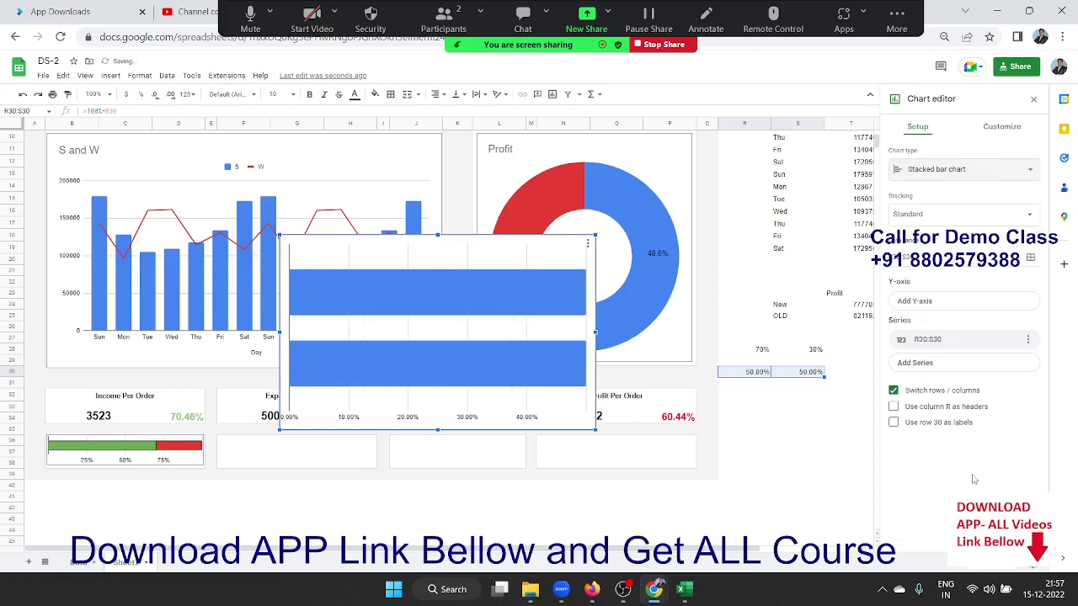
click(947, 171)
click(1011, 432)
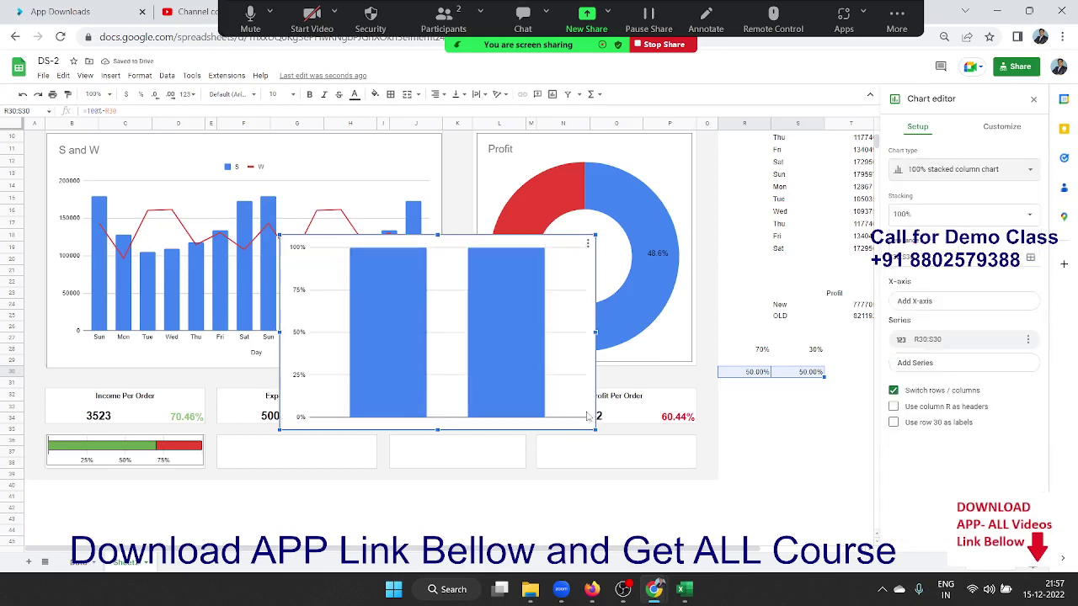
click(910, 163)
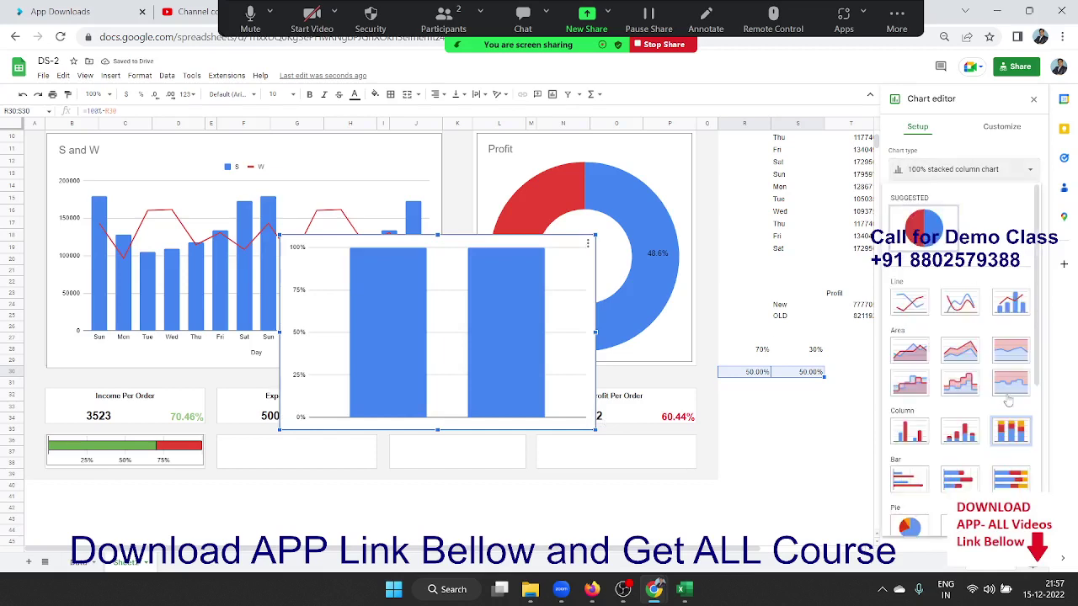
click(999, 485)
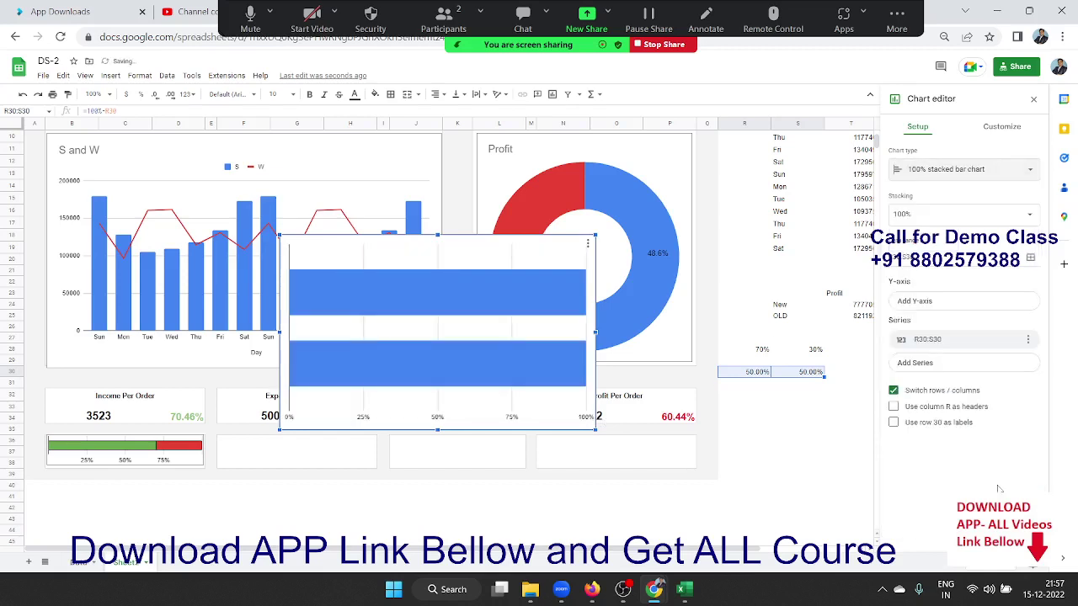
Select the whole trial chart and delete it
click(549, 421)
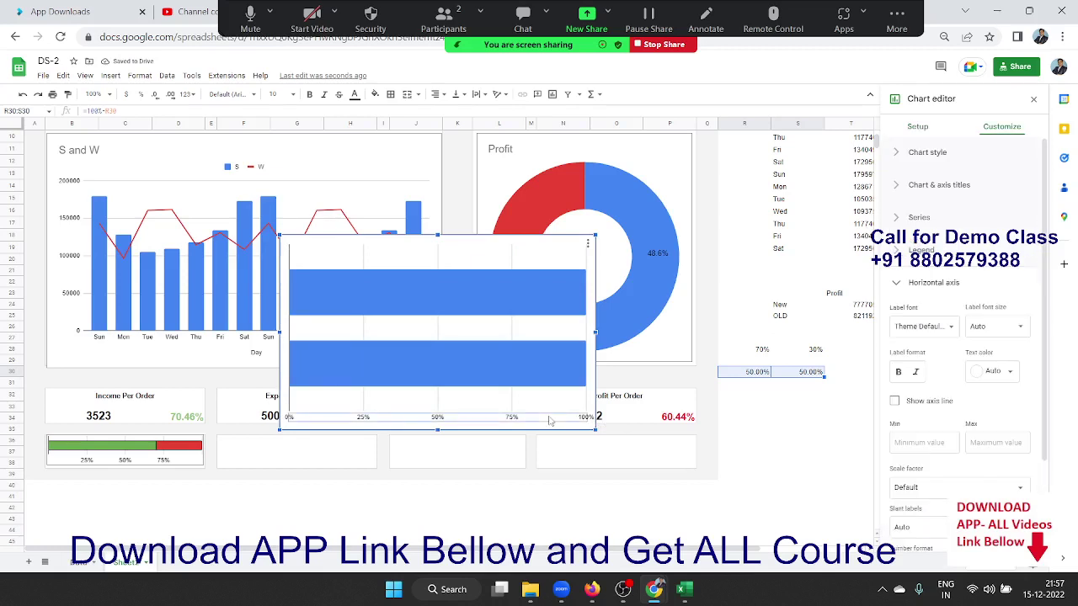
key(Delete)
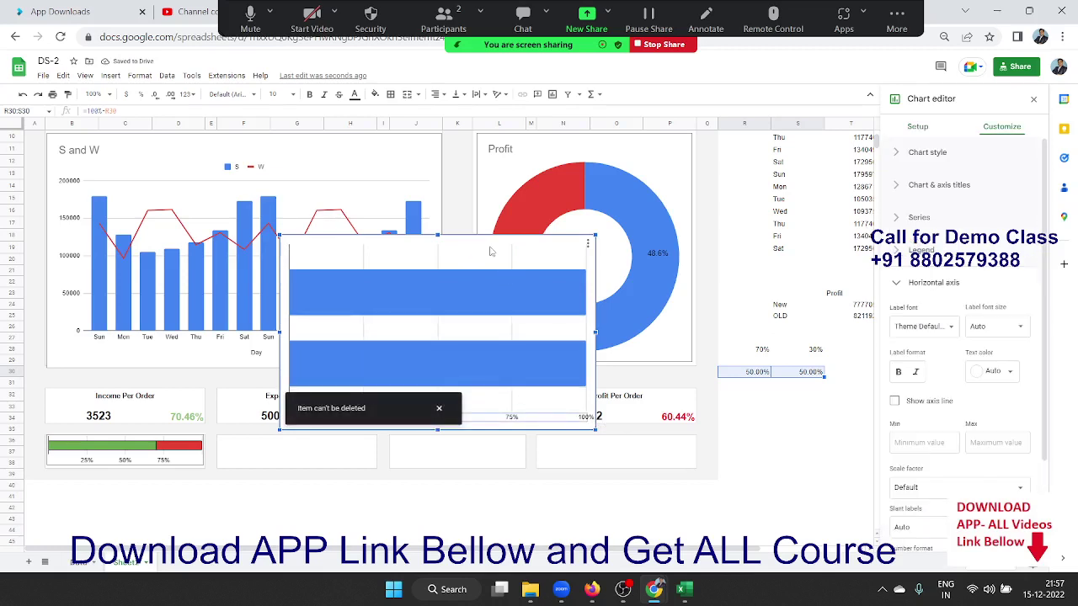
click(490, 246)
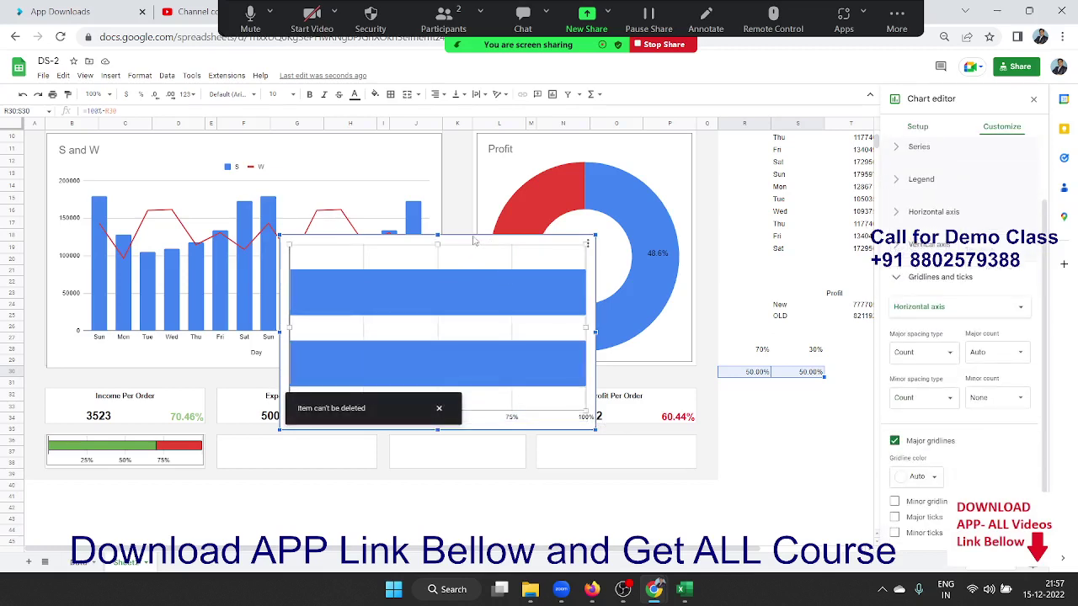
click(474, 241)
key(Delete)
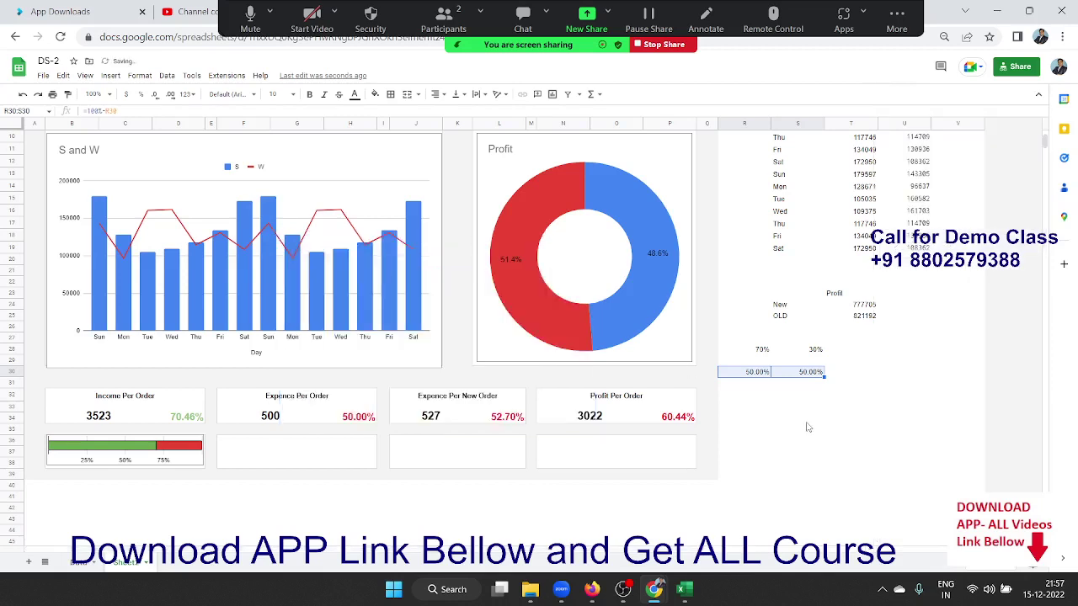
Insert a 100% stacked bar chart from R30:S30, then delete it
click(805, 421)
drag(756, 379, 796, 377)
click(111, 76)
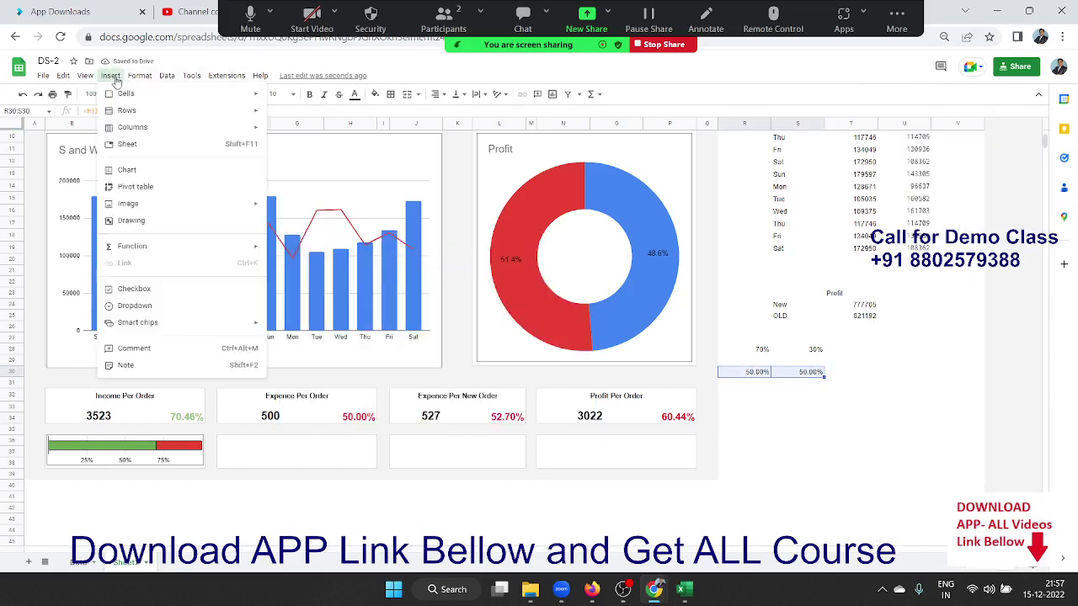
click(129, 173)
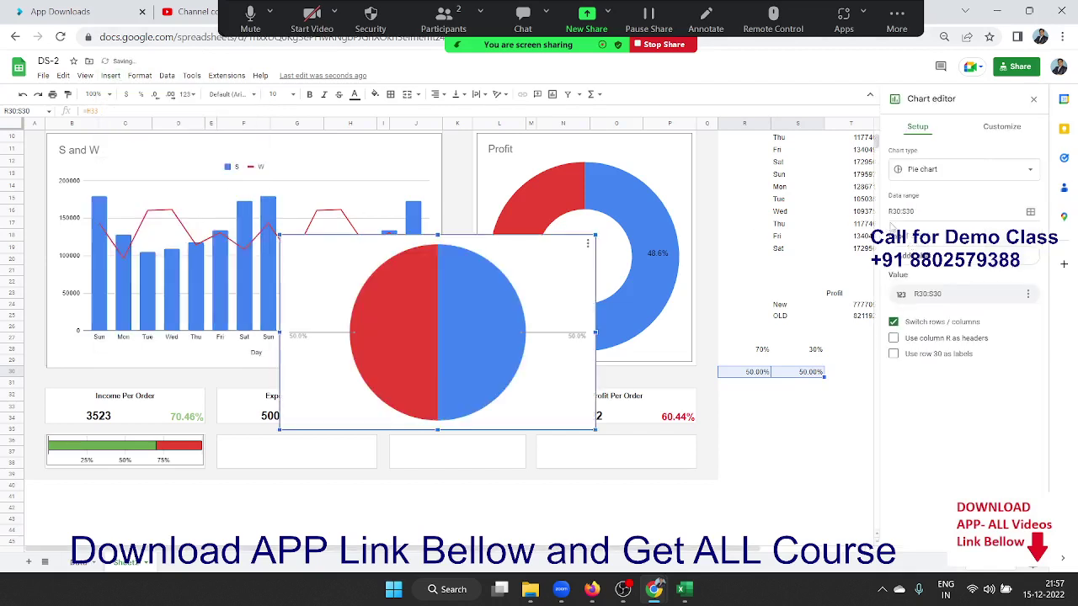
click(943, 173)
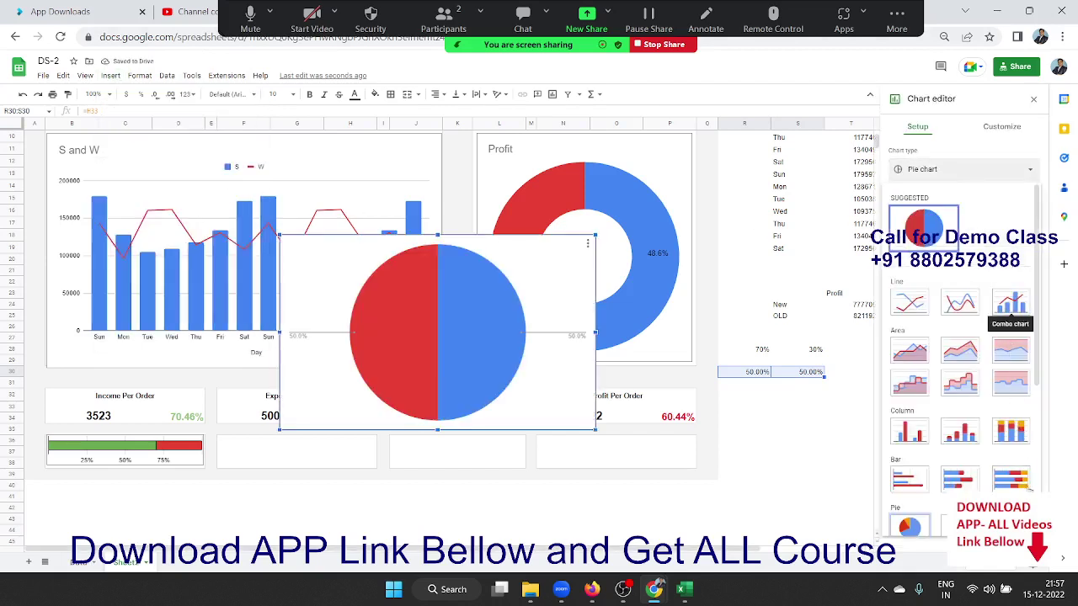
click(1014, 480)
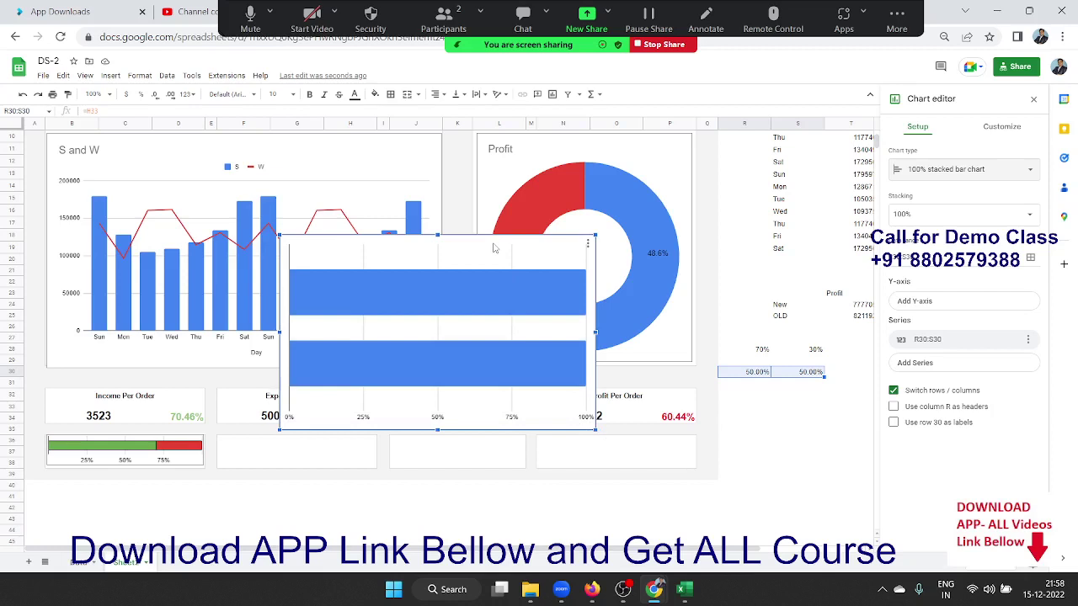
key(Delete)
Select cell R32 for a test value
click(796, 408)
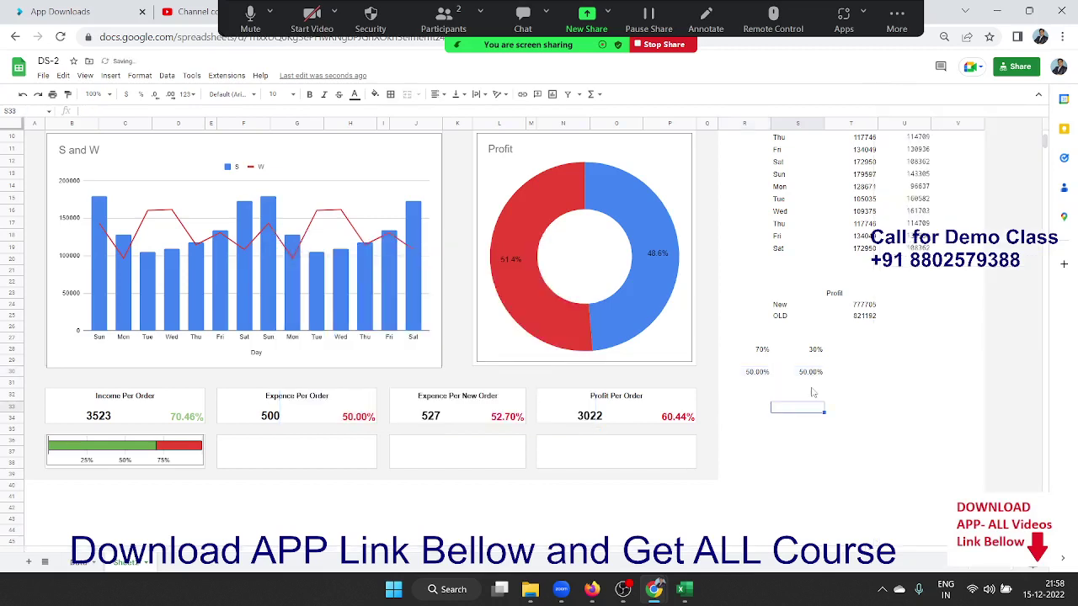
click(753, 388)
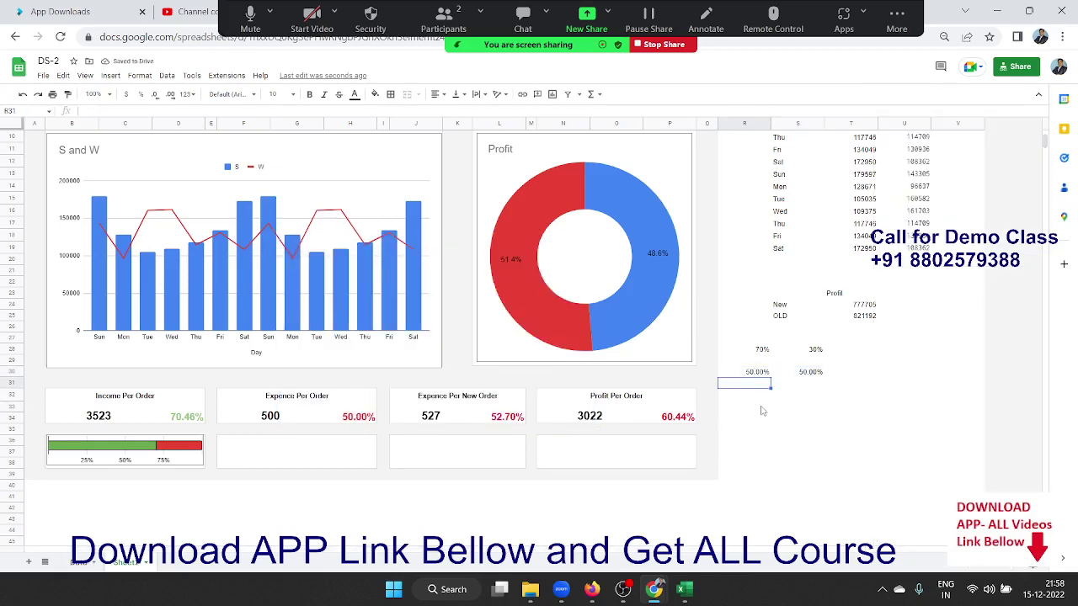
click(757, 397)
Enter test values 100 in R32 and 200 in S32
text(10)
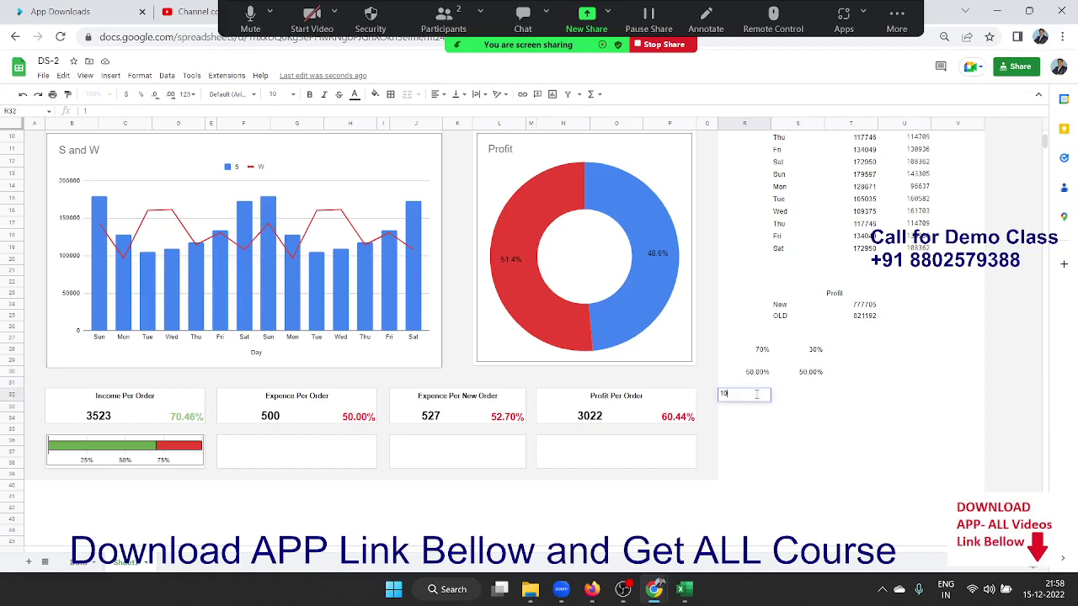
text(0)
key(Tab)
text(2)
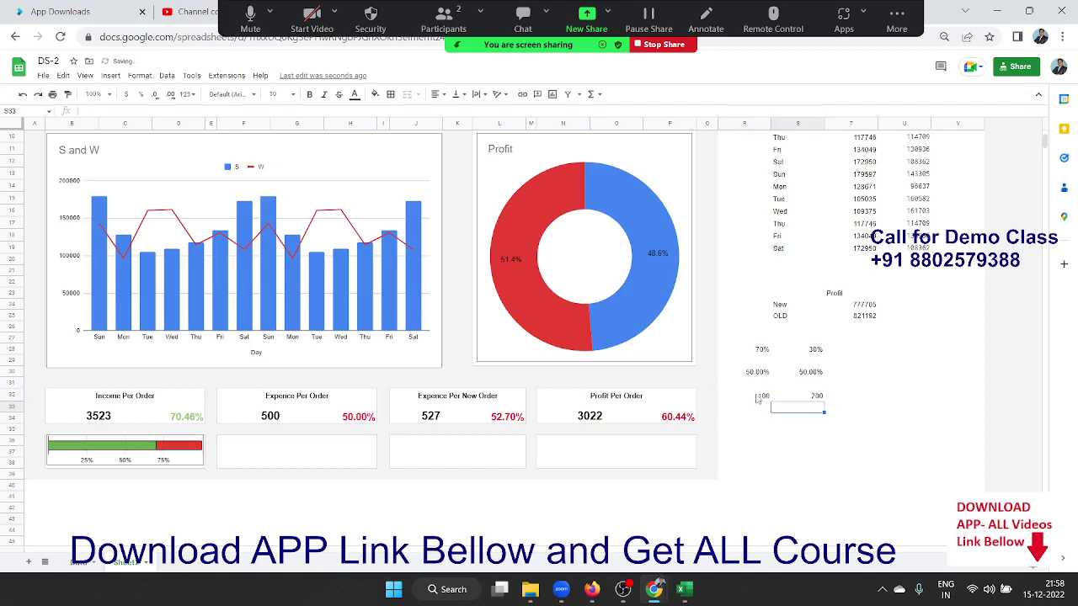
shift+click(757, 399)
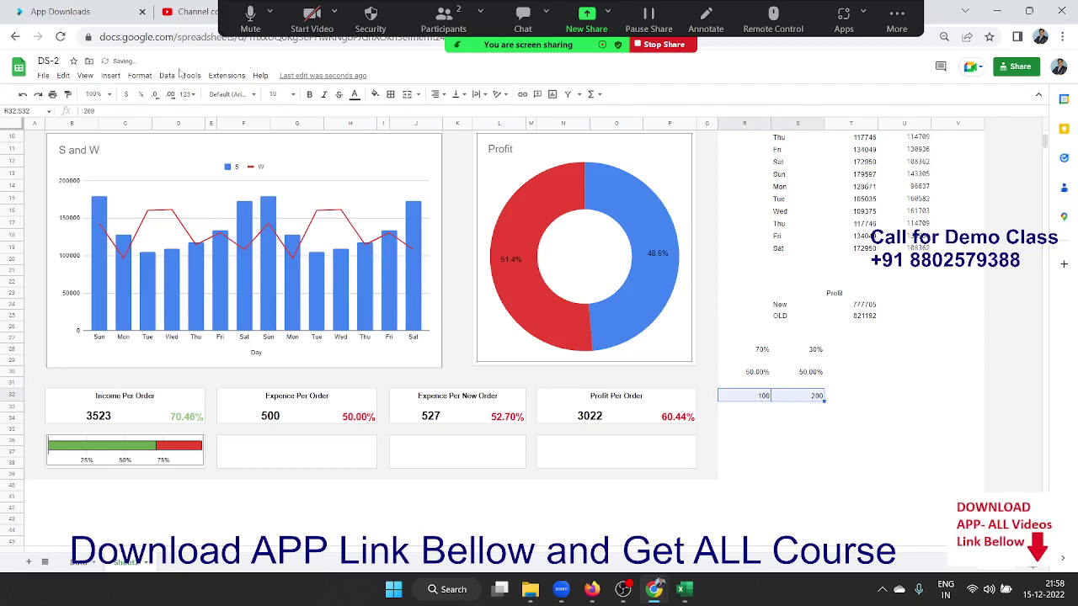
Insert a 100% stacked bar chart from R32:S32, toggle rows/columns, delete it, and reselect R30:S30
click(110, 75)
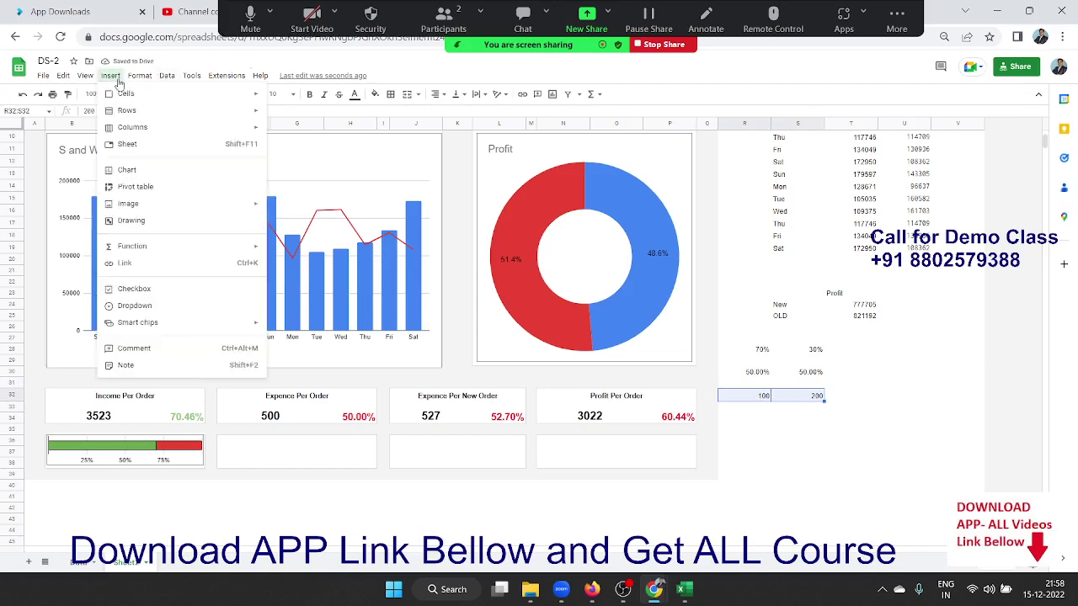
click(128, 171)
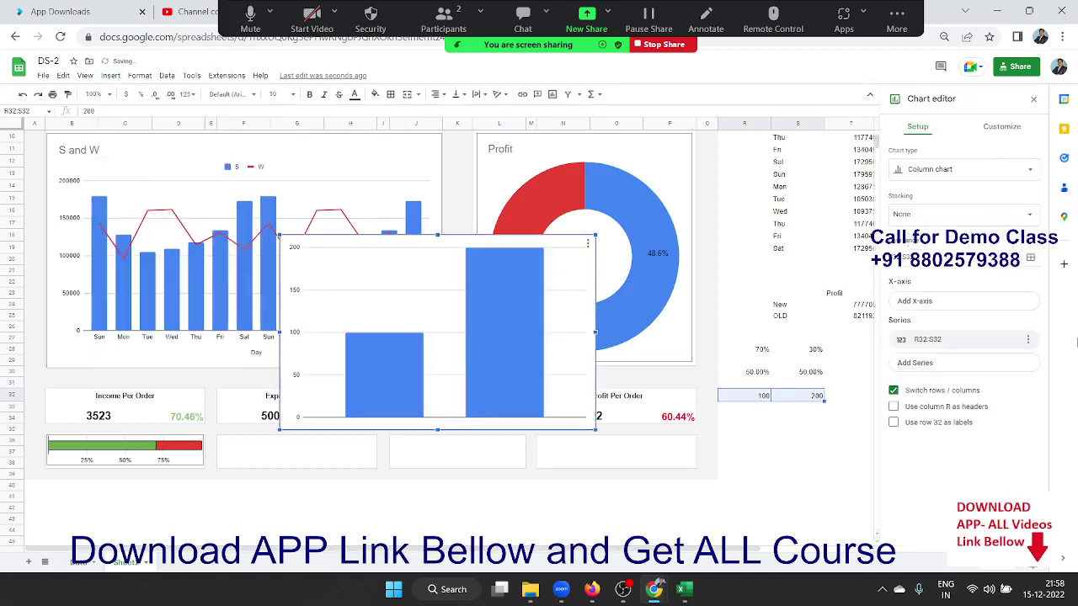
click(918, 180)
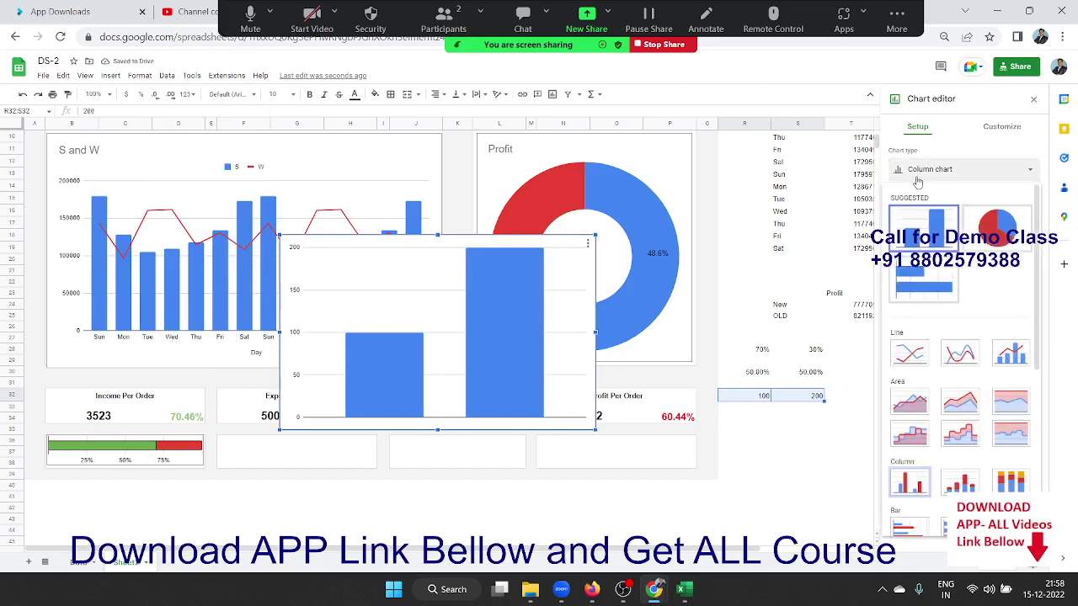
click(1011, 527)
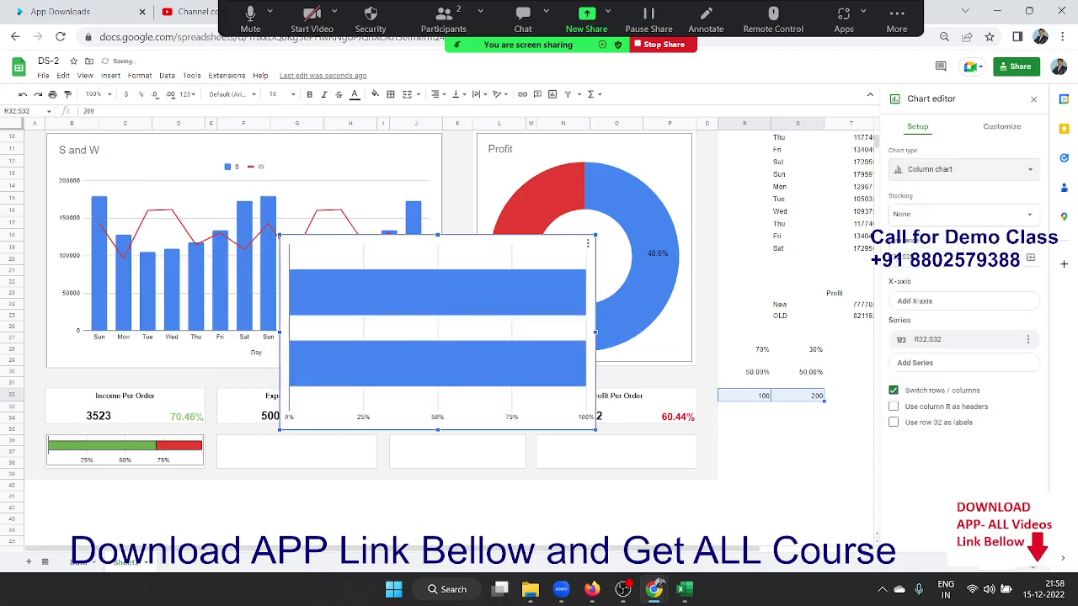
click(899, 391)
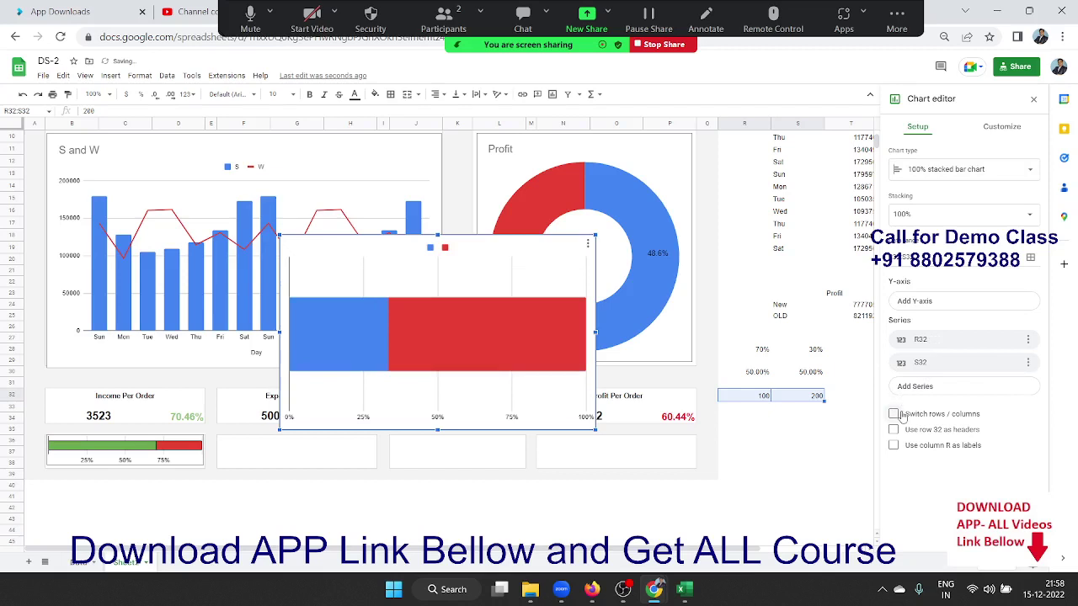
click(896, 414)
click(897, 400)
click(896, 416)
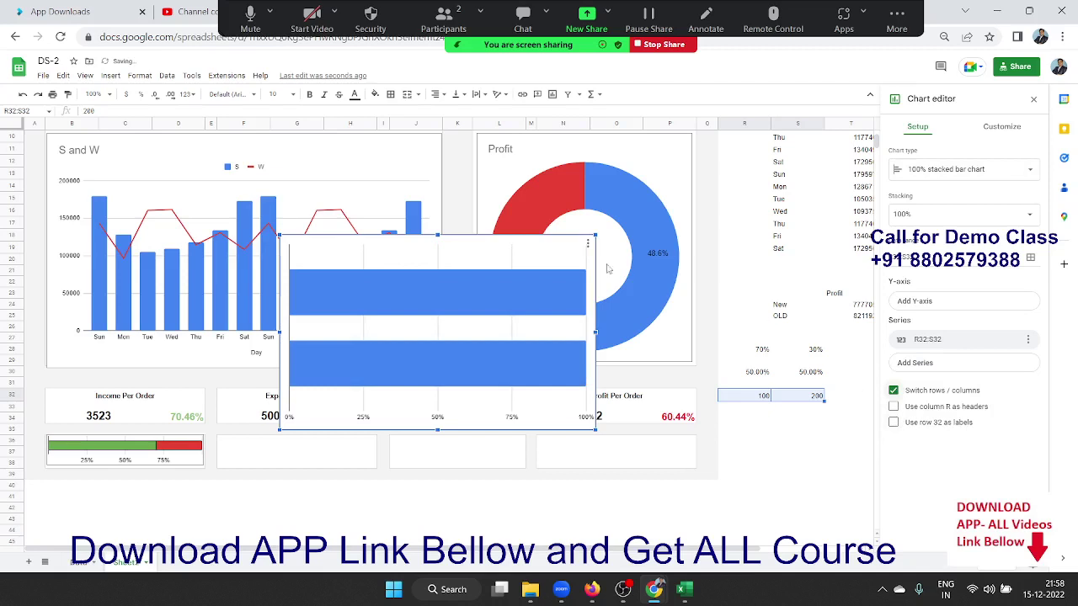
double_click(549, 247)
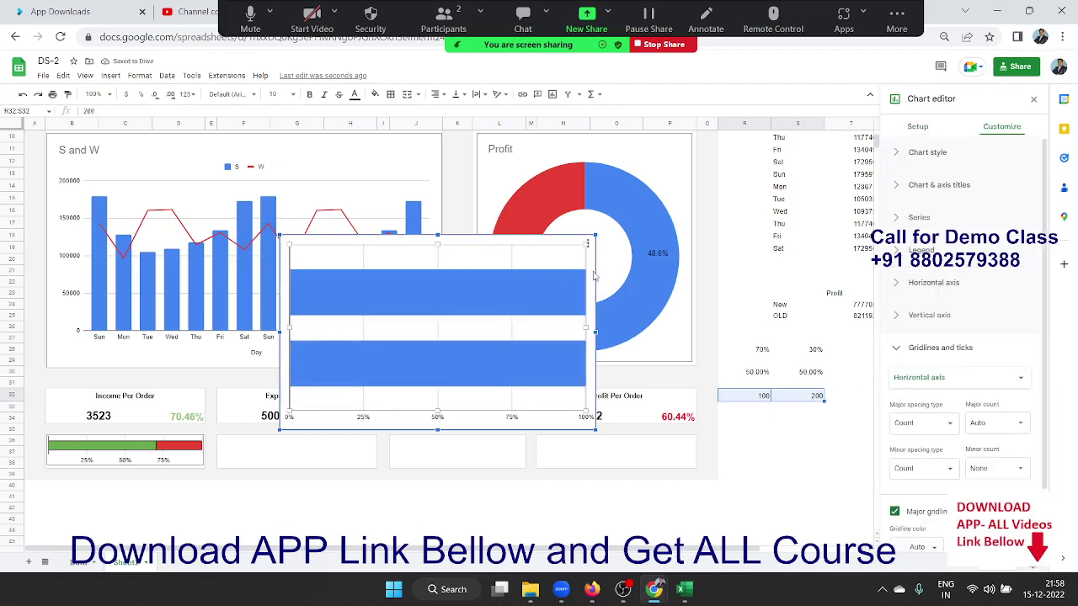
key(Delete)
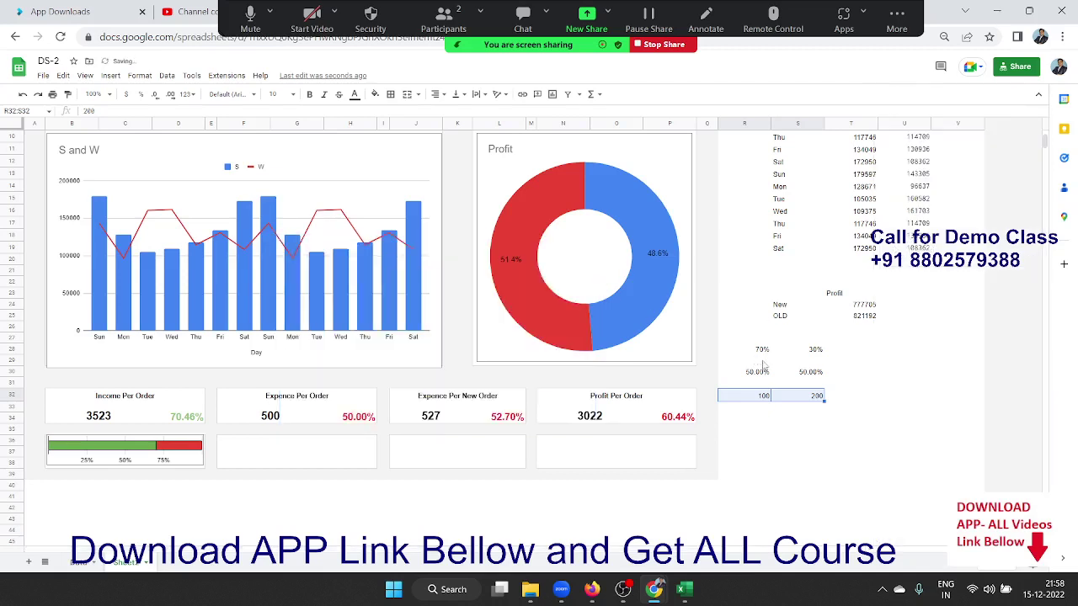
drag(760, 372, 804, 379)
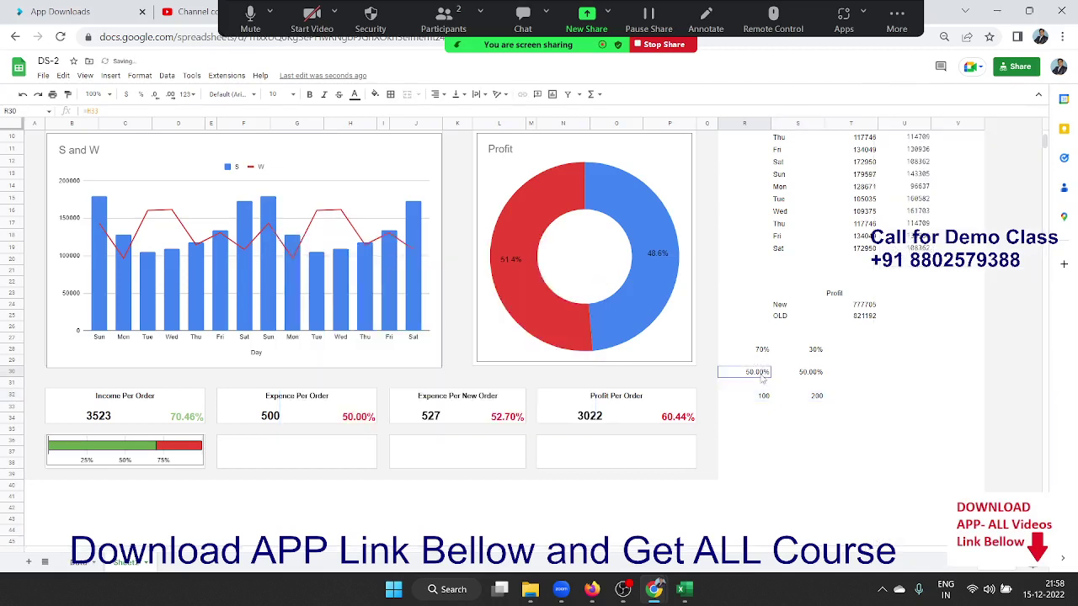
Insert a 100% stacked bar chart from R30:S30 with no legend, sized into the Expence Per Order card
click(110, 76)
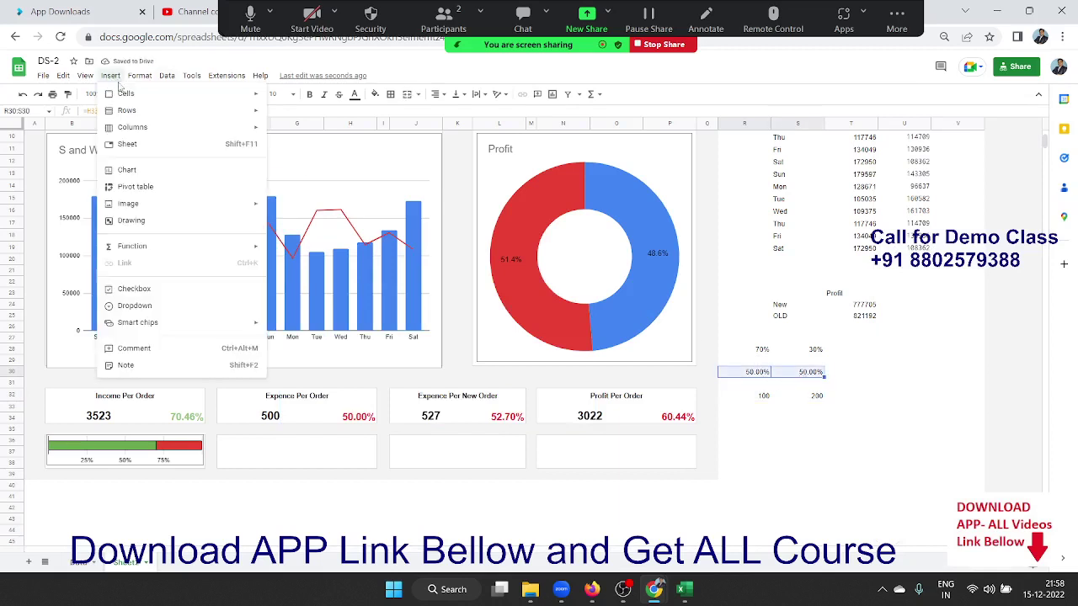
click(127, 170)
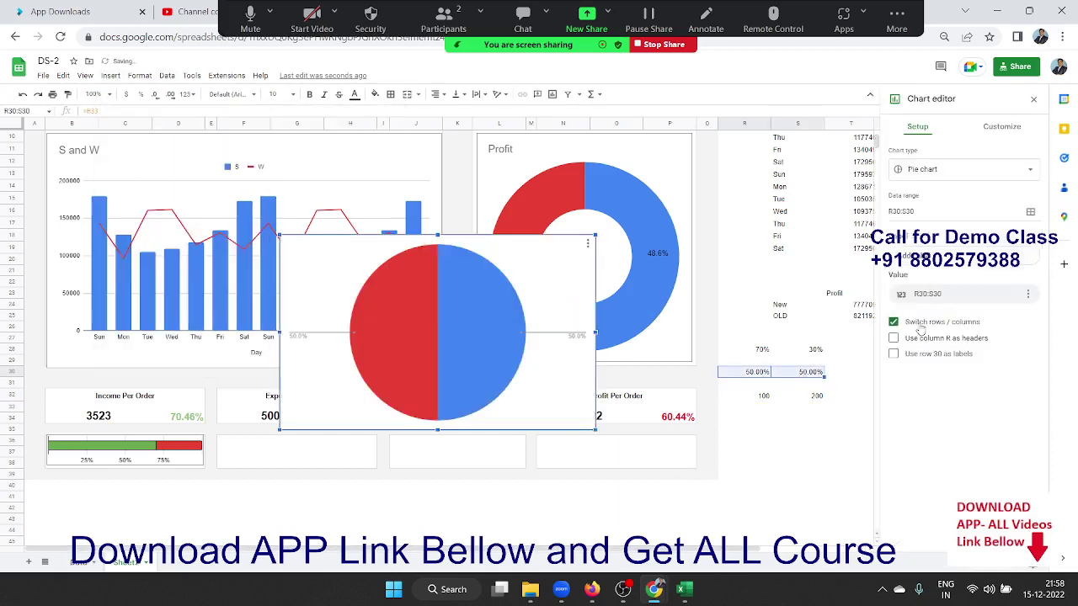
click(918, 323)
click(918, 177)
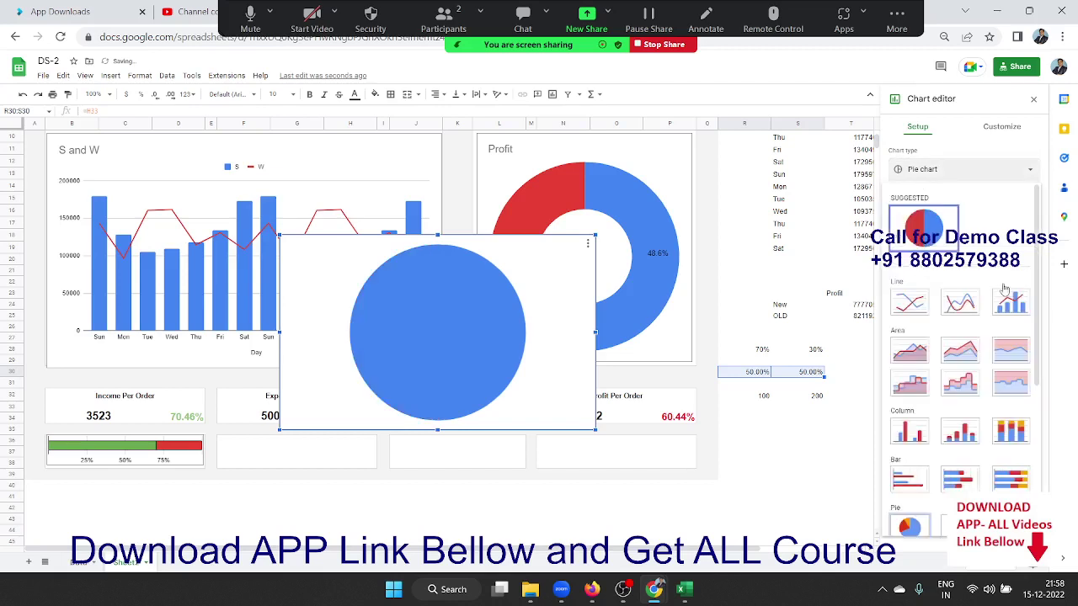
click(1002, 288)
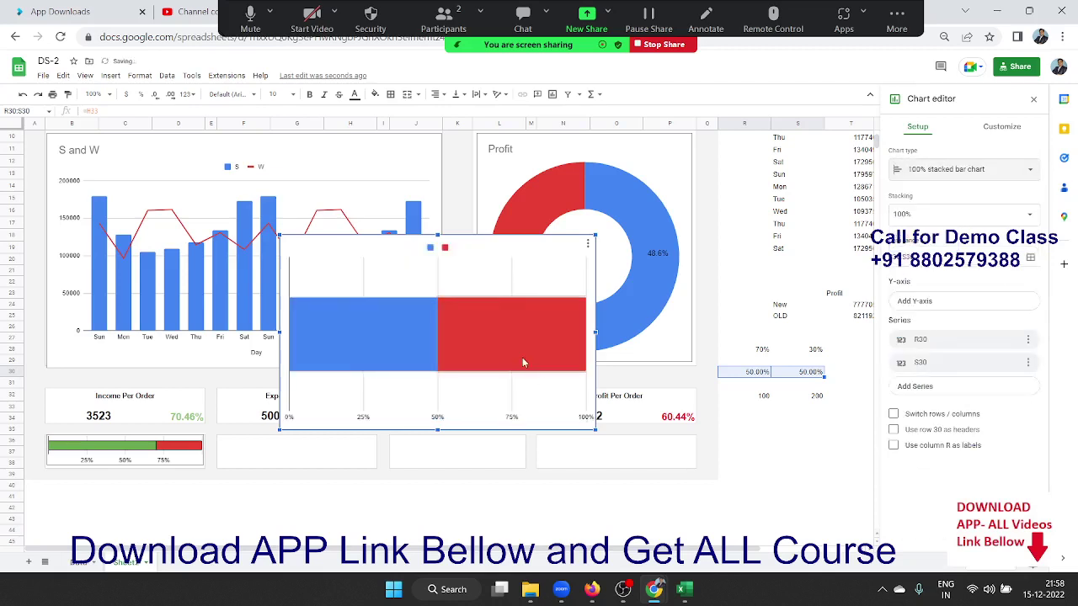
click(441, 250)
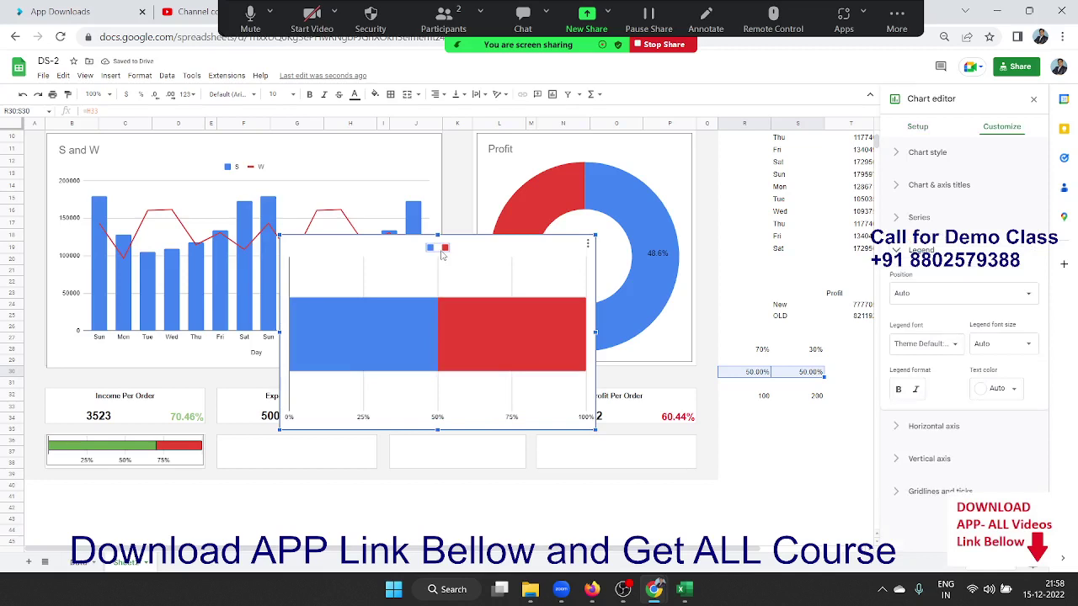
key(Delete)
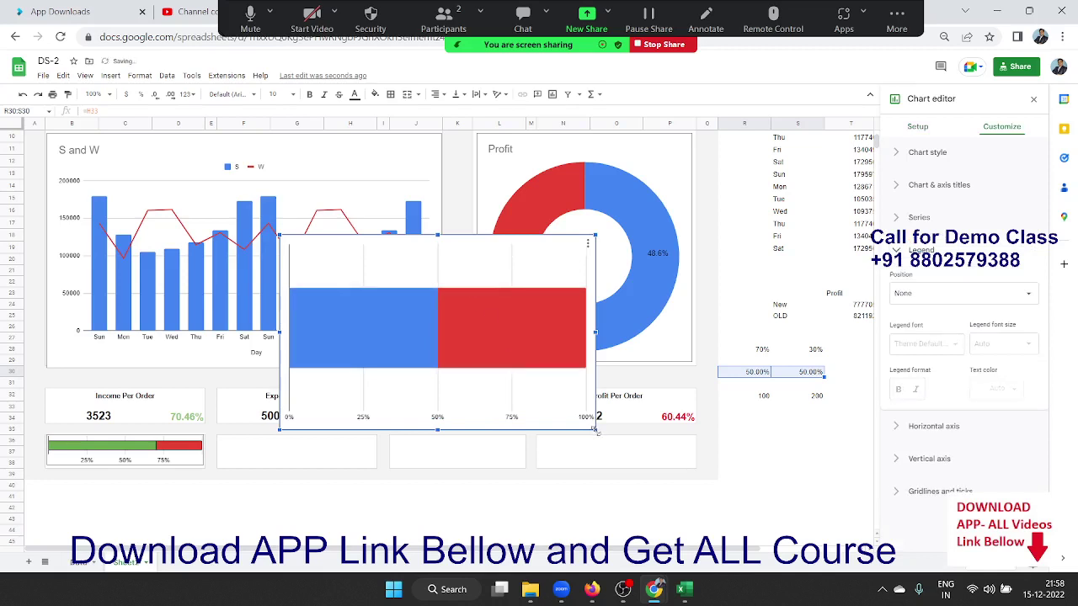
mouse_move(595, 429)
mouse_down()
mouse_move(324, 261)
mouse_move(240, 456)
mouse_move(381, 466)
mouse_up()
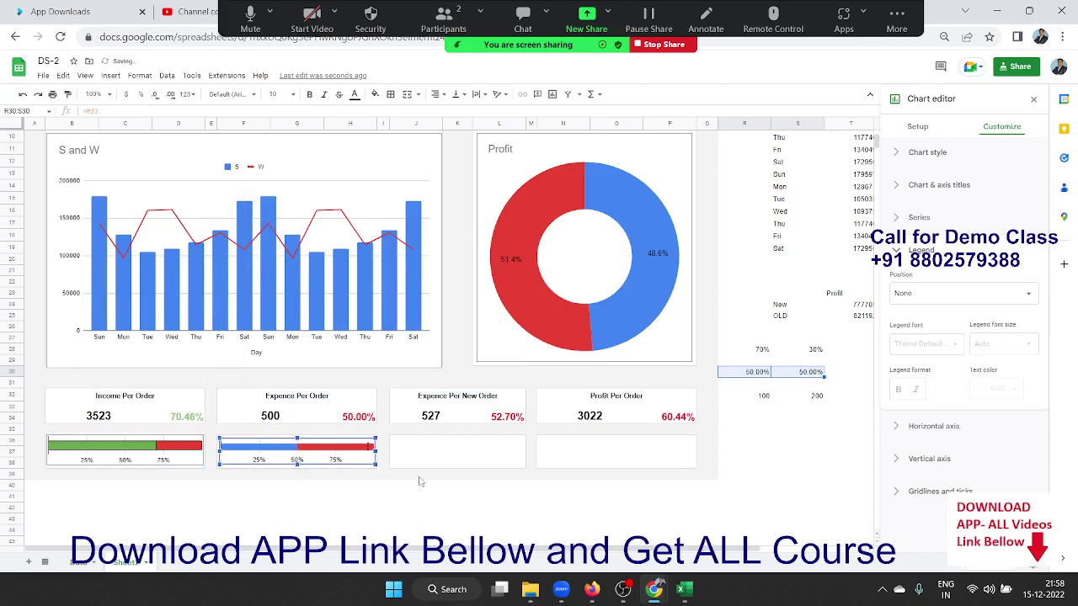
click(421, 480)
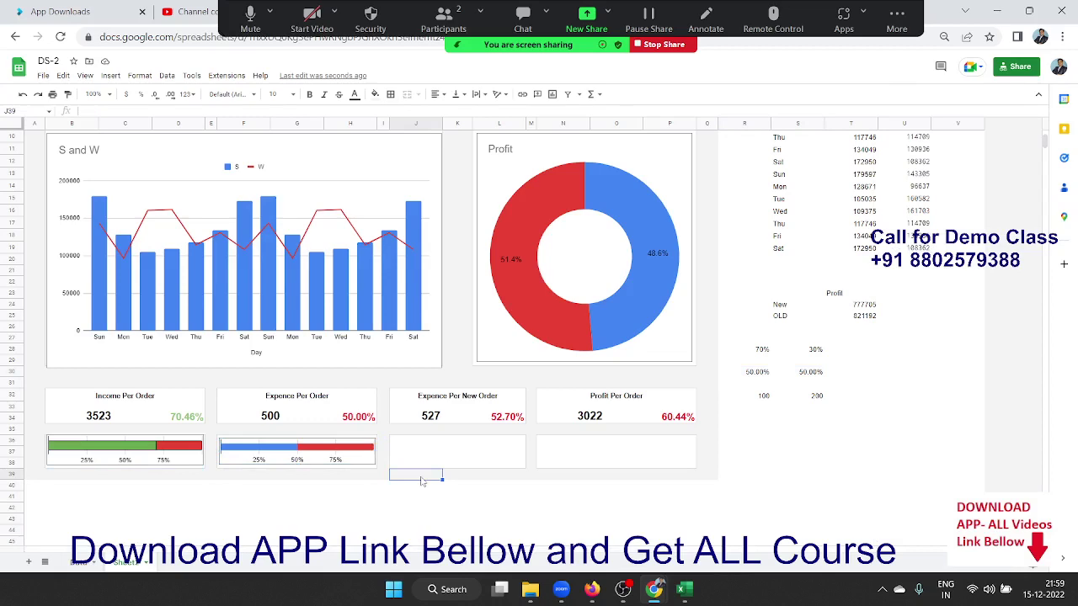
Select helper column R and bring up its column actions
scroll(422, 480, up, 3)
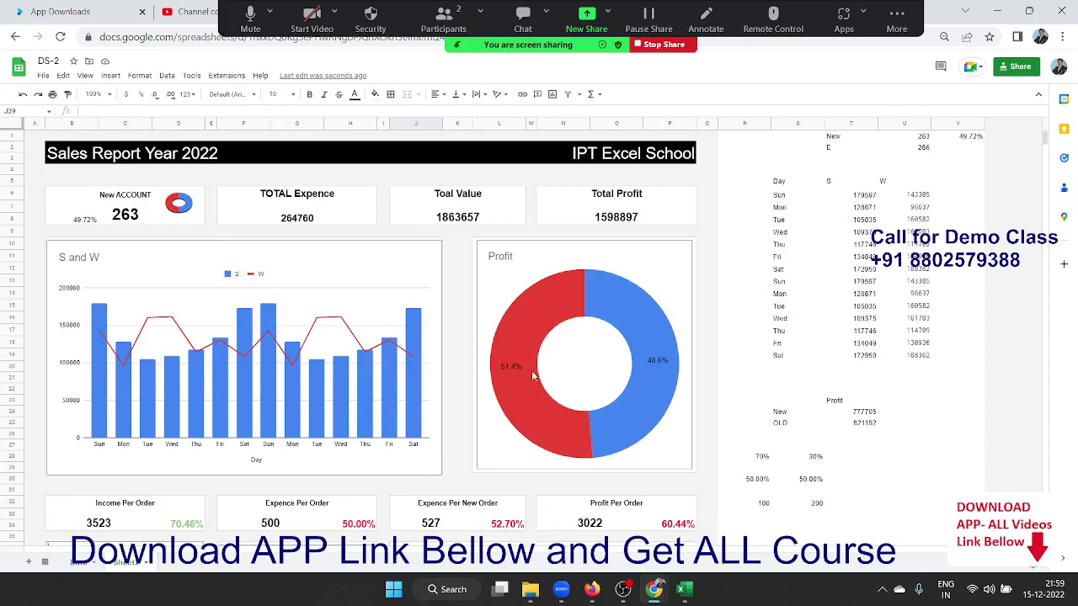
click(748, 123)
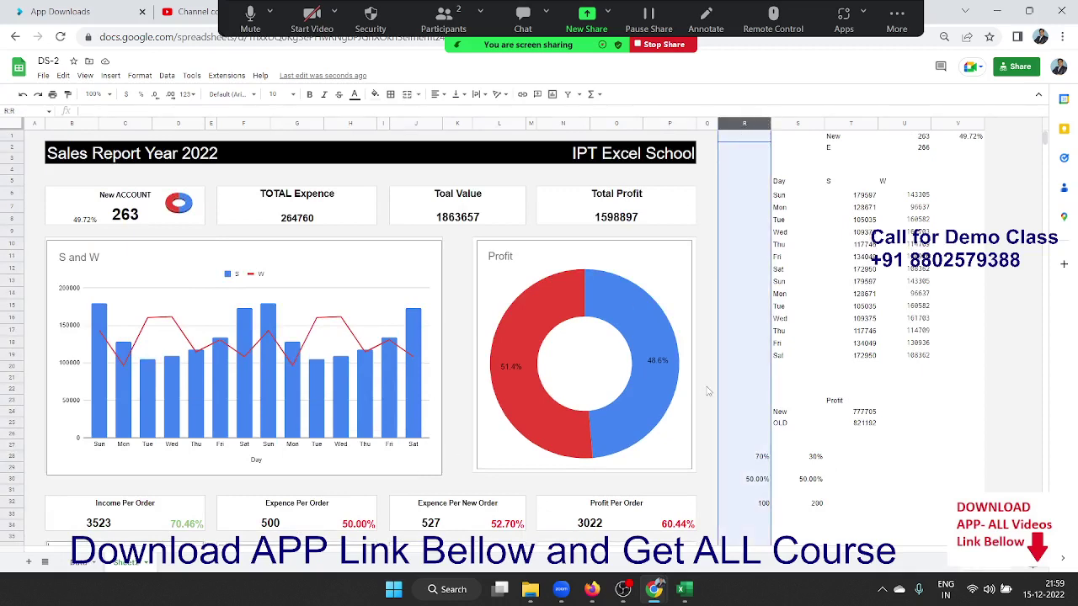
click(731, 318)
scroll(733, 320, down, 3)
scroll(867, 312, up, 3)
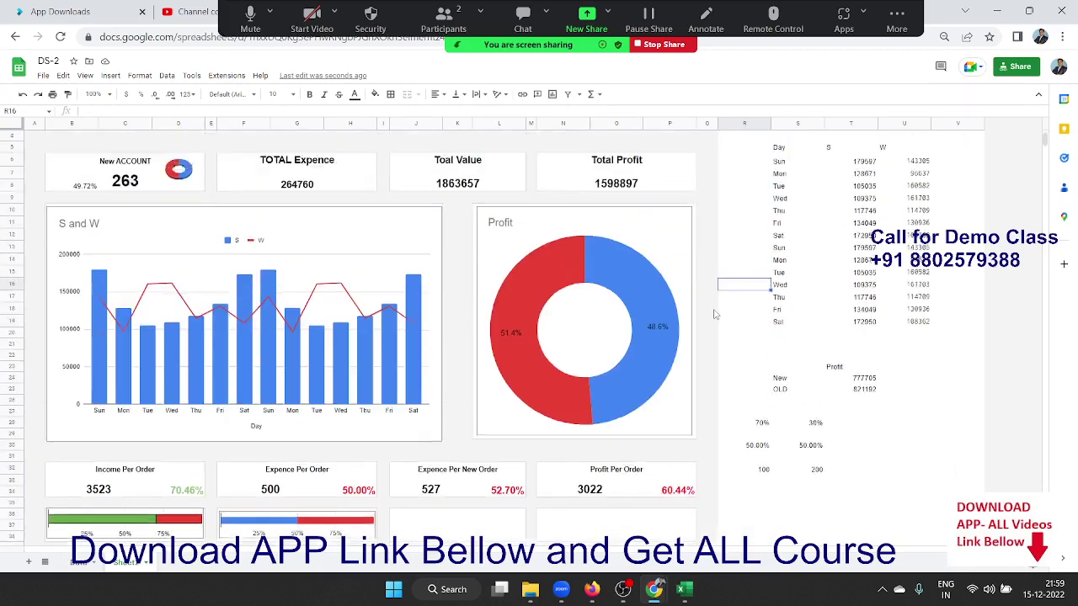
click(745, 124)
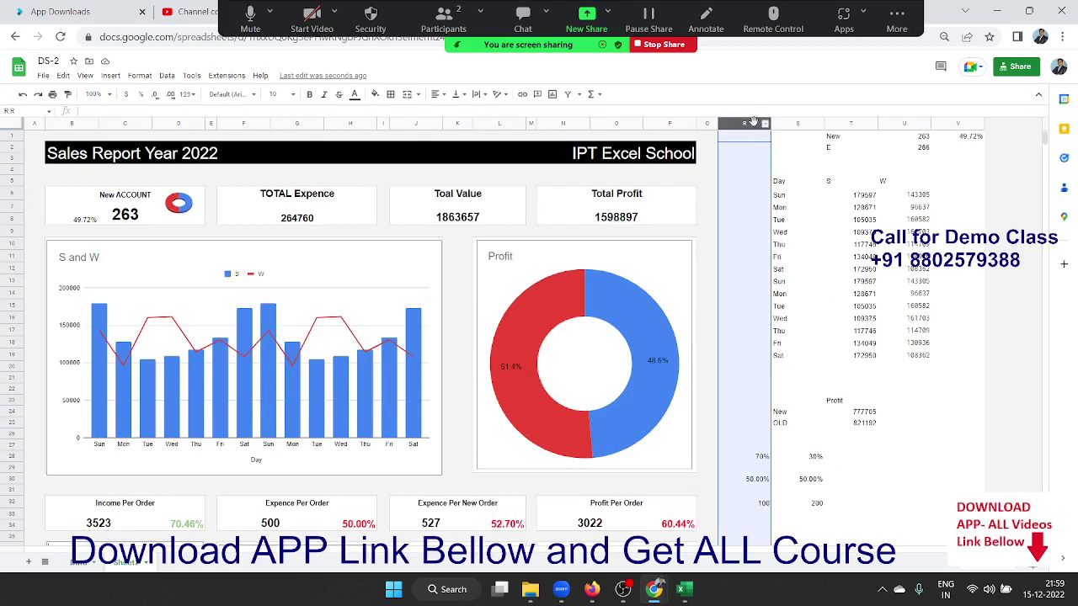
drag(742, 125, 749, 125)
right_click(749, 123)
click(752, 126)
Select columns R–V, try hiding them, undo, then set their text colour to white
shift+click(953, 126)
right_click(955, 124)
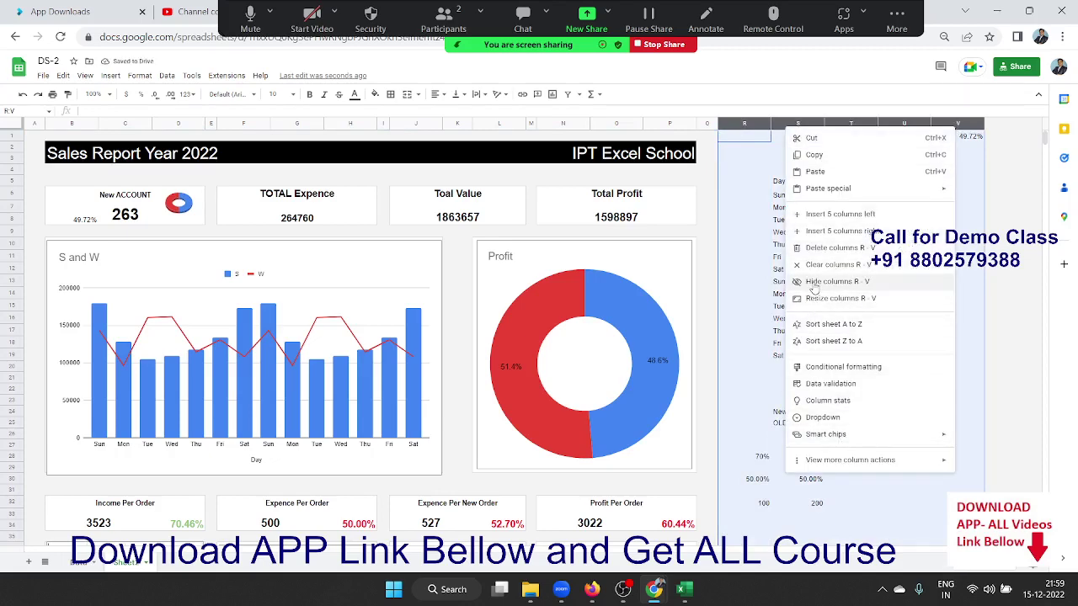
click(815, 289)
scroll(615, 344, down, 2)
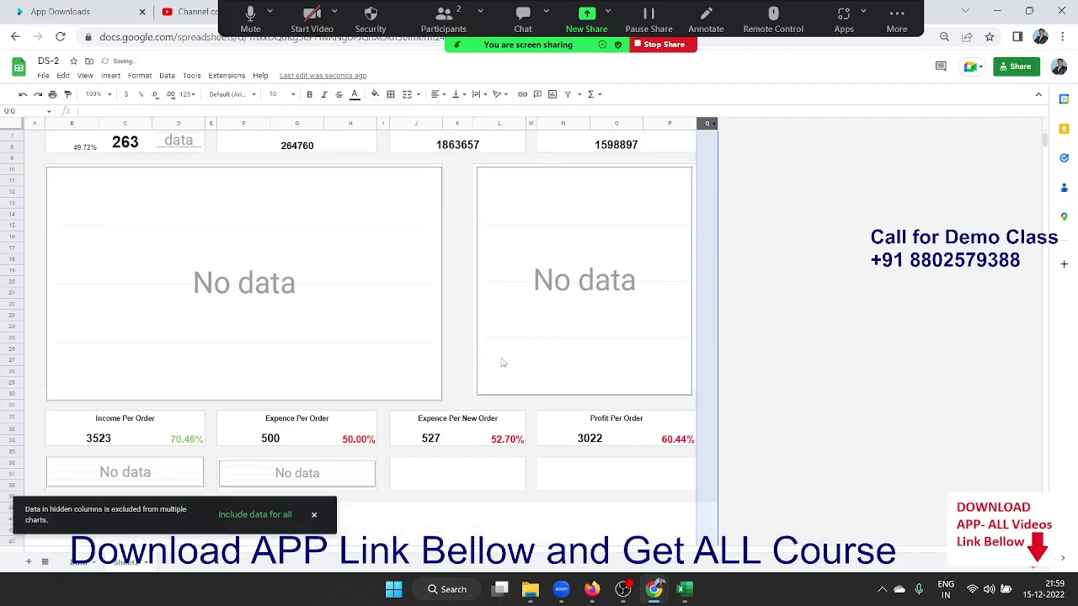
scroll(503, 363, down, 1)
scroll(495, 366, up, 1)
scroll(496, 366, up, 1)
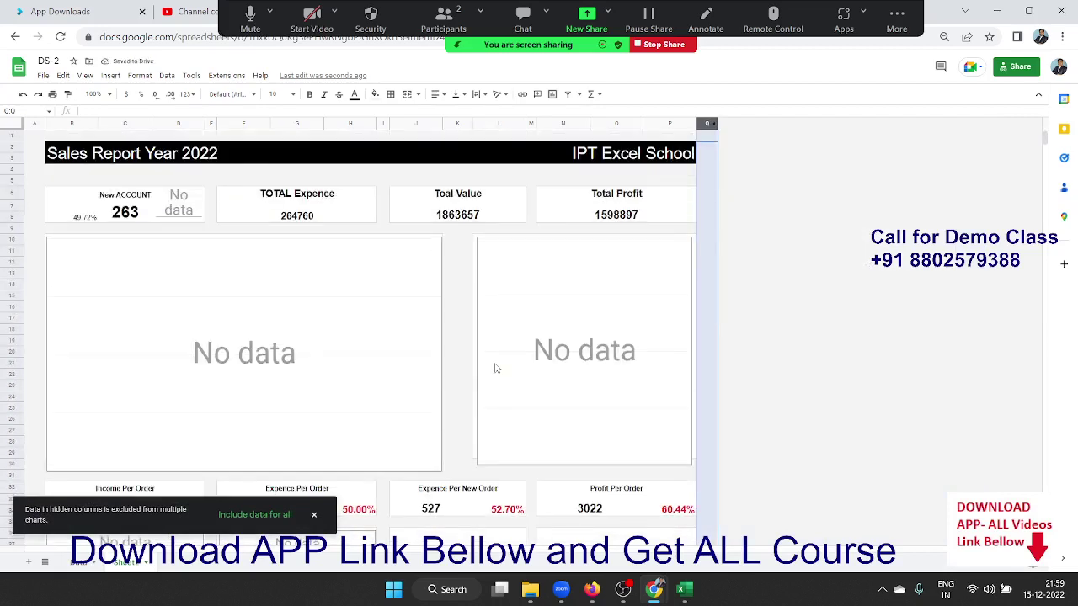
key(ctrl+z)
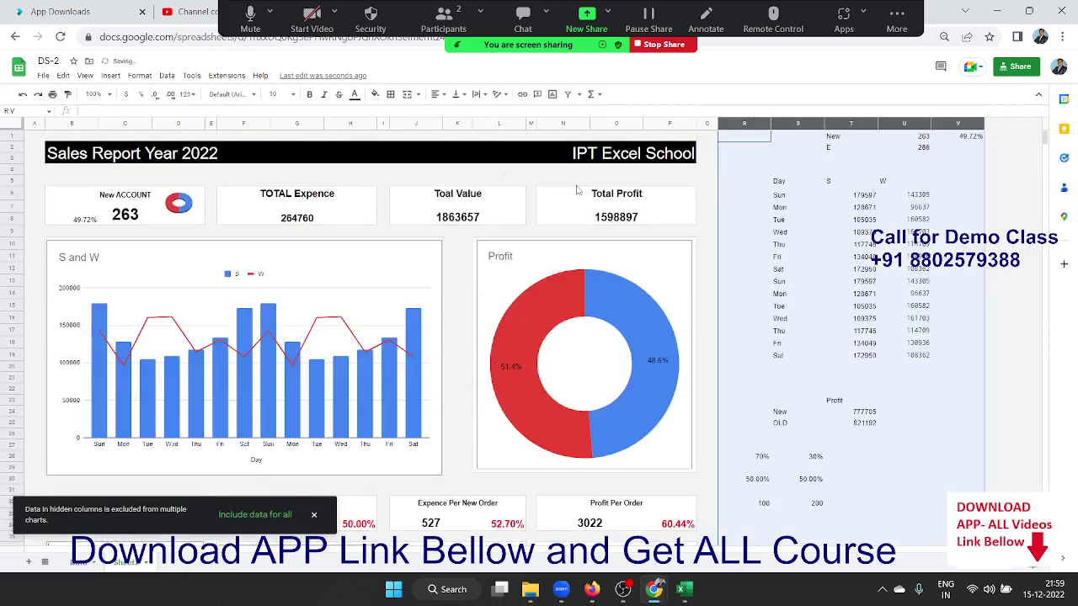
click(357, 100)
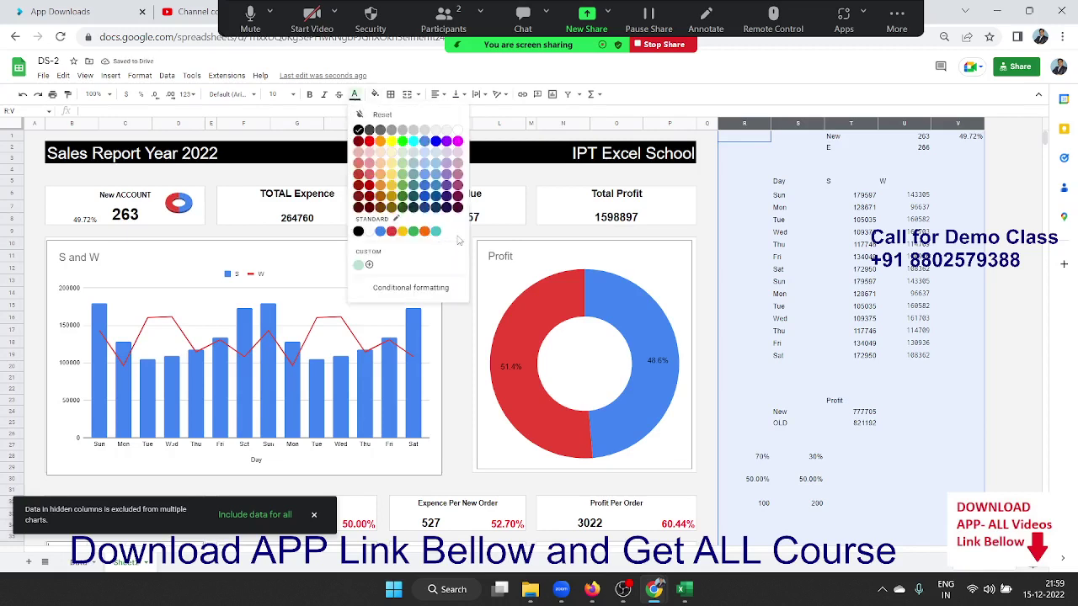
click(457, 130)
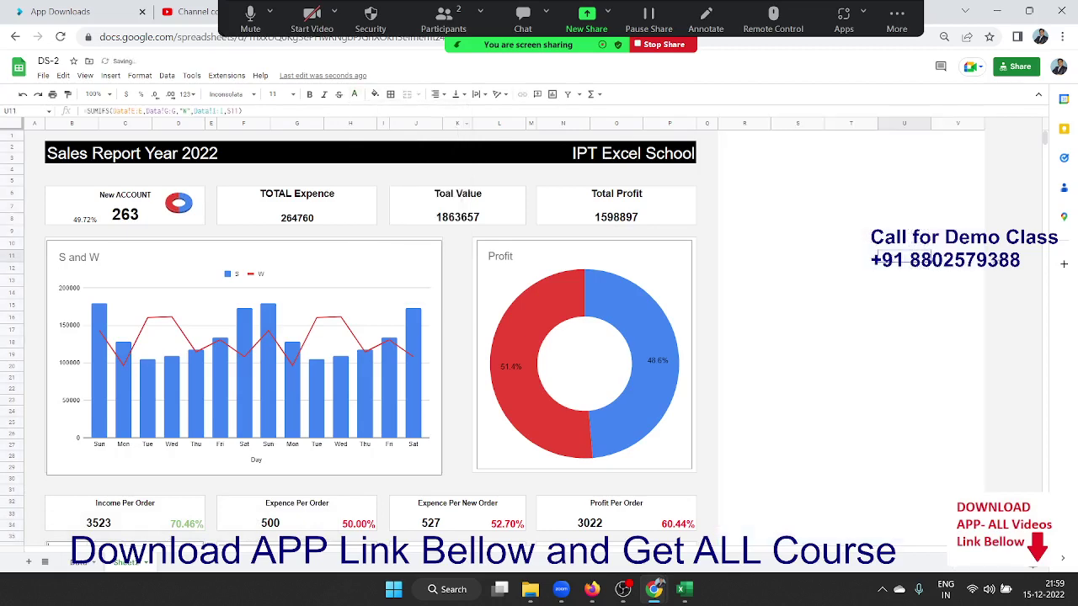
click(957, 256)
scroll(1008, 285, down, 3)
scroll(1008, 285, down, 2)
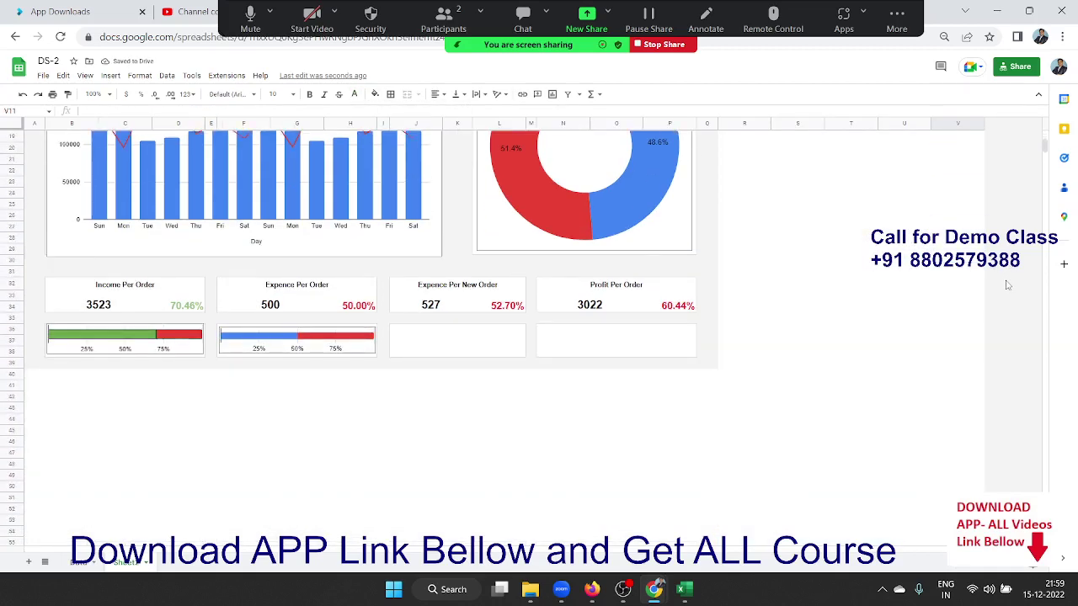
scroll(1008, 286, up, 2)
scroll(1008, 286, up, 1)
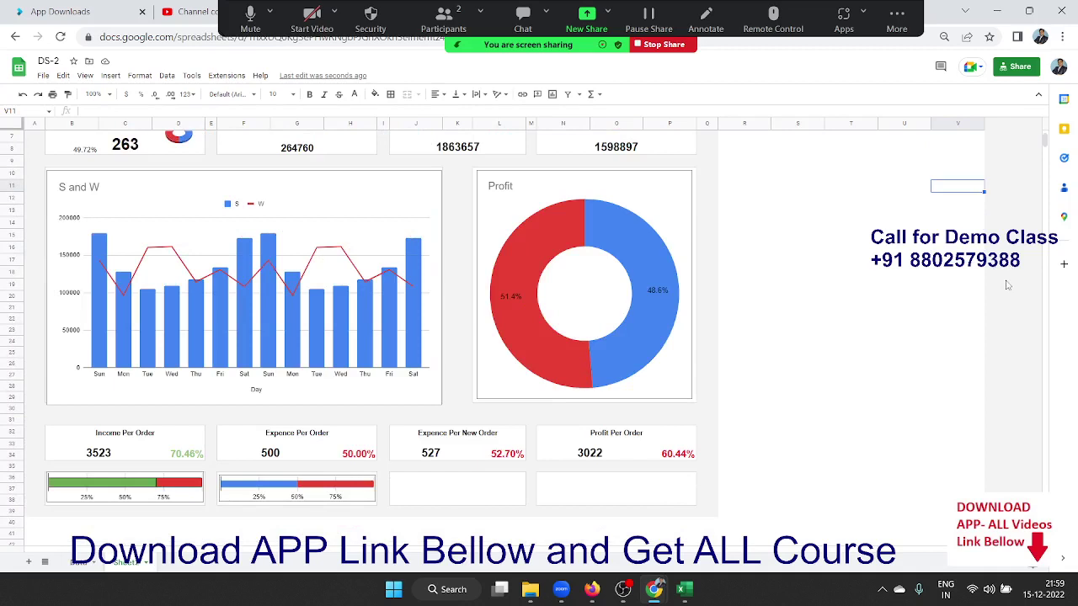
scroll(1008, 285, up, 1)
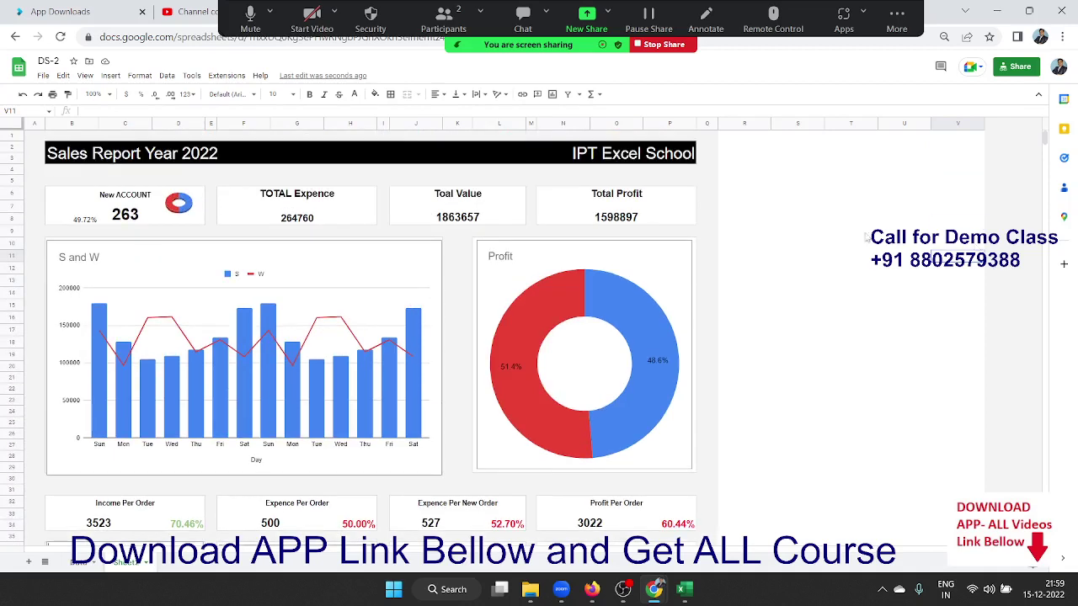
click(798, 390)
click(781, 412)
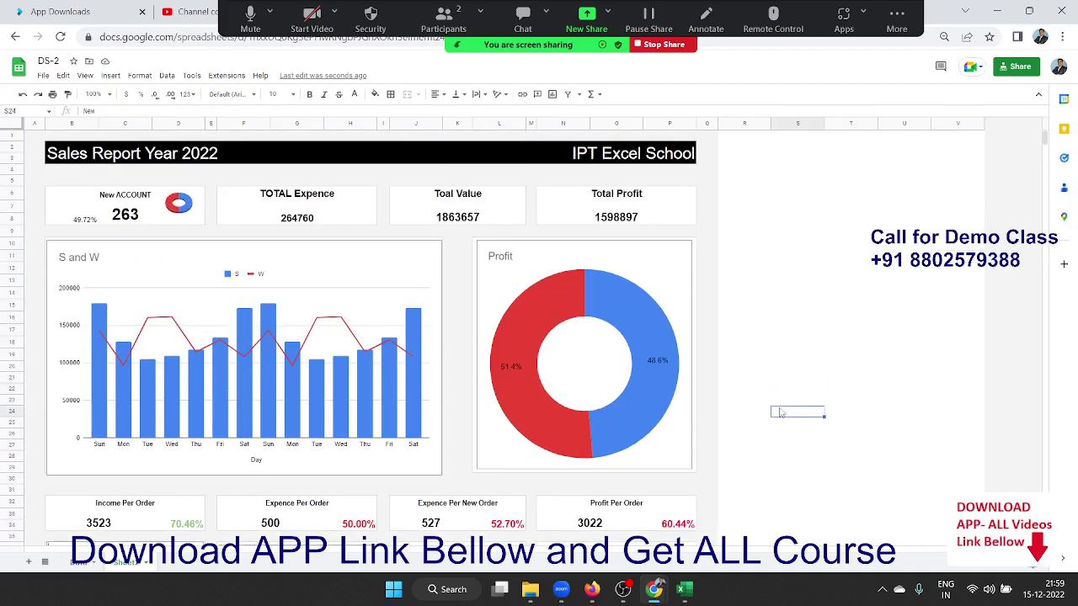
click(708, 232)
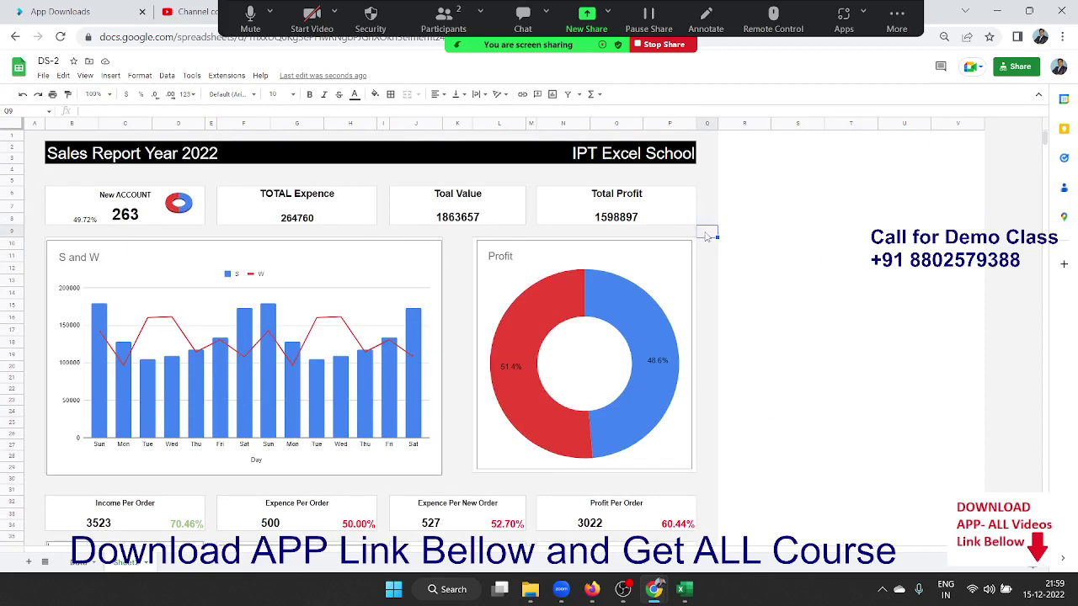